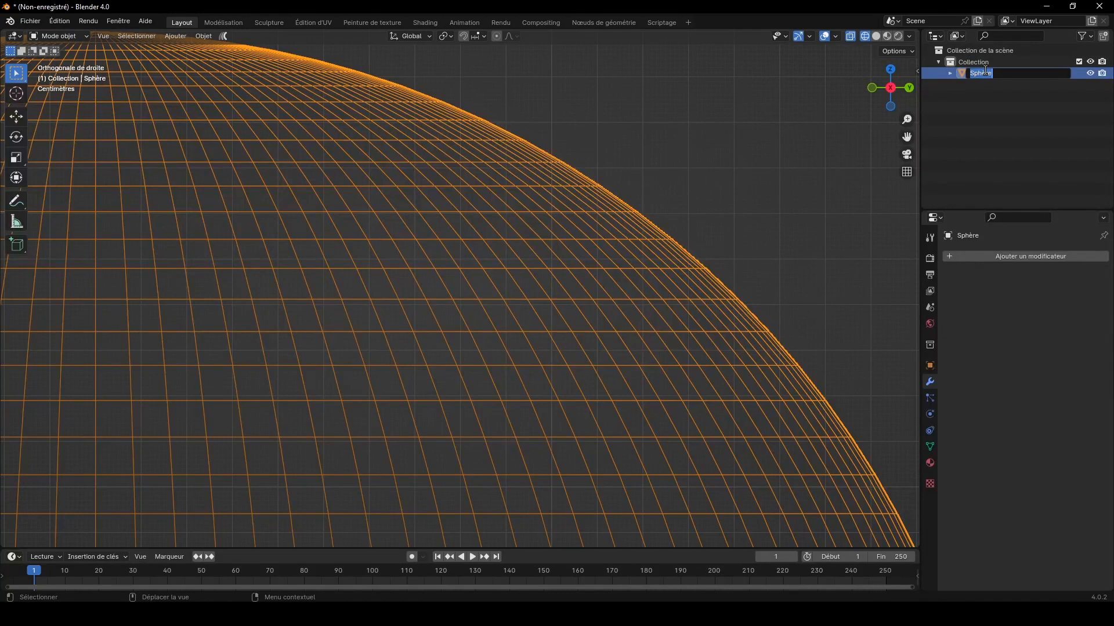
Step: Rename the sphere object as terre
type("terre")
key("Return")
Step: Duplicate the terre sphere in place and scale the copy up by about 1.005
key("shift+d")
right_click(609, 184)
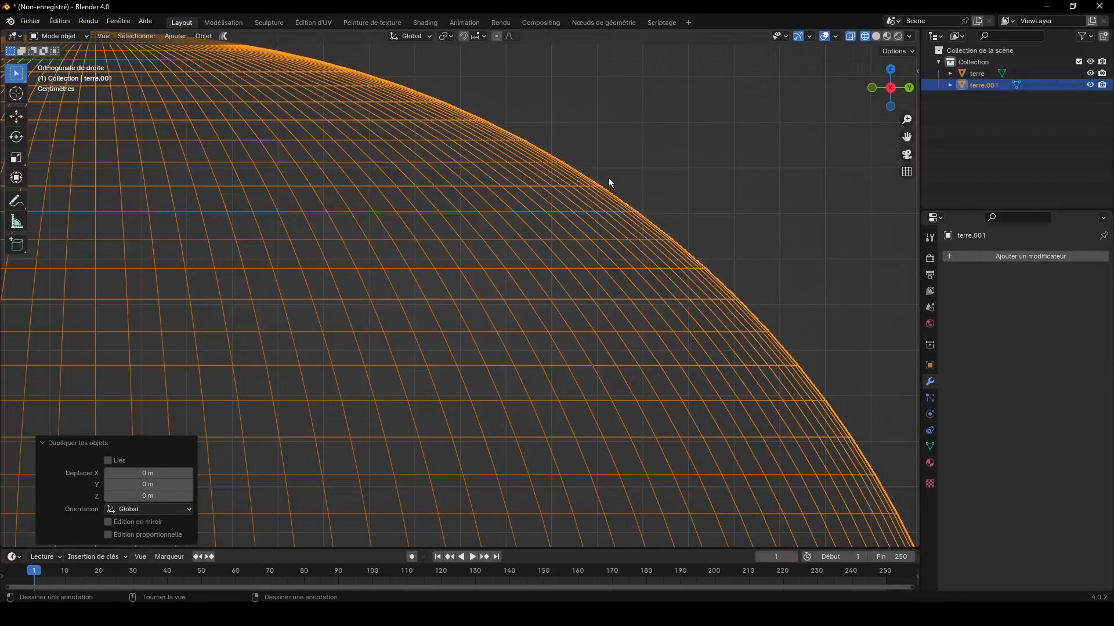
key("s")
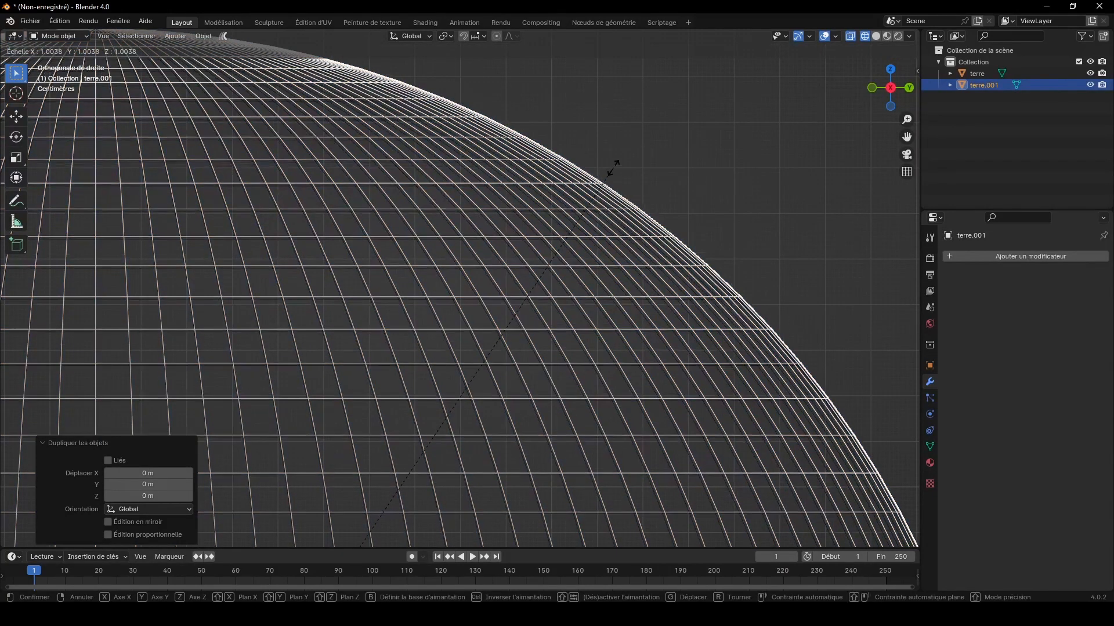
left_click(613, 168)
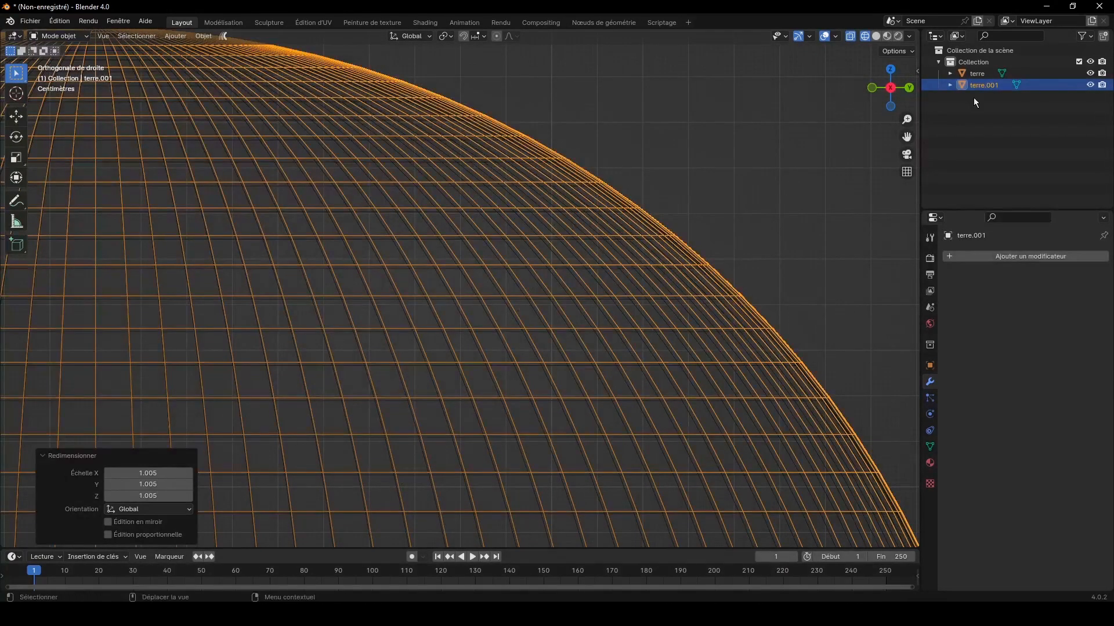
Step: Rename the scaled copy as cloud and hide the terre sphere in the viewport
left_click(983, 84)
double_click(983, 84)
type("c")
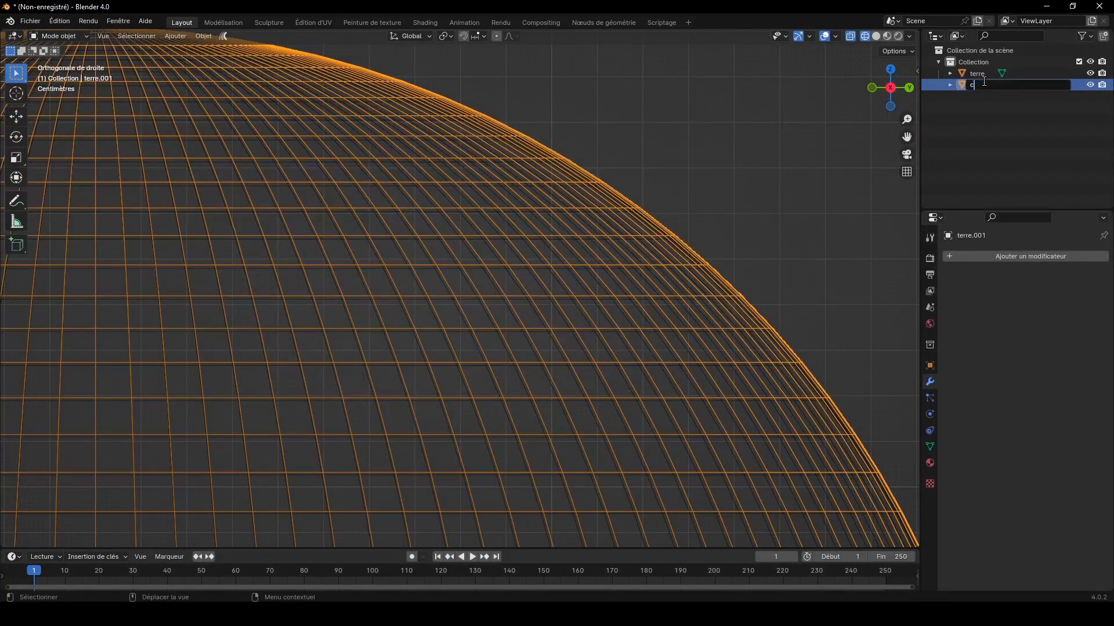
type("loud")
key("Return")
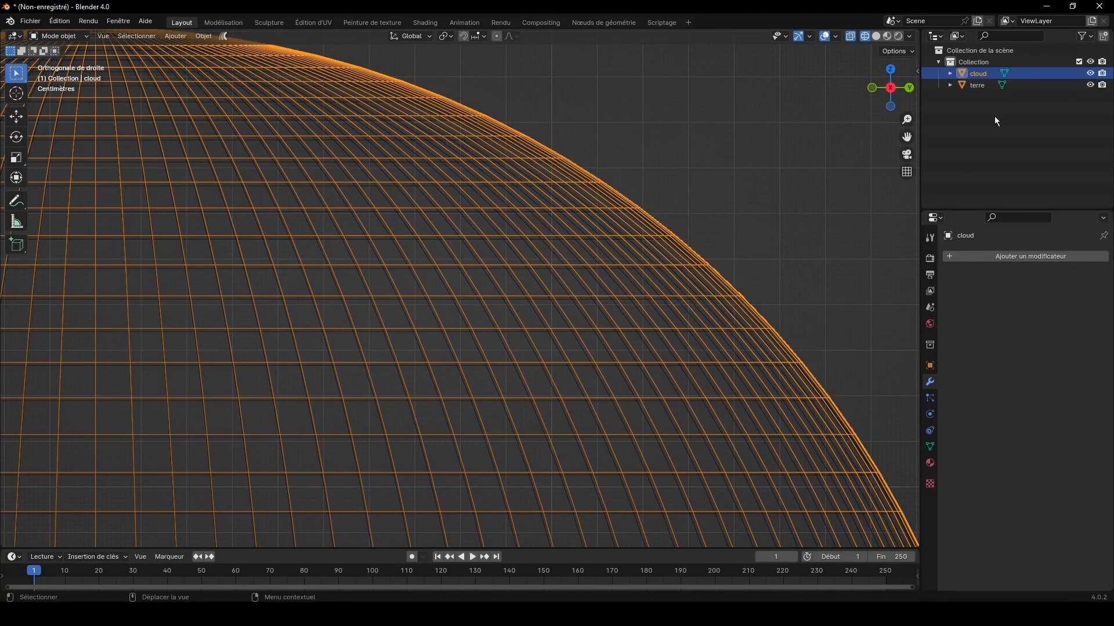
left_click(1094, 85)
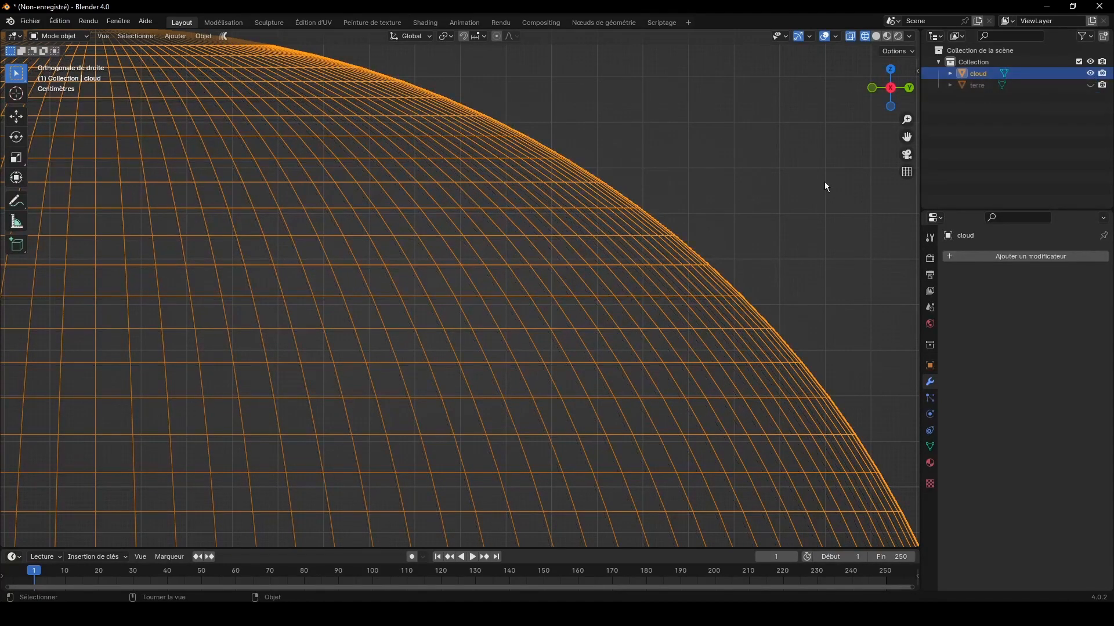
Step: Duplicate the cloud sphere in place and scale the copy up very slightly
key("shift+d")
right_click(784, 172)
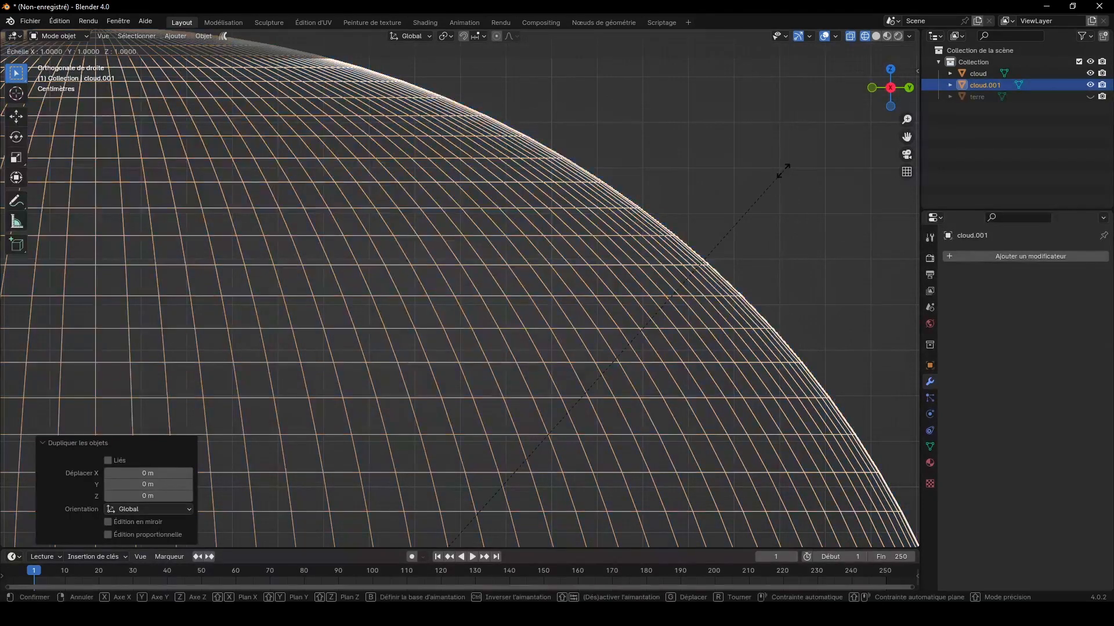
key("s")
left_click(786, 165)
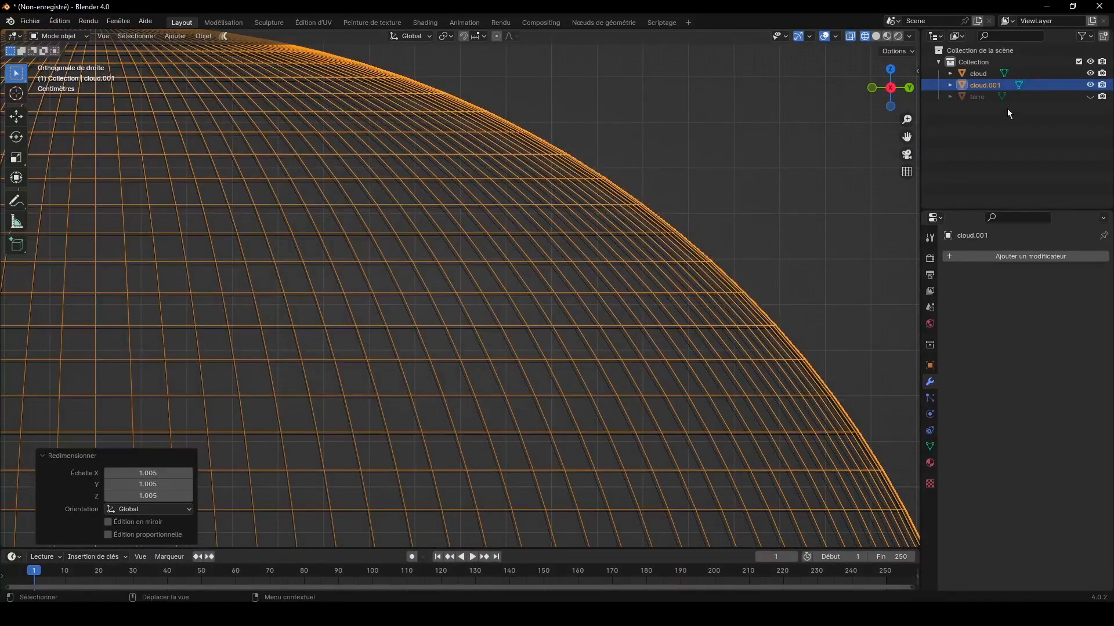
Step: Rename the outermost sphere as atmos and make the terre sphere visible again
double_click(989, 84)
type("atmos")
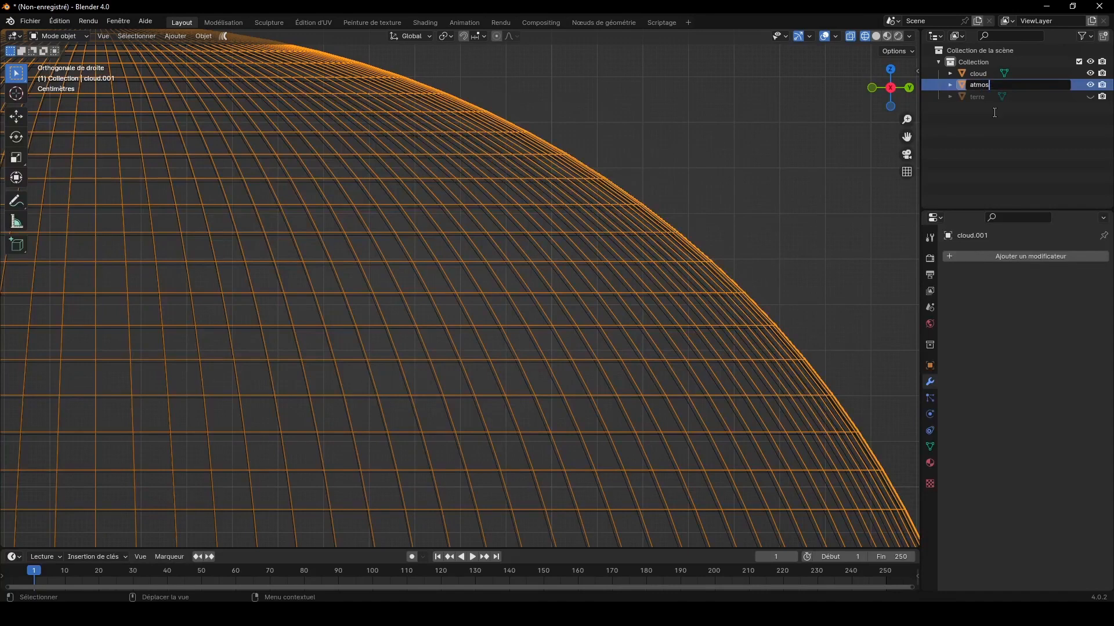
key("Return")
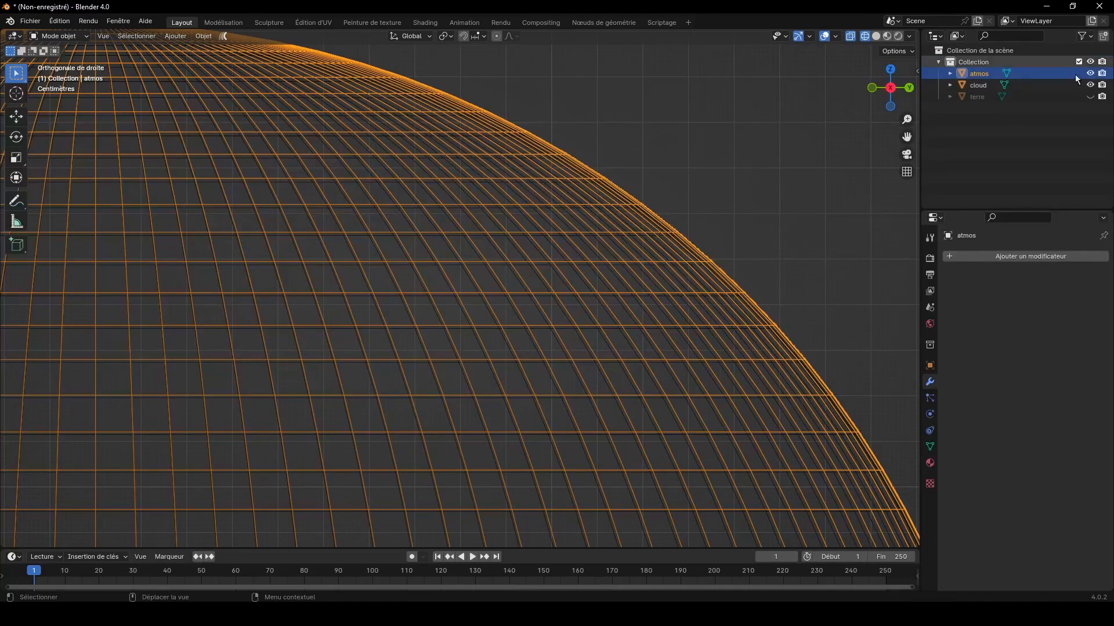
left_click(1090, 96)
Step: Rename the collection holding the three spheres as La terre
double_click(973, 61)
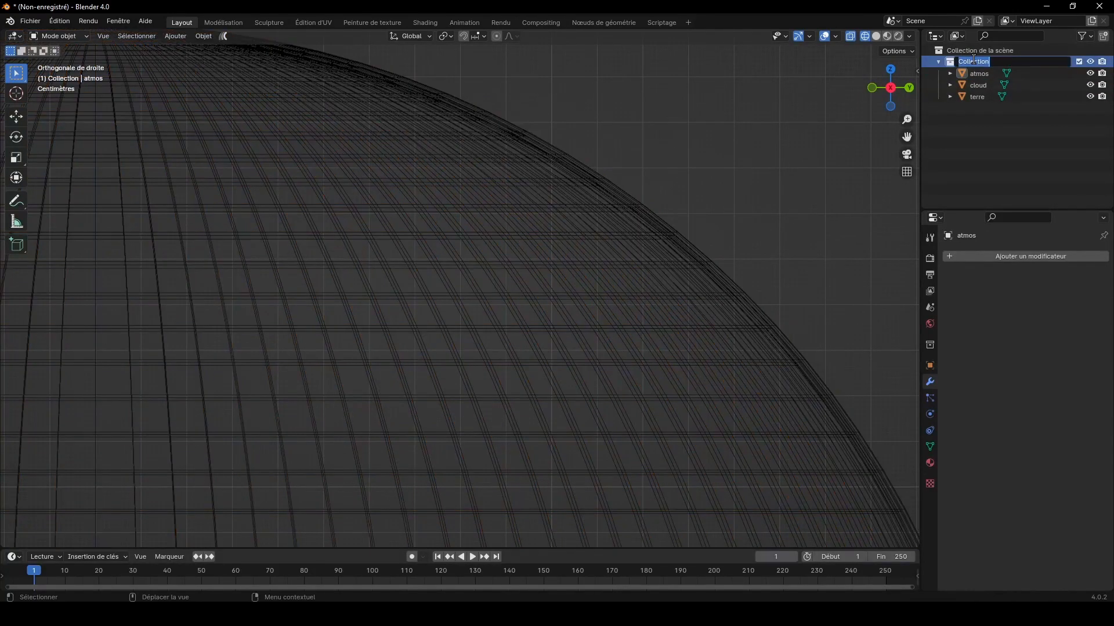
type("La terre")
key("Return")
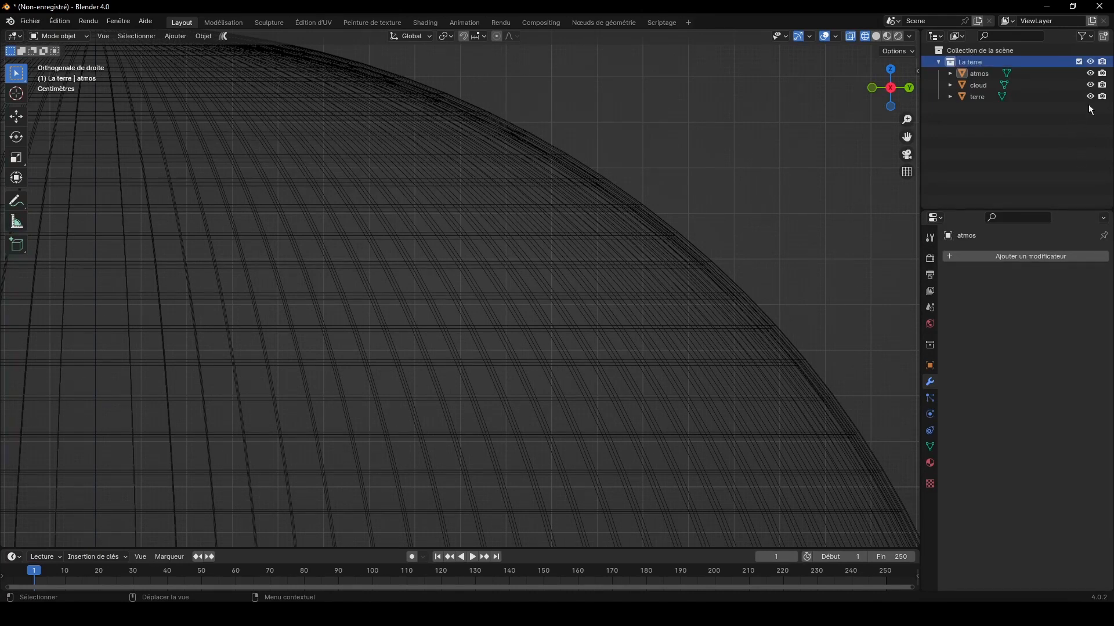
Step: Create a new collection directly under the scene collection and name it sun
left_click(1038, 49)
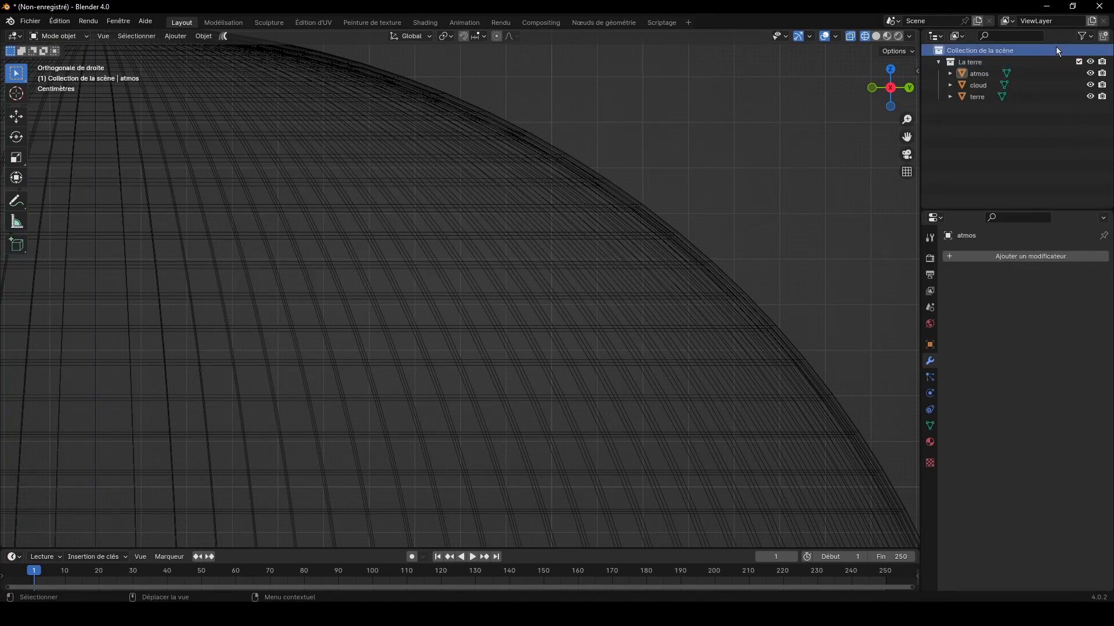
left_click(1103, 36)
double_click(967, 109)
left_click(971, 109)
type("sunlection 2")
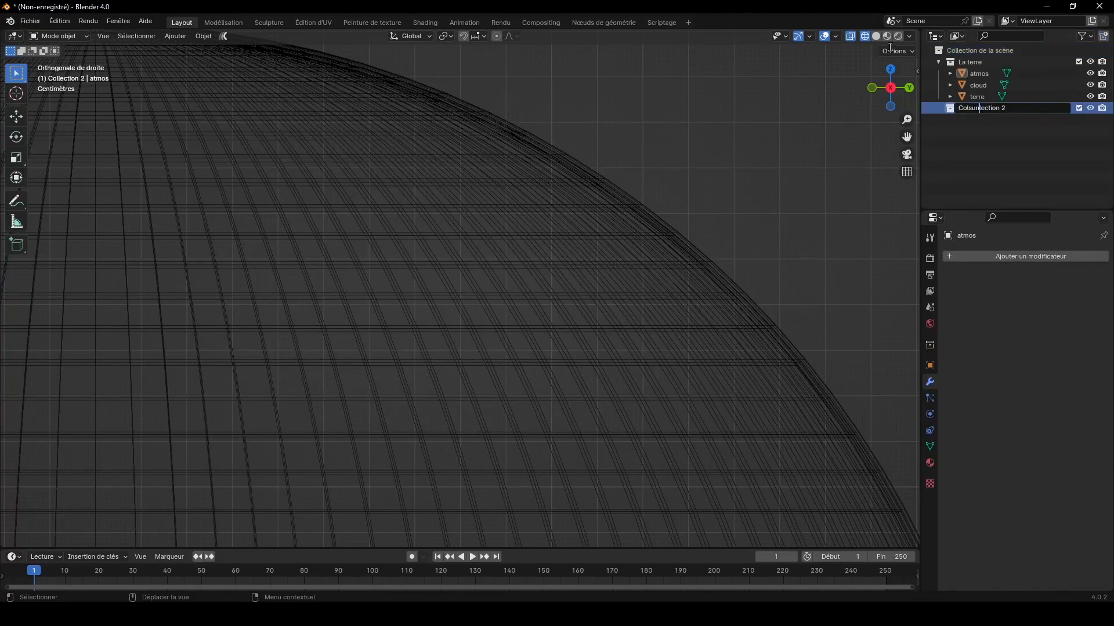
key("ctrl+a")
type("s")
key("Return")
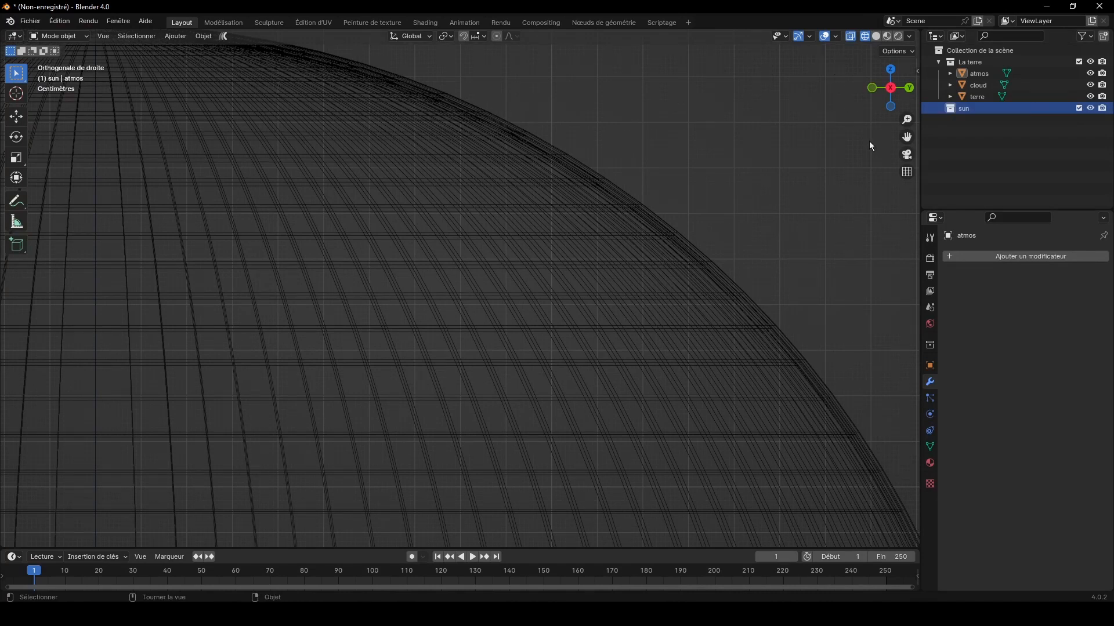
Step: Switch the viewport to rendered shading and add a Sun light to the sun collection
left_click(899, 37)
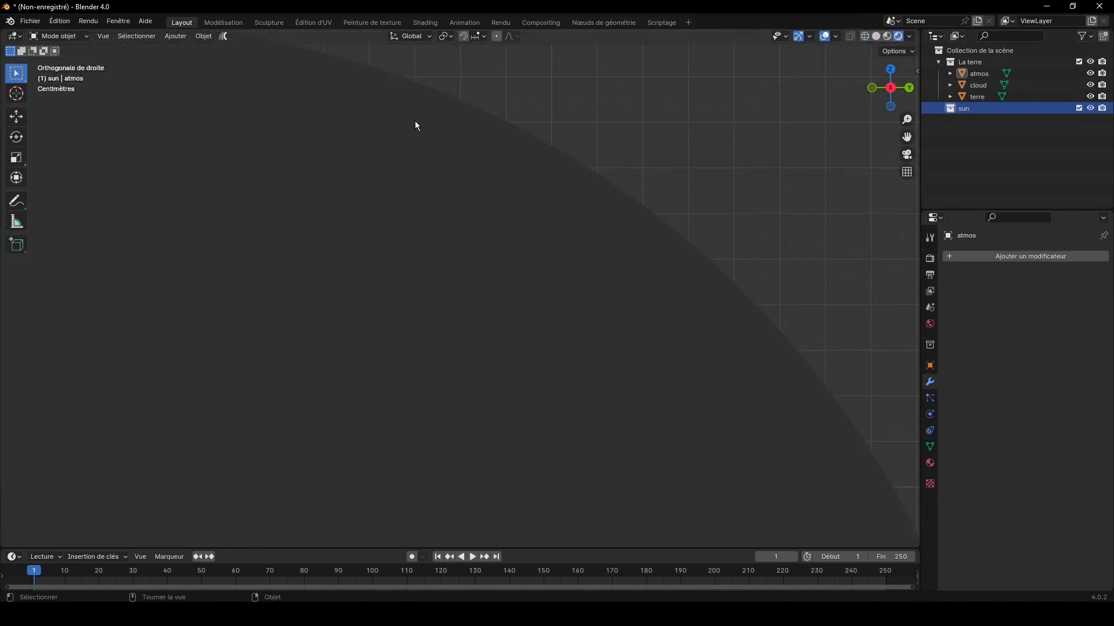
left_click(175, 37)
mouse_move(200, 191)
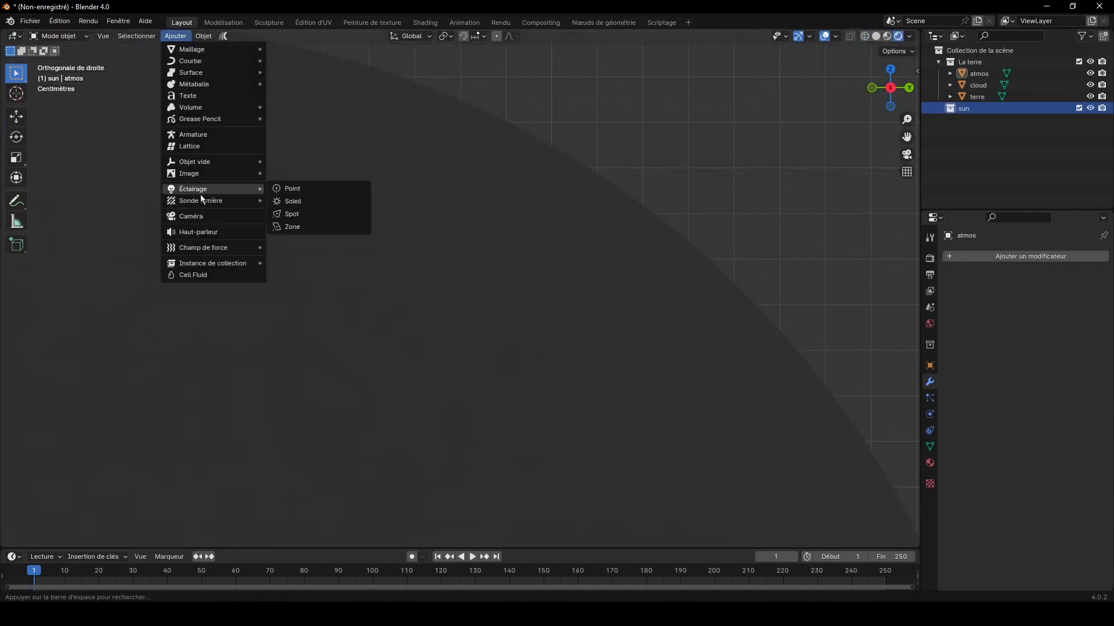
left_click(292, 202)
middle_click_drag(345, 204, 504, 206)
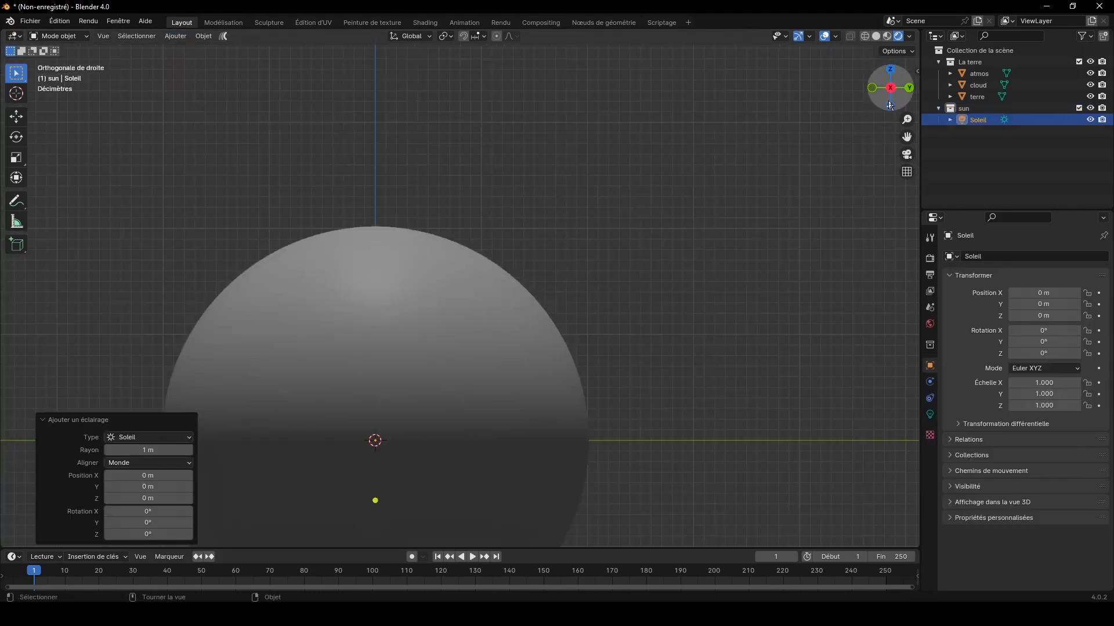
scroll(777, 145, "down", 3)
Step: Set the Sun light's strength to 22
left_click(929, 415)
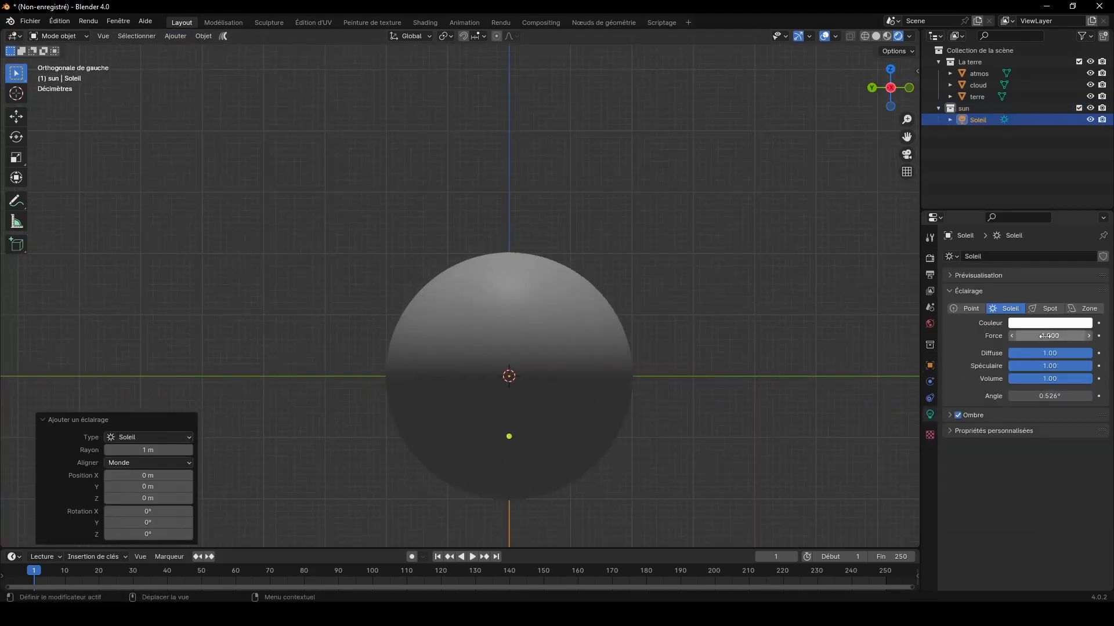
left_click(1047, 336)
type("22")
key("Return")
Step: Rotate the Sun light 90° around the global X axis
type("r")
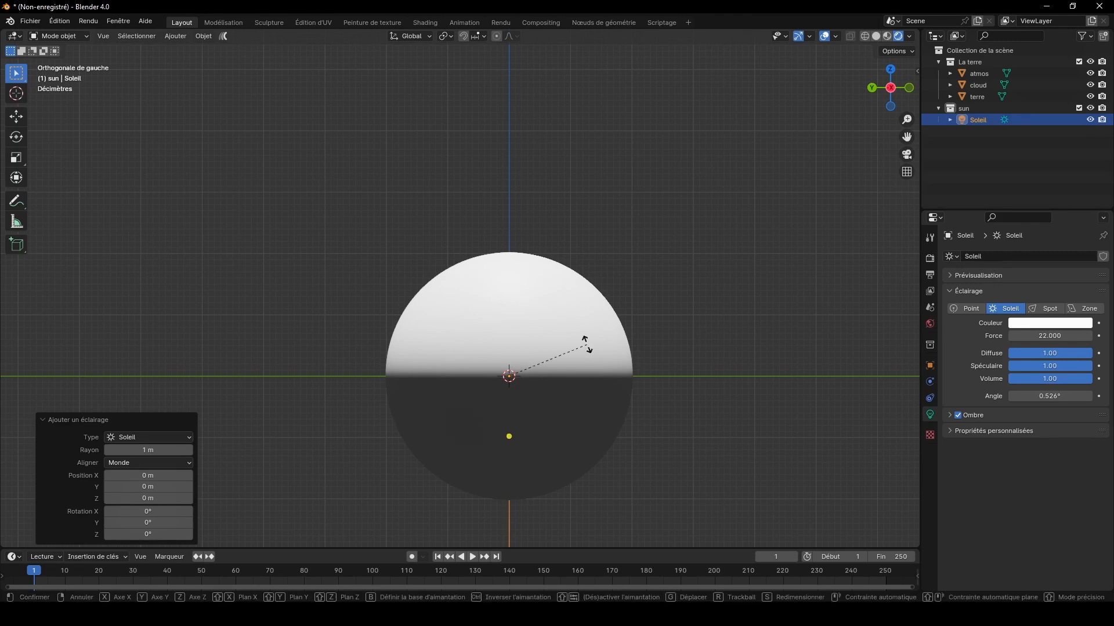
type("x90")
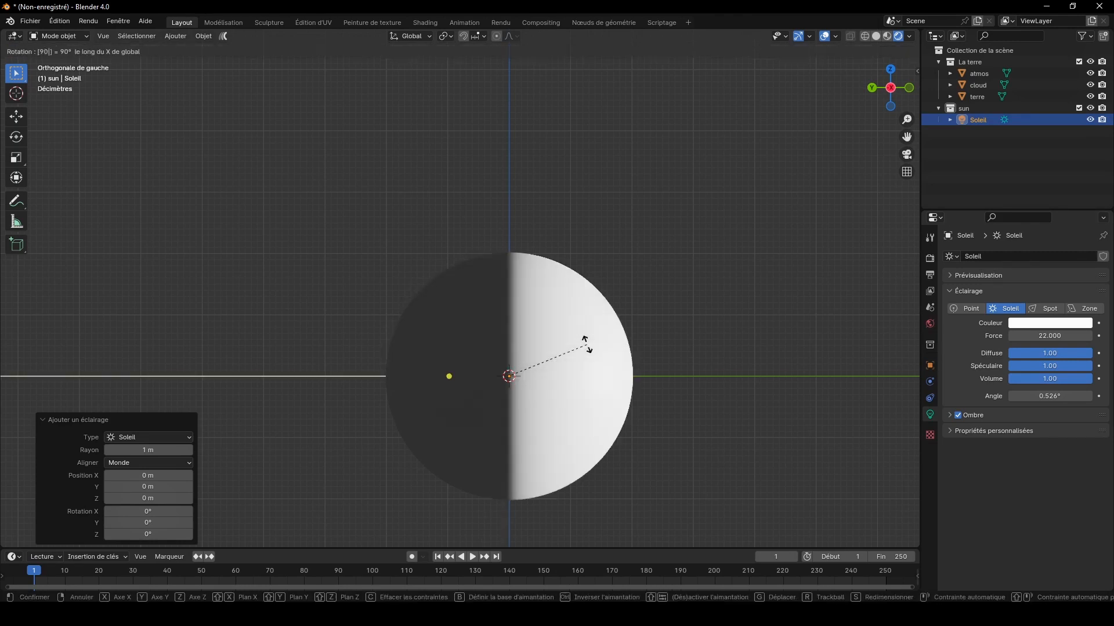
key("Return")
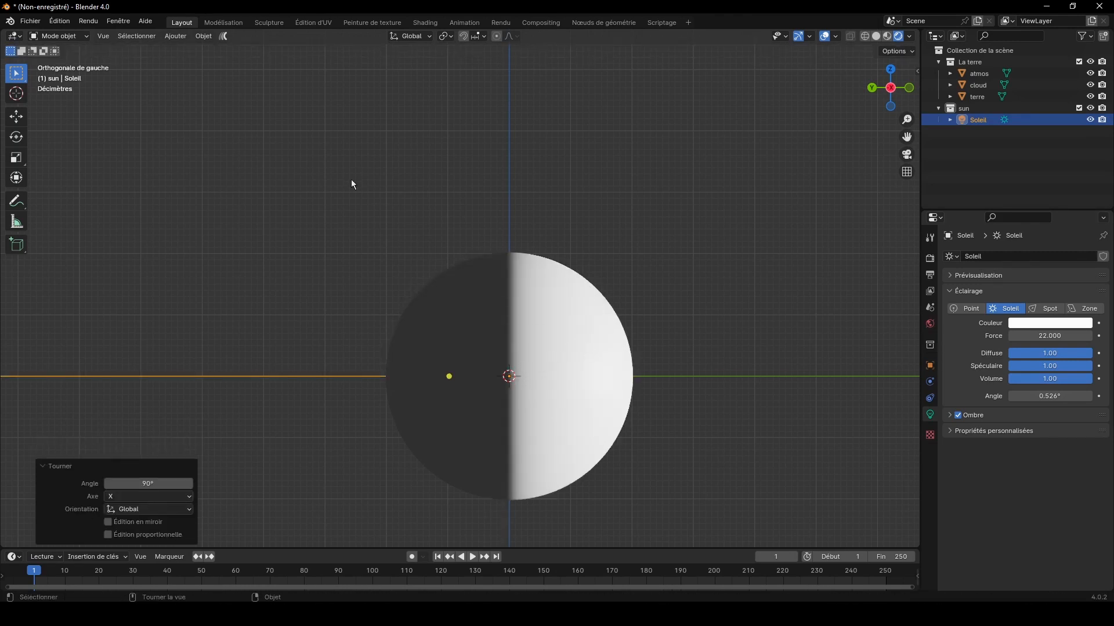
Step: Duplicate the Sun light in place
key("shift+d")
key("Escape")
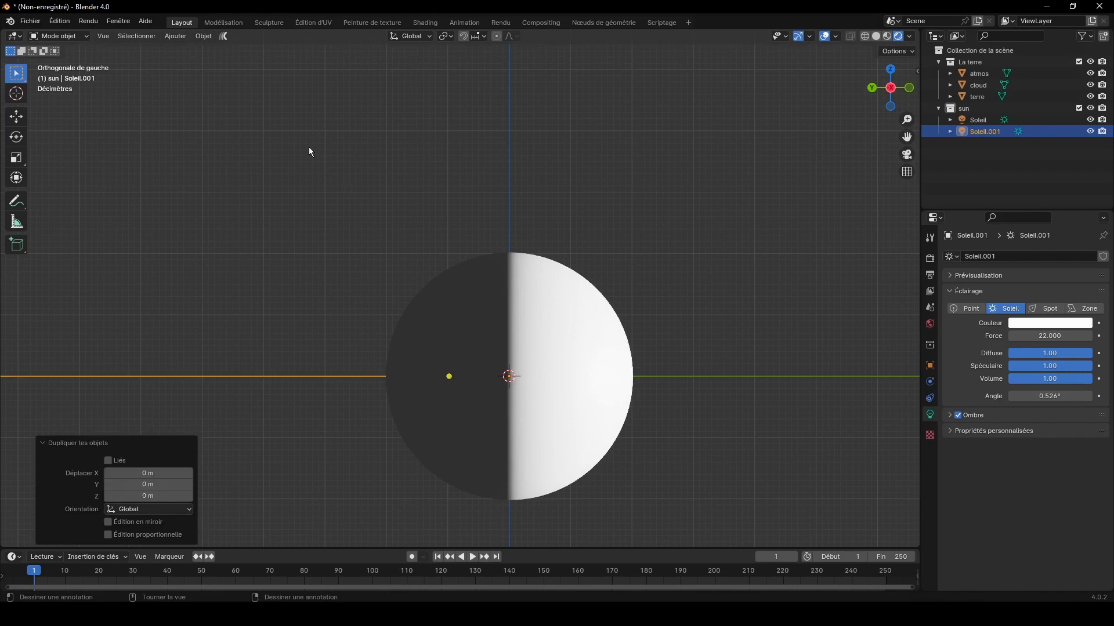
left_click(194, 39)
mouse_move(206, 53)
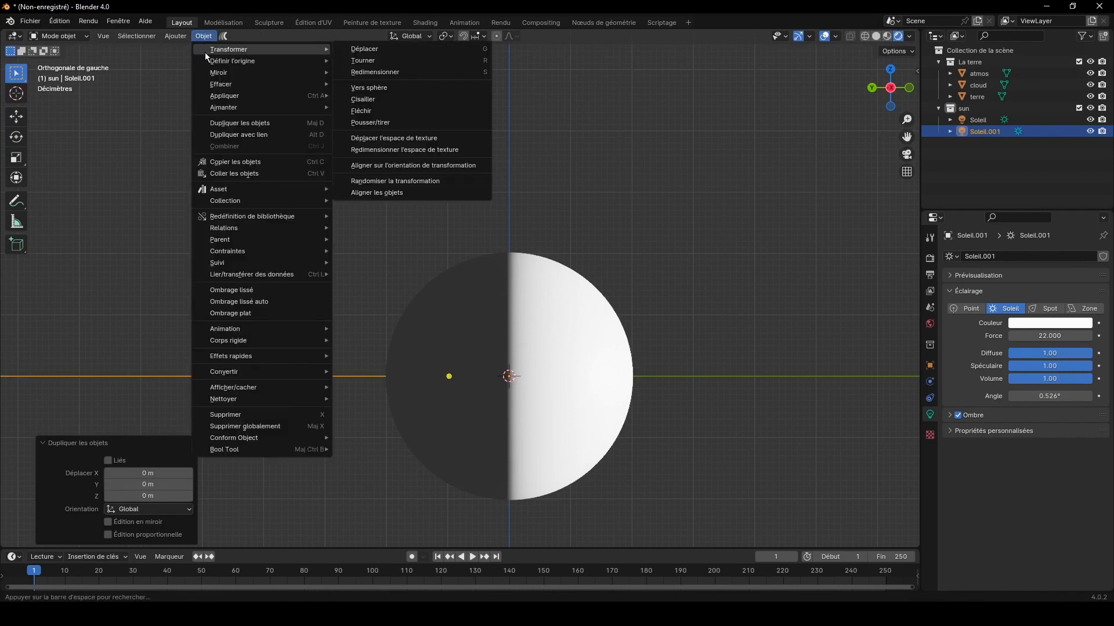
left_click_drag(892, 93, 864, 87)
Step: Make another in-place duplicate of the Sun light and mirror it along the global Y axis
key("shift+d")
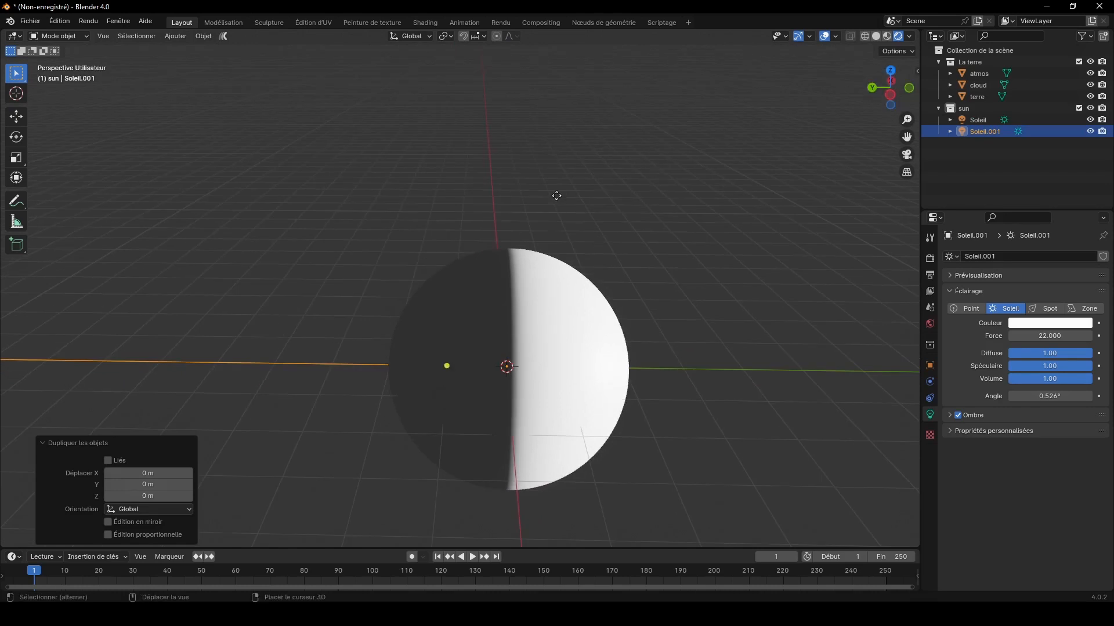
key("Escape")
left_click(207, 36)
mouse_move(220, 73)
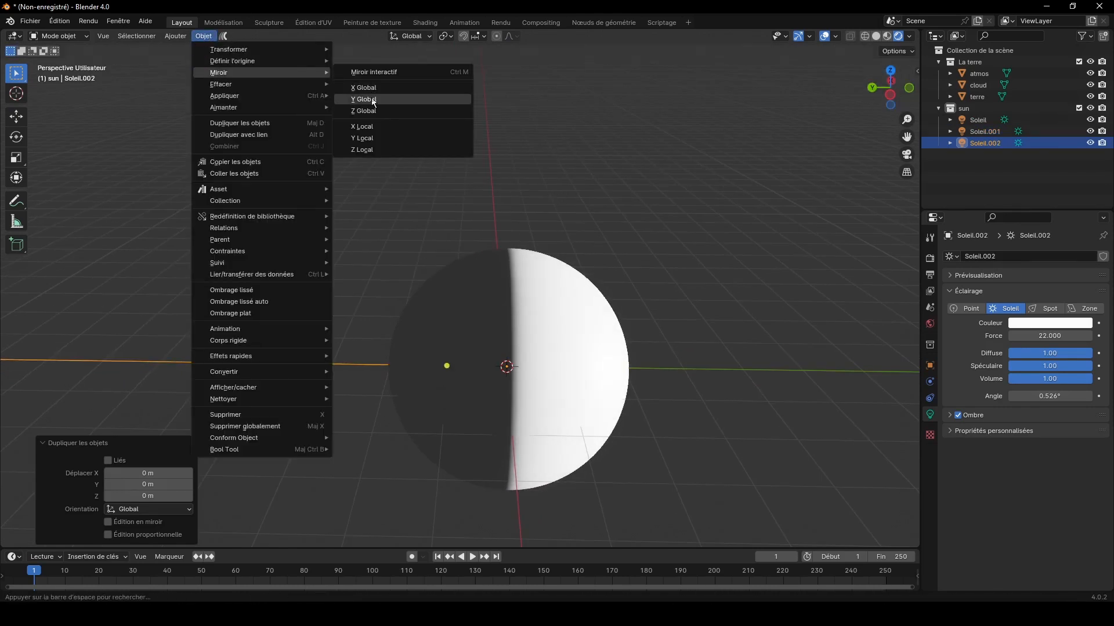
left_click(377, 99)
Step: Set the mirrored Sun light's strength to 0.3
left_click_drag(1071, 335, 1027, 335)
left_click(1071, 338)
type("0")
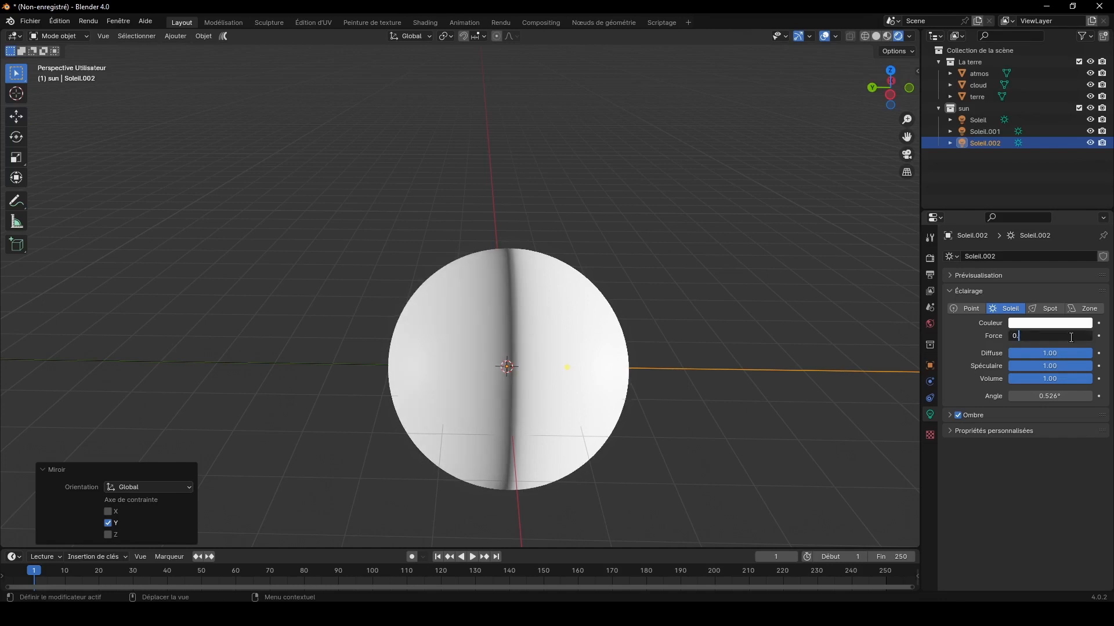
type(".3")
key("Return")
left_click_drag(890, 88, 901, 43)
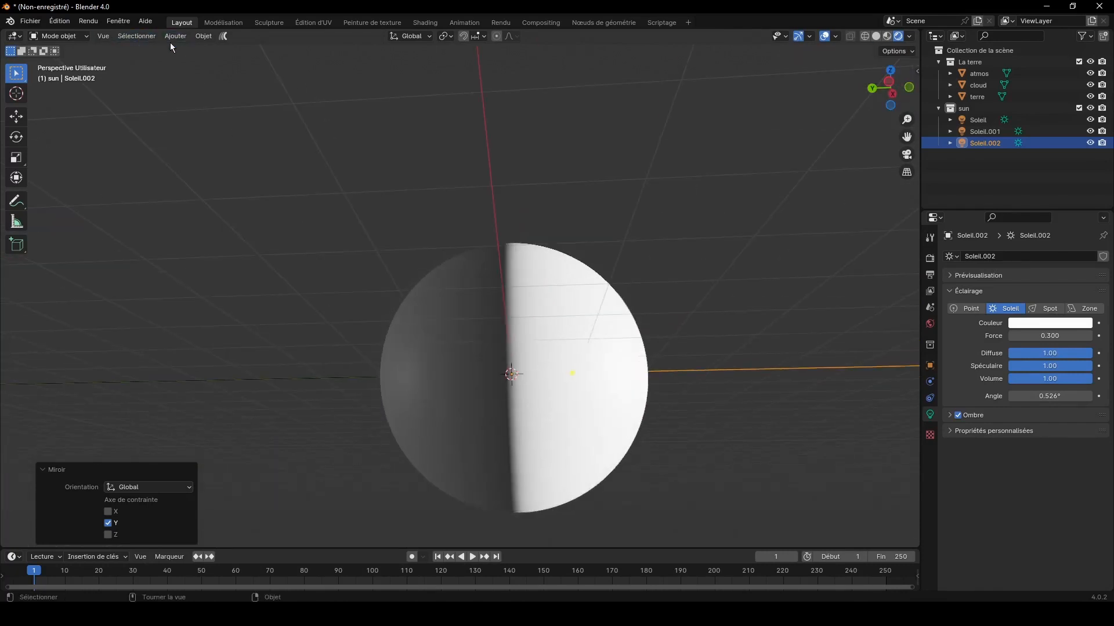
Step: Delete the surplus Sun light Soleil.001
left_click(988, 134)
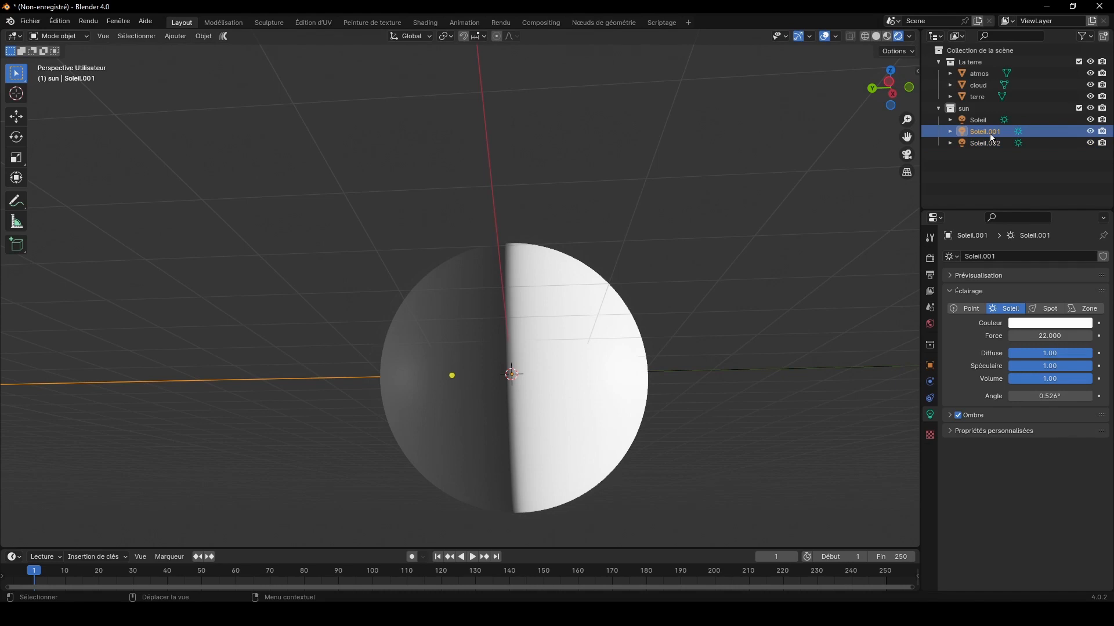
key("Delete")
Step: Add a camera, look through it with the camera locked to the view, and orbit it to a nearly level view of the sphere
left_click(171, 36)
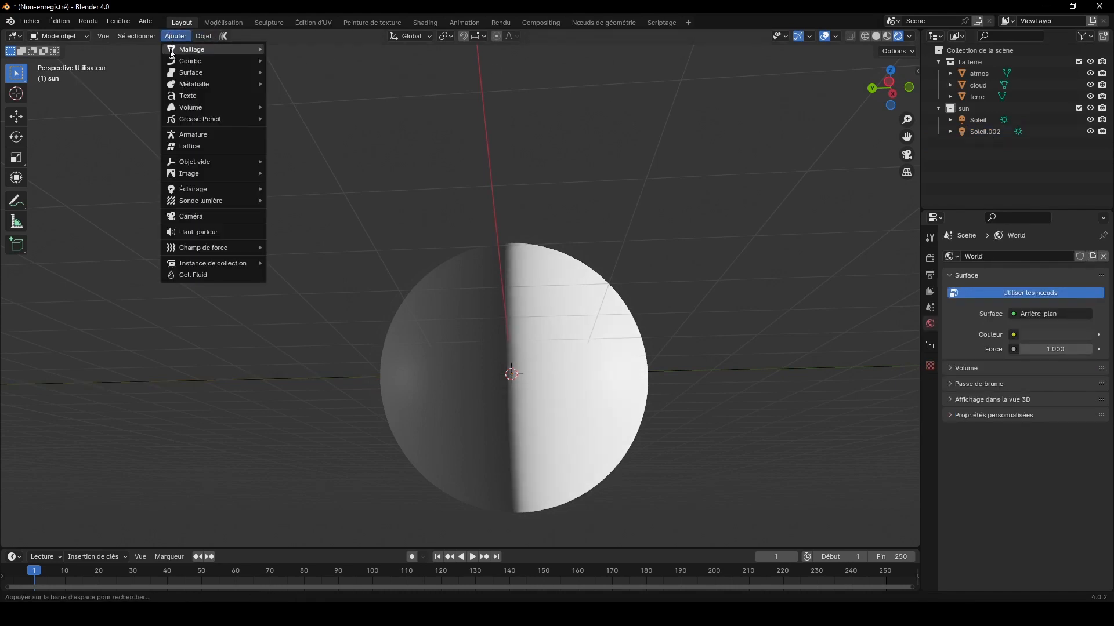
left_click(194, 215)
key("n")
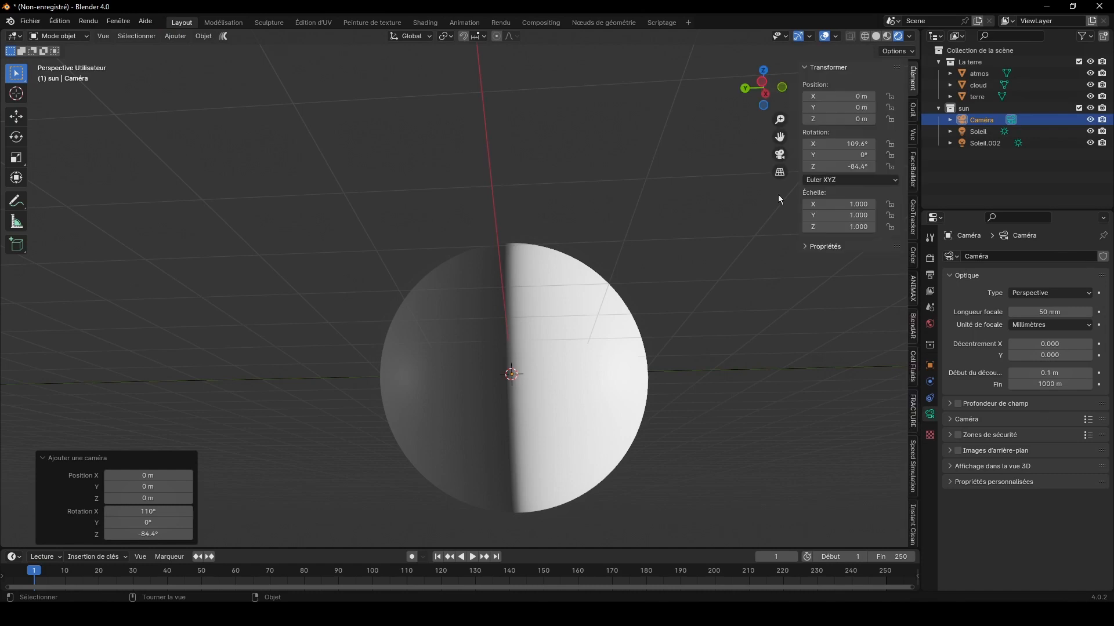
left_click(912, 134)
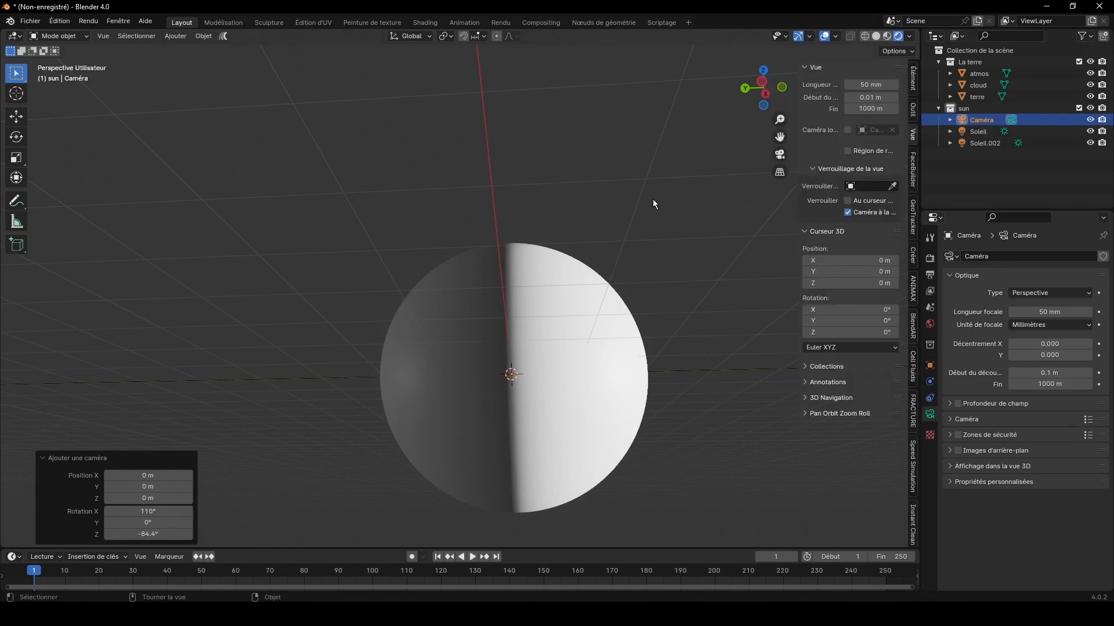
key("KP_0")
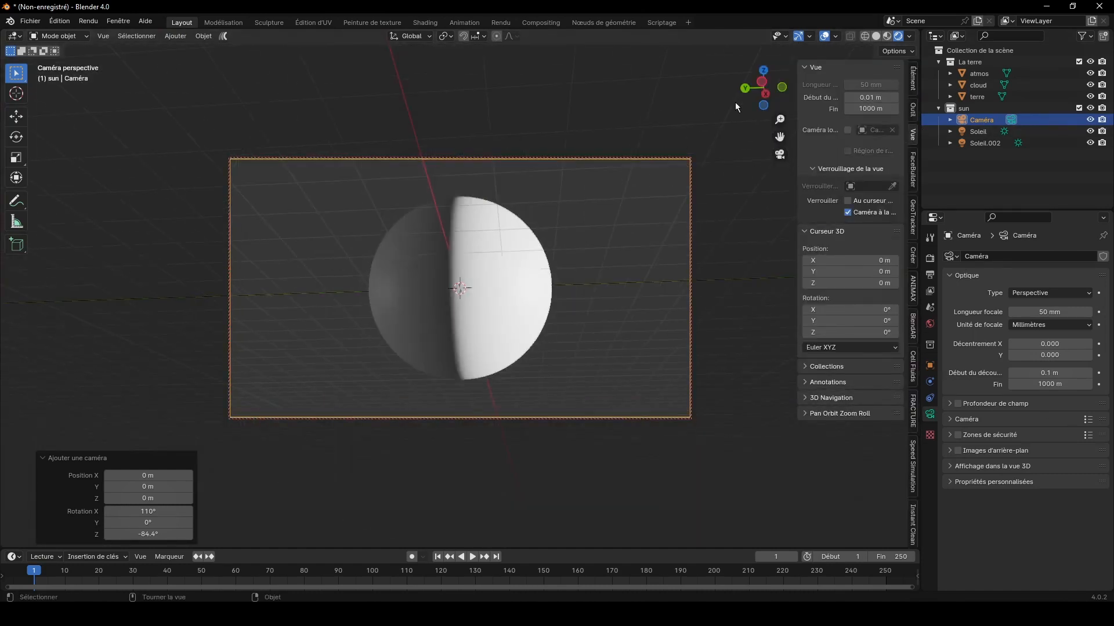
left_click_drag(763, 88, 774, 82)
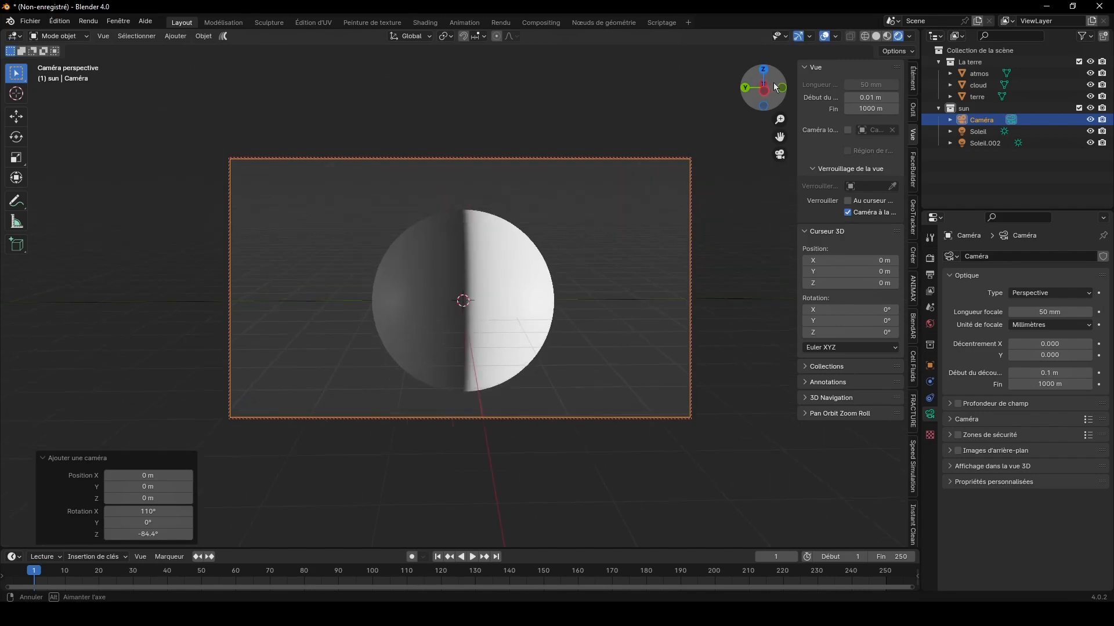
Step: Hide the viewport overlays and turn off the camera-to-view lock
left_click(824, 37)
left_click(847, 212)
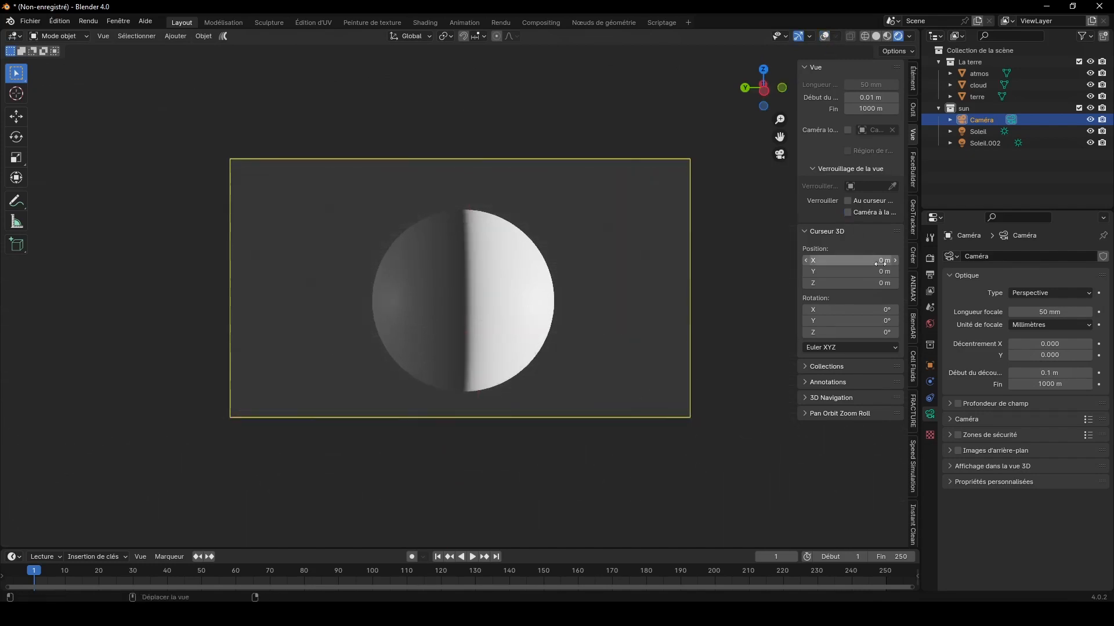
Step: Remove the Outliner and Properties areas and split the 3D viewport into two side-by-side viewports
left_click_drag(893, 548, 956, 541)
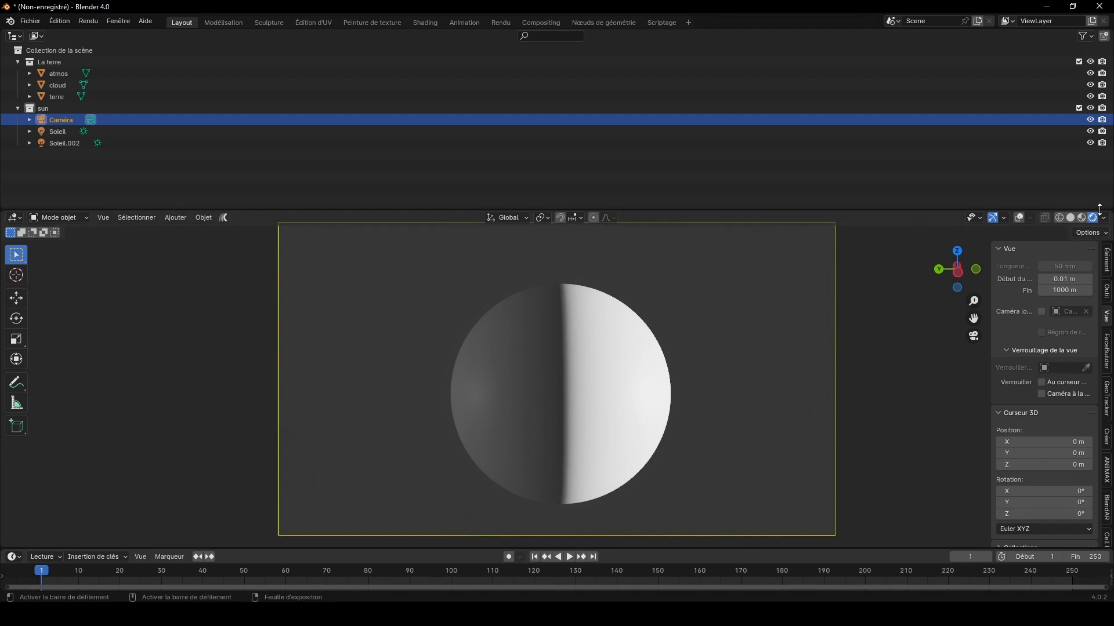
left_click_drag(1110, 216, 1109, 180)
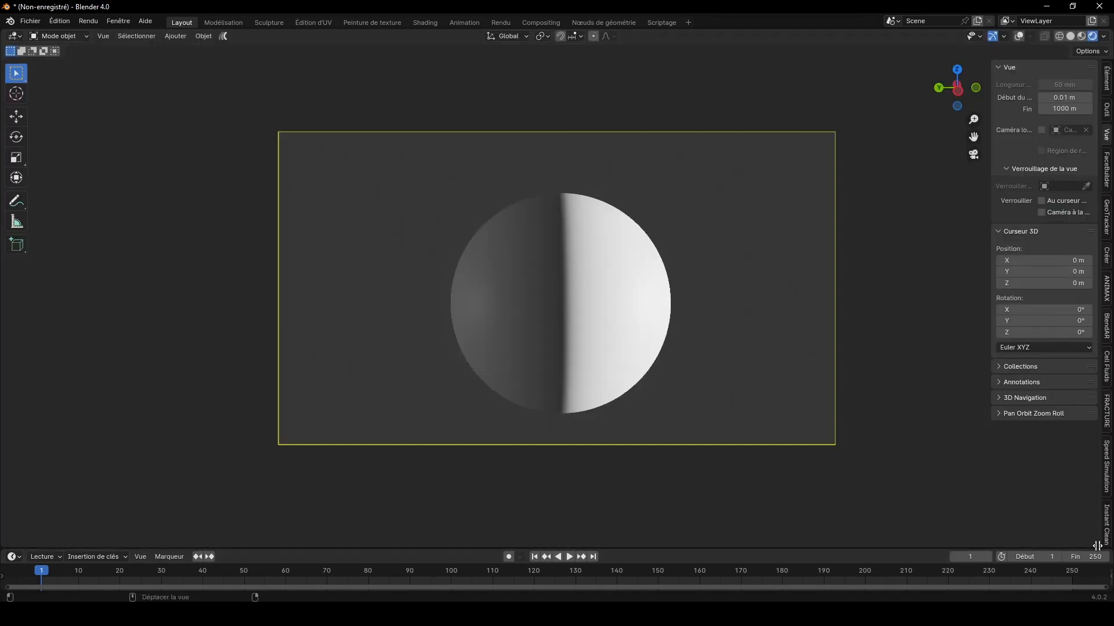
left_click_drag(1096, 546, 450, 450)
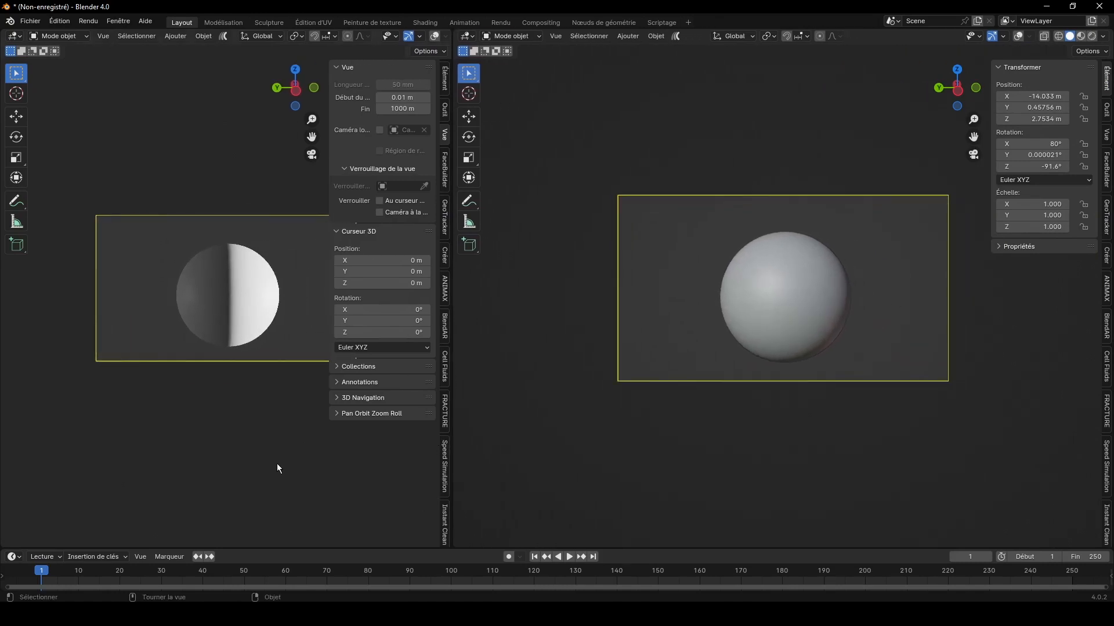
Step: Hide the sidebar of the rendered viewport and reframe its camera view so the sphere sits higher and larger
key("n")
left_click_drag(439, 138, 404, 45)
left_click_drag(438, 120, 439, 105)
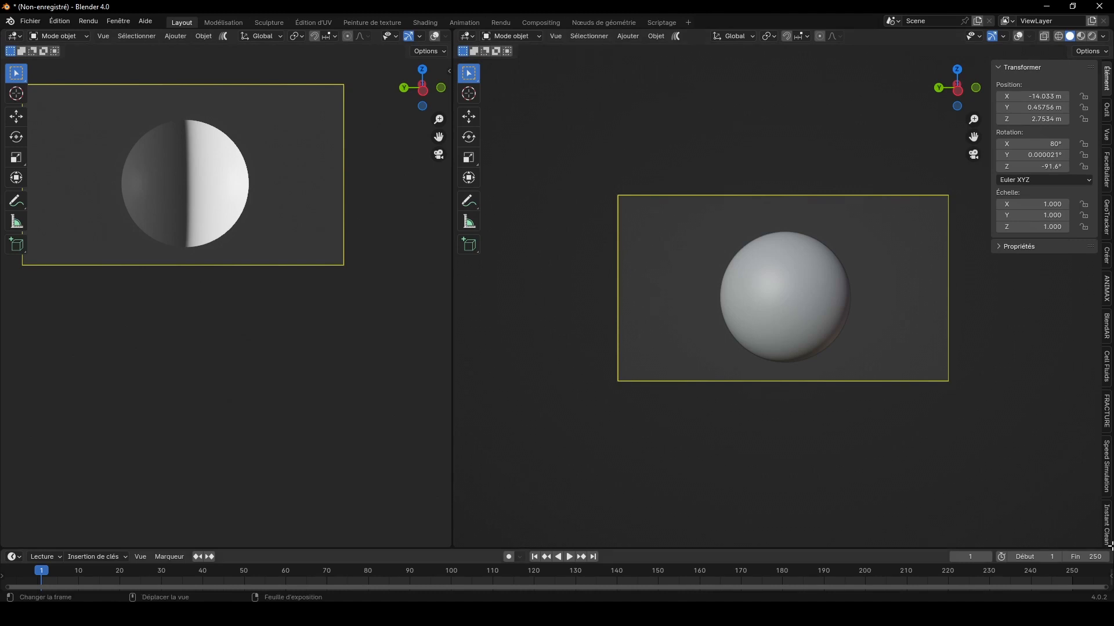
Step: Split off a narrow column beside the second viewport and fill it with an Outliner above a Properties editor
left_click_drag(1110, 542, 914, 523)
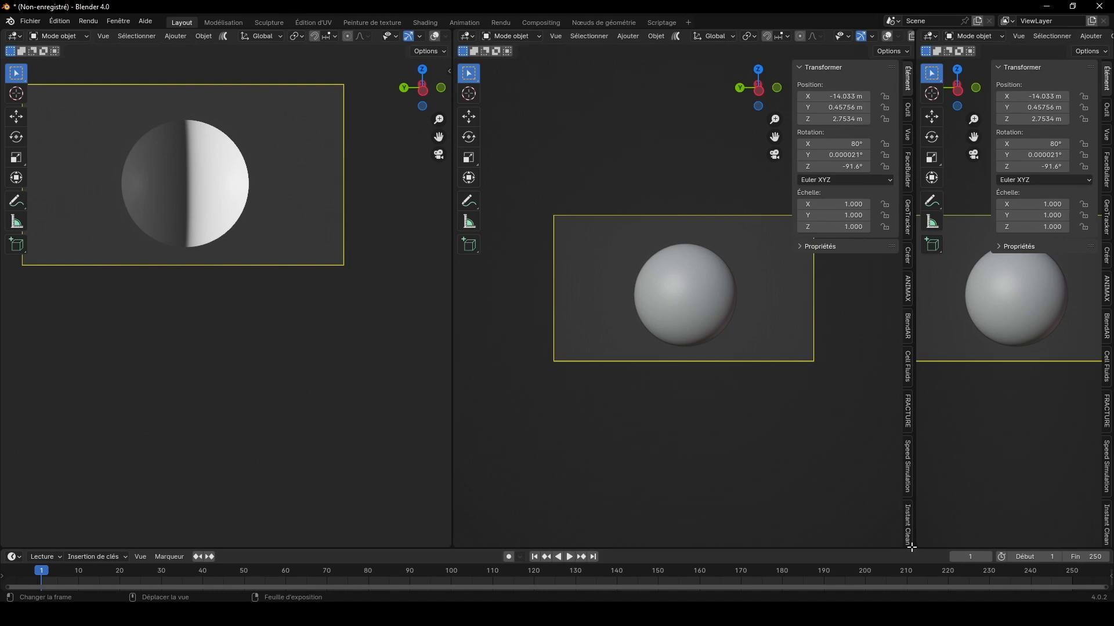
left_click_drag(911, 548, 934, 293)
left_click(928, 37)
left_click(876, 66)
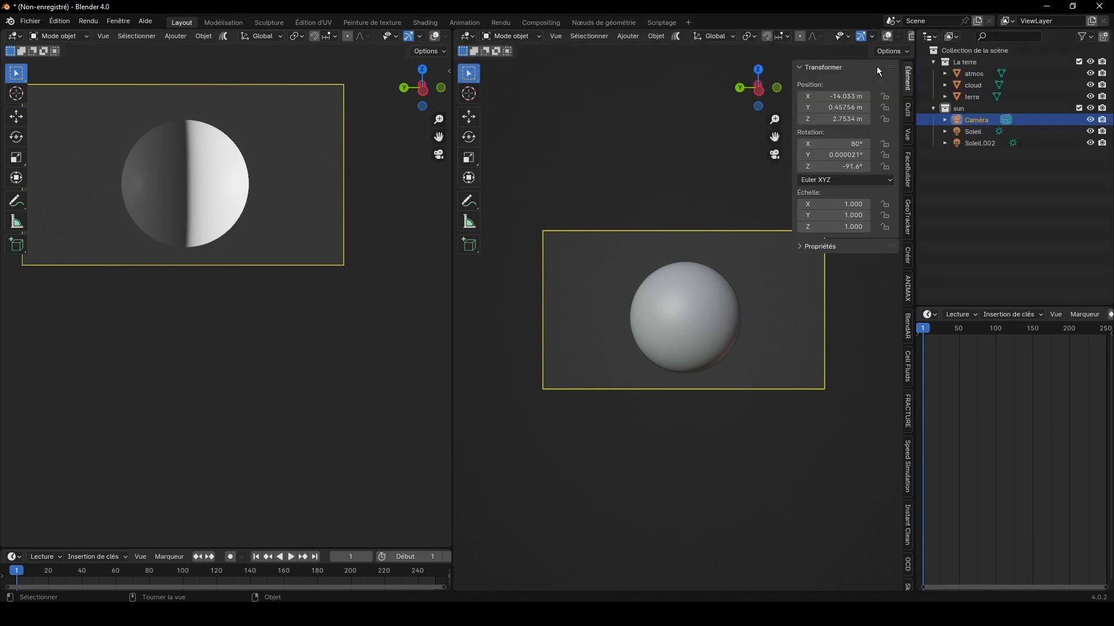
left_click(929, 314)
left_click(858, 360)
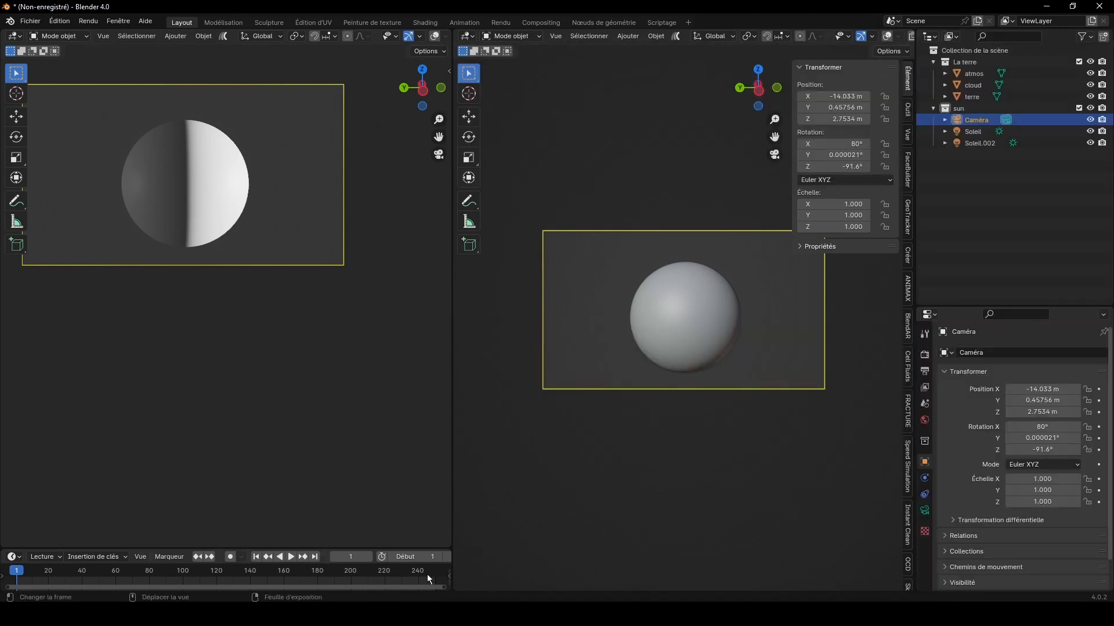
Step: Replace the timeline with a wide Shader Editor spanning beneath both viewports and hide the editor's sidebar
left_click_drag(449, 547, 450, 577)
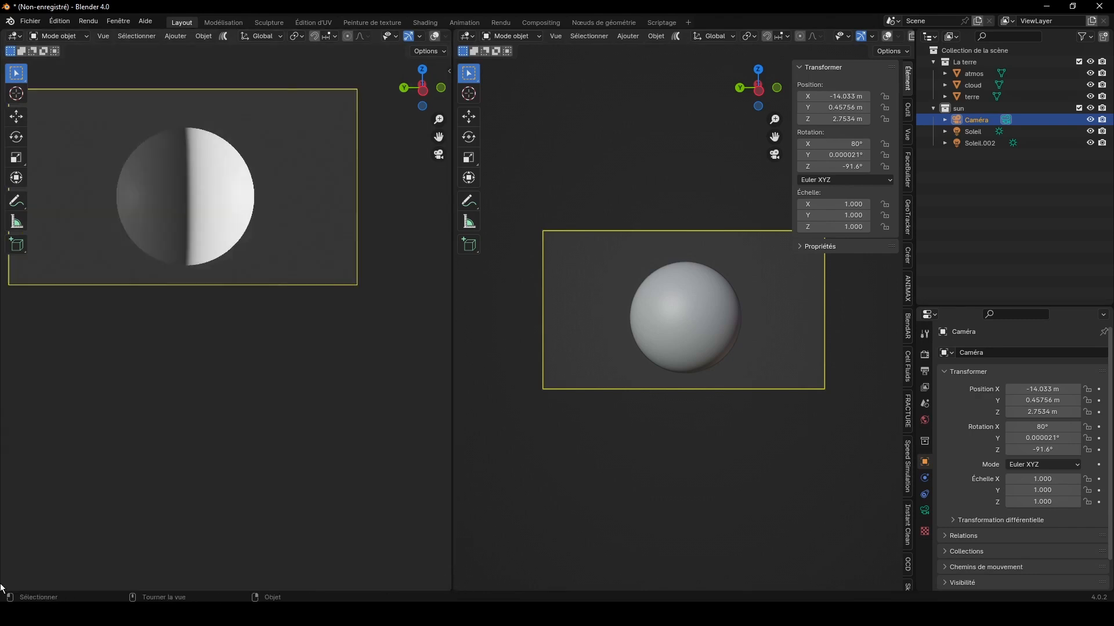
left_click_drag(2, 589, 2, 548)
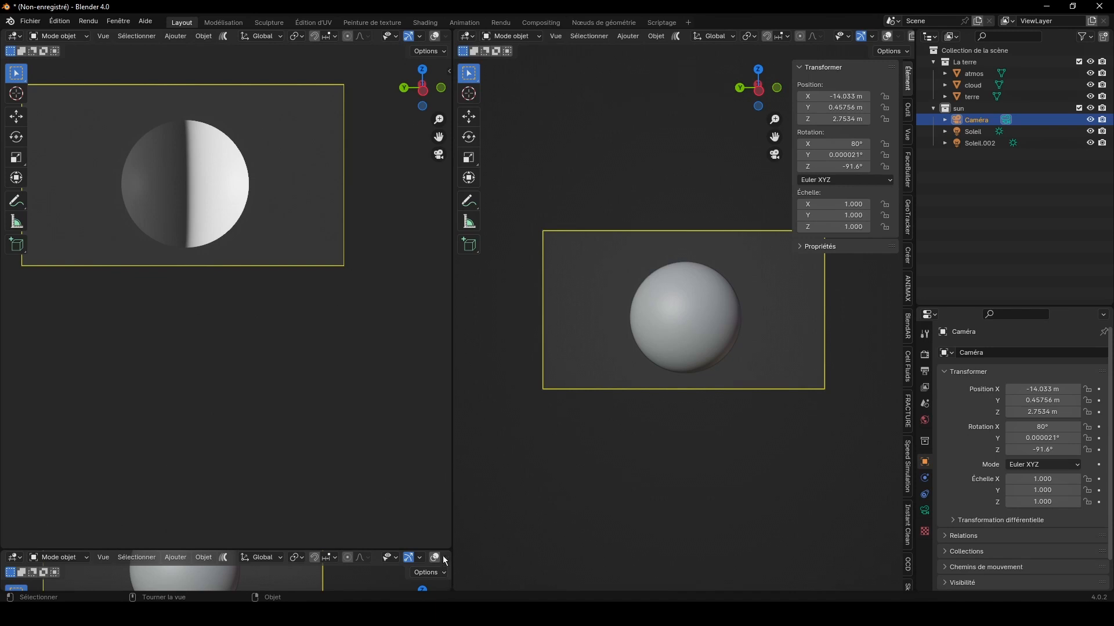
left_click_drag(445, 550, 447, 377)
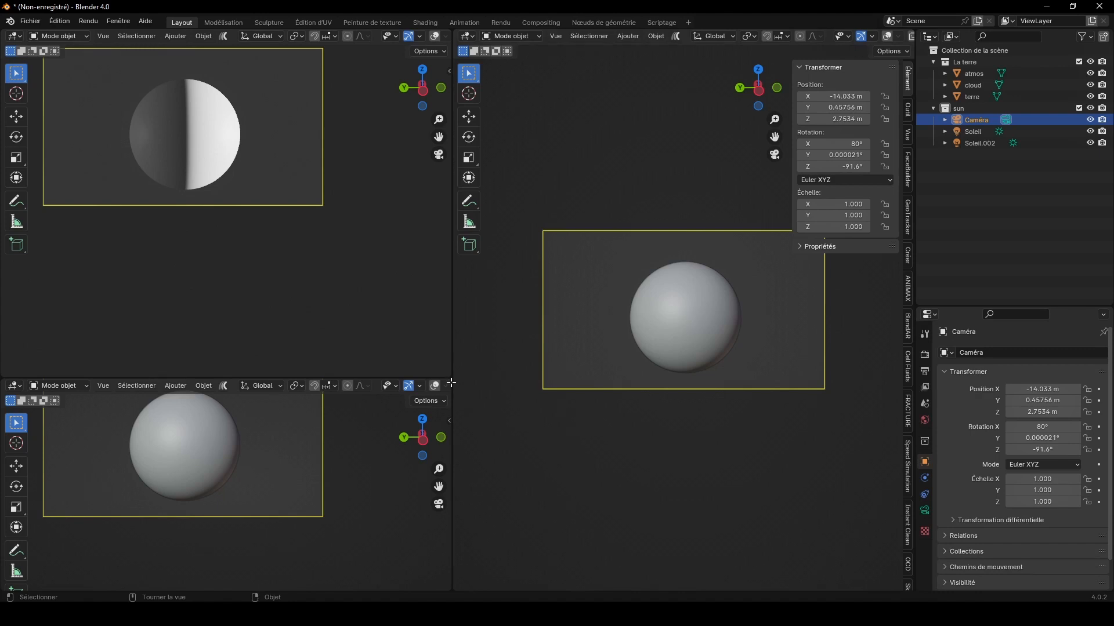
left_click_drag(452, 383, 478, 388)
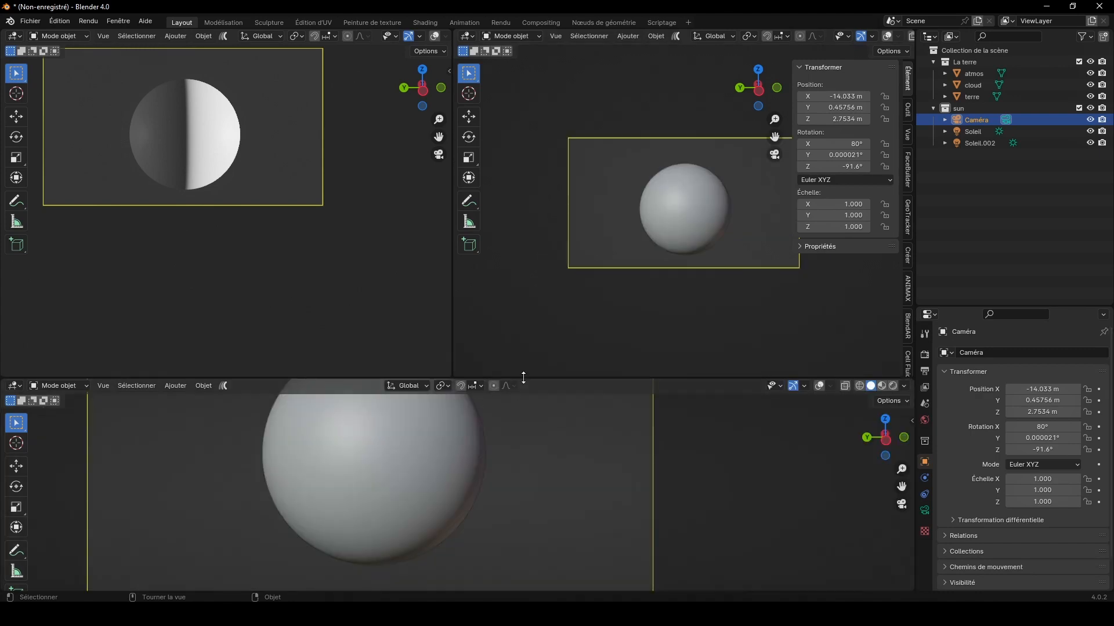
left_click(18, 390)
left_click(39, 503)
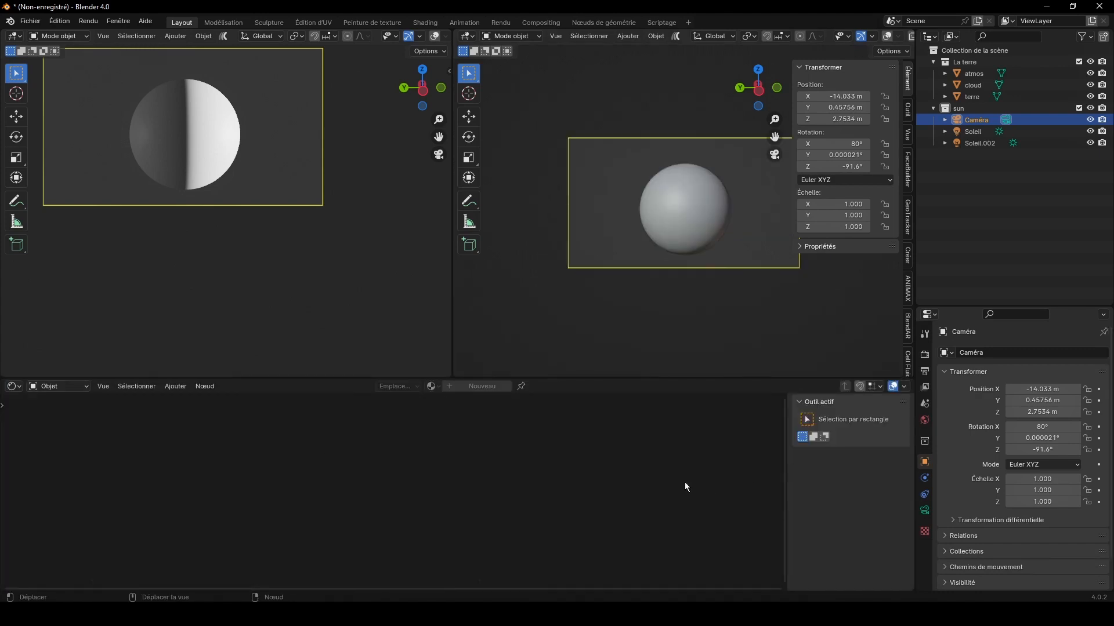
key("n")
Step: Take the solid-shaded viewport out of the camera view, hide the atmos and cloud spheres, and select terre
left_click_drag(759, 87, 682, 130)
scroll(709, 193, "up", 5)
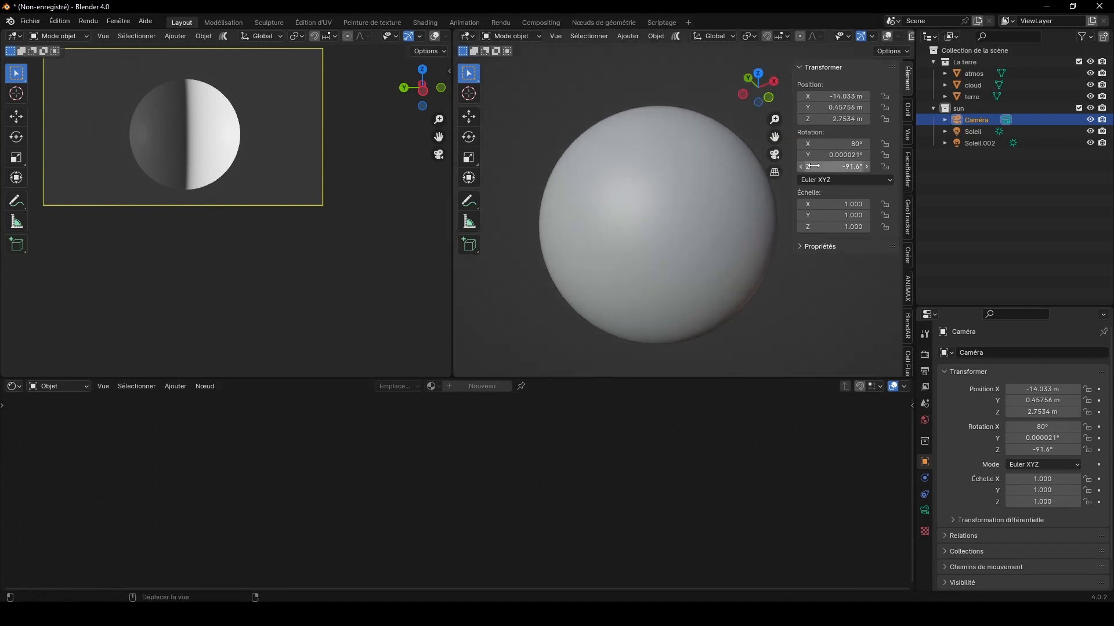
left_click_drag(774, 137, 781, 157)
left_click(1038, 73)
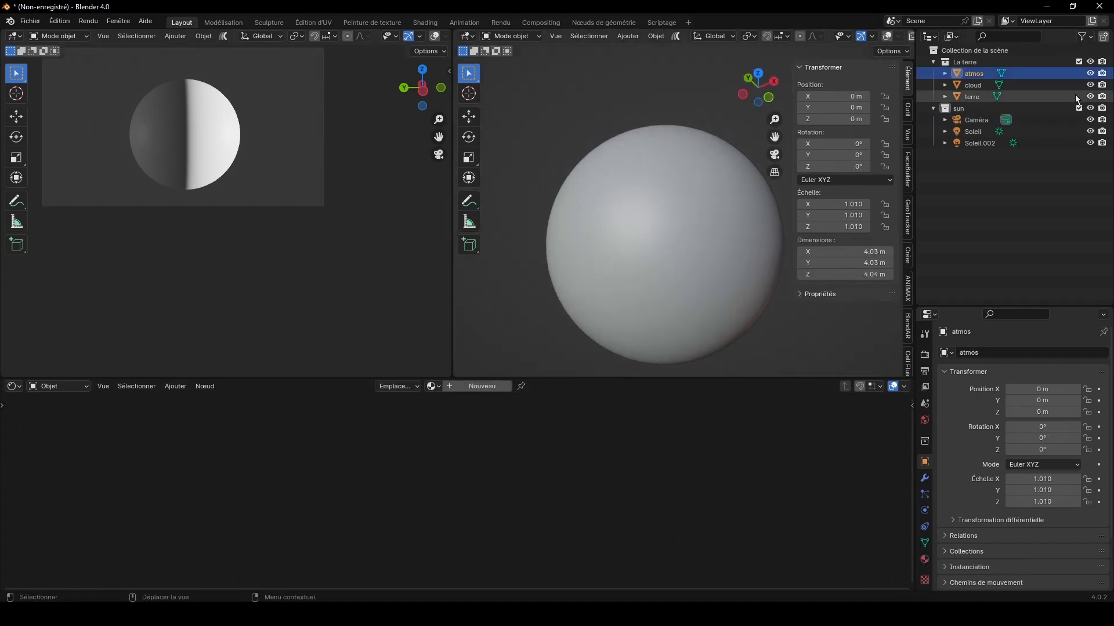
left_click(1090, 86)
left_click(1090, 74)
left_click(696, 216)
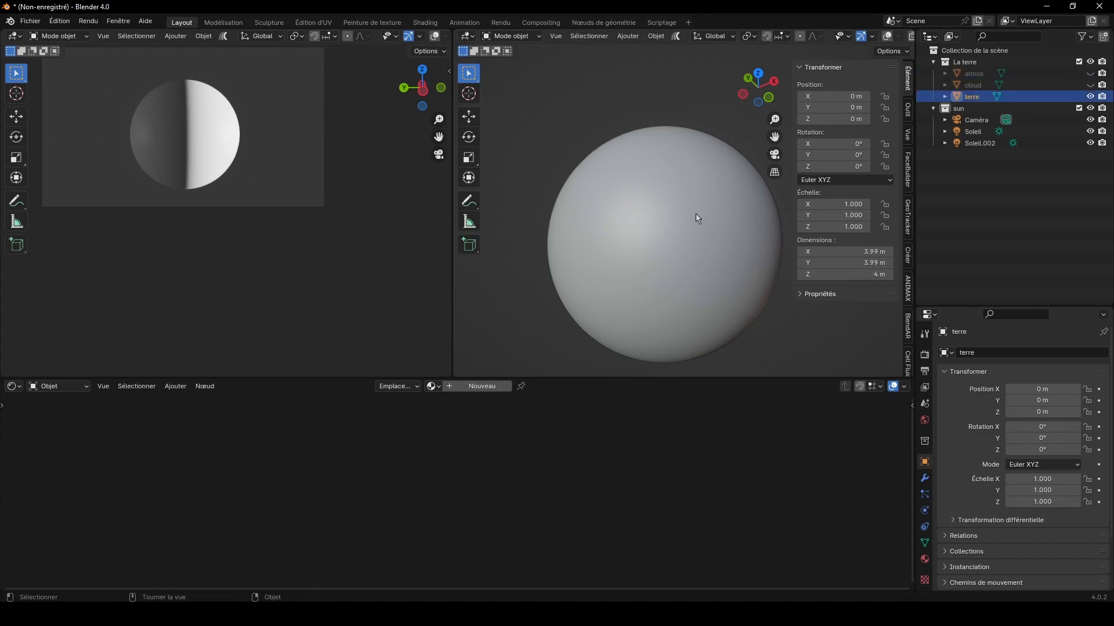
Step: Show the second viewport's overlays, widen that viewport, switch it to material preview shading and hide its sidebar
left_click(889, 36)
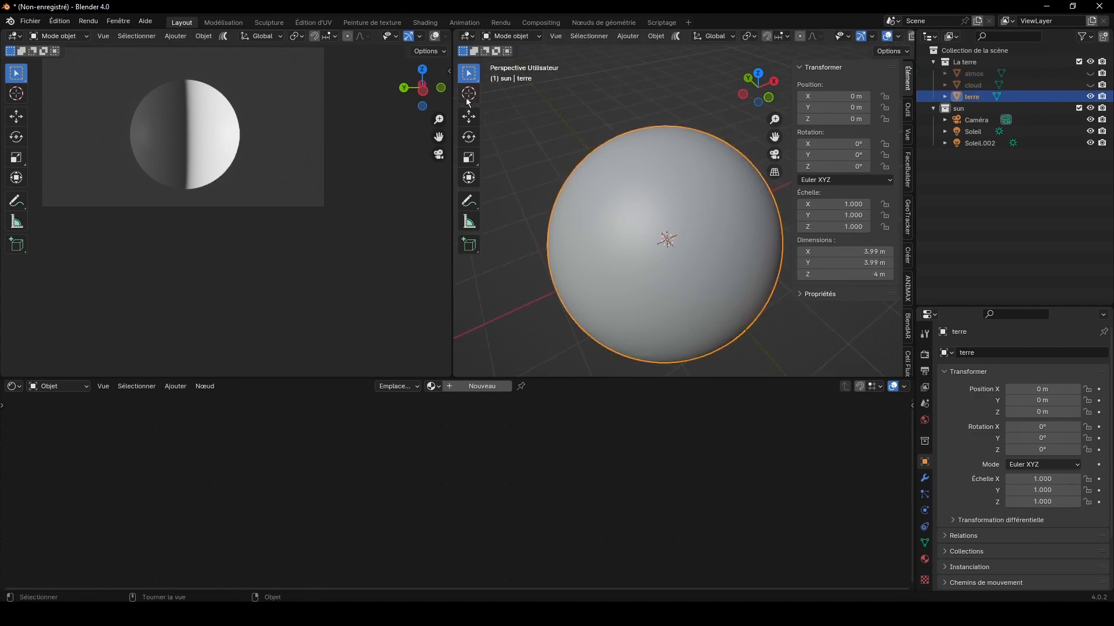
mouse_move(451, 93)
left_mouse_down()
mouse_move(534, 93)
mouse_move(465, 93)
left_mouse_up()
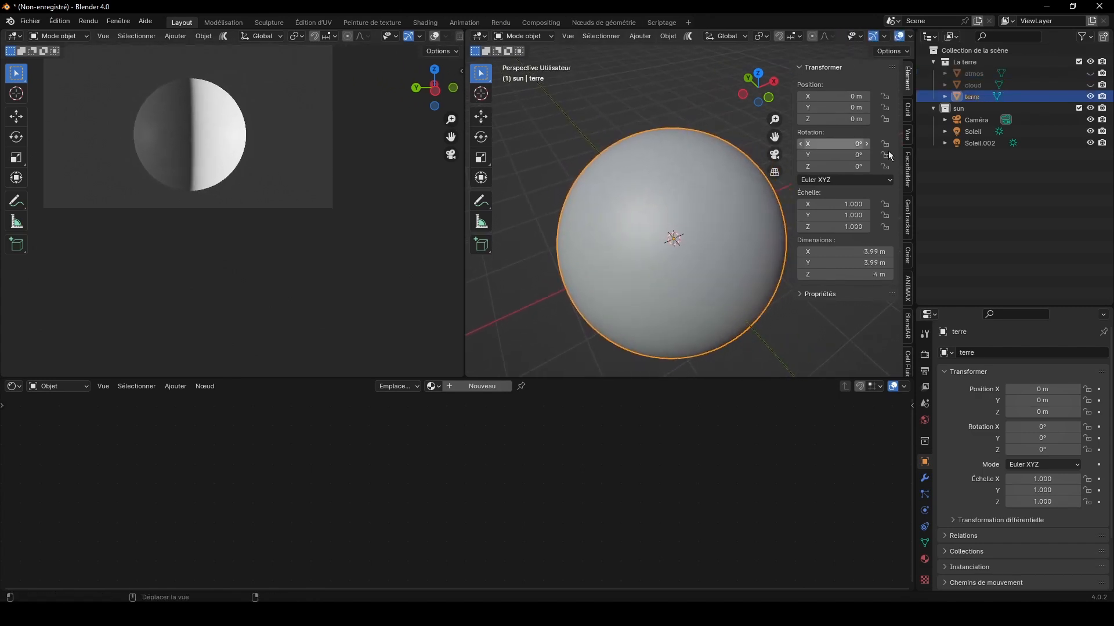
left_click_drag(914, 147, 977, 147)
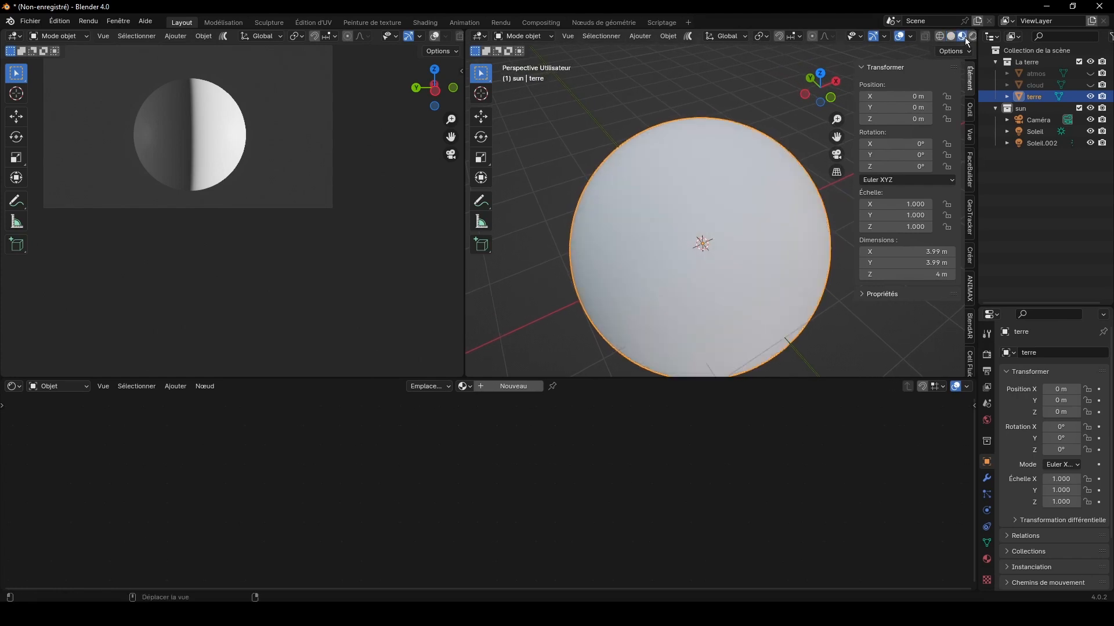
key("n")
Step: Create a new material for terre, enlarge the Shader Editor, and shift both material nodes sideways to leave room for texture inputs
left_click(497, 387)
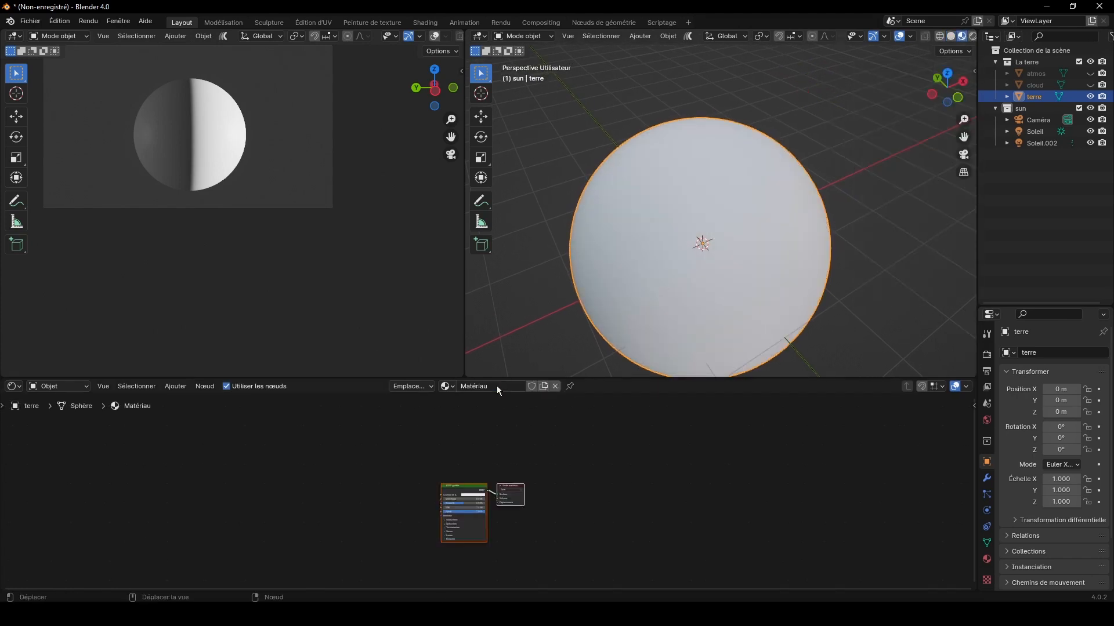
left_click_drag(415, 468, 537, 527)
key("g")
left_click(491, 467)
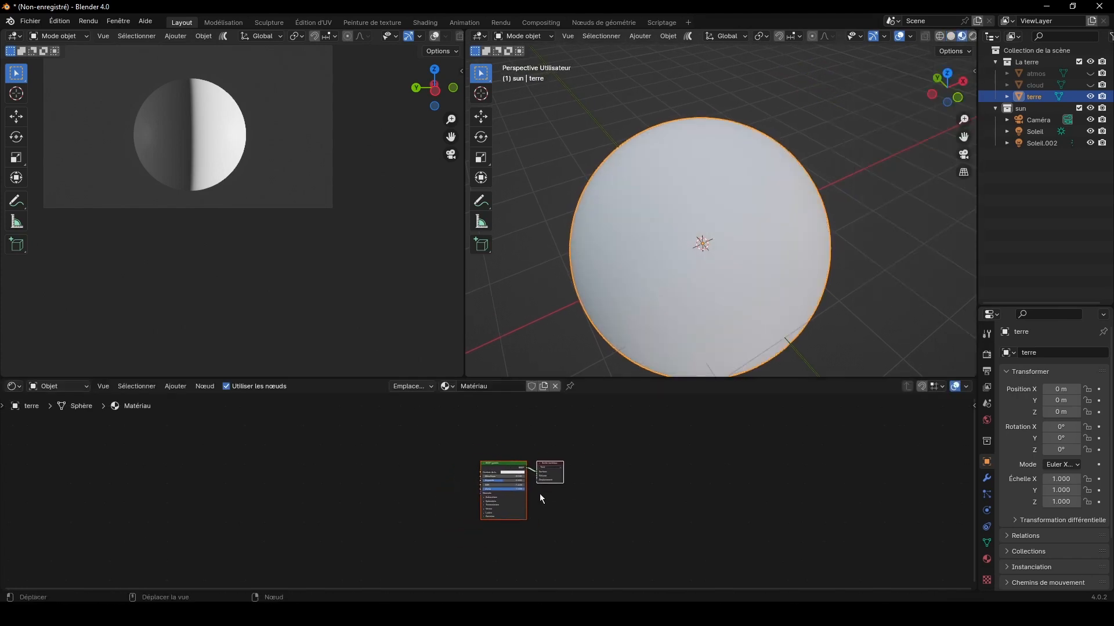
scroll(583, 464, "up", 4)
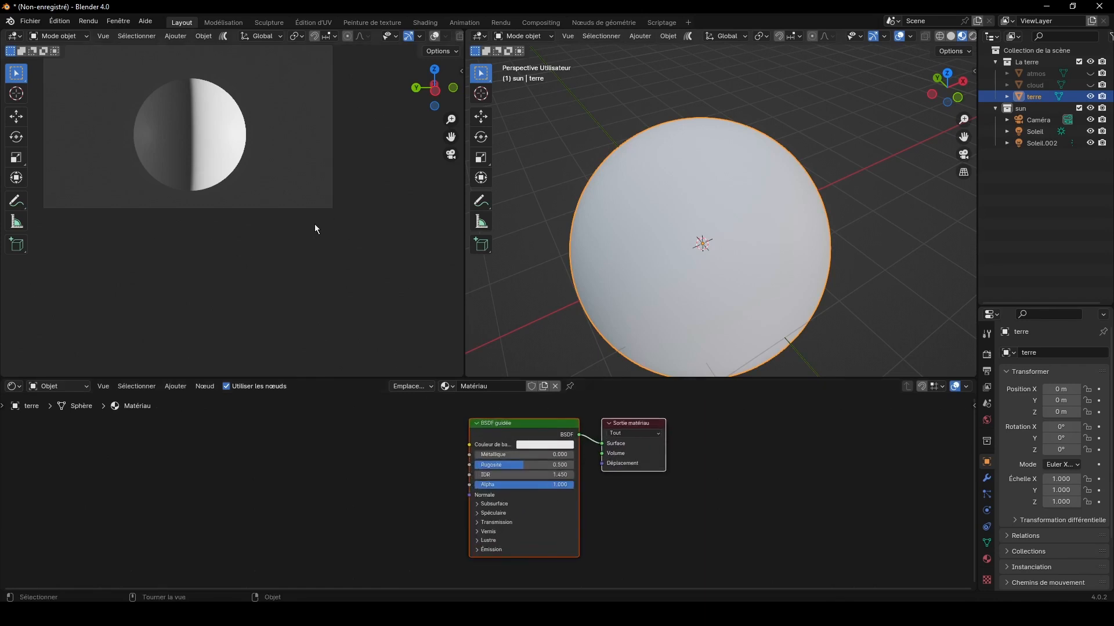
scroll(316, 228, "up", 2)
left_click_drag(377, 378, 384, 275)
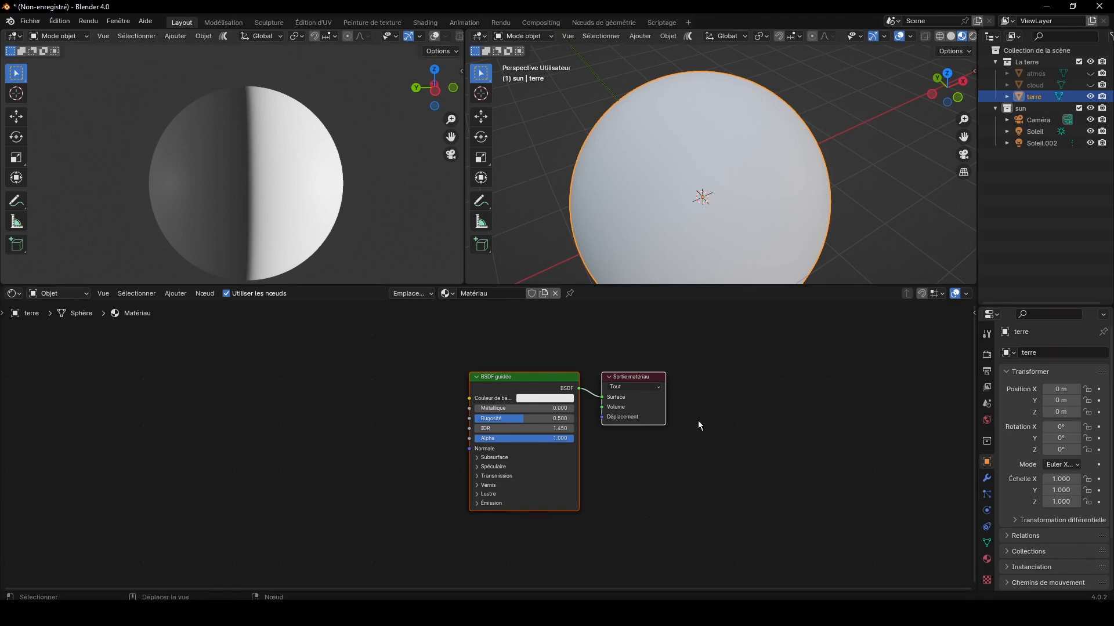
left_click_drag(557, 383, 729, 383)
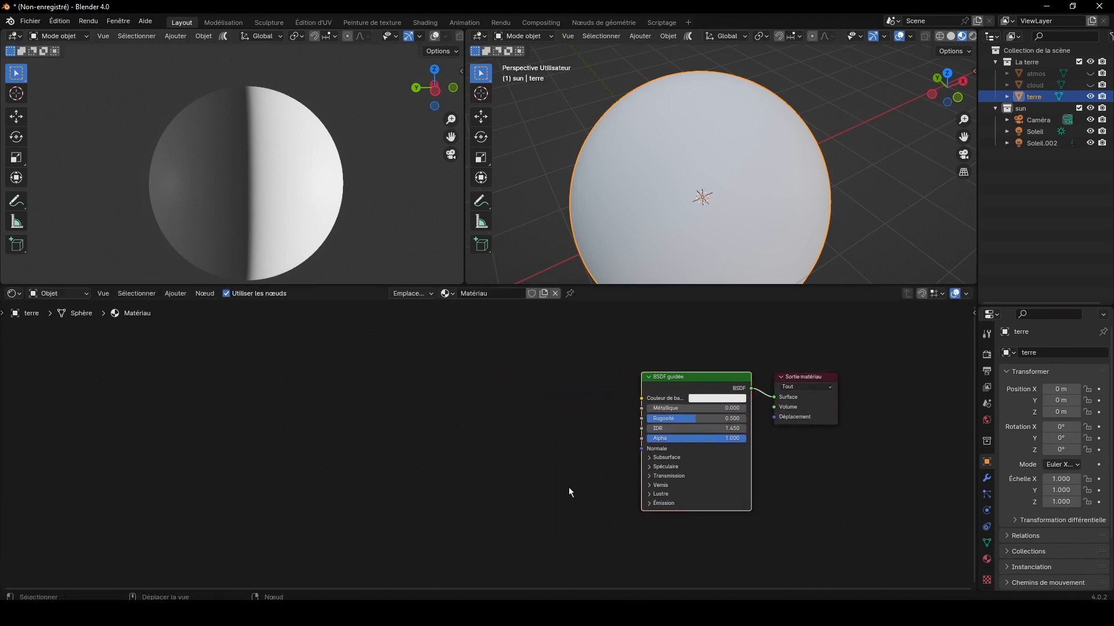
Step: Add 8k_earth_daymap.jpg, 8k_earth_specular_map.tif and 8k_earth_normal_map.tif from the TEXTURES/terre folder as image nodes, placing the daymap node beside BSDF guidée
left_click(302, 614)
left_click(301, 166)
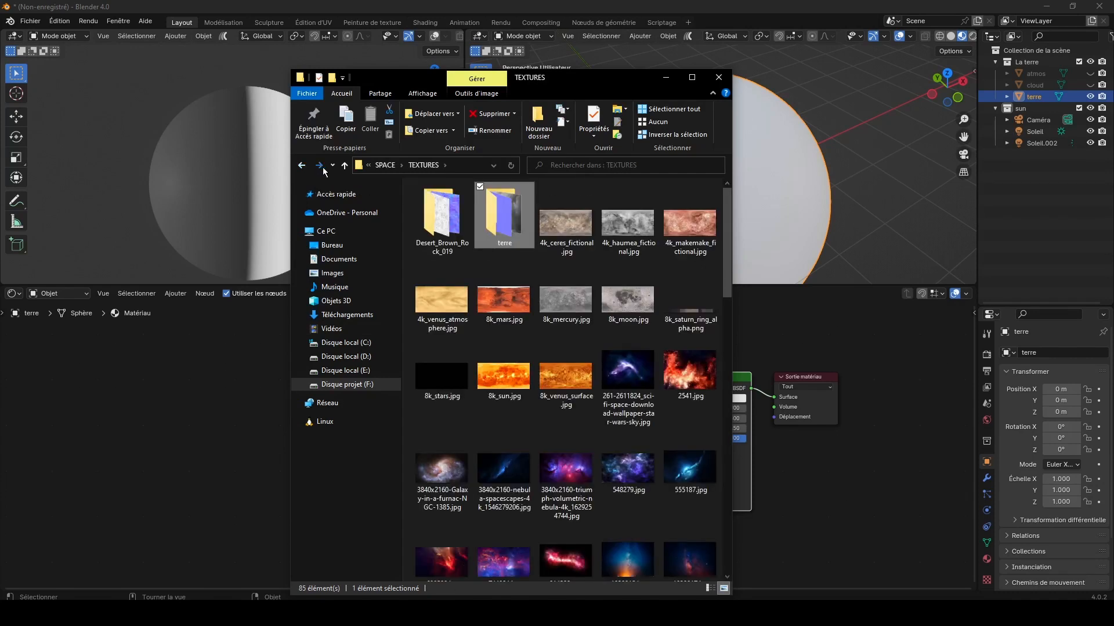
left_click(318, 166)
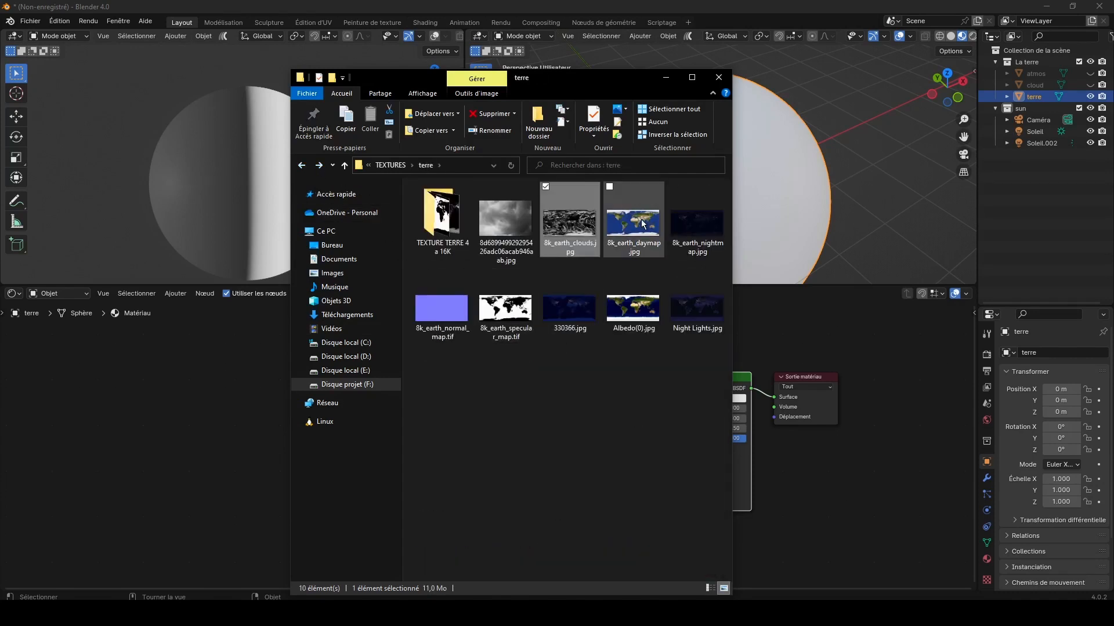
left_click_drag(642, 223, 174, 359)
left_click_drag(504, 308, 246, 504)
left_click_drag(439, 290, 96, 367)
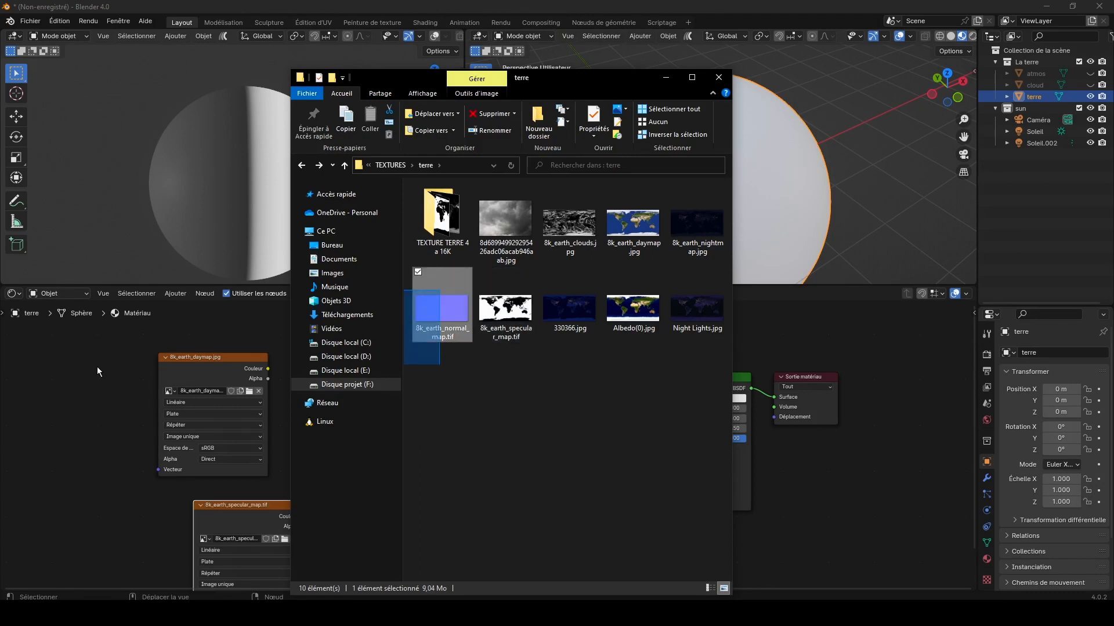
left_click_drag(465, 290, 128, 352)
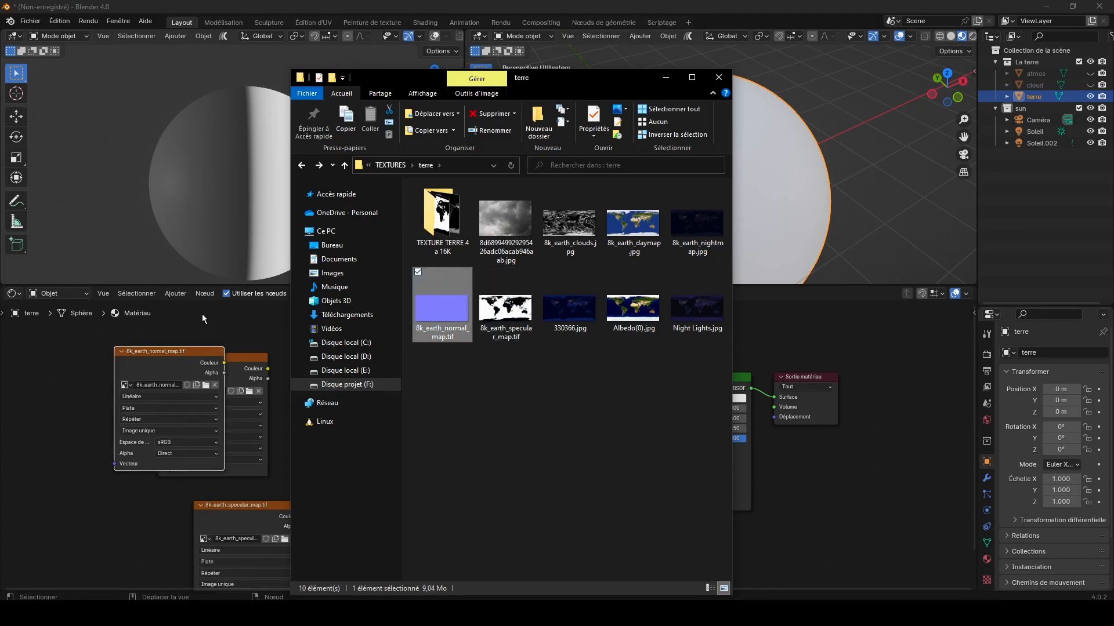
left_click(202, 314)
left_click_drag(237, 359, 494, 402)
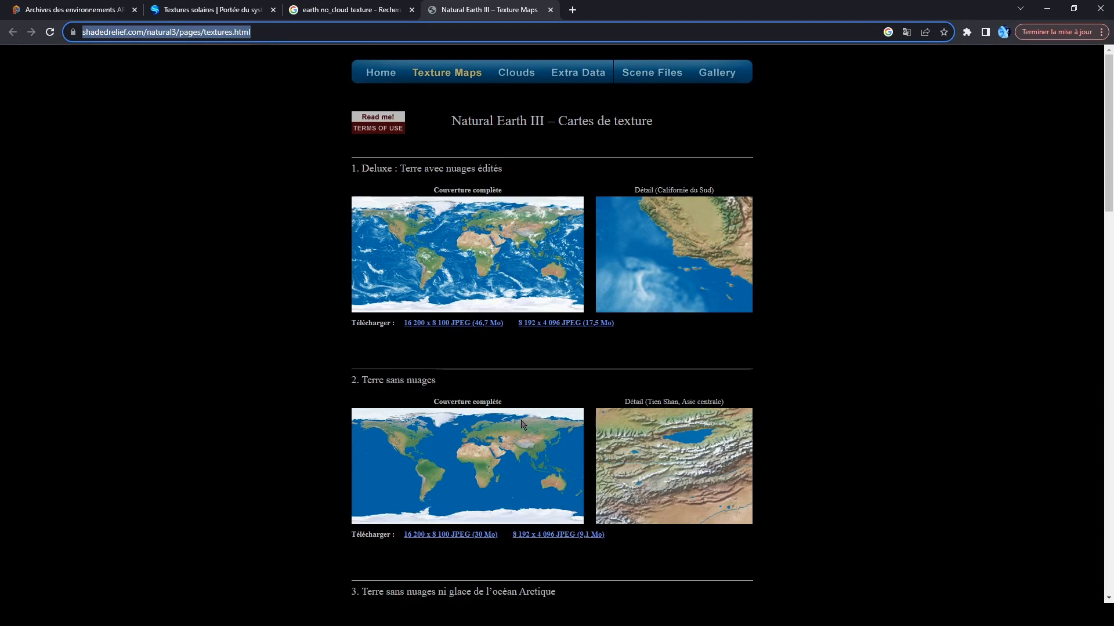
Step: Look through the Earth texture maps on shadedrelief.com and the planet textures on solarsystemscope.com in the browser
scroll(521, 424, "down", 15)
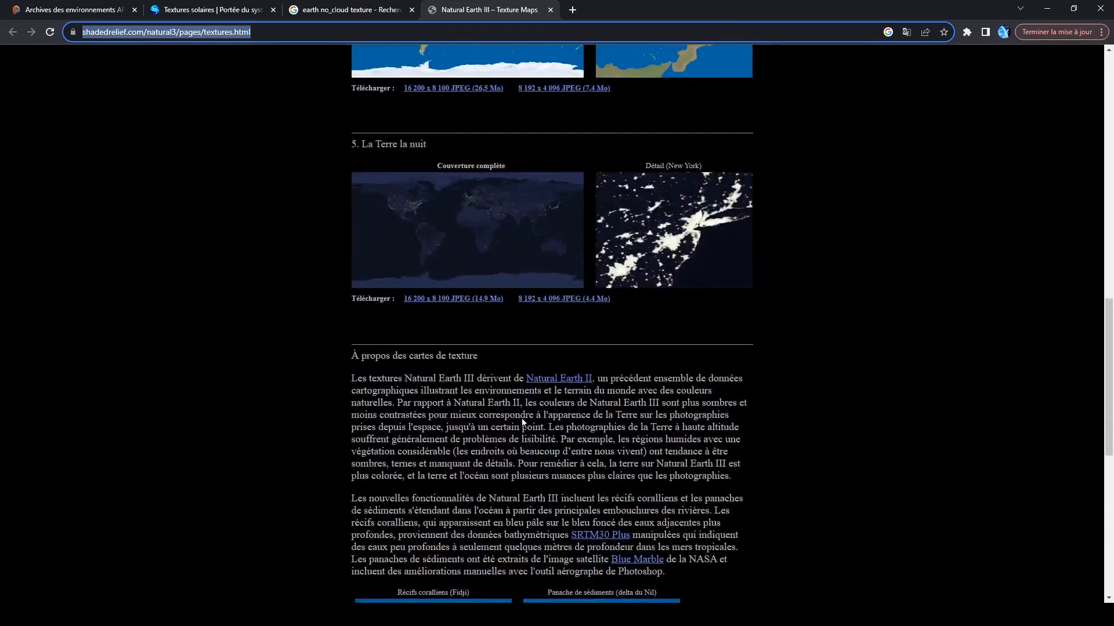
scroll(521, 419, "down", 8)
scroll(521, 418, "up", 5)
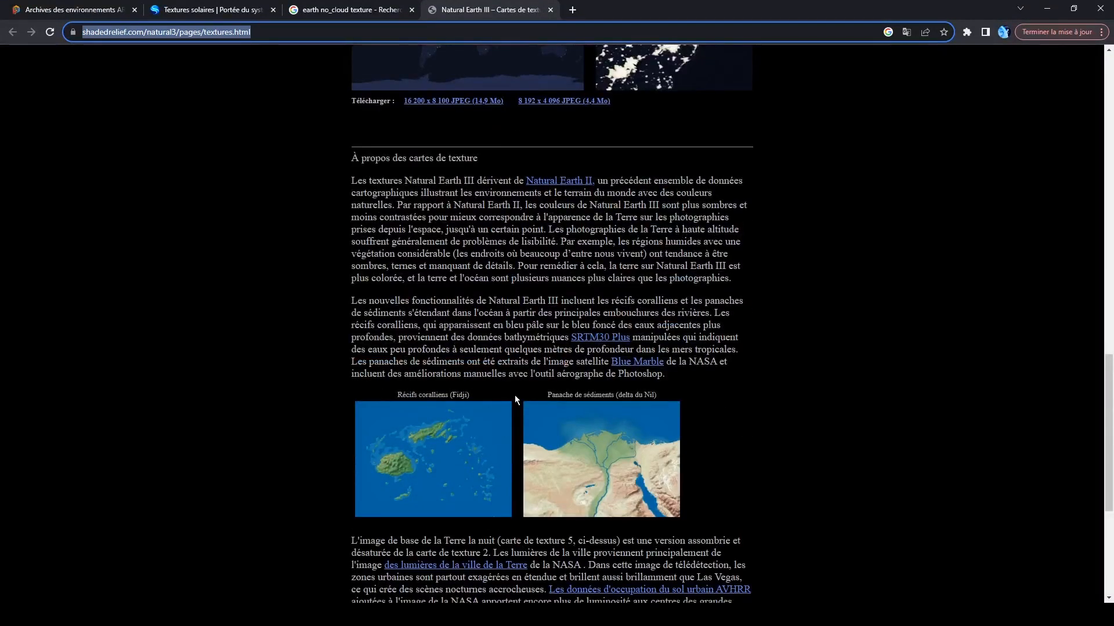
scroll(456, 410, "up", 6)
scroll(455, 390, "up", 6)
scroll(479, 267, "up", 1)
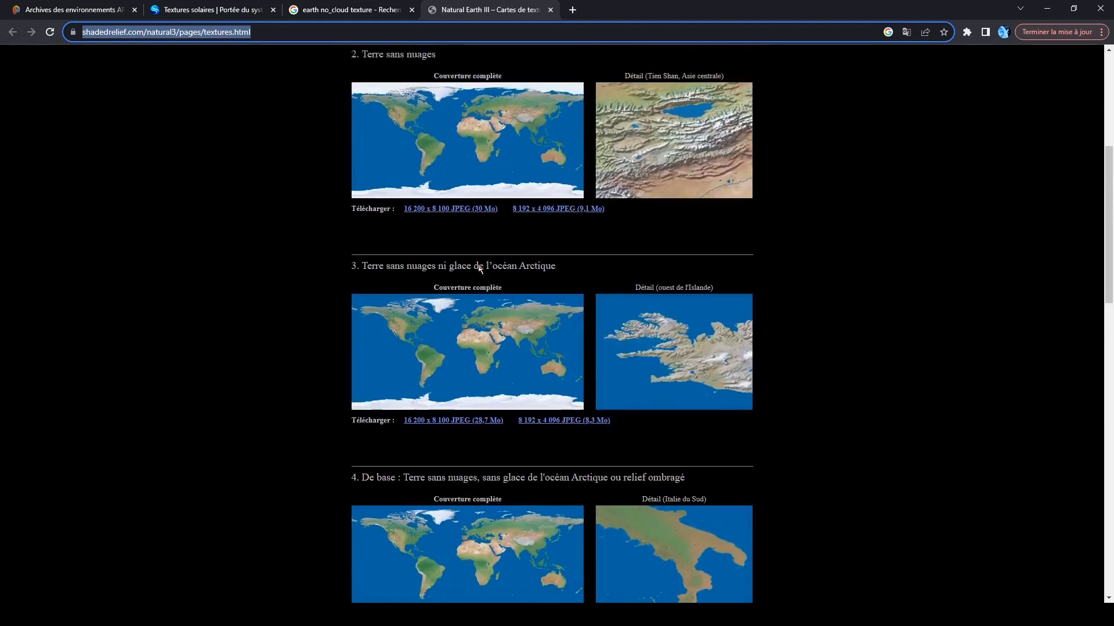
scroll(479, 266, "down", 1)
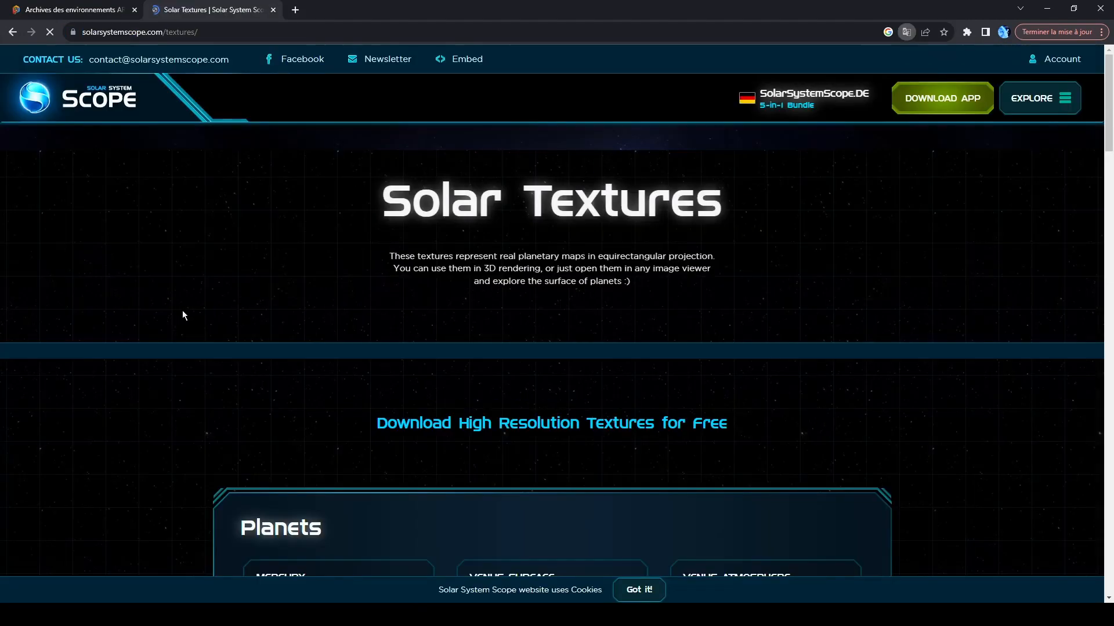
scroll(455, 428, "down", 4)
scroll(455, 427, "down", 5)
scroll(455, 427, "up", 5)
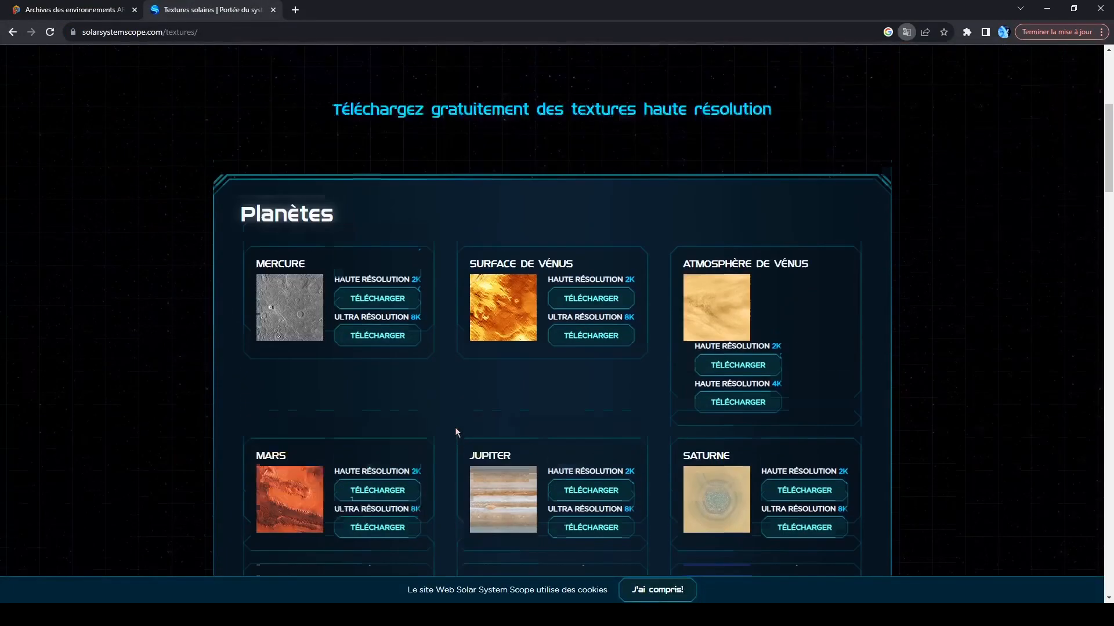
scroll(721, 271, "down", 3)
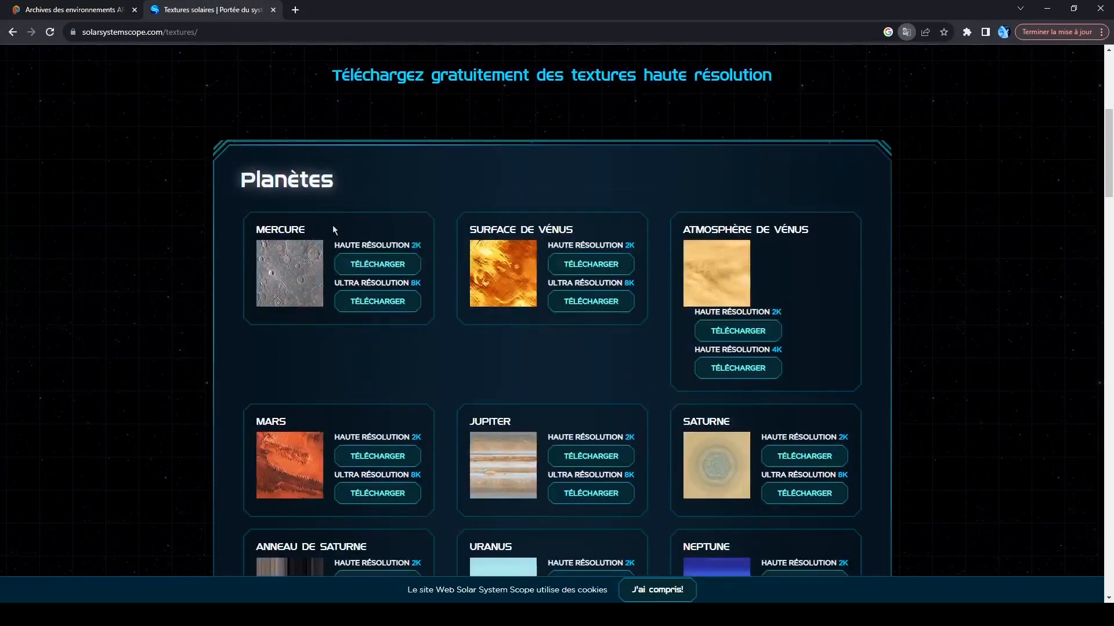
scroll(743, 323, "down", 3)
scroll(485, 371, "down", 8)
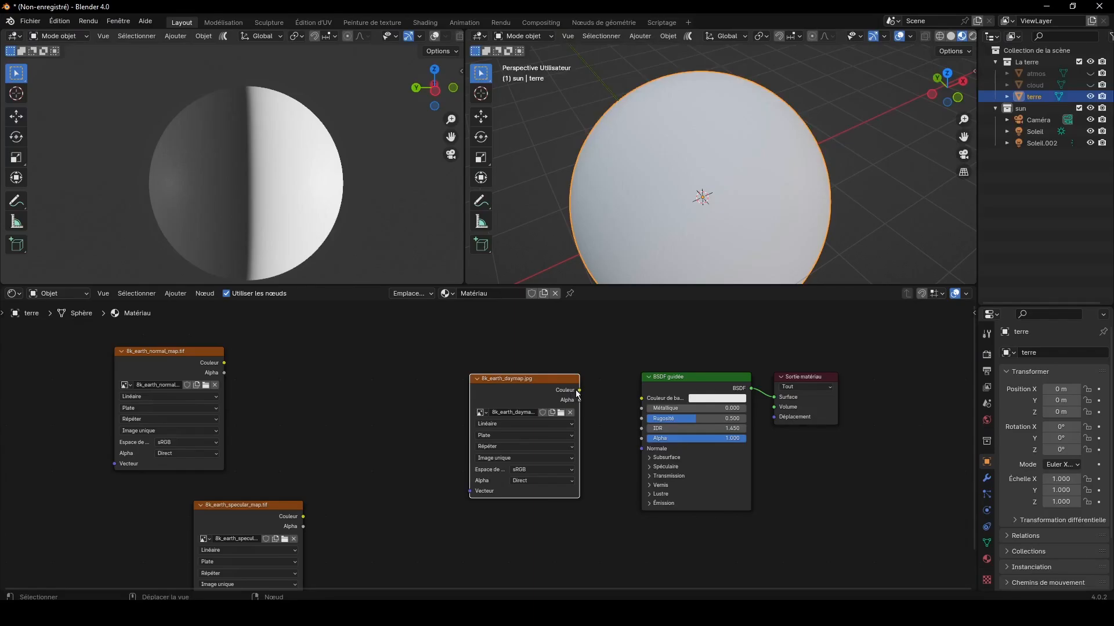
Step: Connect the daymap's Couleur output to Couleur de base on BSDF guidée and set Rugosité to 0.345
left_click_drag(579, 390, 672, 418)
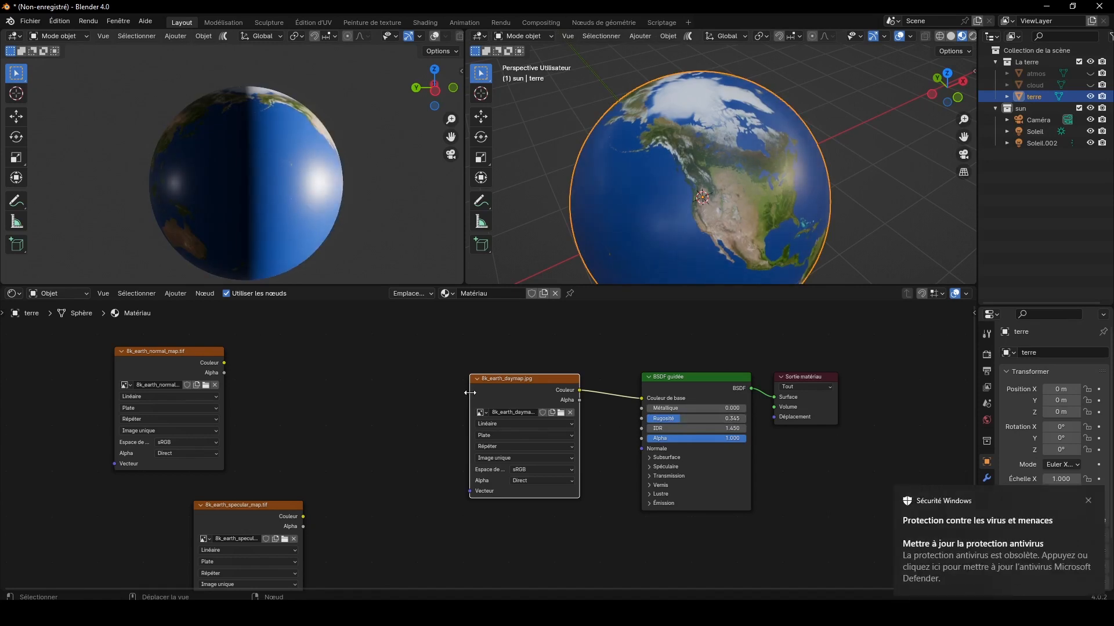
Step: Collapse the daymap node, add a Relief node below it, and connect the normal map's Couleur output to Relief's Hauteur input
left_click(478, 380)
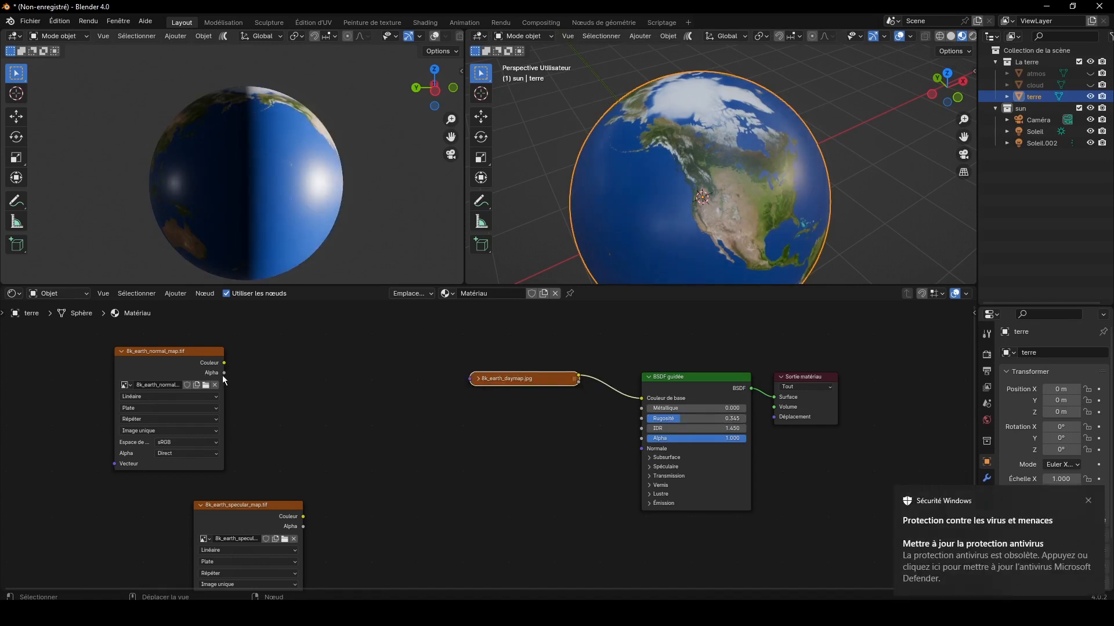
left_click(175, 293)
mouse_move(191, 381)
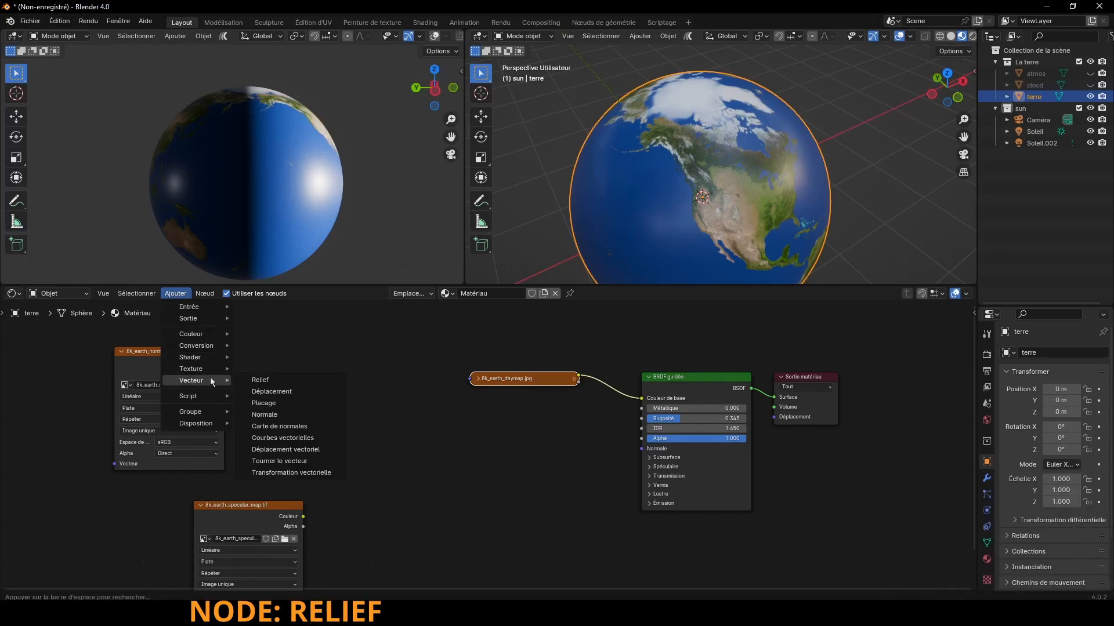
left_click(290, 380)
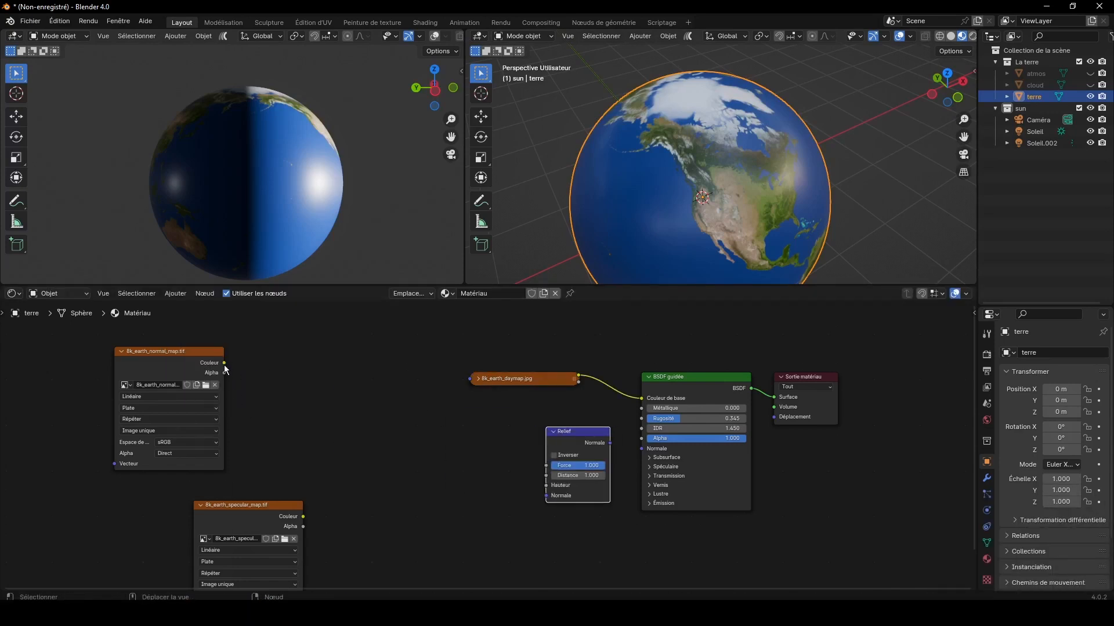
left_click_drag(224, 363, 546, 484)
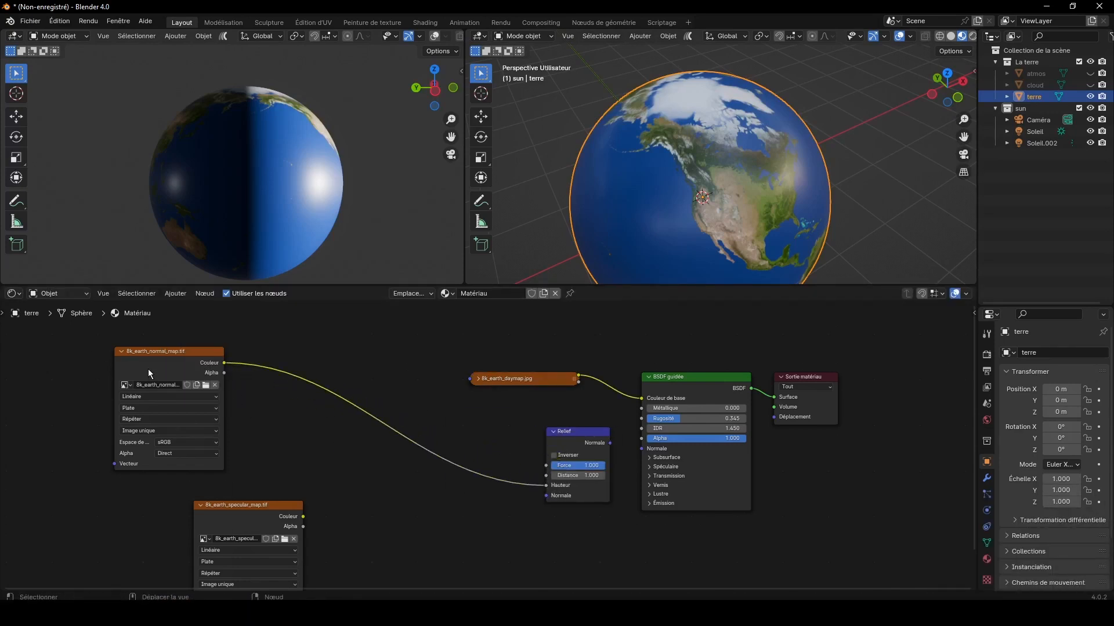
Step: Place the normal map node beside Relief, change its colour space, collapse it, and connect Relief's Normale output to BSDF guidée's Normale input
left_click_drag(148, 368, 424, 437)
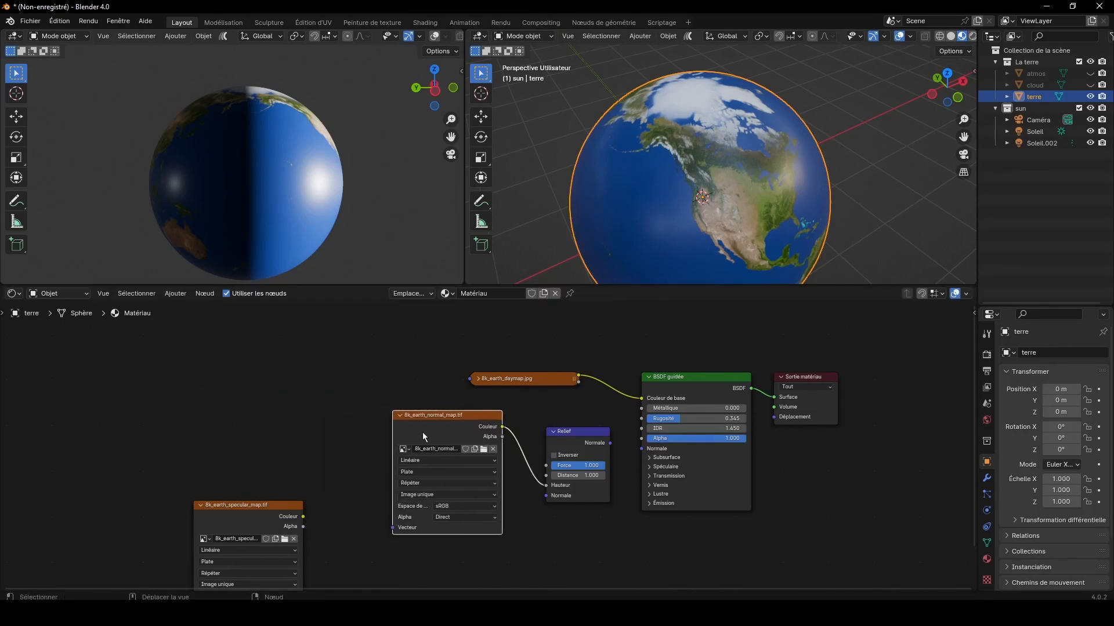
left_click(453, 508)
left_click(554, 468)
key("h")
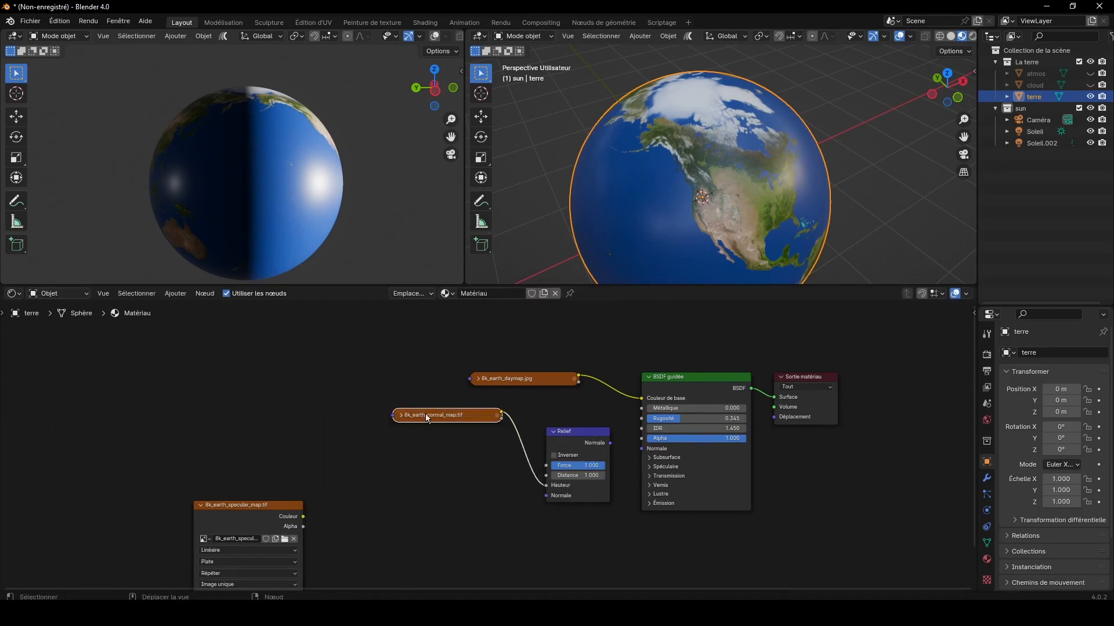
left_click_drag(454, 420, 457, 441)
scroll(573, 438, "up", 1)
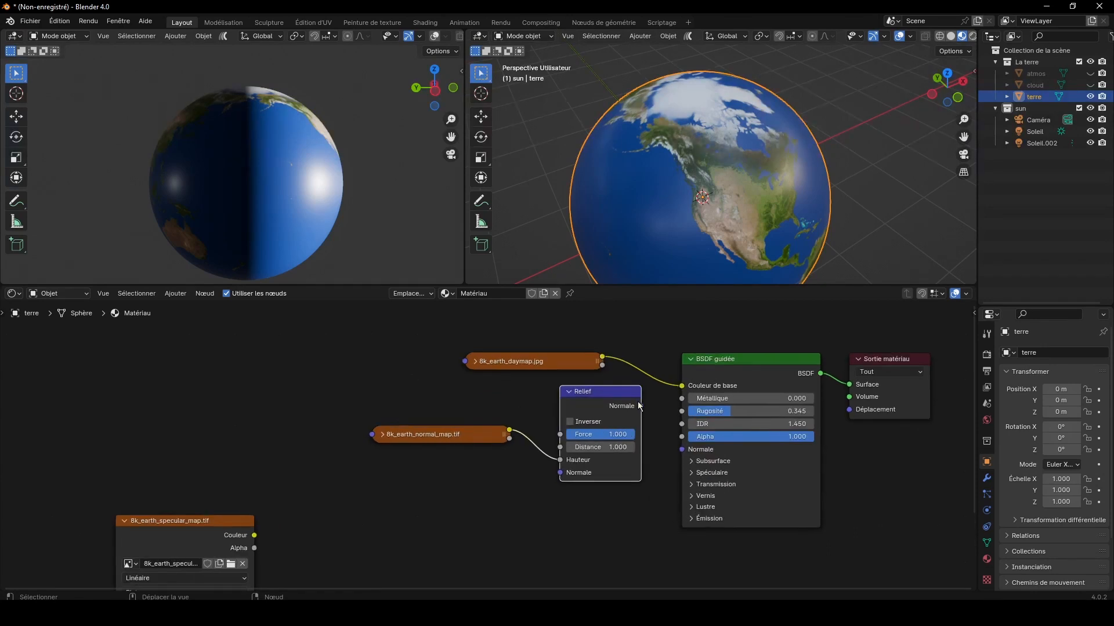
left_click_drag(641, 406, 678, 451)
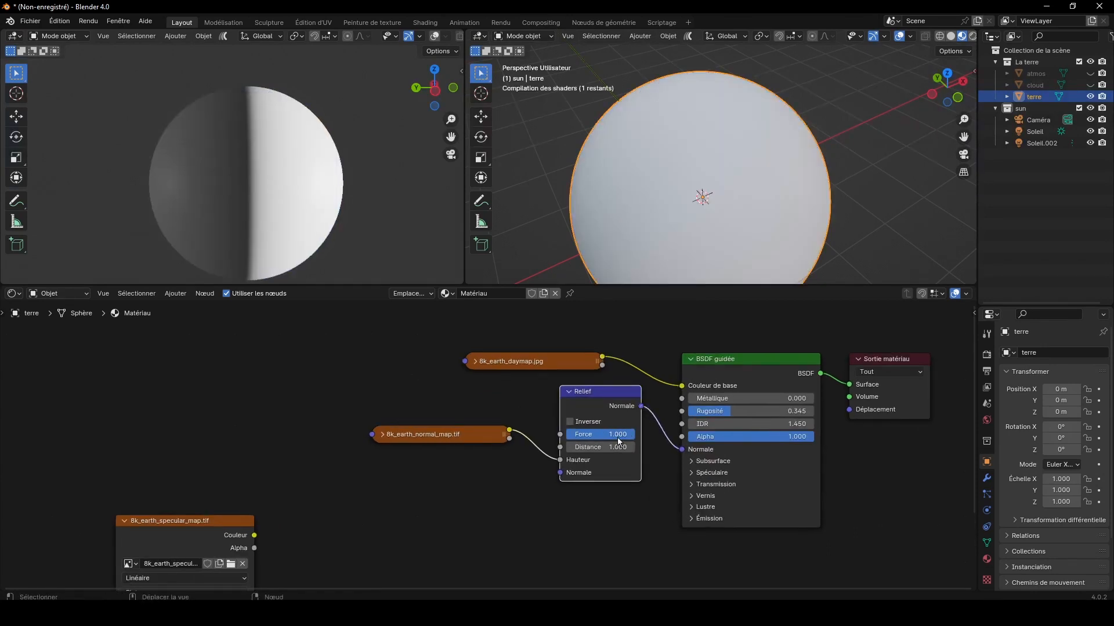
Step: Mirror the Soleil light along the global Y axis
scroll(425, 104, "up", 3)
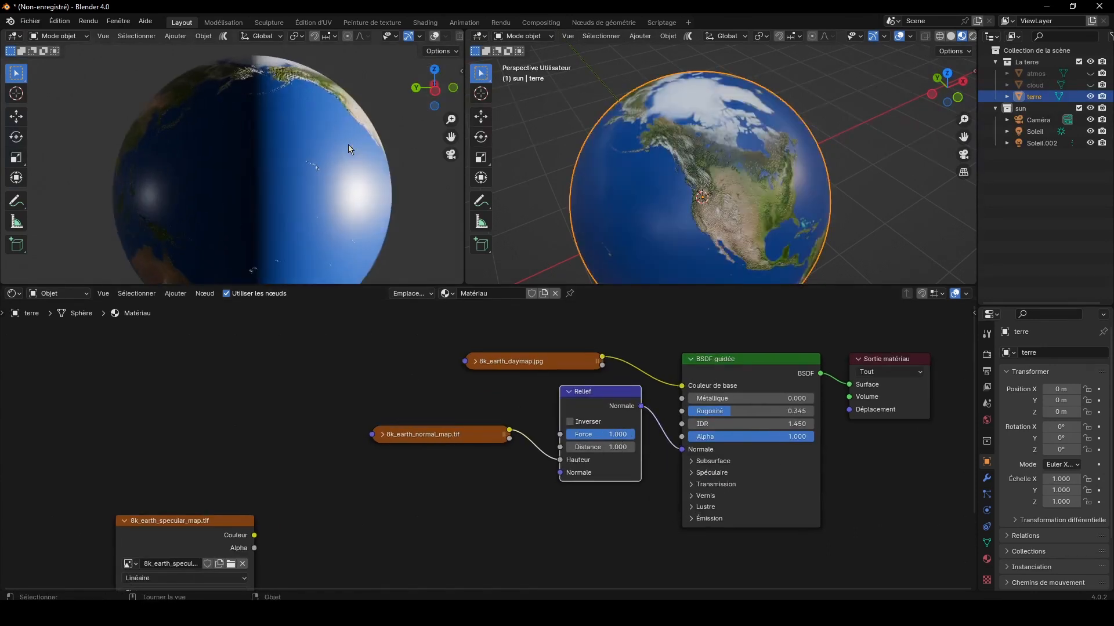
left_click(434, 91)
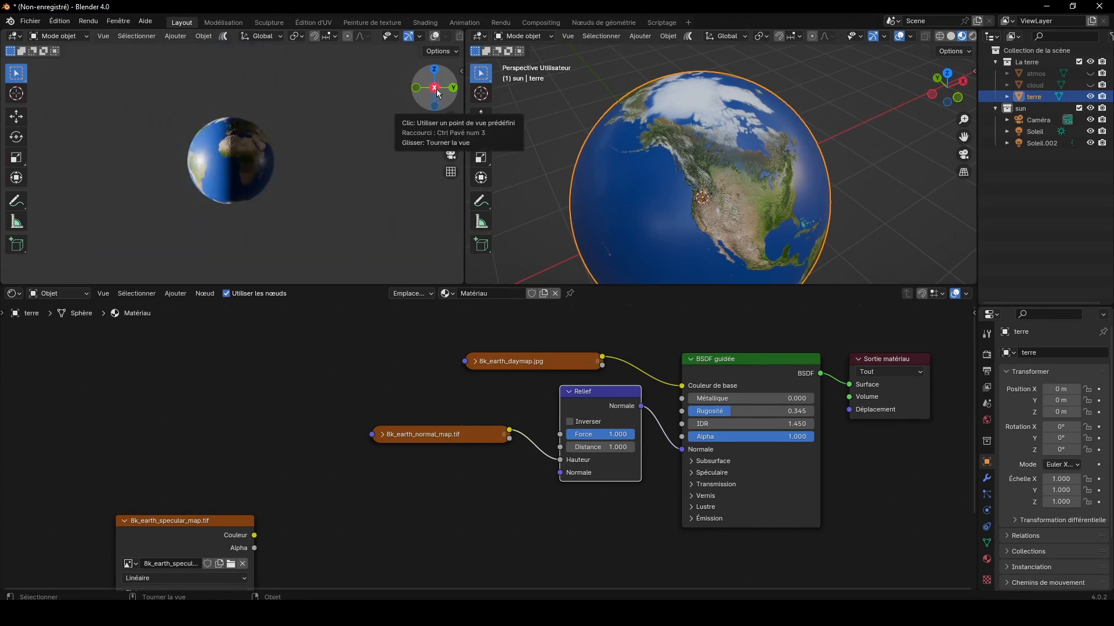
left_click_drag(437, 93, 222, 87)
scroll(250, 151, "up", 4)
left_click(439, 93)
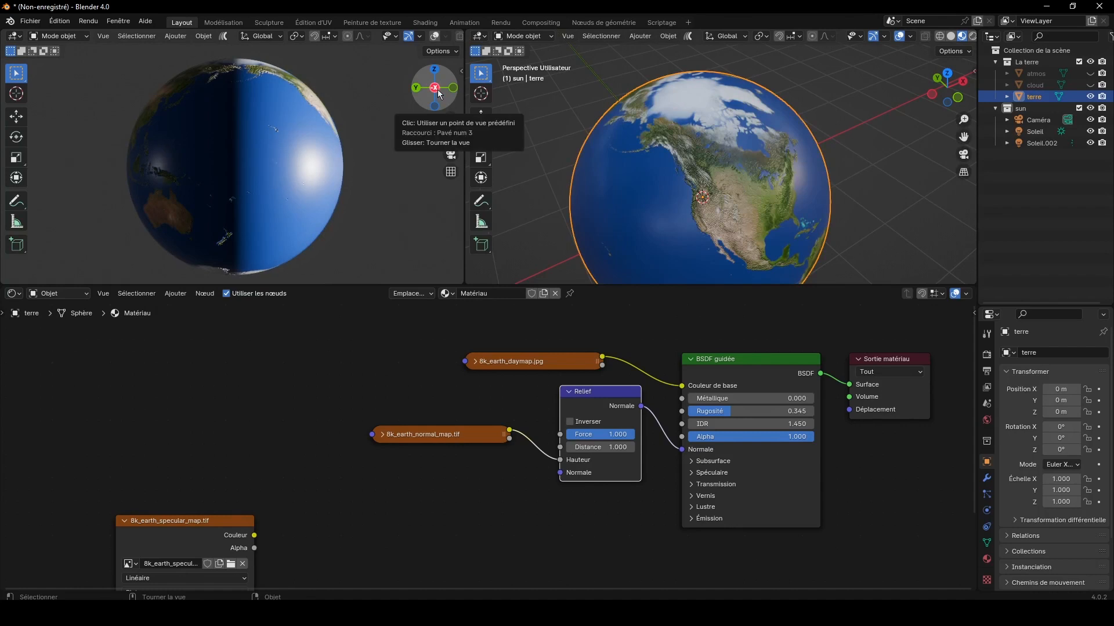
left_click(439, 94)
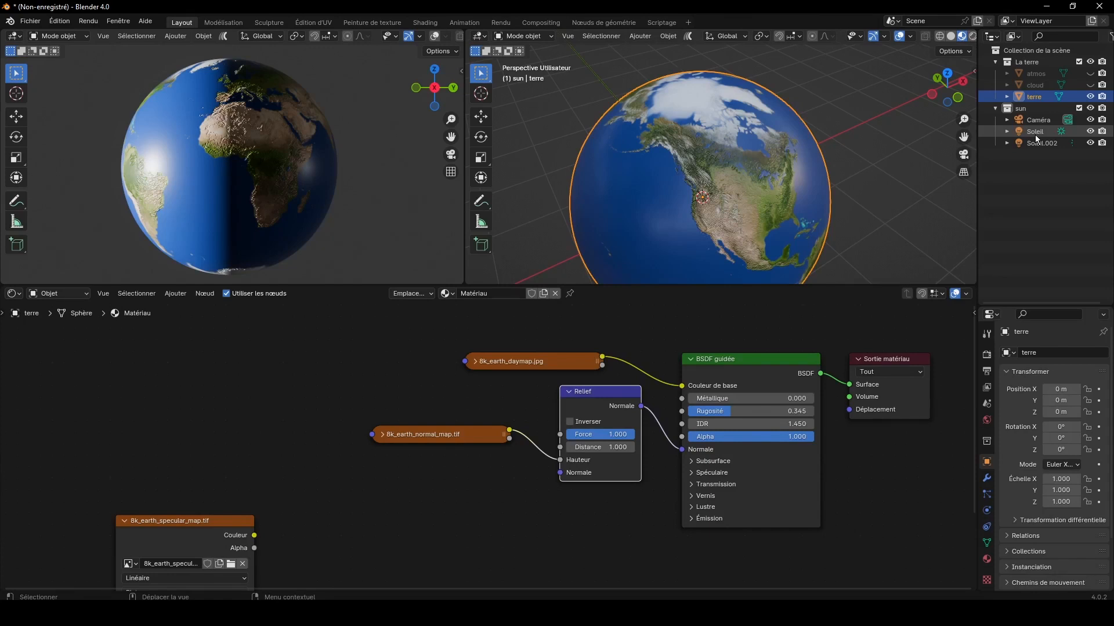
left_click(1035, 132)
left_click(665, 36)
mouse_move(680, 74)
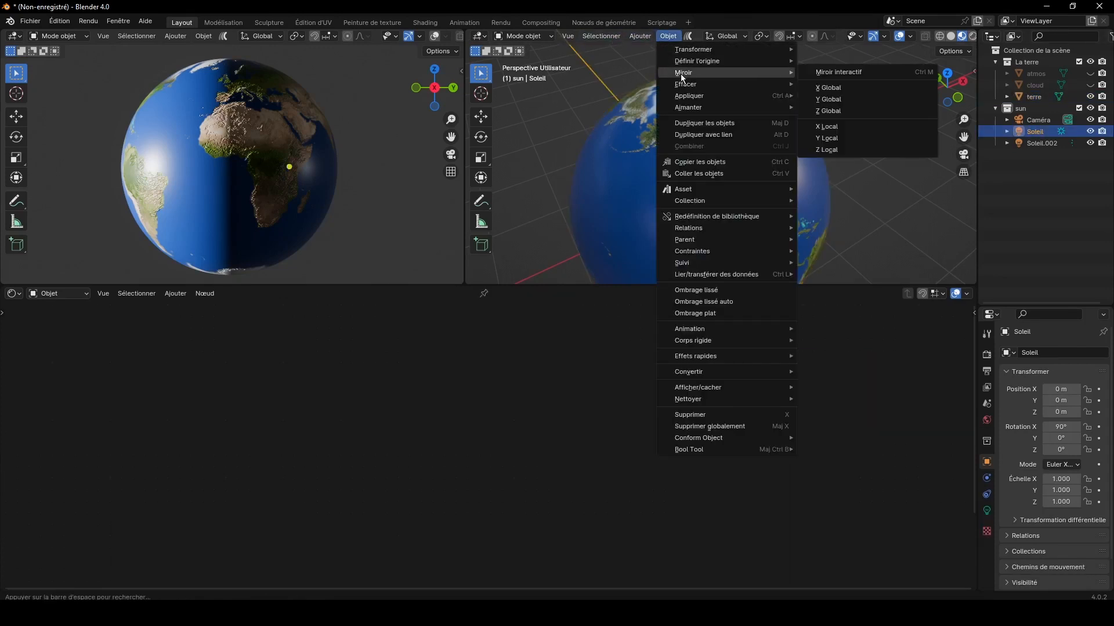
left_click(828, 99)
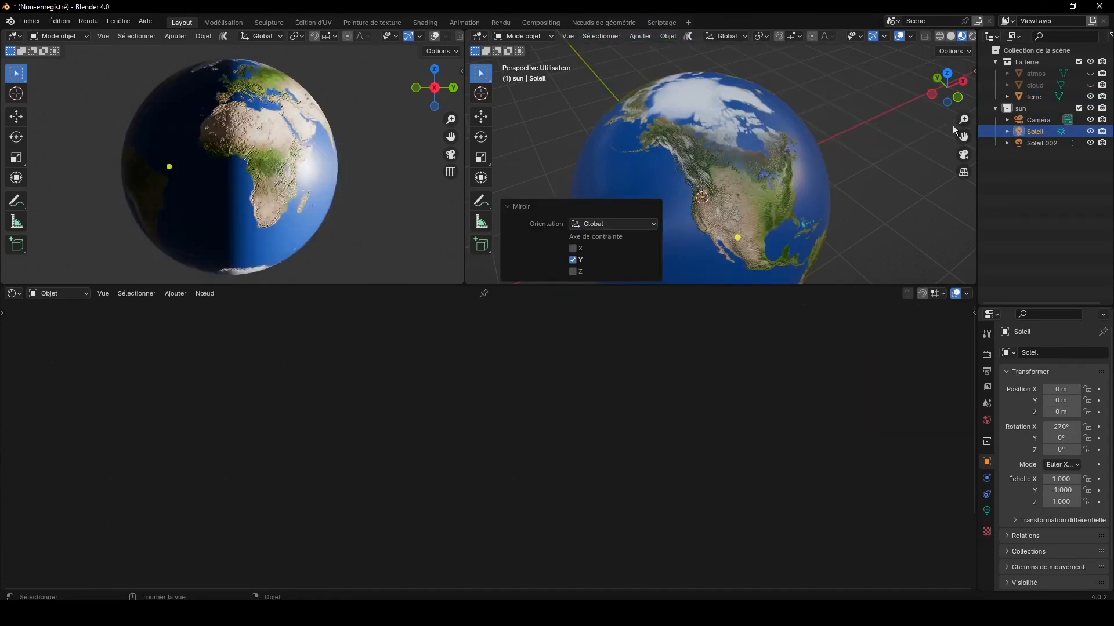
Step: Mirror the Soleil.002 light along the global Y axis as well
left_click(1038, 143)
left_click(667, 36)
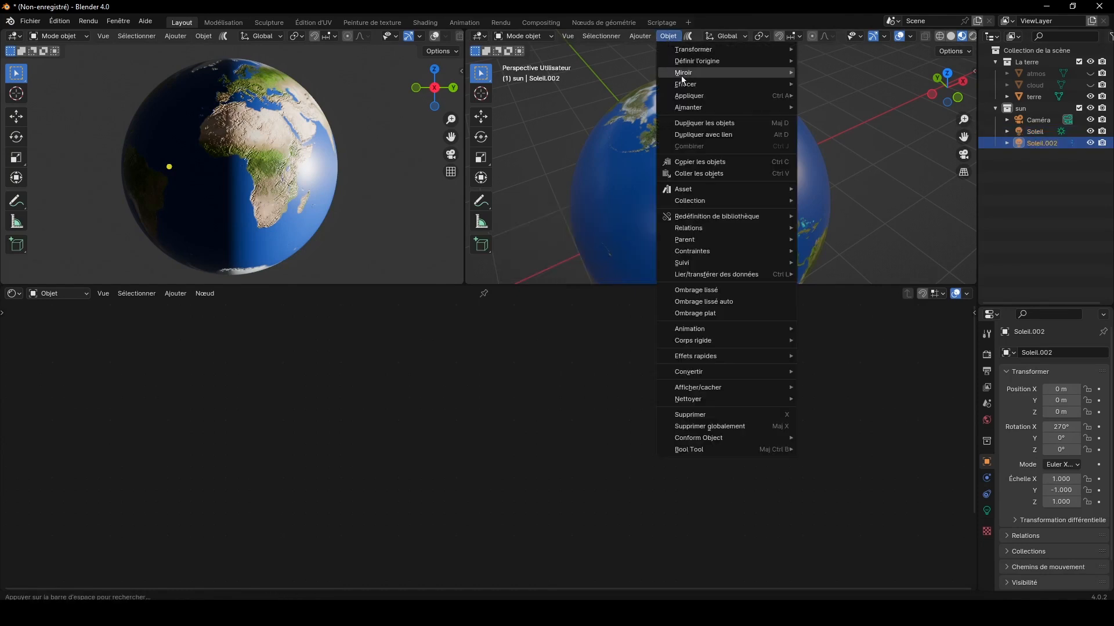
mouse_move(767, 86)
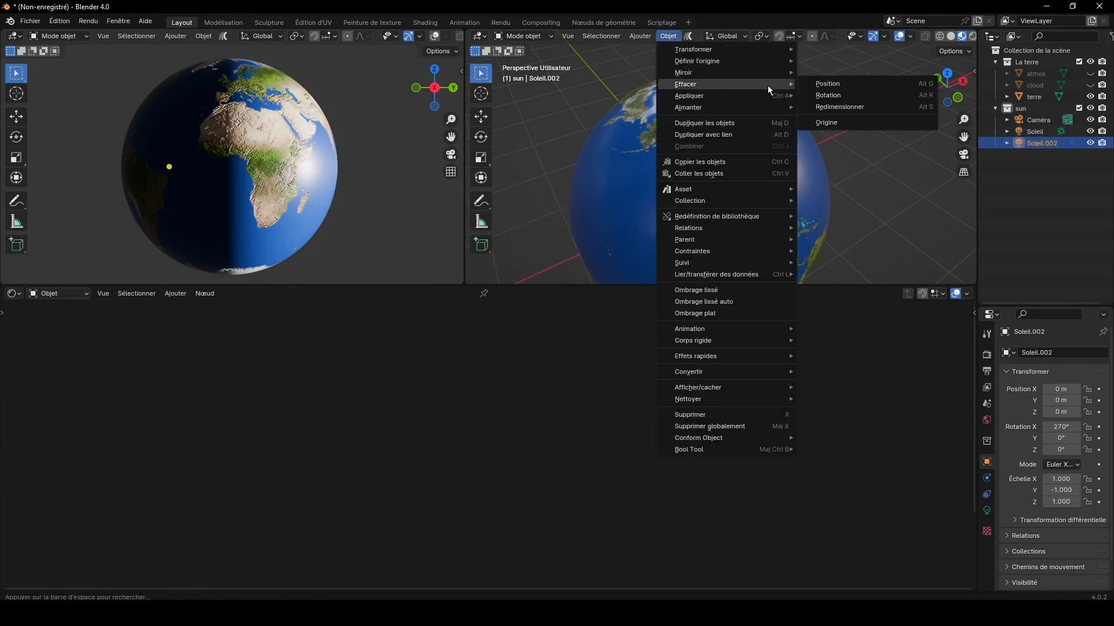
left_click(822, 99)
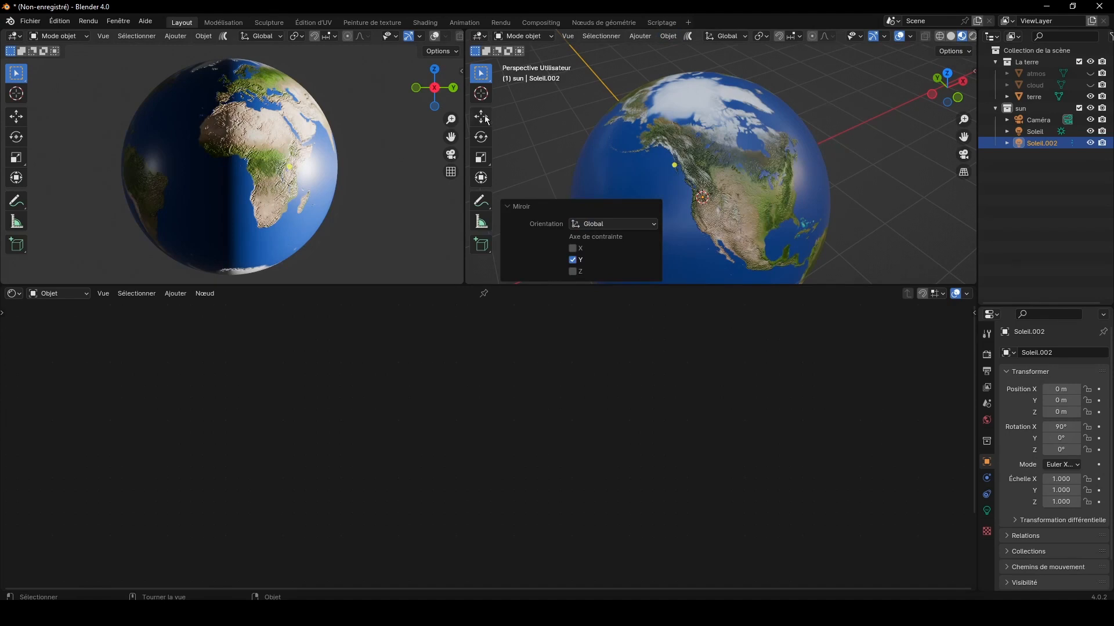
Step: Select the terre sphere again and set the Relief node's Force to 0.02
left_click_drag(448, 96, 400, 97)
scroll(395, 133, "up", 3)
scroll(375, 162, "up", 6)
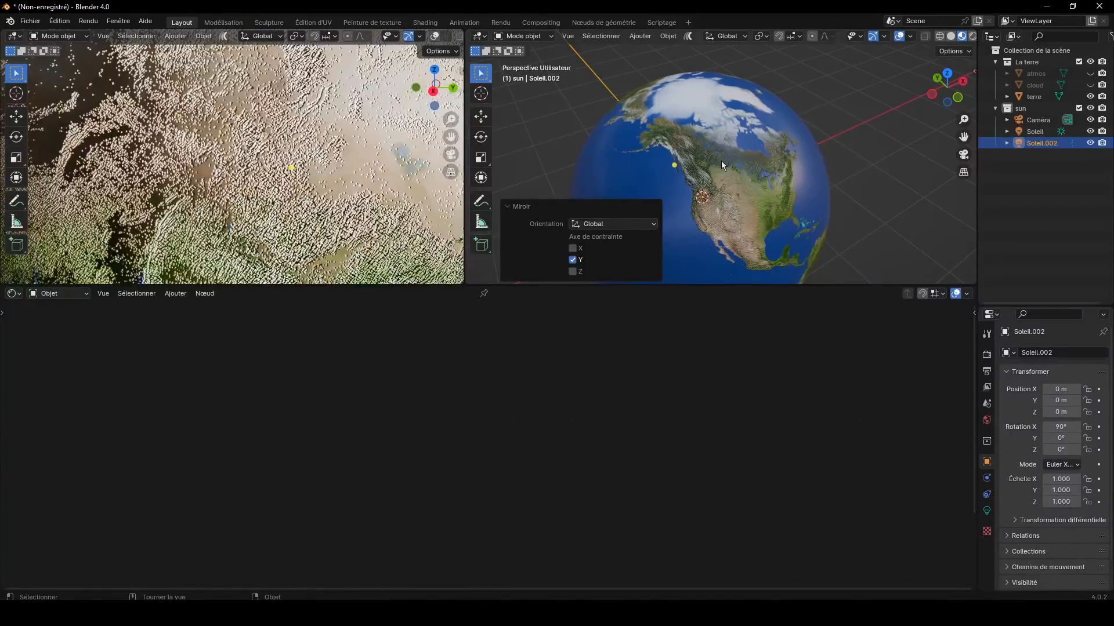
left_click(722, 162)
scroll(609, 429, "up", 2)
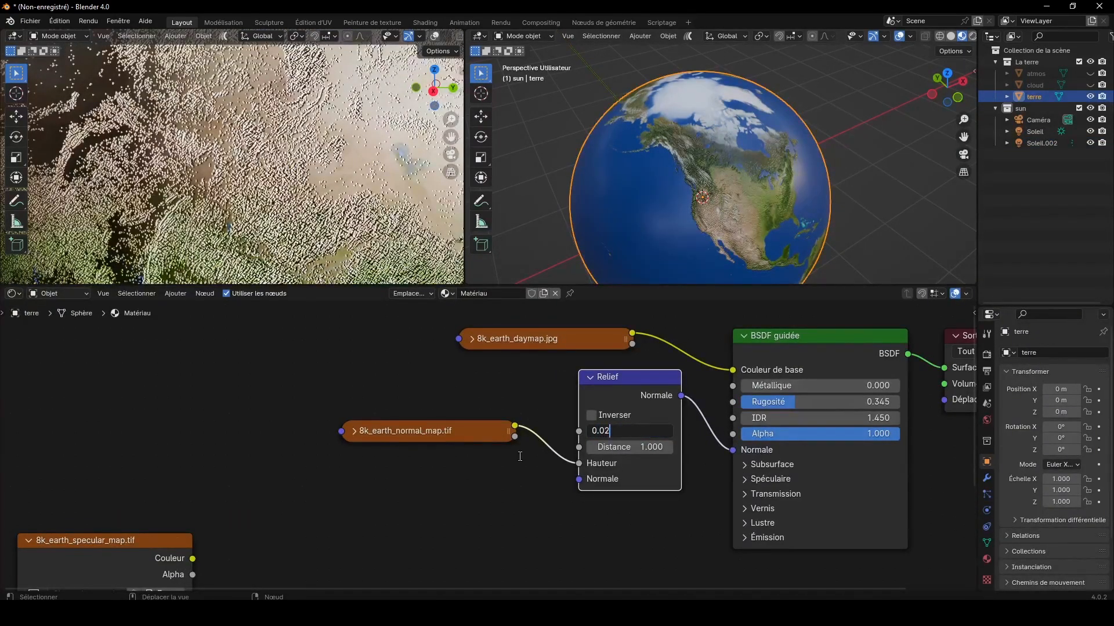
key("Return")
Step: Set the Relief node's Distance to 0.100 and its Force to 0.053
left_click_drag(638, 448, 586, 448)
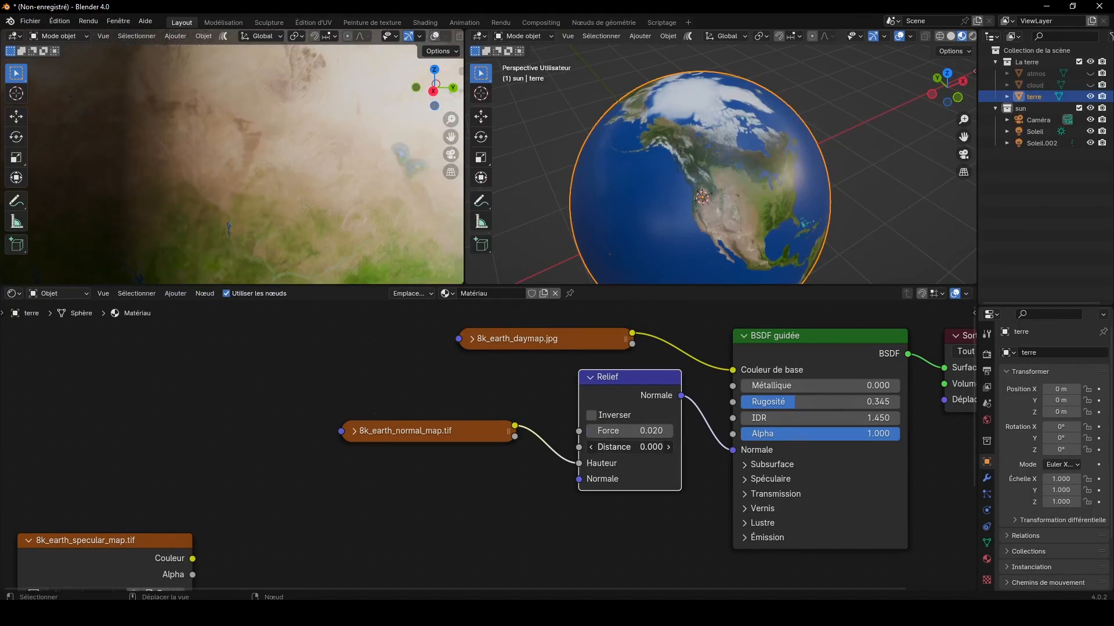
left_click(667, 448)
left_click(670, 433)
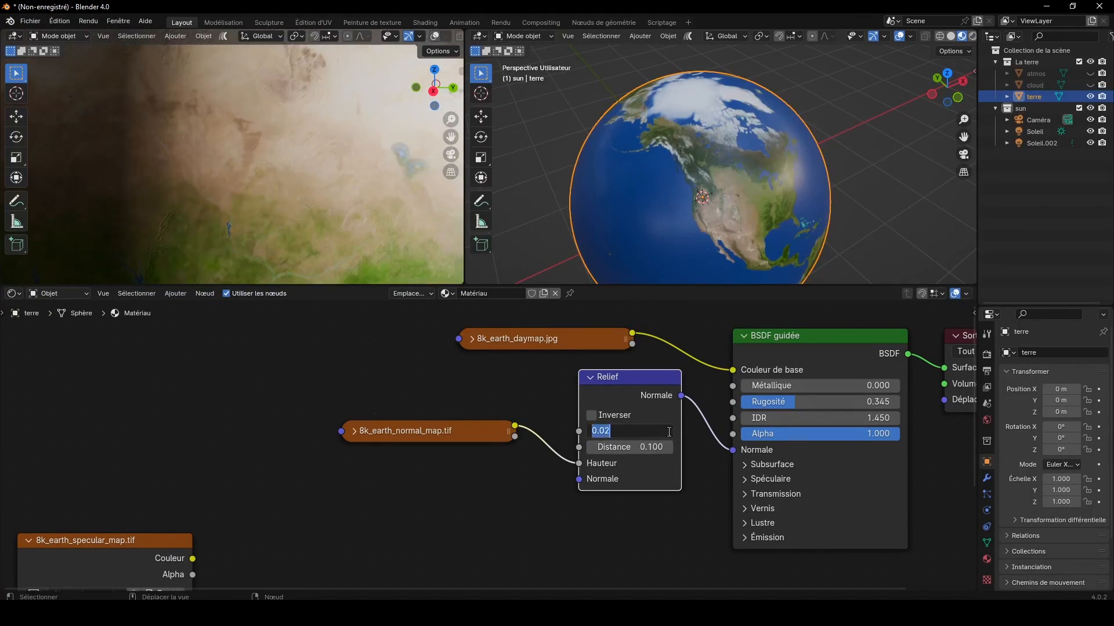
left_click(679, 433)
left_click_drag(664, 432, 666, 432)
scroll(351, 215, "down", 8)
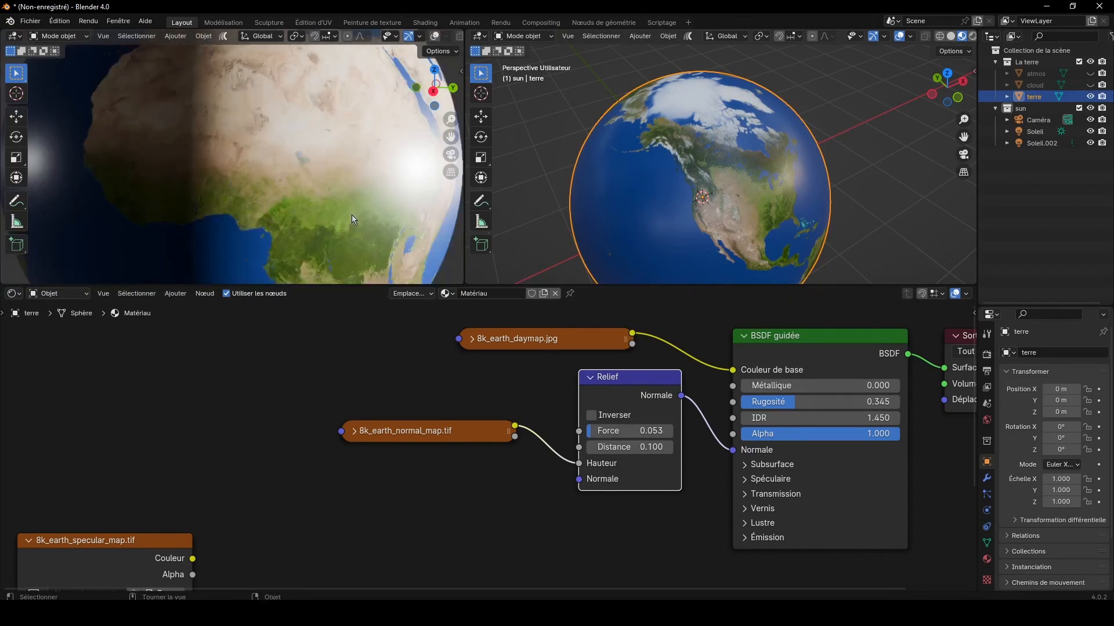
left_click_drag(427, 90, 377, 91)
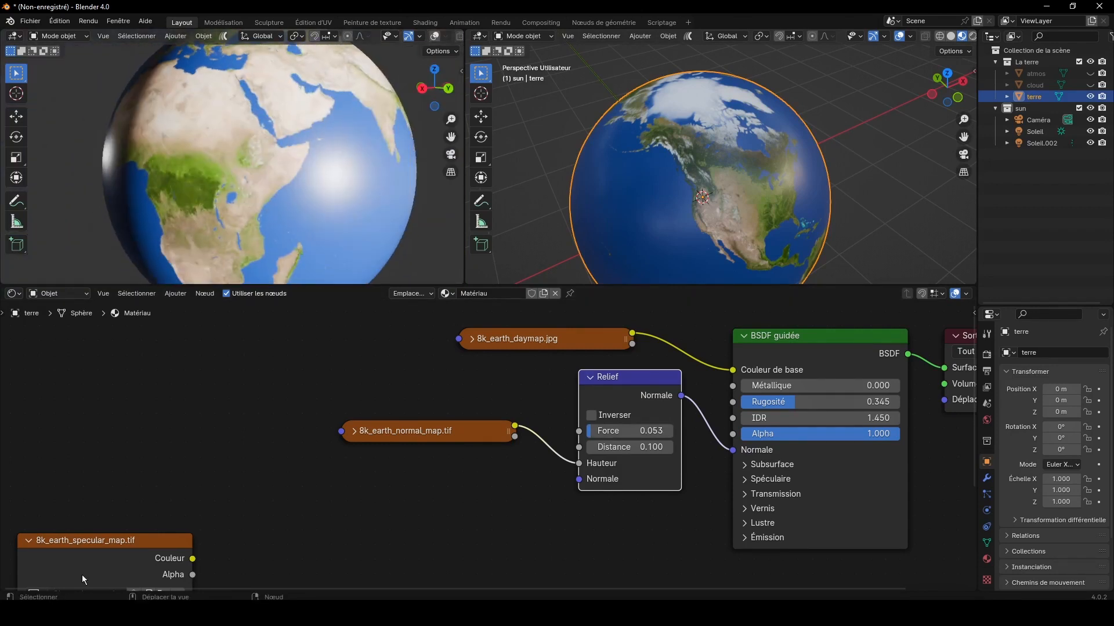
Step: Move the 8k_earth_specular_map.tif node below the normal map node and set its colour space to Non-couleur
left_click_drag(116, 550, 455, 471)
scroll(580, 534, "down", 4)
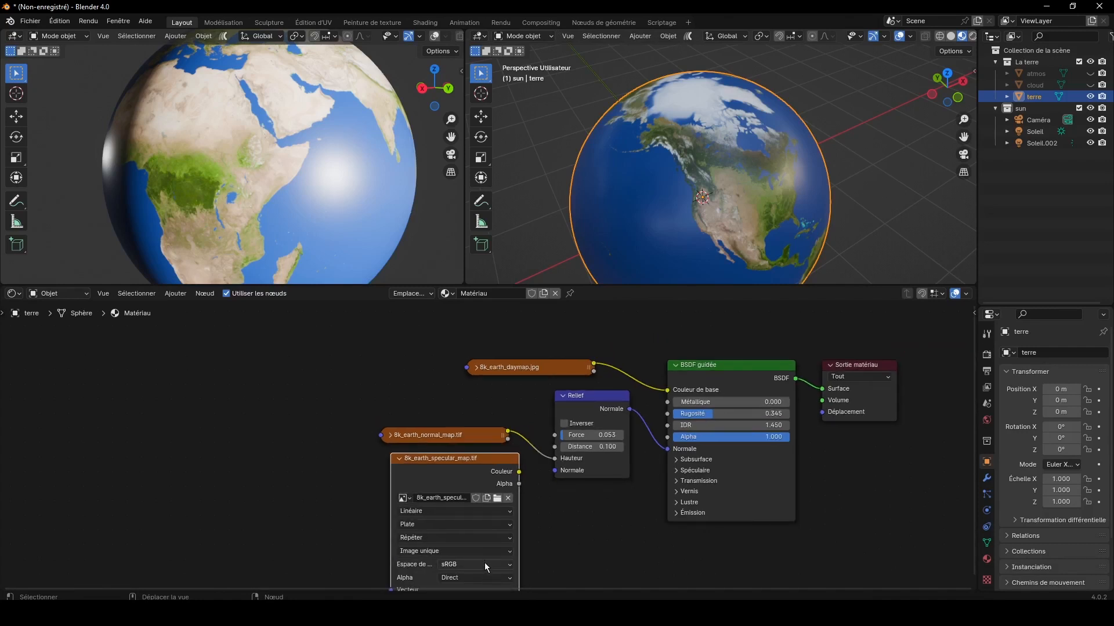
left_click(485, 564)
left_click(549, 523)
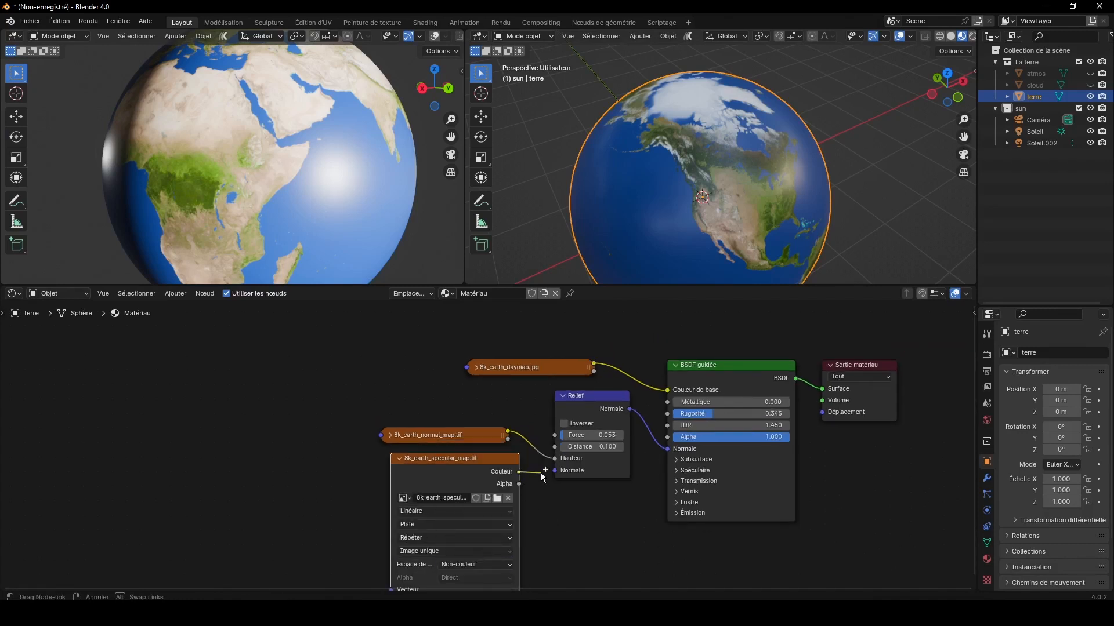
Step: Connect the specular map's Couleur output to Niveau IDR under Spéculaire on BSDF guidée, and place the collapsed map node beside it
left_click(675, 460)
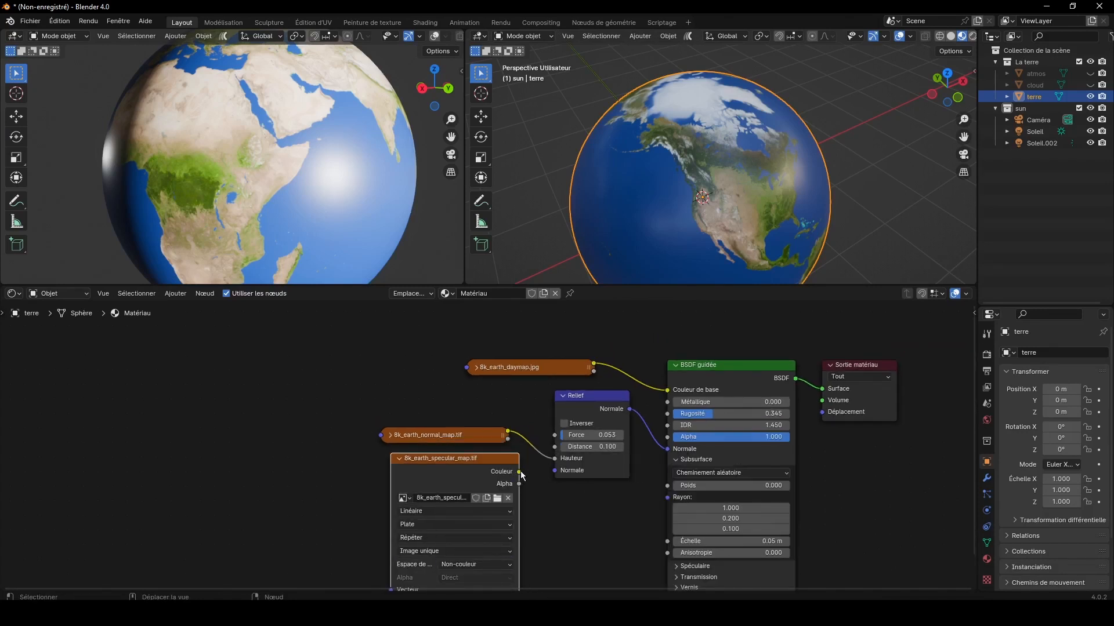
left_click(520, 471)
left_click(674, 461)
left_click(676, 471)
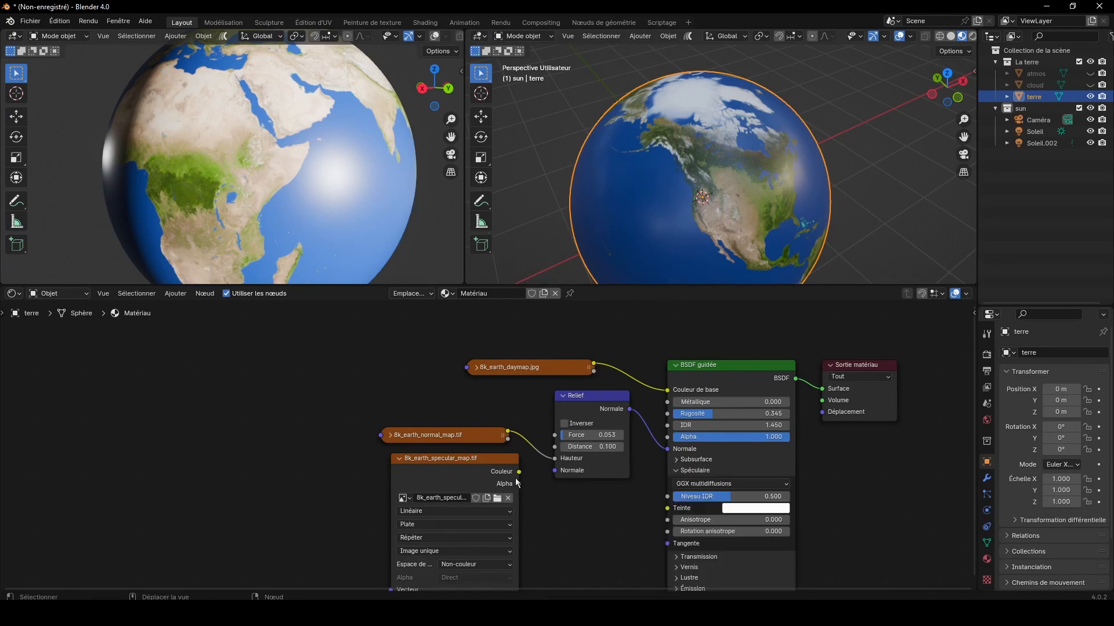
left_click_drag(519, 484, 667, 497)
left_click(399, 458)
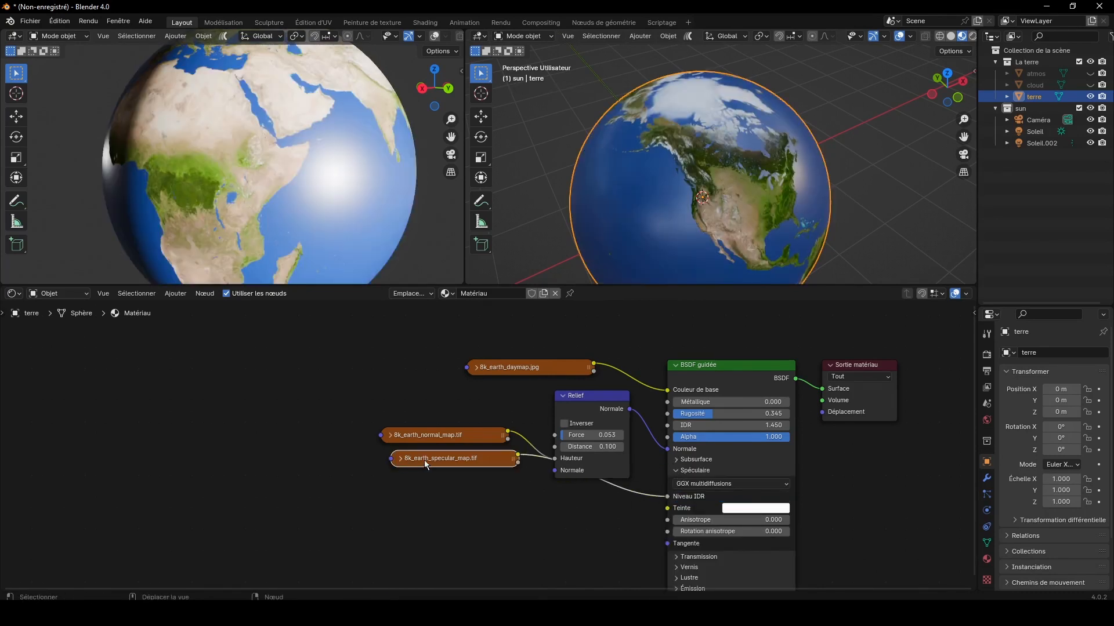
left_click_drag(425, 464, 557, 505)
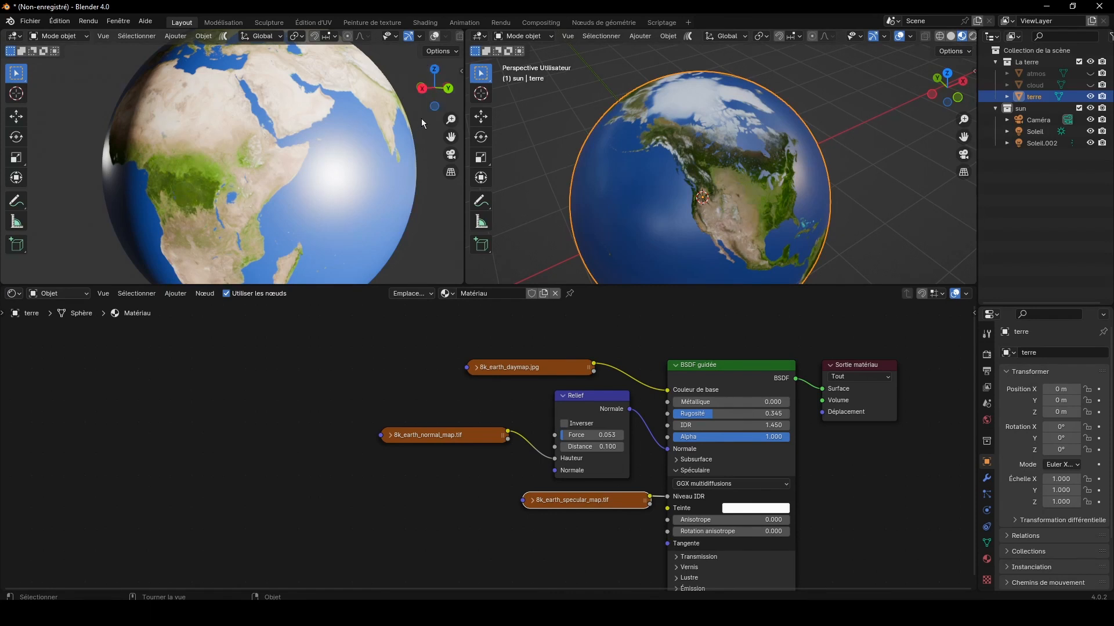
Step: Tidy the node layout: raise BSDF guidée and collapse Spéculaire, put the specular map under the normal map, and shift Sortie matériau away
left_click_drag(434, 87, 235, 92)
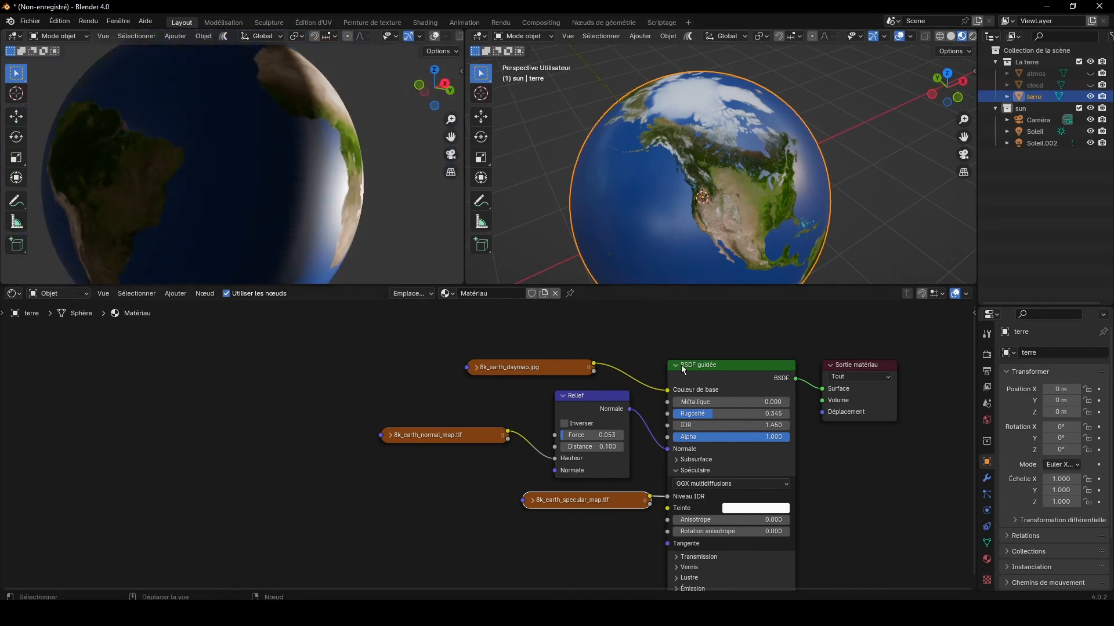
left_click_drag(681, 367, 680, 321)
left_click(676, 424)
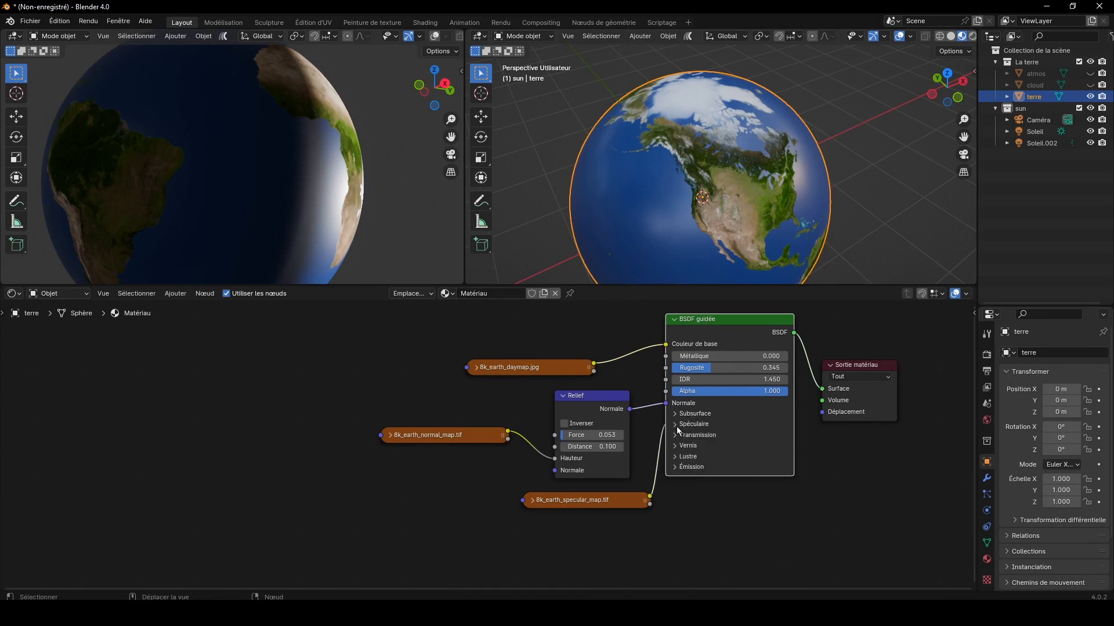
left_click_drag(606, 502, 473, 470)
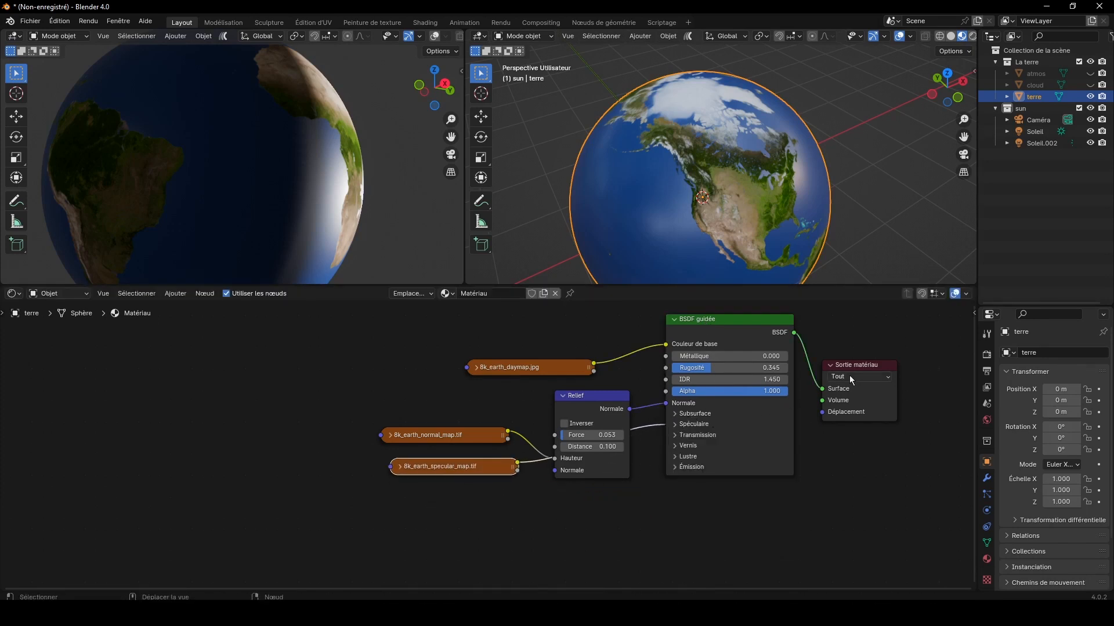
left_click_drag(861, 372, 956, 460)
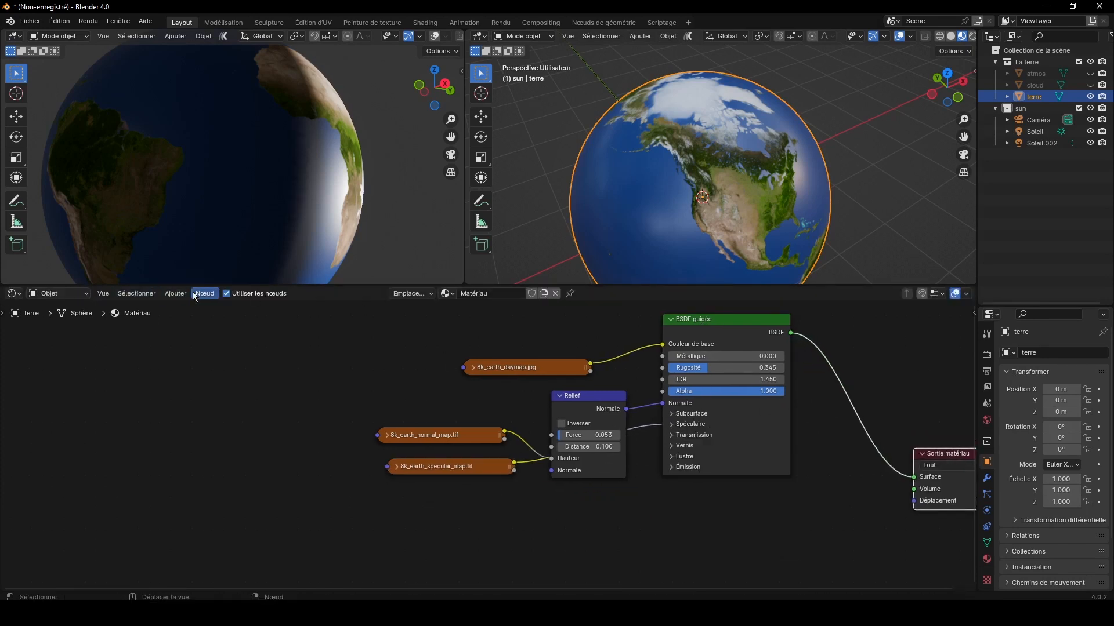
Step: Insert a Shader de mélange node on the link between BSDF guidée and Sortie matériau
left_click(176, 294)
mouse_move(194, 347)
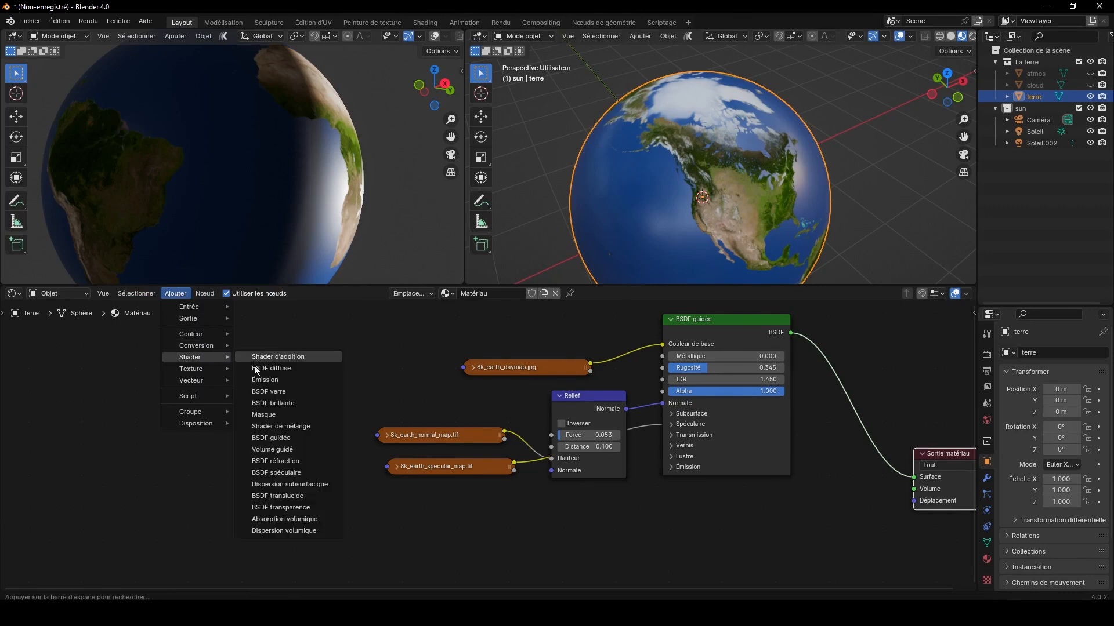
left_click(279, 425)
left_click(778, 458)
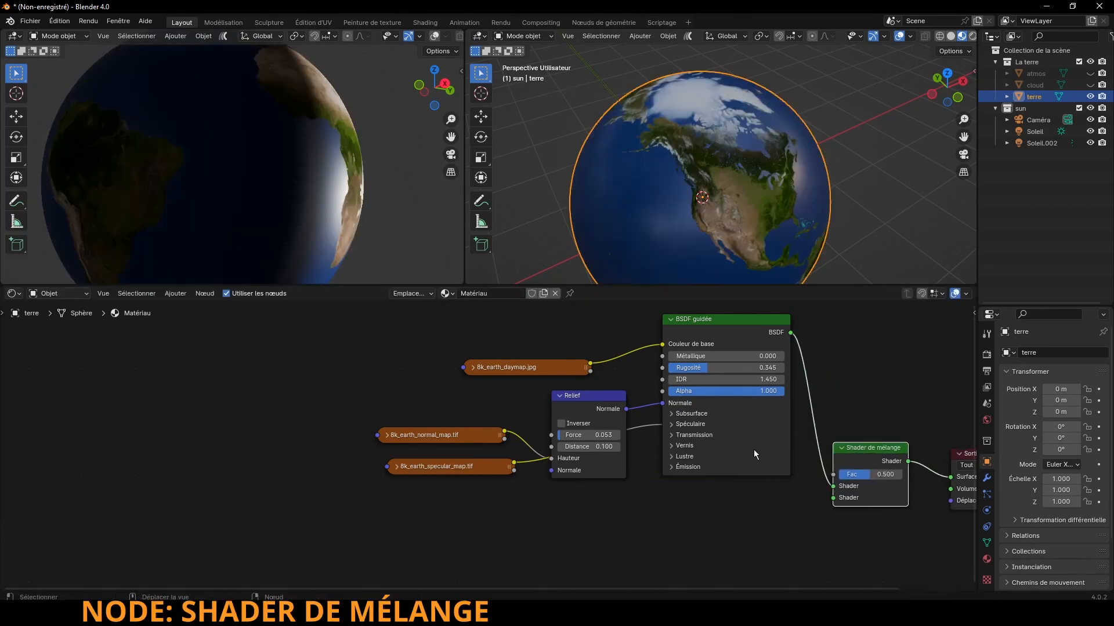
Step: Add an Émission shader node below BSDF guidée and connect its output to the second Shader input of Shader de mélange
left_click(176, 293)
mouse_move(190, 348)
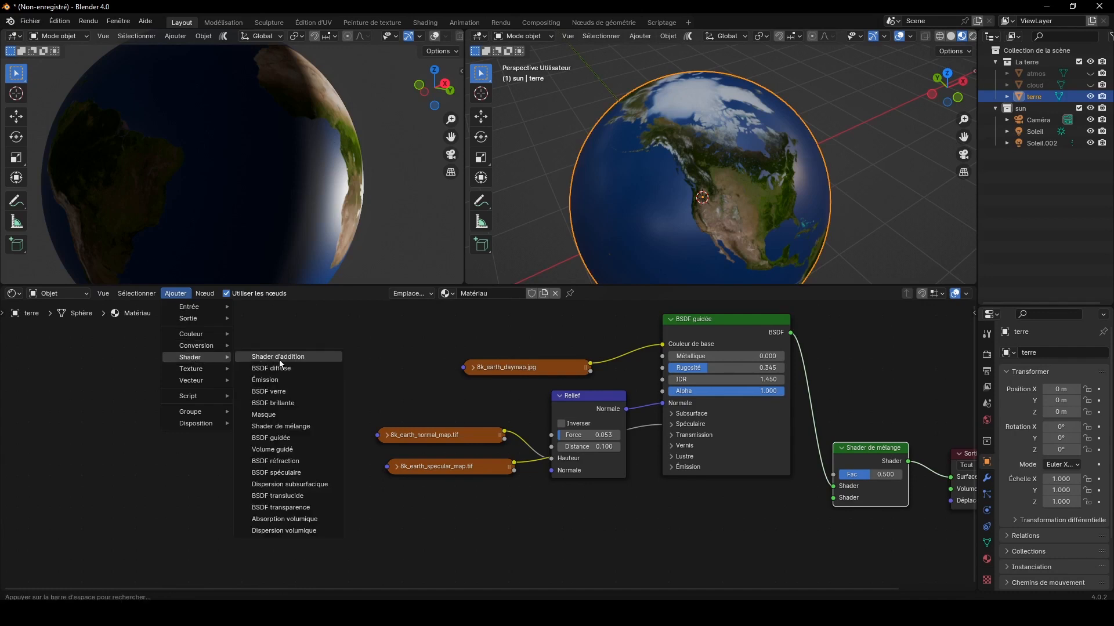
left_click(264, 380)
left_click(698, 496)
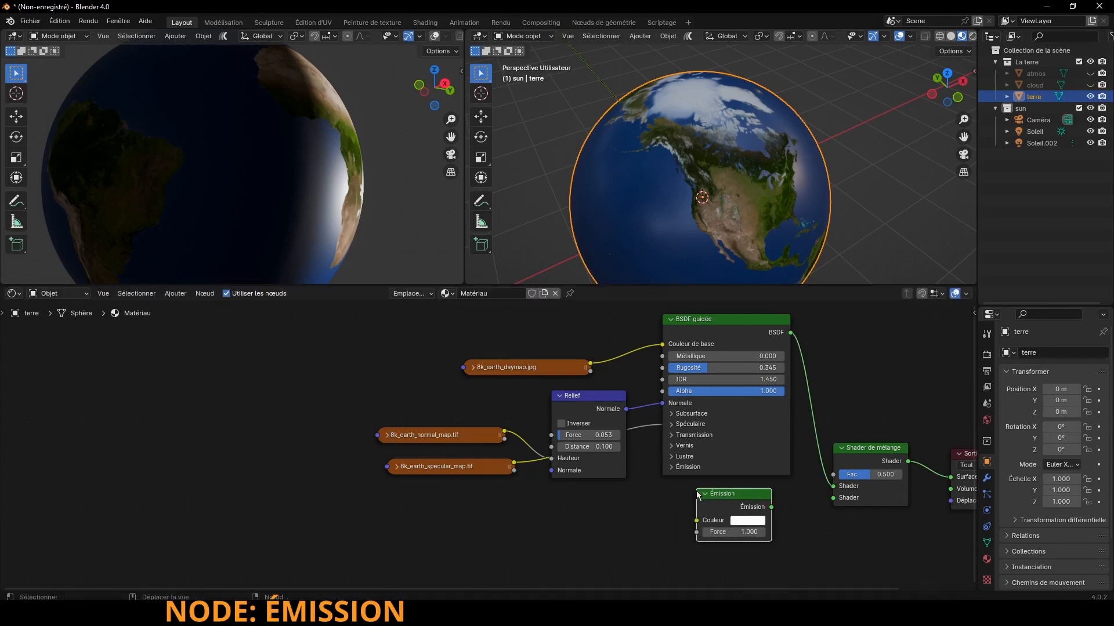
left_click_drag(770, 507, 833, 497)
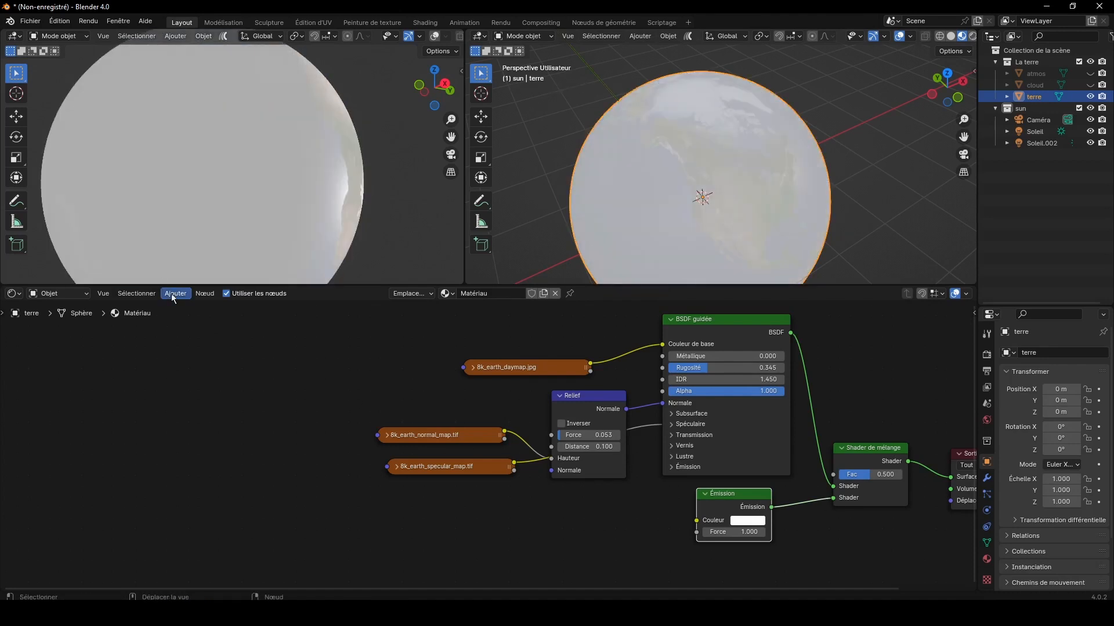
Step: Add a Poids pour superposition node below the specular map node
left_click(175, 293)
left_click(296, 415)
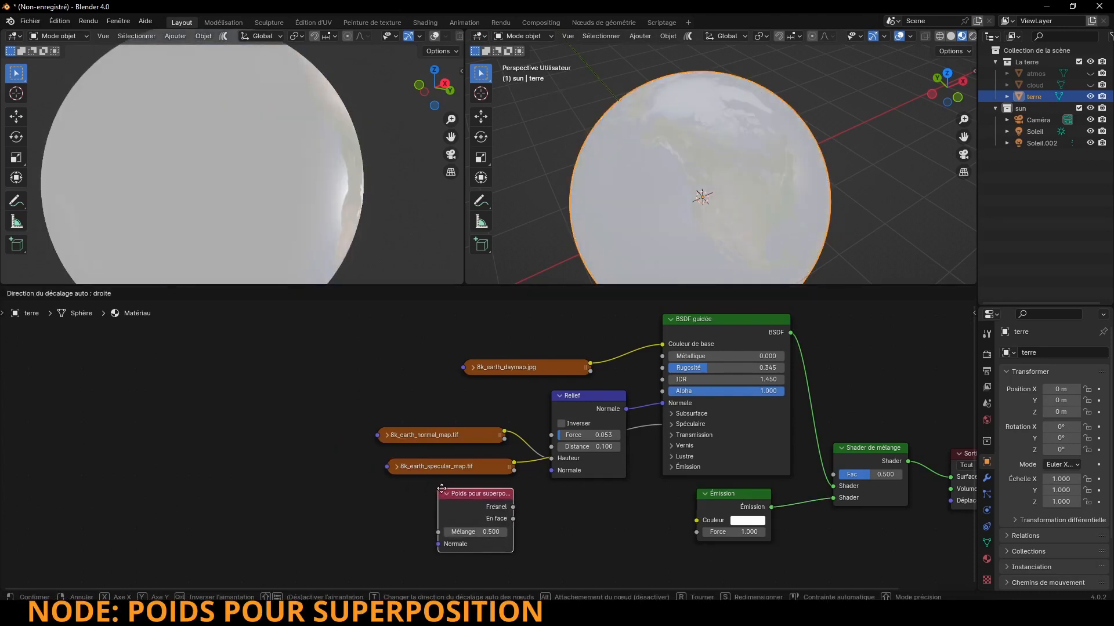
left_click(437, 505)
Step: Add a Dégradé de couleur node, feed its Fac from En face of Poids pour superposition, and connect its Couleur to Émission's Couleur
left_click(176, 294)
mouse_move(196, 345)
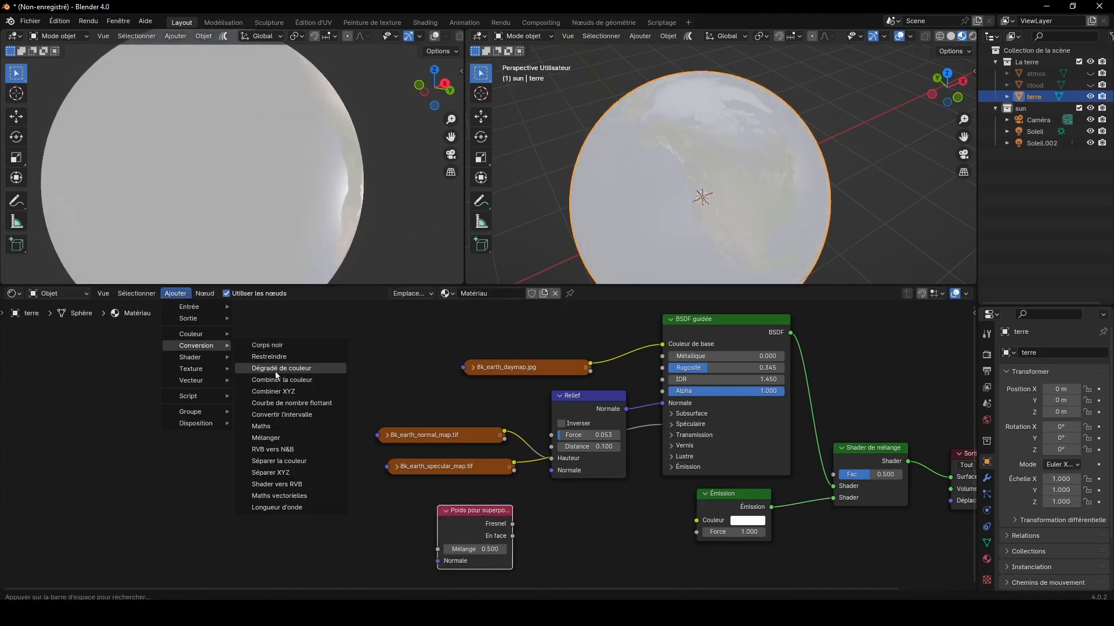
left_click(301, 369)
left_click(527, 503)
mouse_move(512, 536)
left_mouse_down()
mouse_move(525, 587)
mouse_move(529, 527)
left_mouse_up()
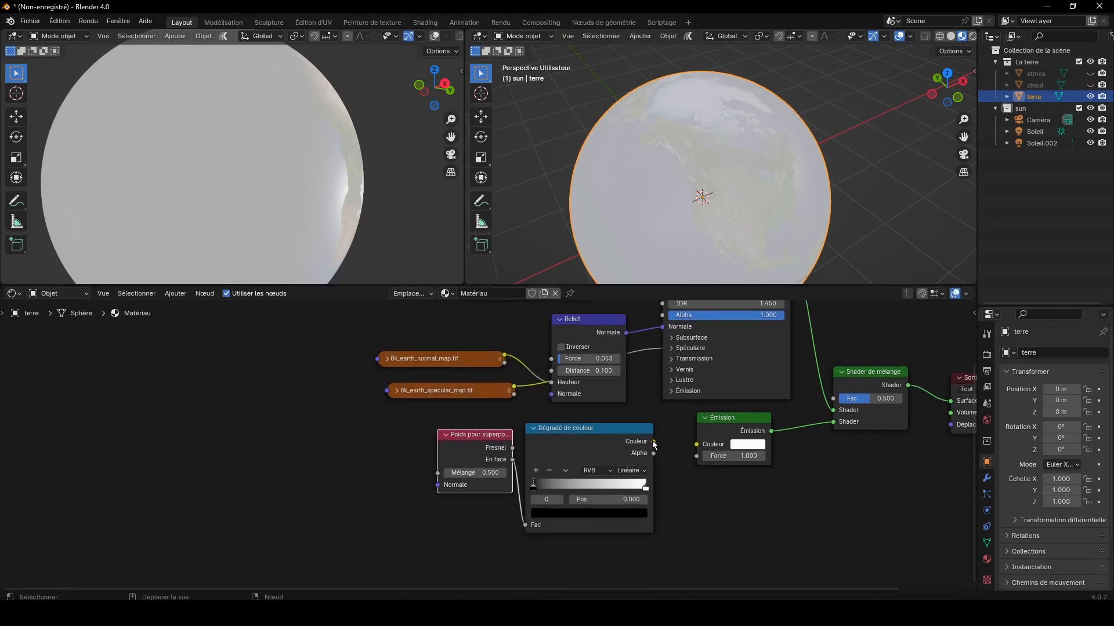
left_click_drag(653, 442, 697, 444)
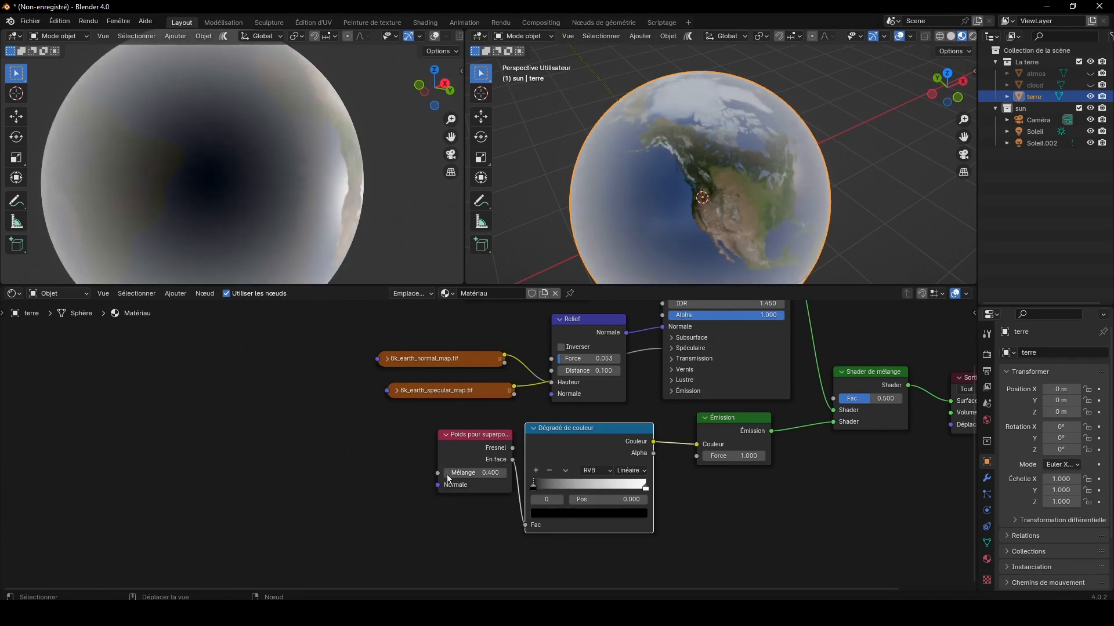
Step: Set Mélange on Poids pour superposition to 0.200, and move that node and Dégradé de couleur lower together
left_click(446, 474)
left_click(447, 474)
left_click(446, 474)
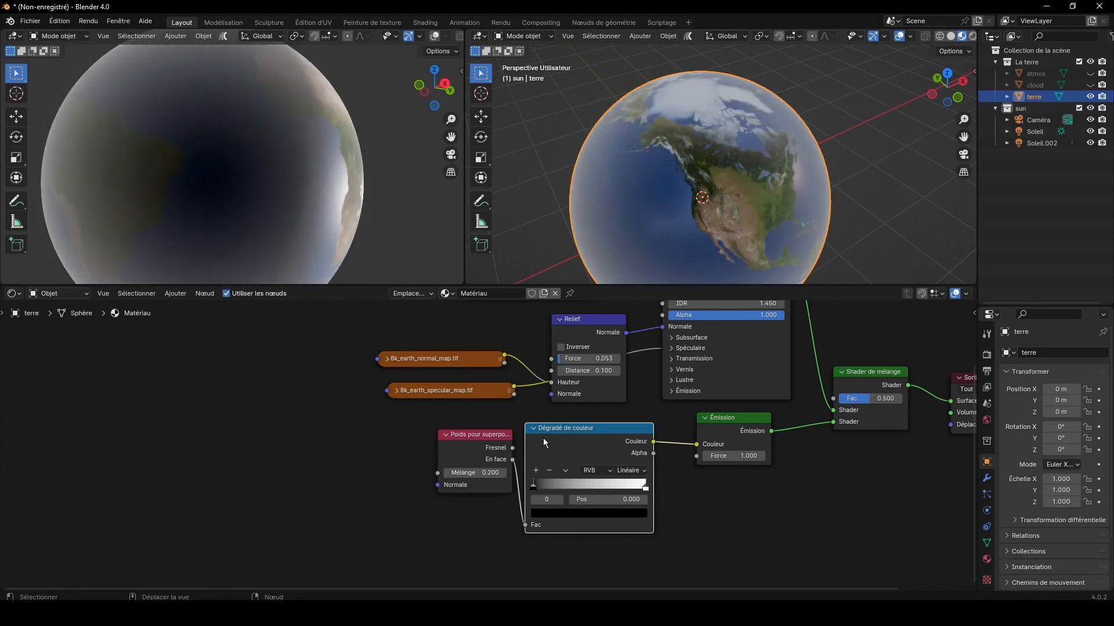
left_click_drag(402, 448, 545, 503)
left_click_drag(553, 451, 529, 503)
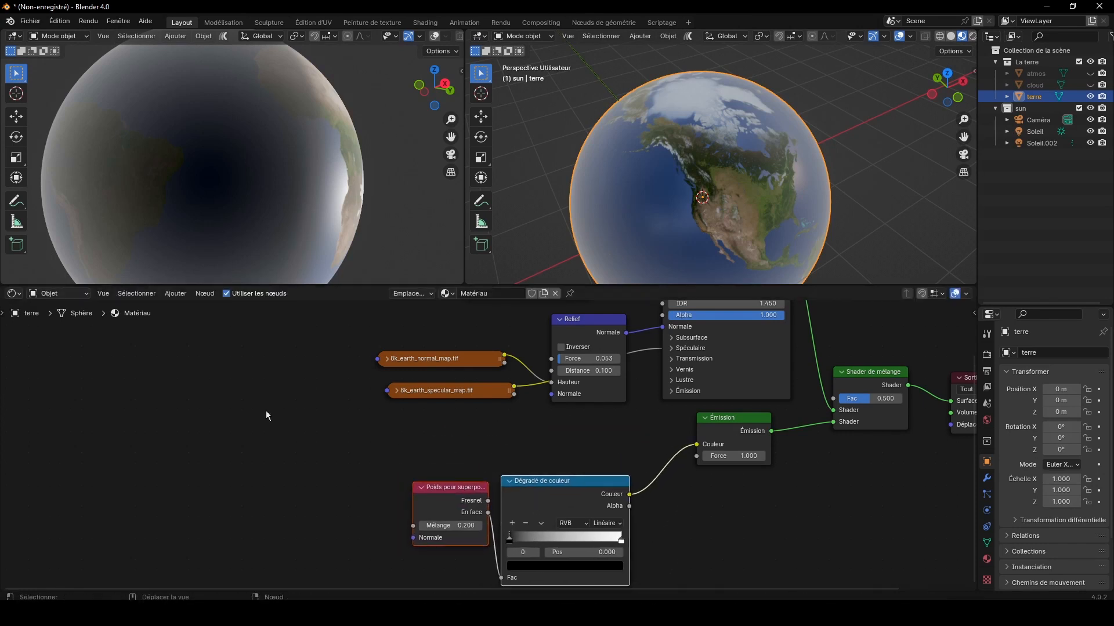
Step: Add a Texture dégradé node with linked Coordonnées de texture and Placage nodes, and move those two clear of the other nodes
left_click(171, 295)
mouse_move(201, 345)
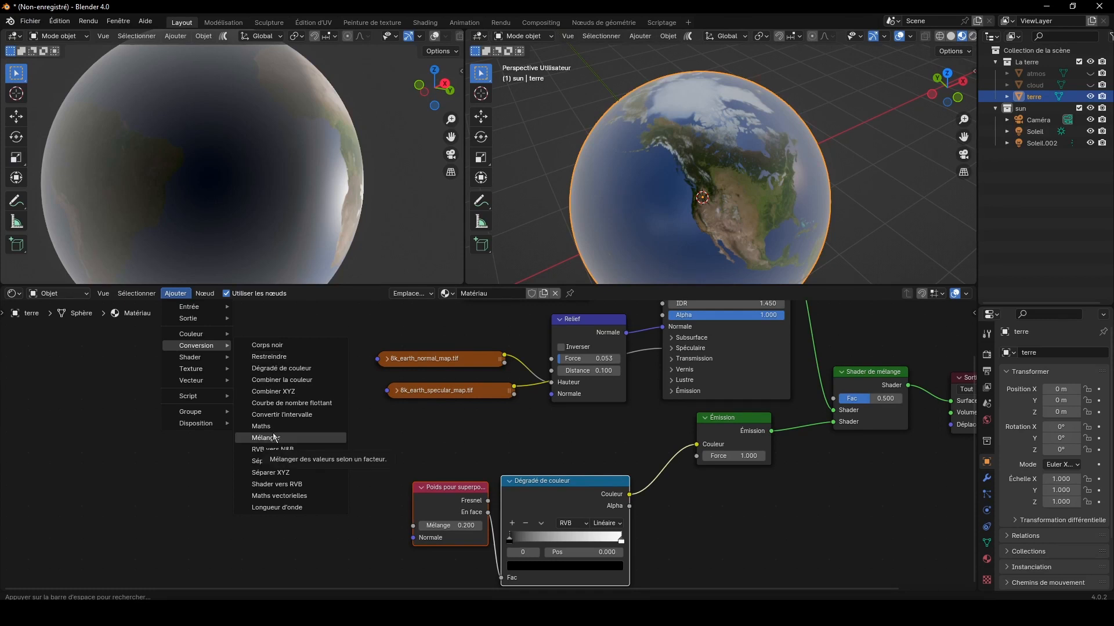
mouse_move(191, 369)
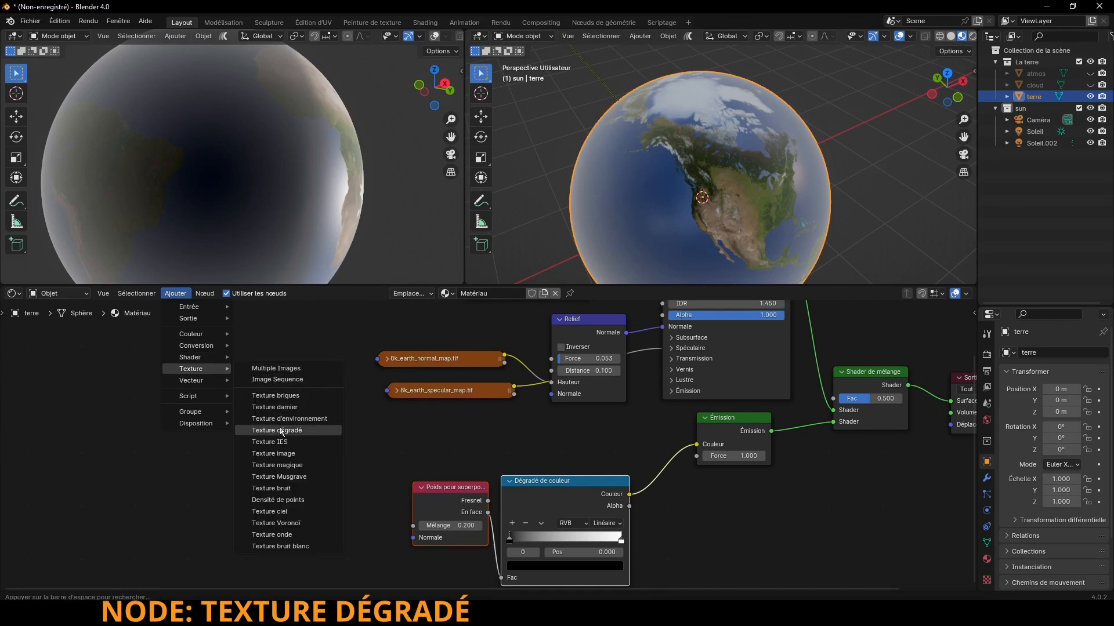
left_click(281, 430)
left_click(525, 408)
key("ctrl+t")
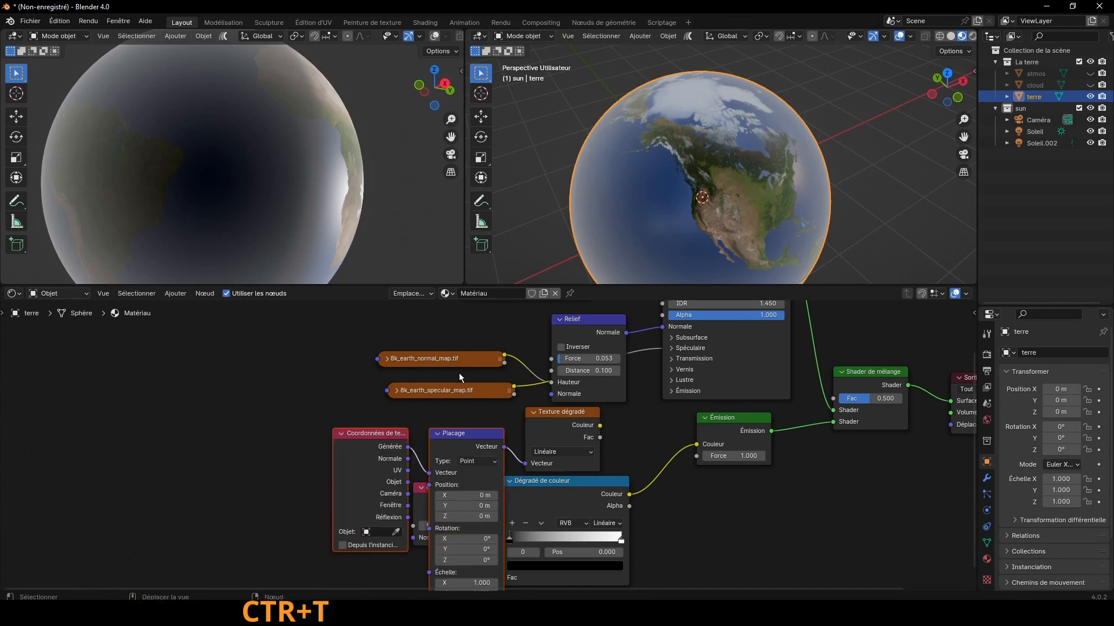
left_click_drag(368, 419, 451, 445)
left_click_drag(454, 438, 348, 429)
Step: Insert a Mélange de couleur node on the link between Dégradé de couleur and Émission, and rearrange the neighbouring nodes around it
left_click(175, 294)
mouse_move(184, 336)
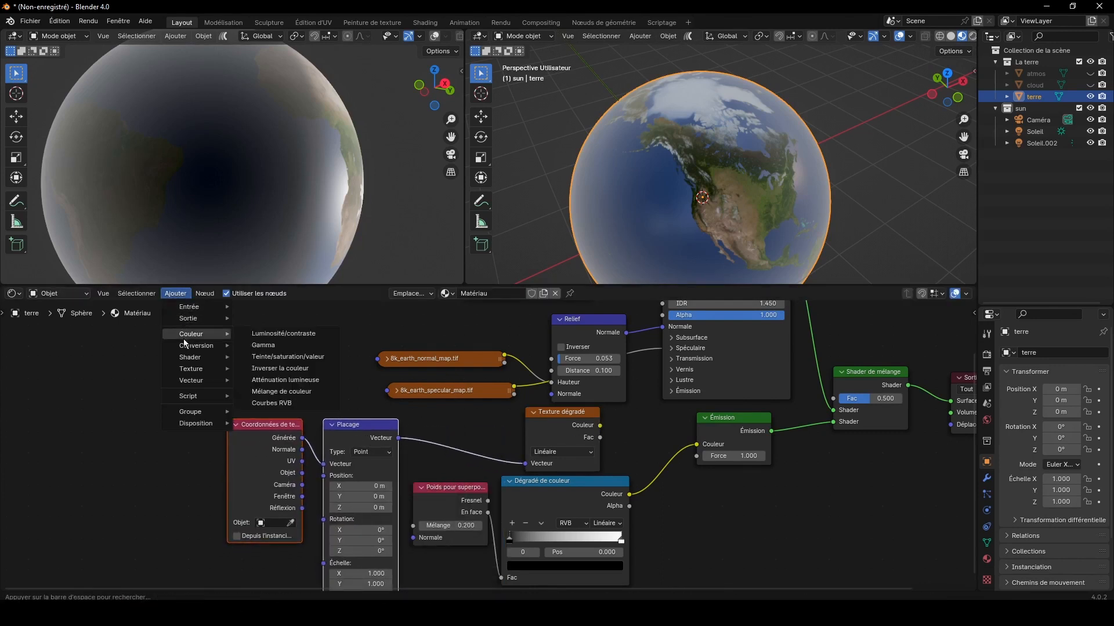
left_click(284, 391)
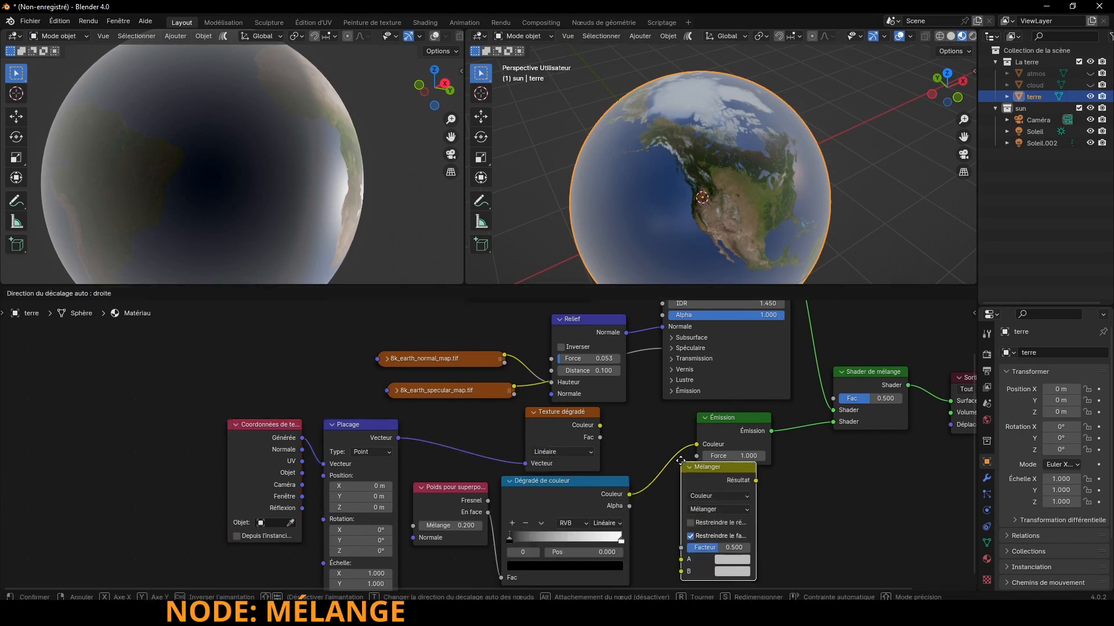
left_click(659, 452)
left_click_drag(709, 463, 638, 475)
left_click_drag(818, 429, 721, 426)
left_click_drag(564, 496, 475, 496)
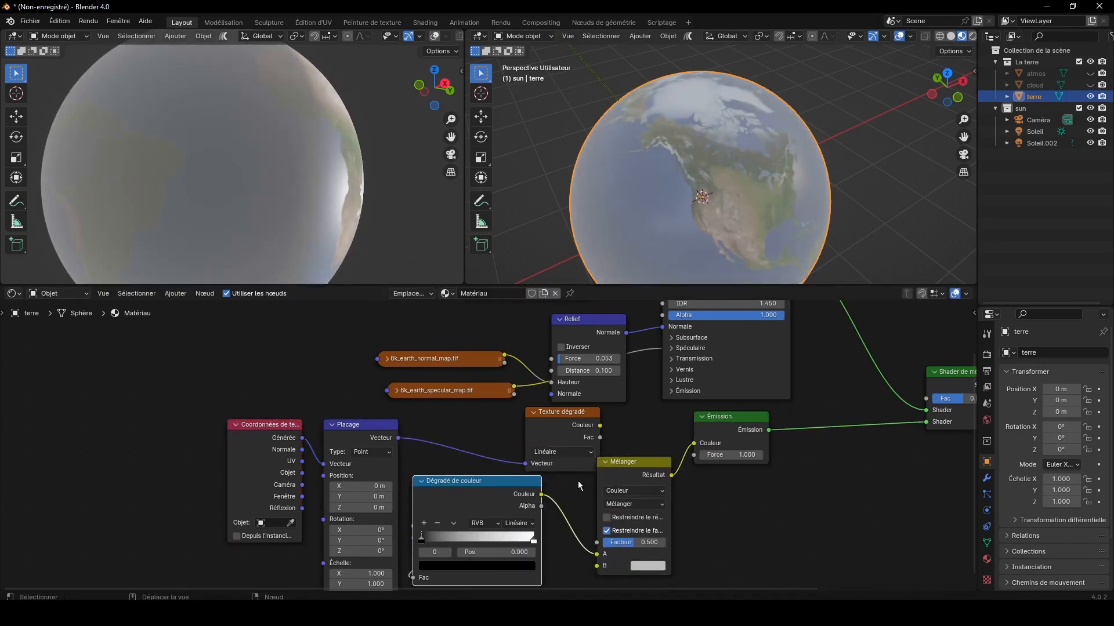
Step: Feed Texture dégradé into A and Dégradé de couleur into B of the Mélanger node, blending with Multiplier at Facteur 1.000
left_click_drag(621, 466, 604, 518)
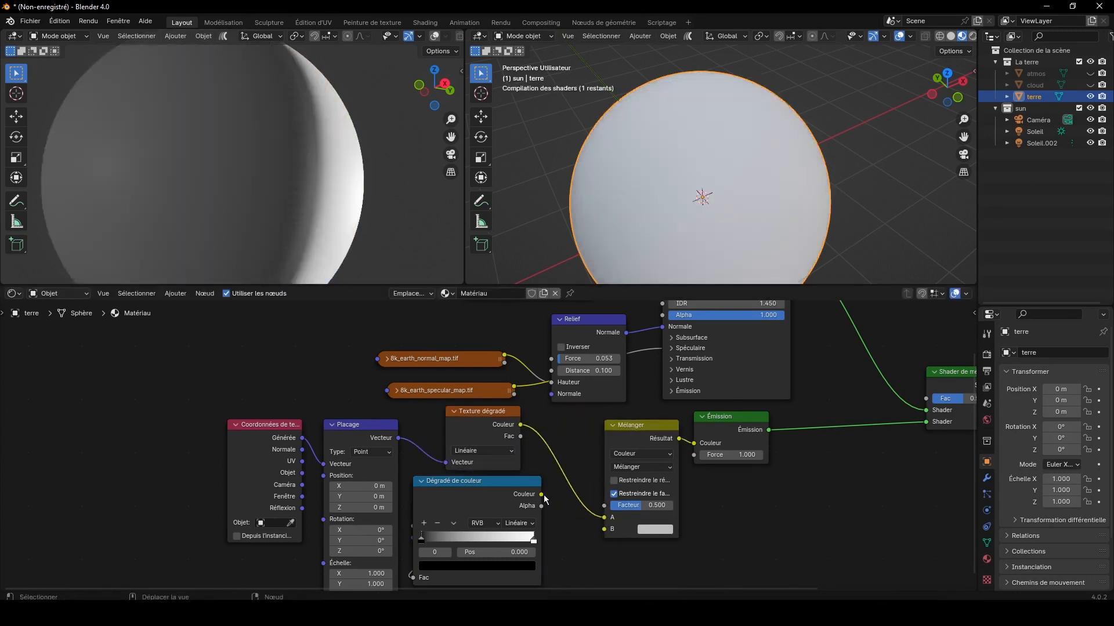
left_click_drag(542, 495, 611, 529)
left_click(642, 467)
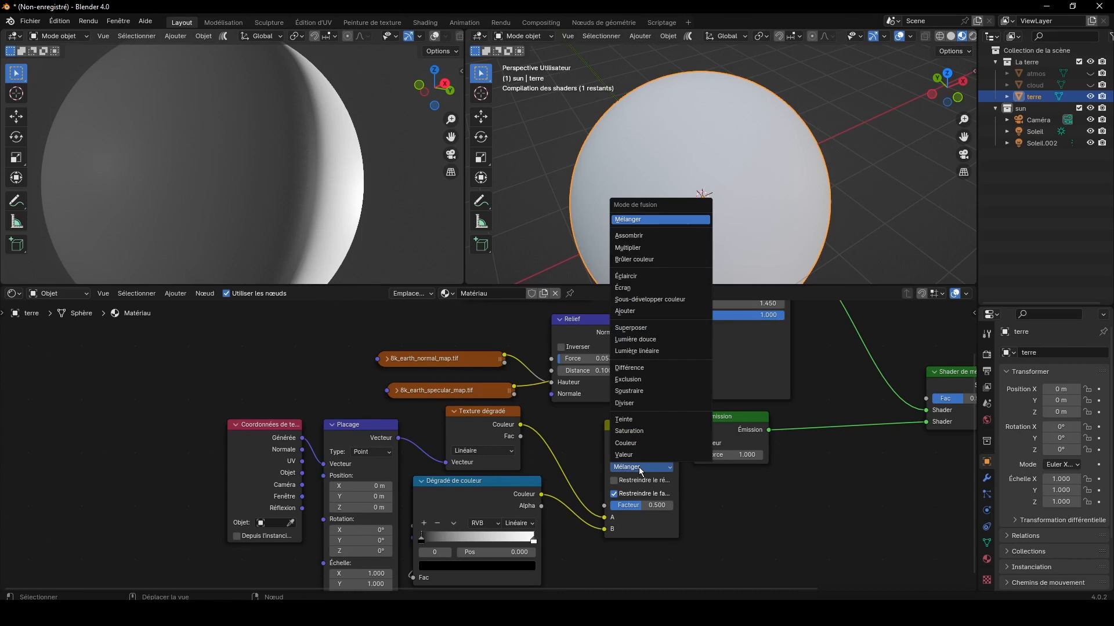
left_click(644, 250)
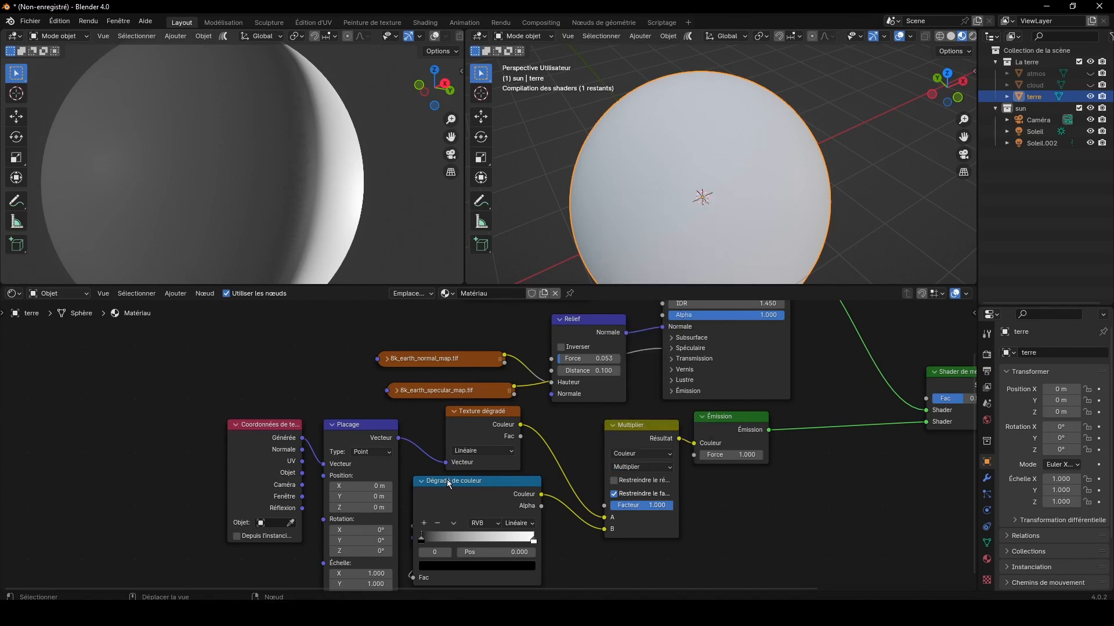
Step: Add a middle stop at 0.500 to Dégradé de couleur and colour it dark blue with Teinte 0.592 and Saturation 0.957
left_click_drag(973, 423, 968, 485)
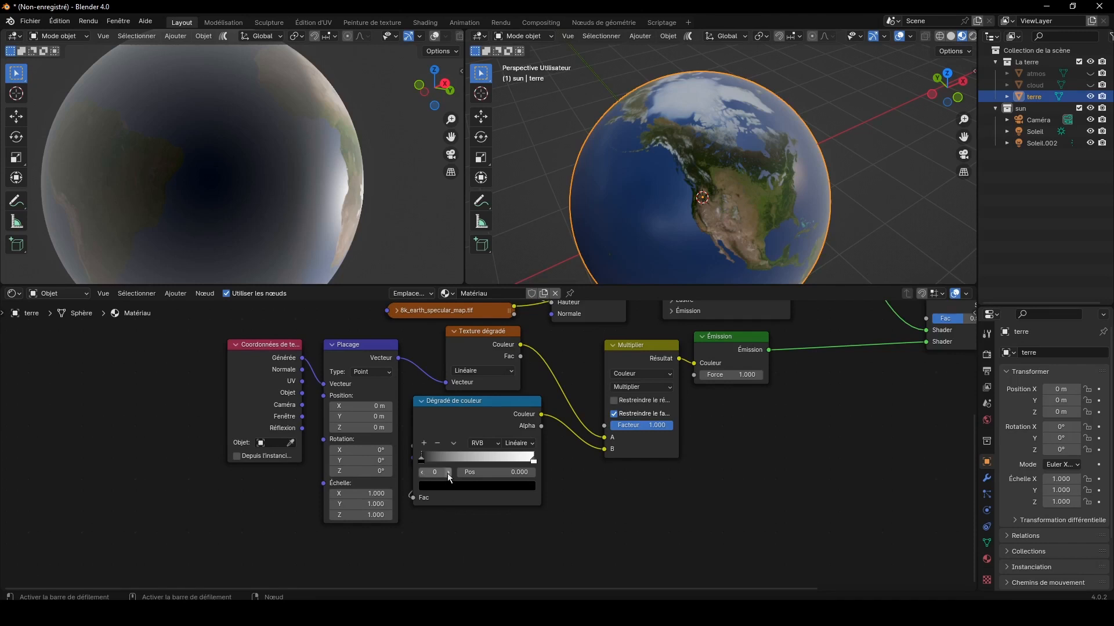
left_click(424, 443)
left_click(484, 486)
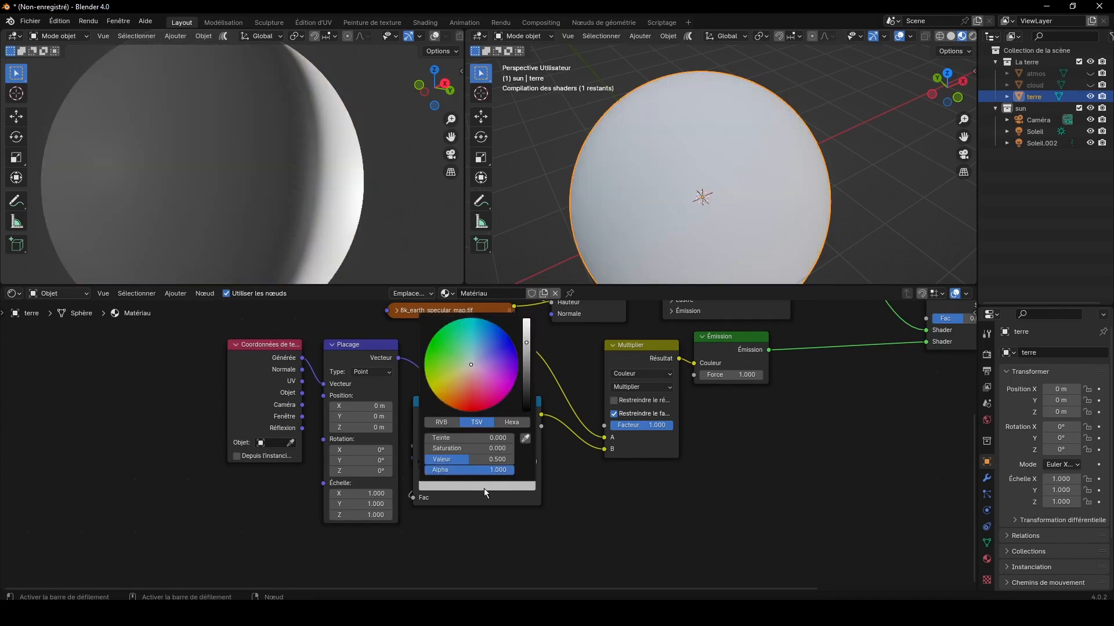
left_click(485, 331)
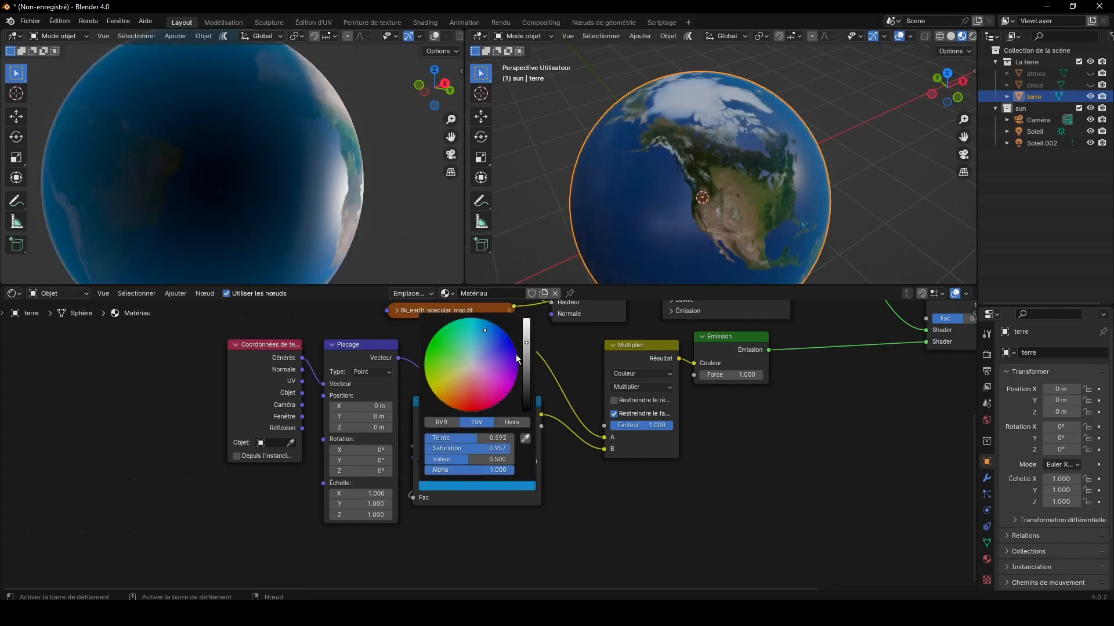
left_click(526, 363)
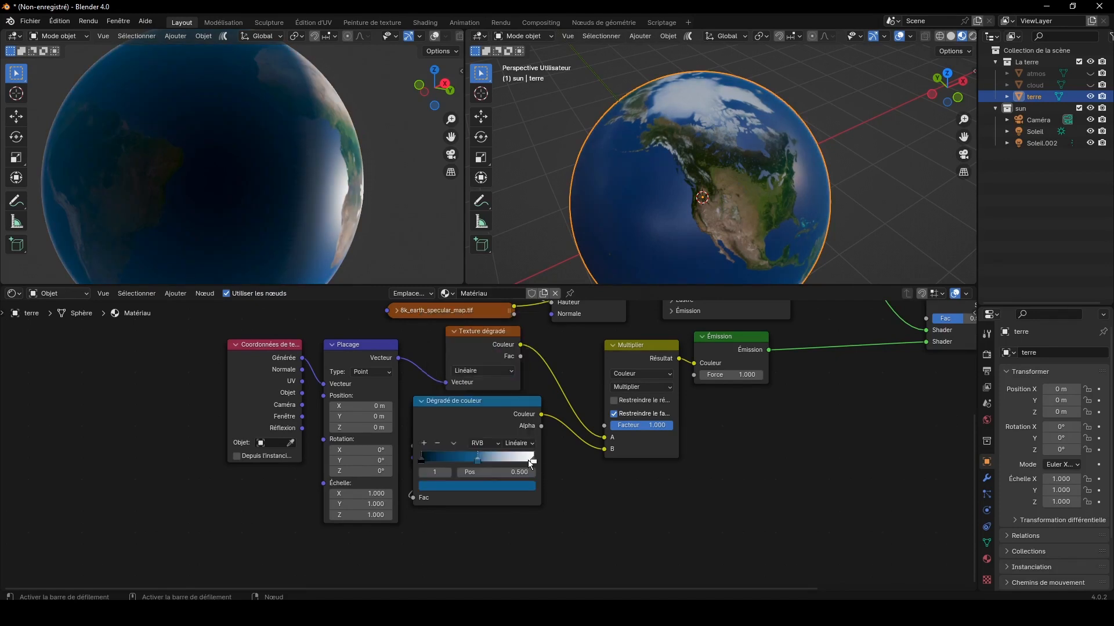
Step: Colour the last stop of Dégradé de couleur bright blue and set Émission's Force to 30.000
left_click(528, 460)
left_click(519, 486)
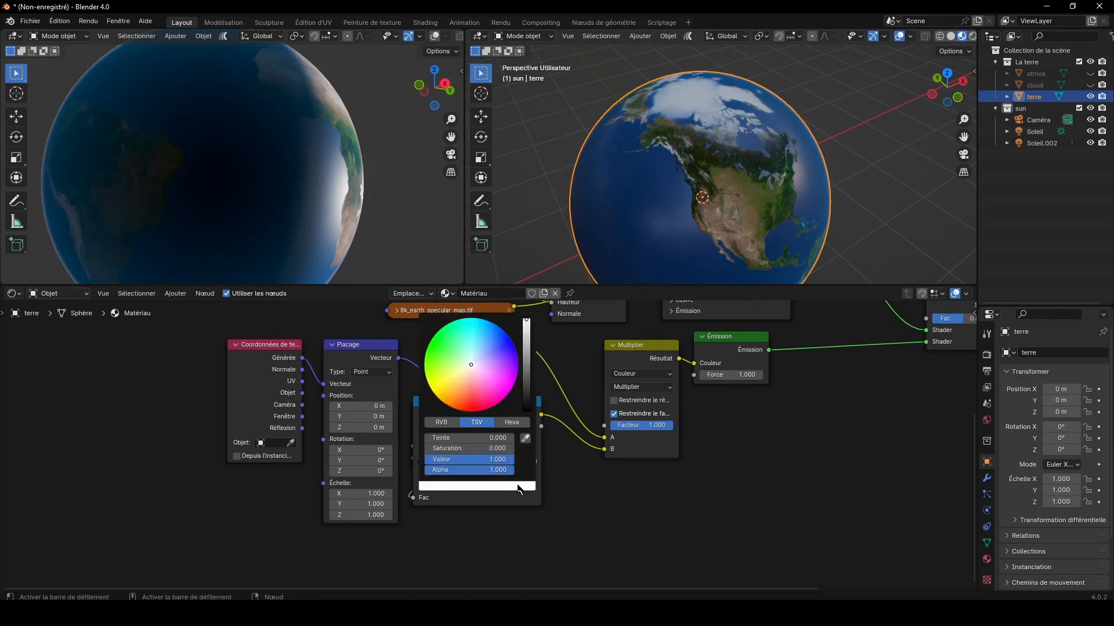
left_click(486, 326)
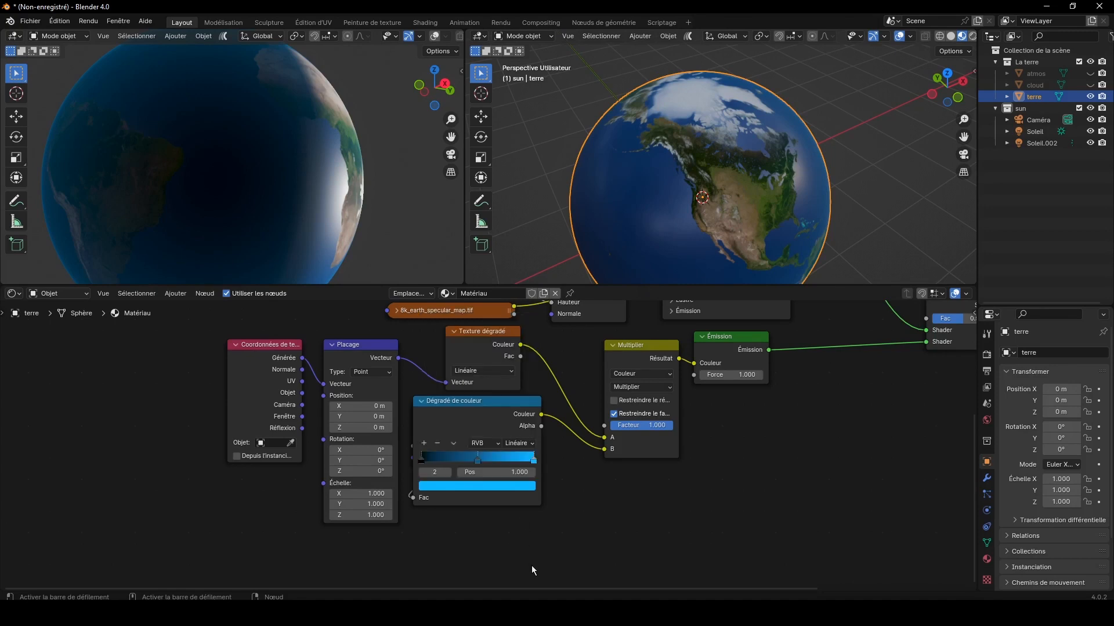
left_click(733, 374)
key("Return")
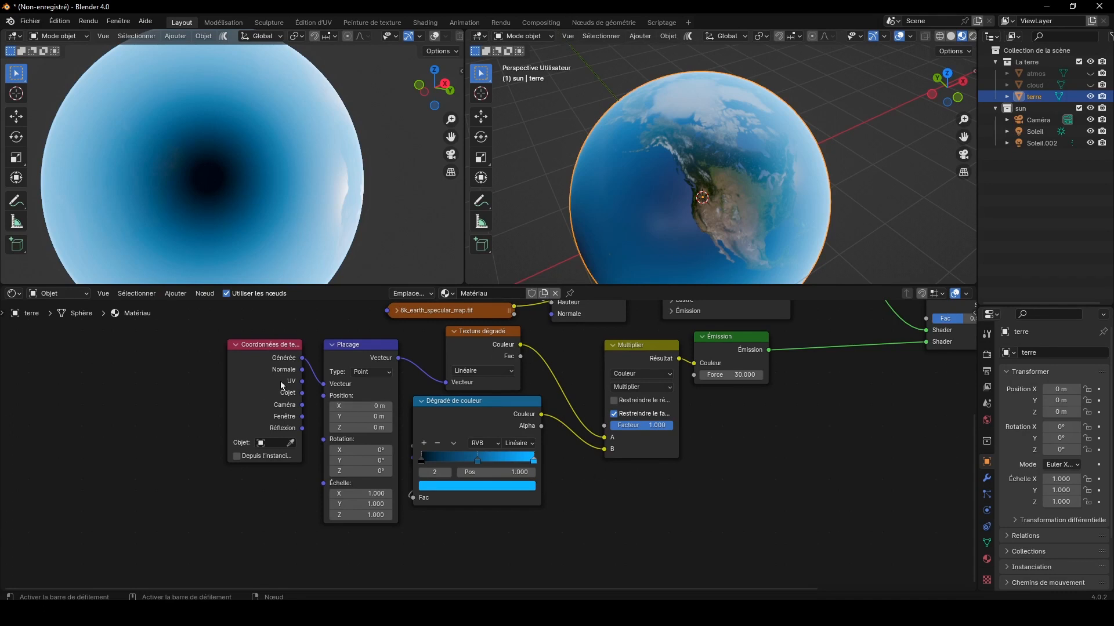
Step: Connect the Objet output of Coordonnées de texture to Placage's Vecteur, and shift both nodes away from Texture dégradé
left_click_drag(302, 393, 316, 394)
left_click_drag(203, 383, 339, 406)
left_click_drag(287, 359, 207, 373)
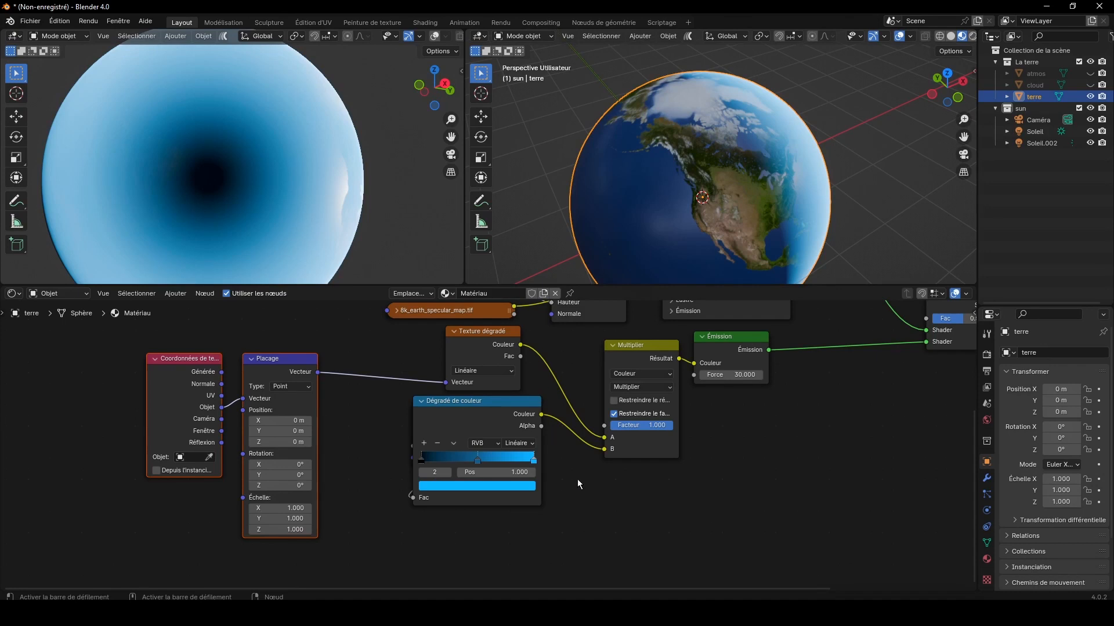
Step: Spread out the nodes: put Poids pour superposition below Placage, bring Placage nearer Texture dégradé, and reposition Dégradé de couleur and Coordonnées de texture
left_click_drag(489, 419, 531, 453)
left_click_drag(429, 406, 267, 544)
left_click_drag(493, 452, 468, 426)
left_click_drag(276, 364, 327, 351)
left_click_drag(278, 547, 315, 534)
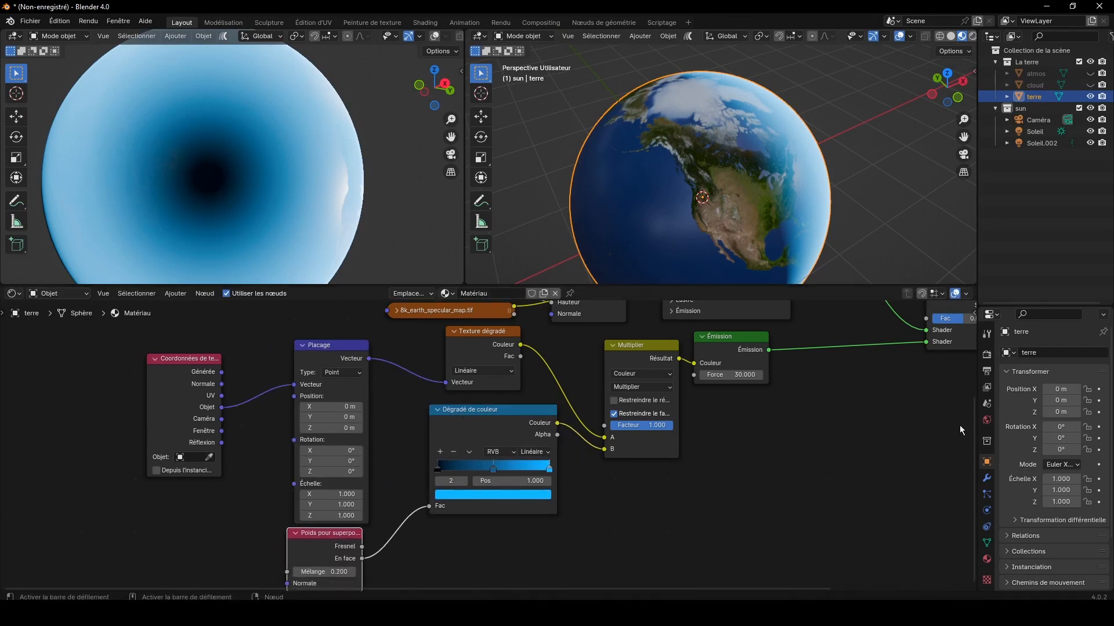
left_click_drag(972, 421, 973, 437)
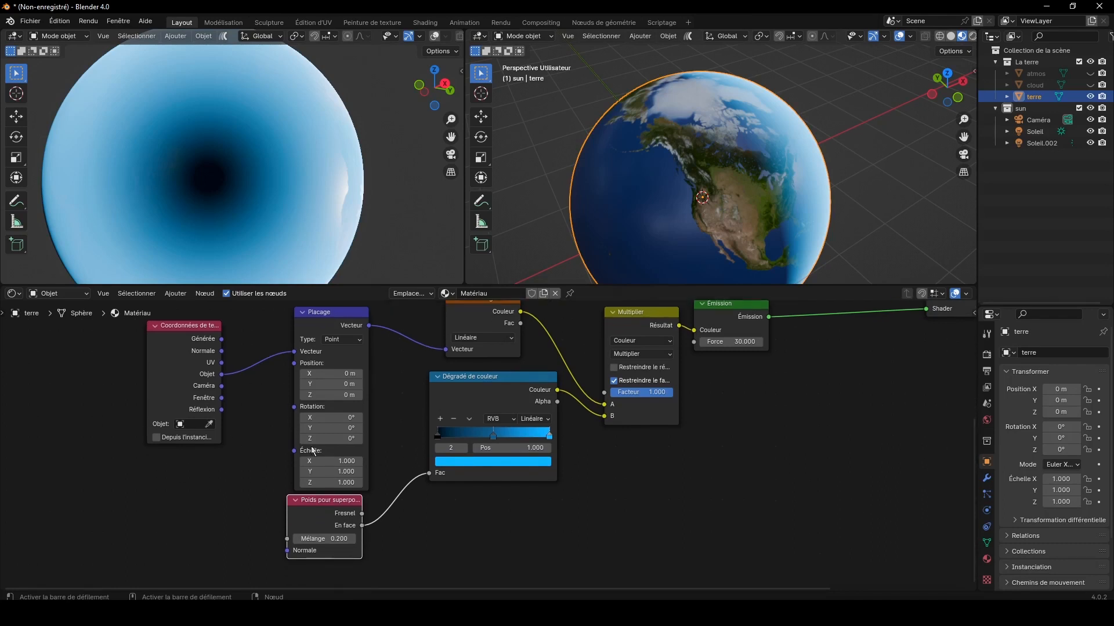
left_click_drag(176, 362, 166, 414)
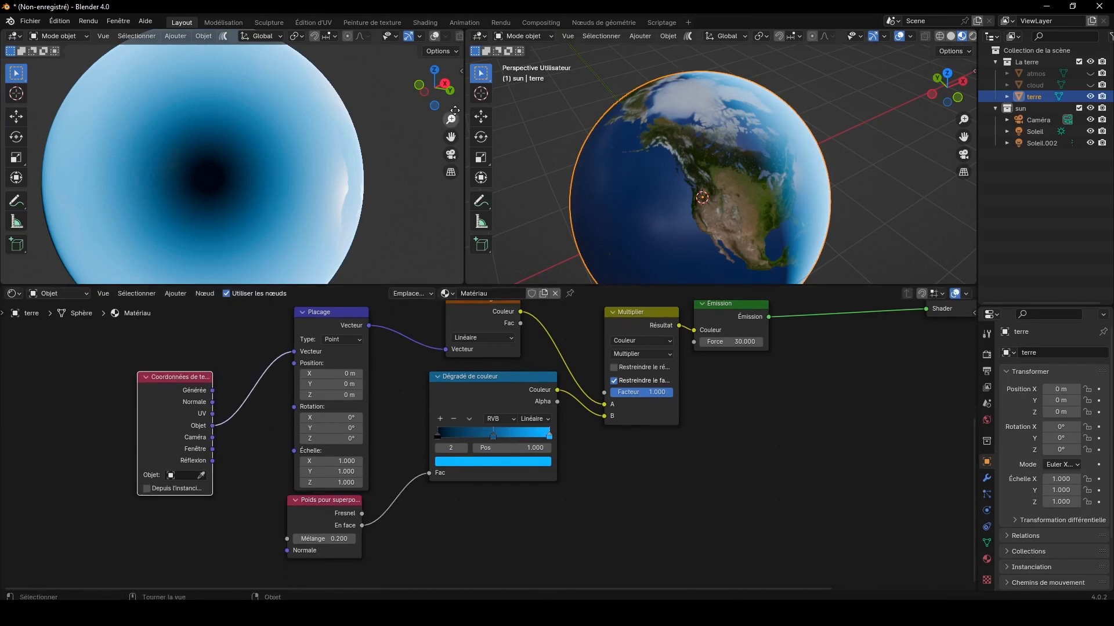
Step: Move the middle stop of Dégradé de couleur to position 0.723 and darken its blue
left_click_drag(433, 87, 533, 129)
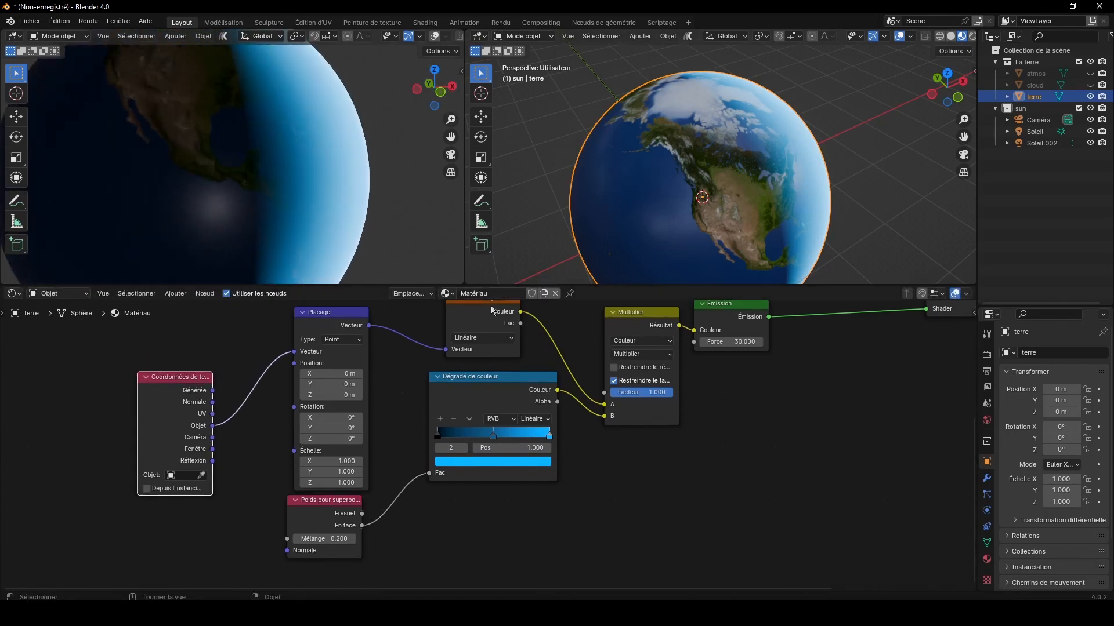
left_click_drag(492, 435, 516, 436)
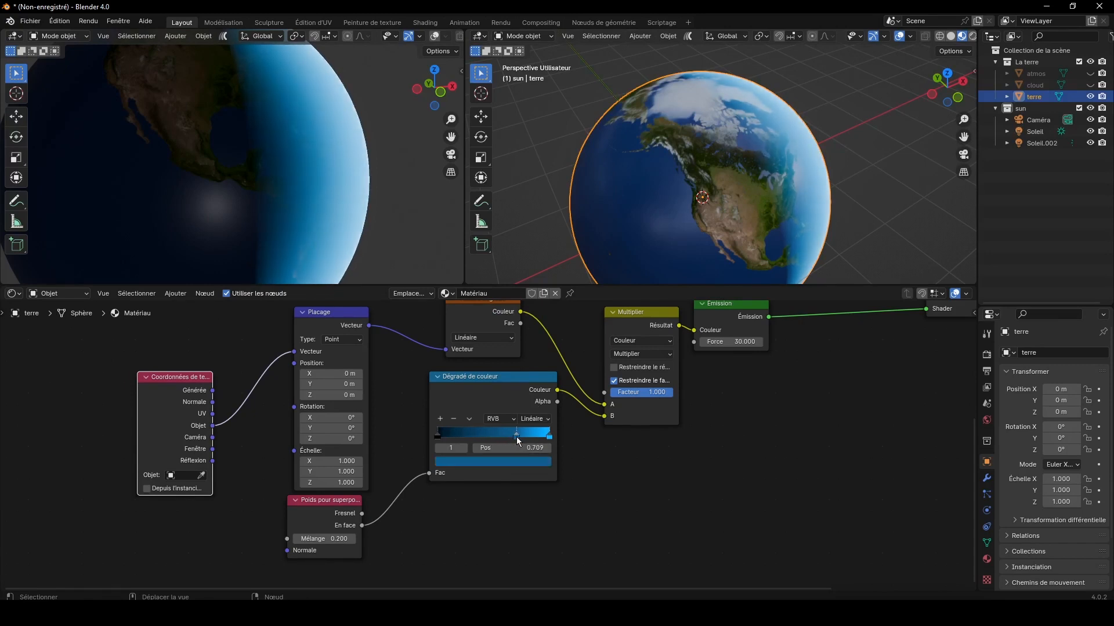
left_click(522, 462)
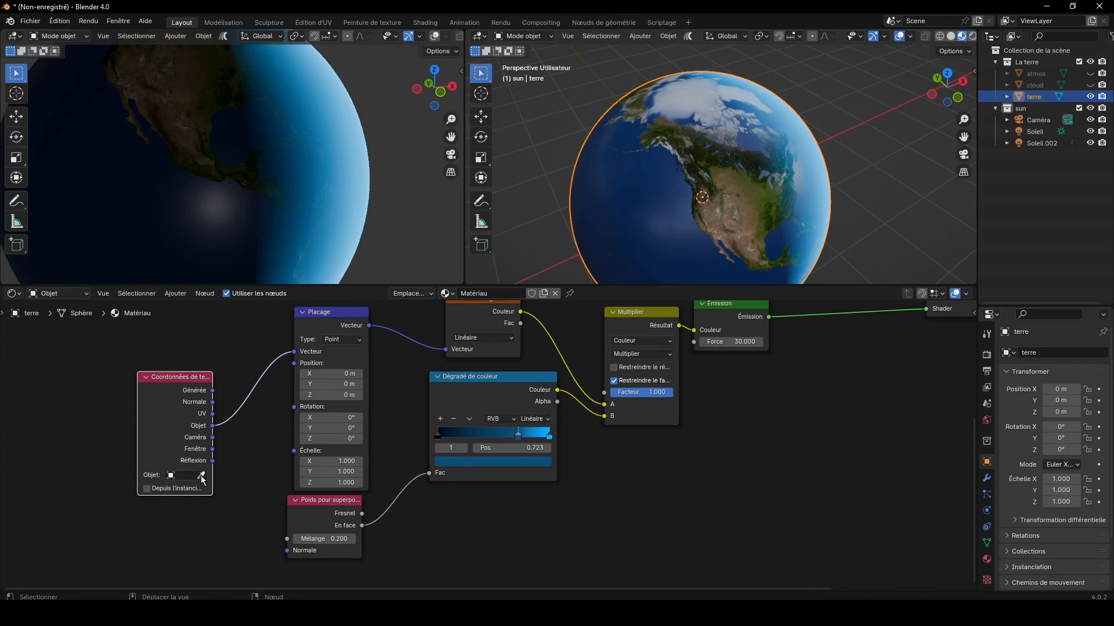
Step: Set Soleil as the reference object of the Coordonnées de texture node
scroll(408, 214, "down", 5)
left_click_drag(435, 88, 203, 57)
left_click_drag(435, 57, 442, 103)
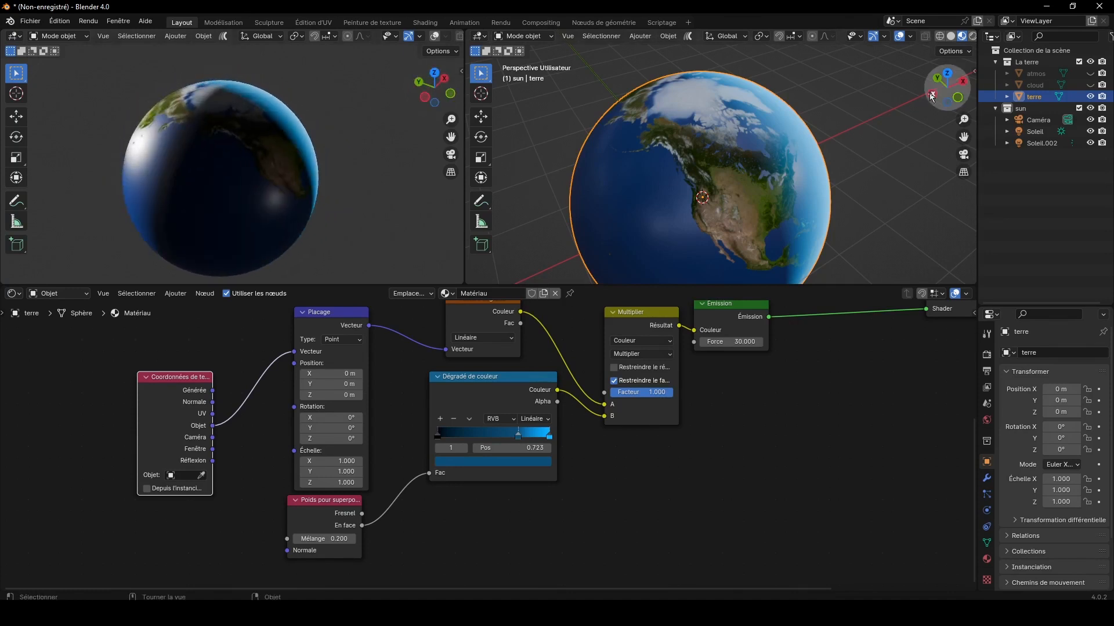
left_click_drag(944, 87, 966, 92)
left_click_drag(418, 85, 435, 100)
left_click(190, 474)
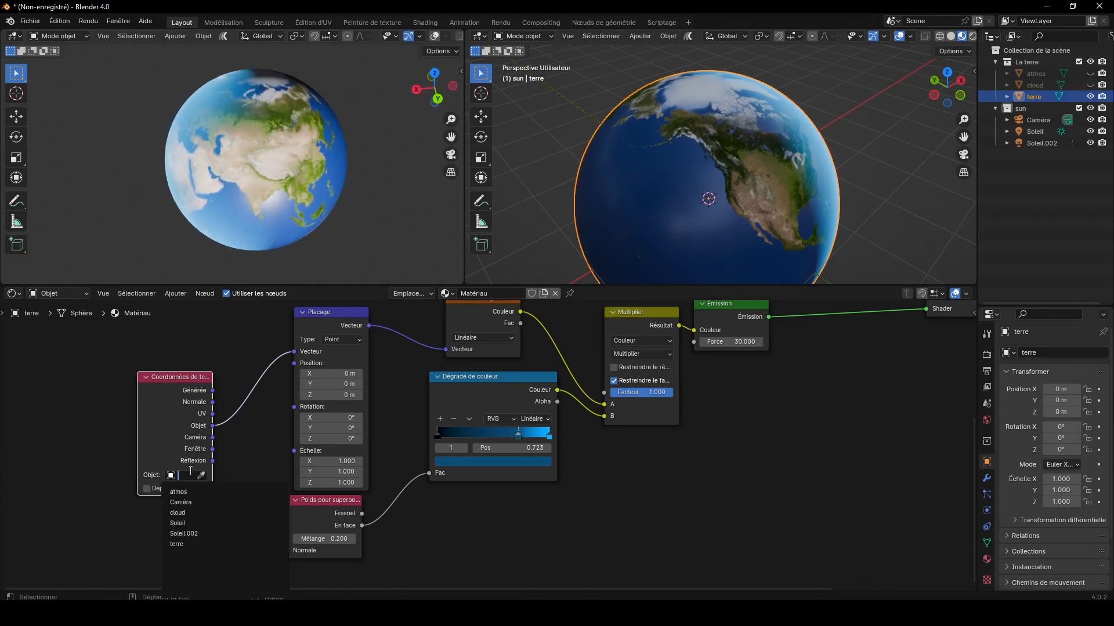
left_click(192, 524)
Step: Set the Placage node's Y rotation to 90° and align Poids pour superposition directly beneath Placage
left_click(333, 428)
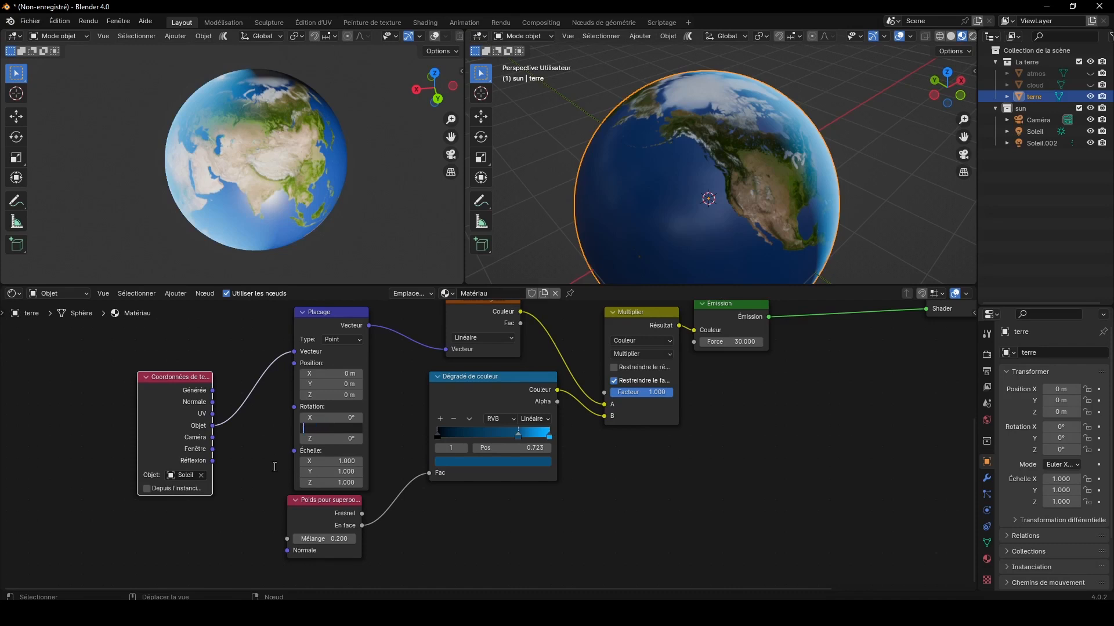
type("90")
key("Return")
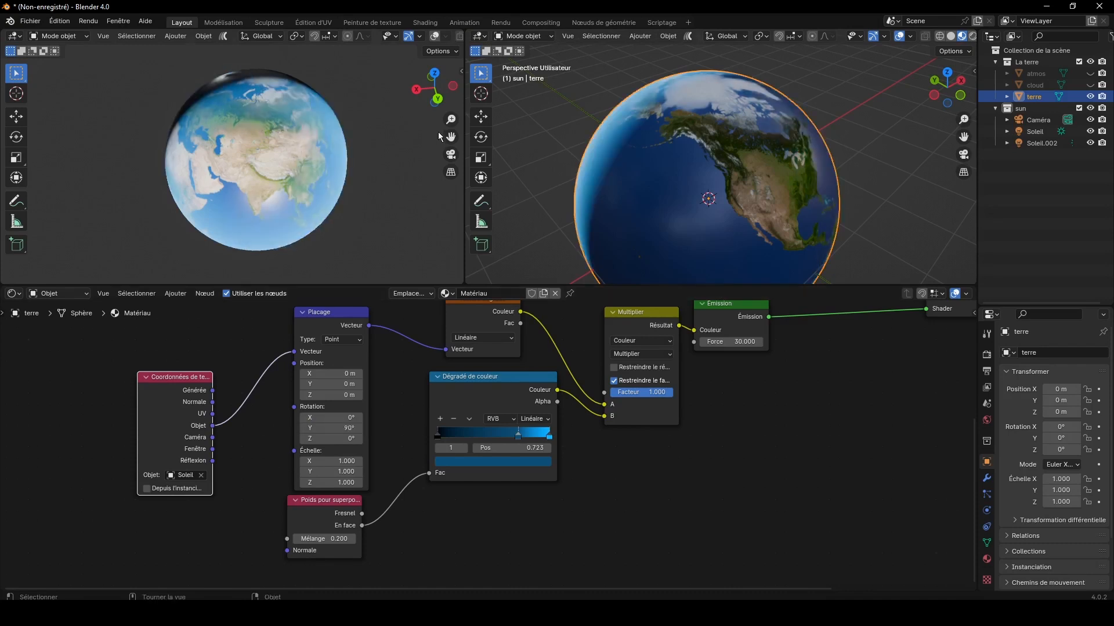
left_click_drag(435, 87, 319, 76)
left_click_drag(957, 105, 844, 98)
left_click_drag(322, 511, 329, 510)
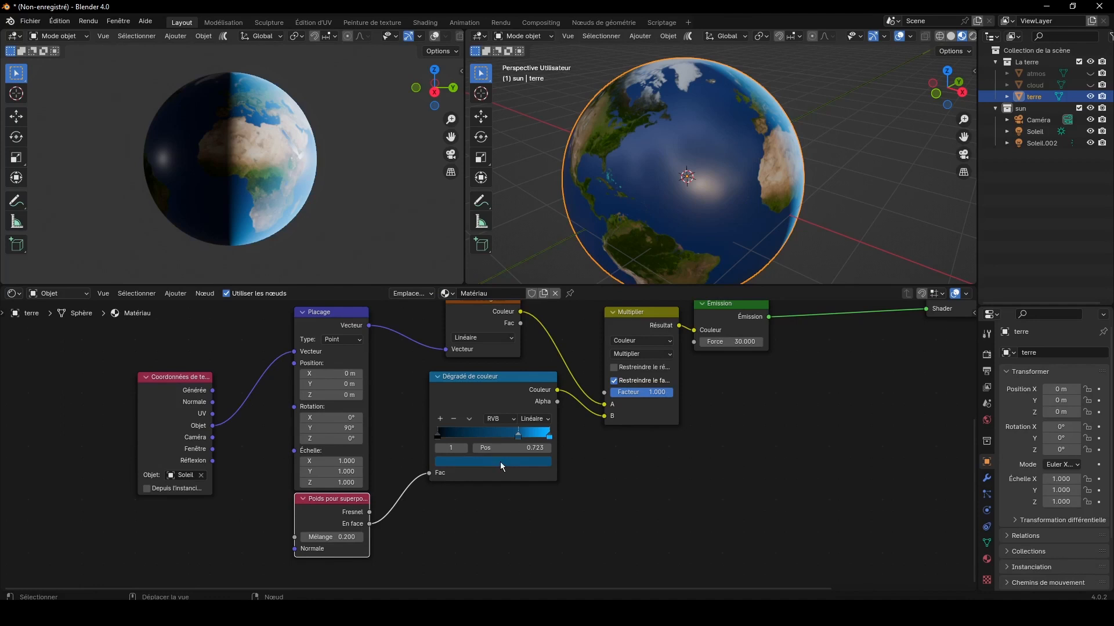
Step: Duplicate the Placage, Poids pour superposition, Texture dégradé, Dégradé de couleur, Multiplier and Émission nodes and place the copies below the originals
scroll(652, 407, "down", 3)
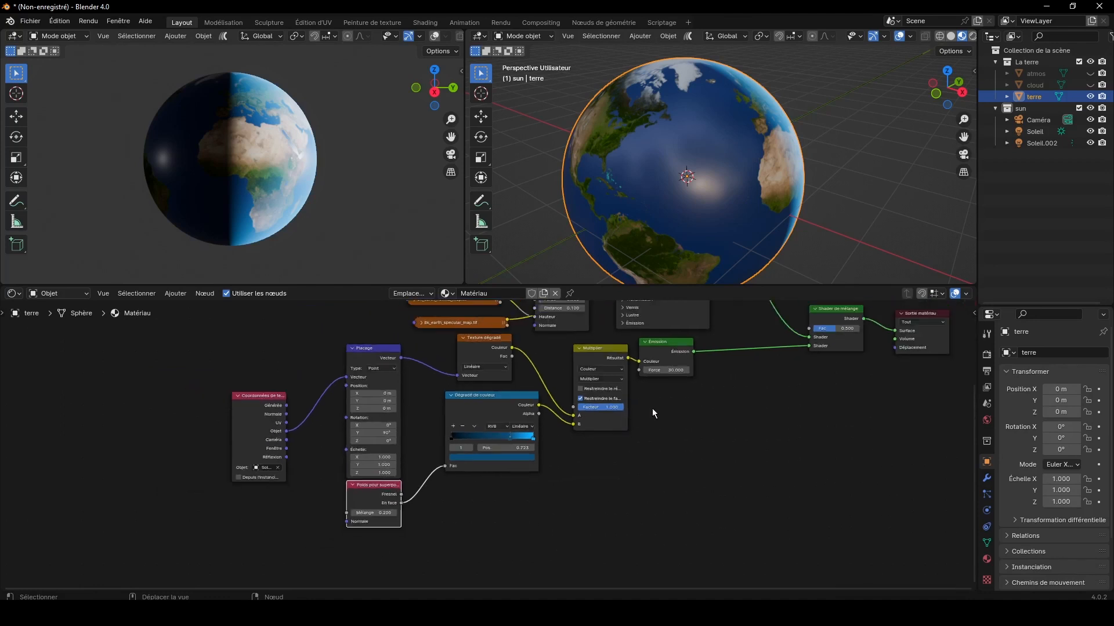
scroll(652, 408, "down", 1)
left_click_drag(682, 500, 387, 371)
key("shift+d")
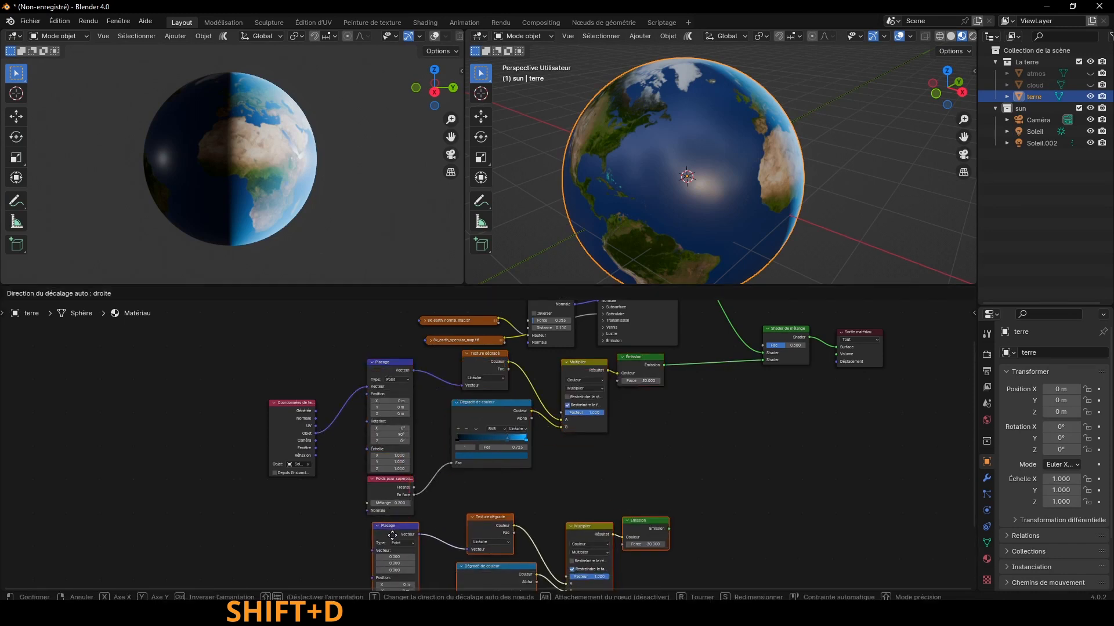
left_click(389, 529)
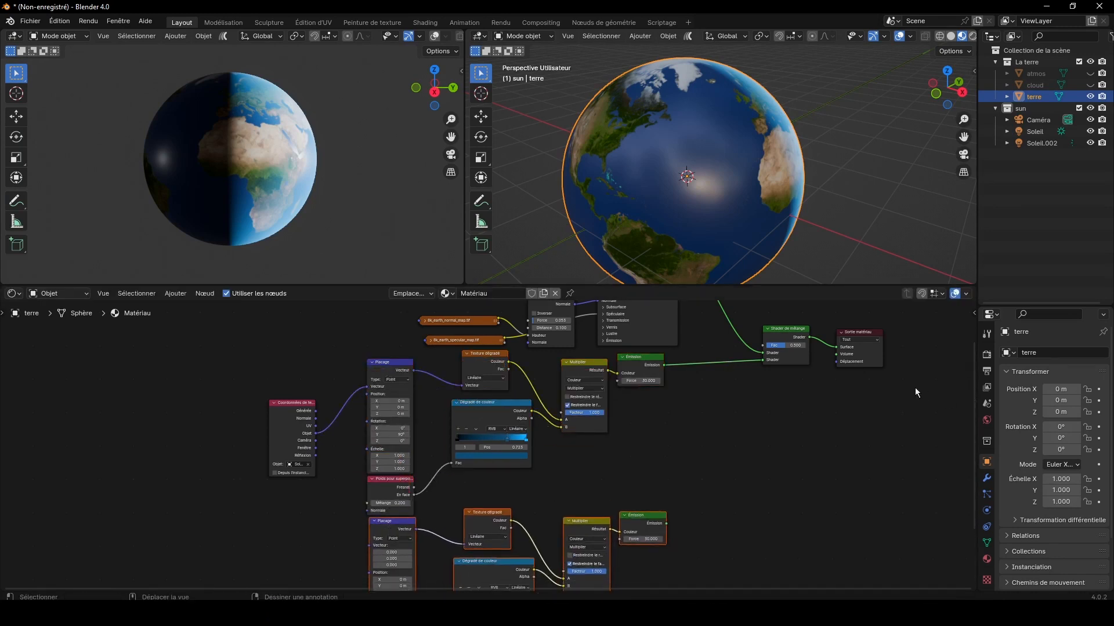
Step: Insert a Shader d'addition after the original Émission and connect the duplicated Émission to its second Shader input
left_click(175, 294)
mouse_move(197, 357)
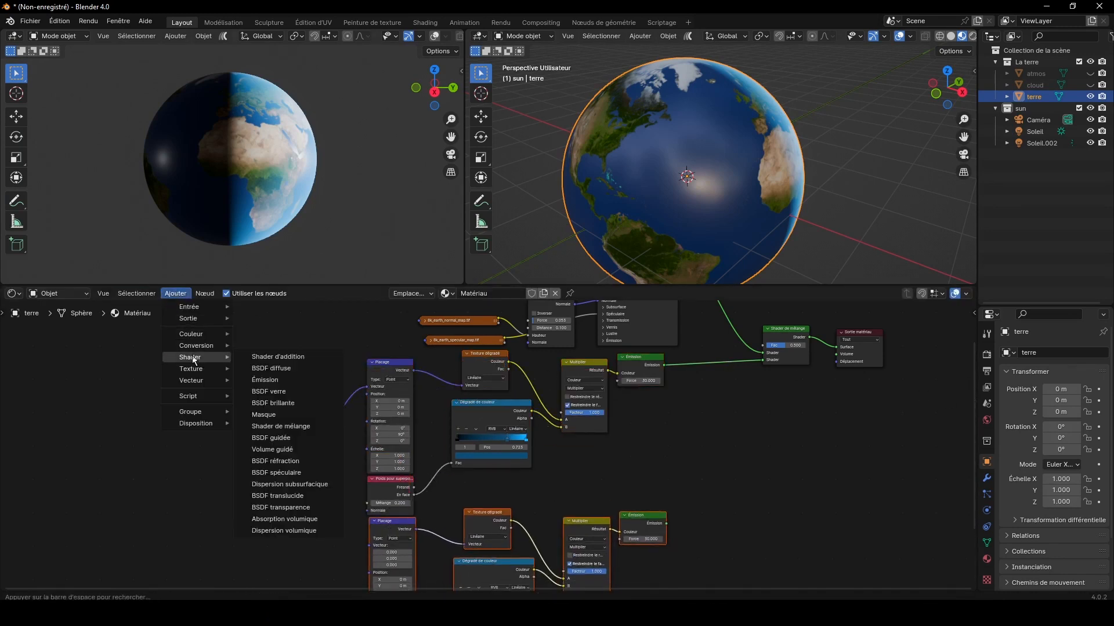
left_click(270, 357)
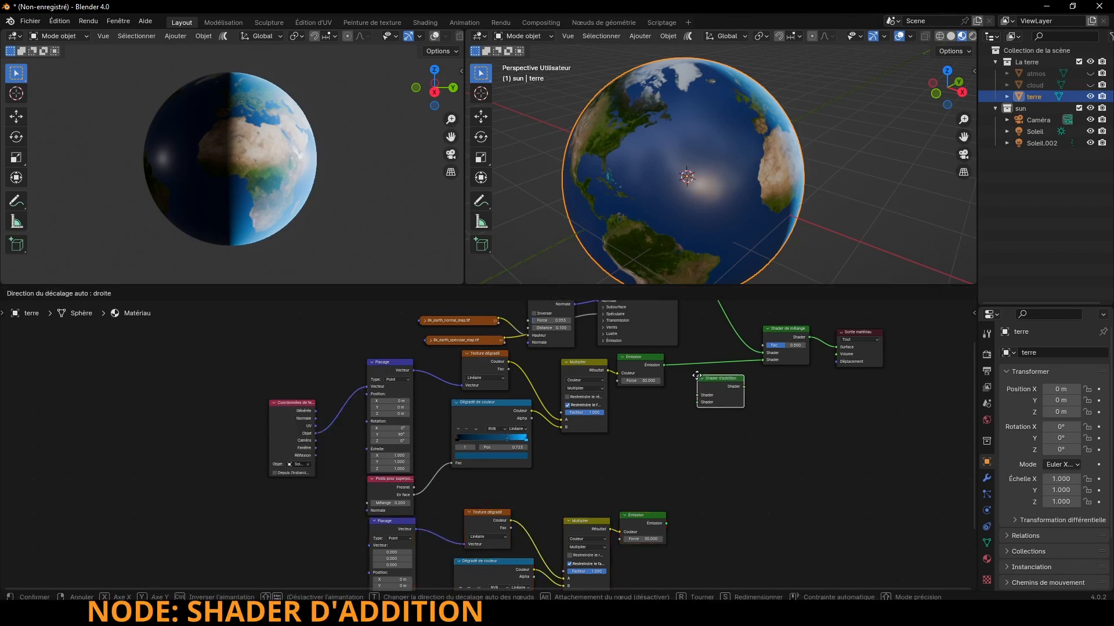
left_click(698, 361)
left_click_drag(698, 361, 695, 449)
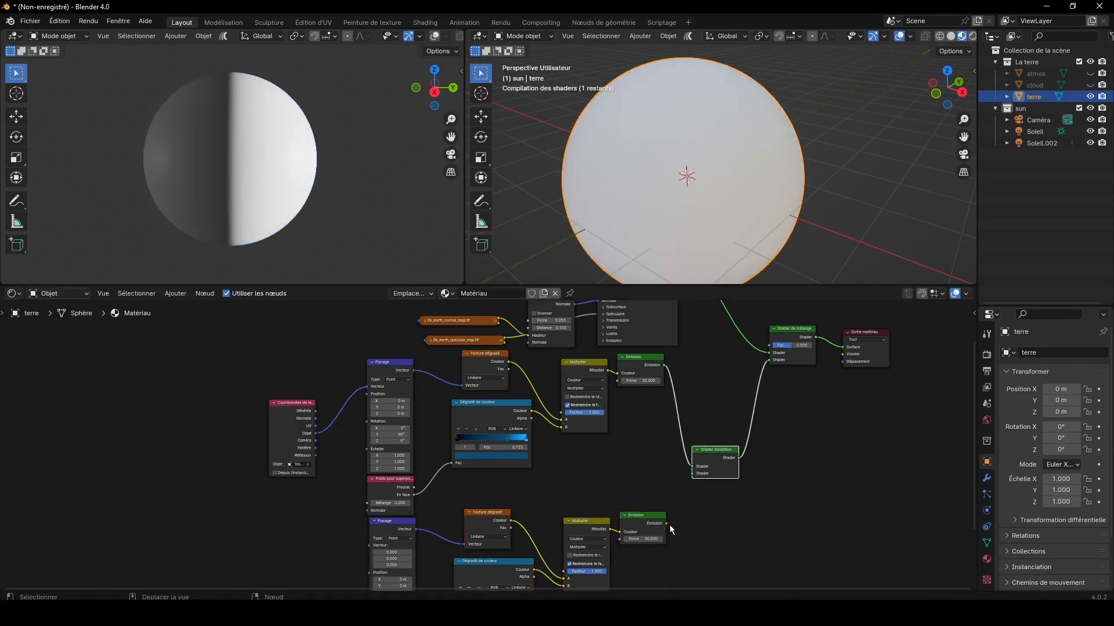
left_click_drag(666, 523, 692, 474)
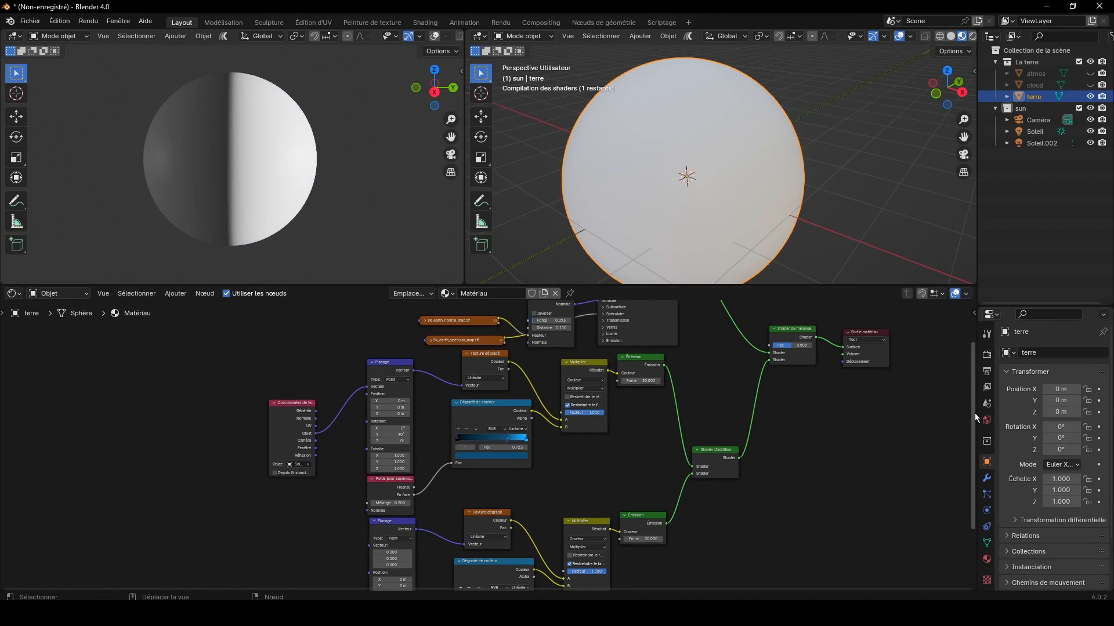
Step: Connect the Objet output of Coordonnées de texture to the duplicated Placage's Vecteur, and set the duplicated Émission's force to 0.1
scroll(326, 396, "down", 3, "shift")
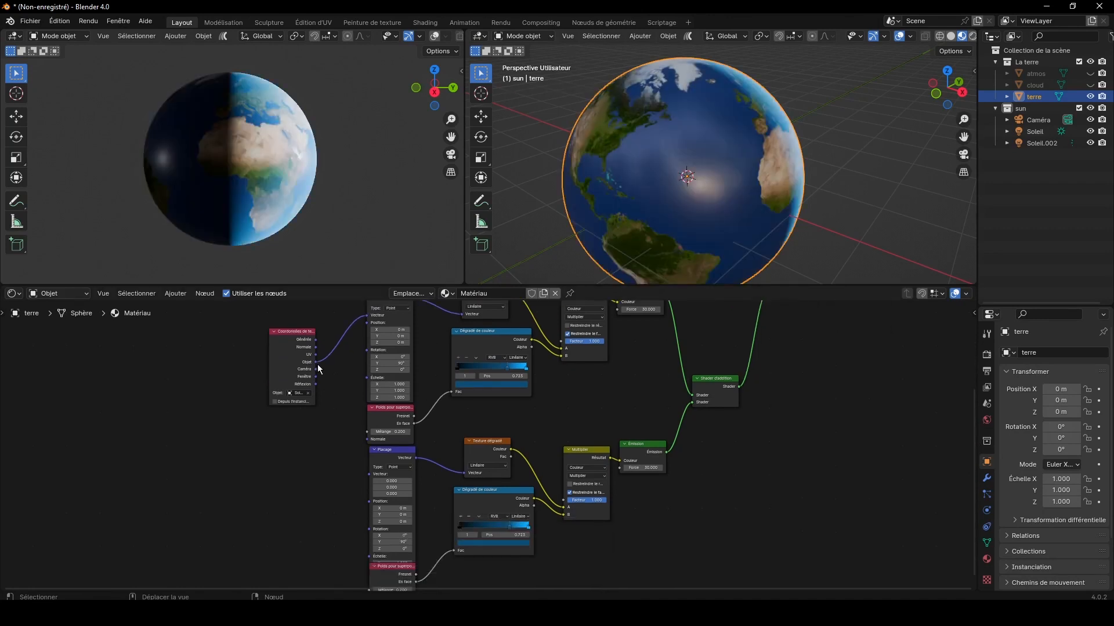
left_click_drag(316, 363, 369, 474)
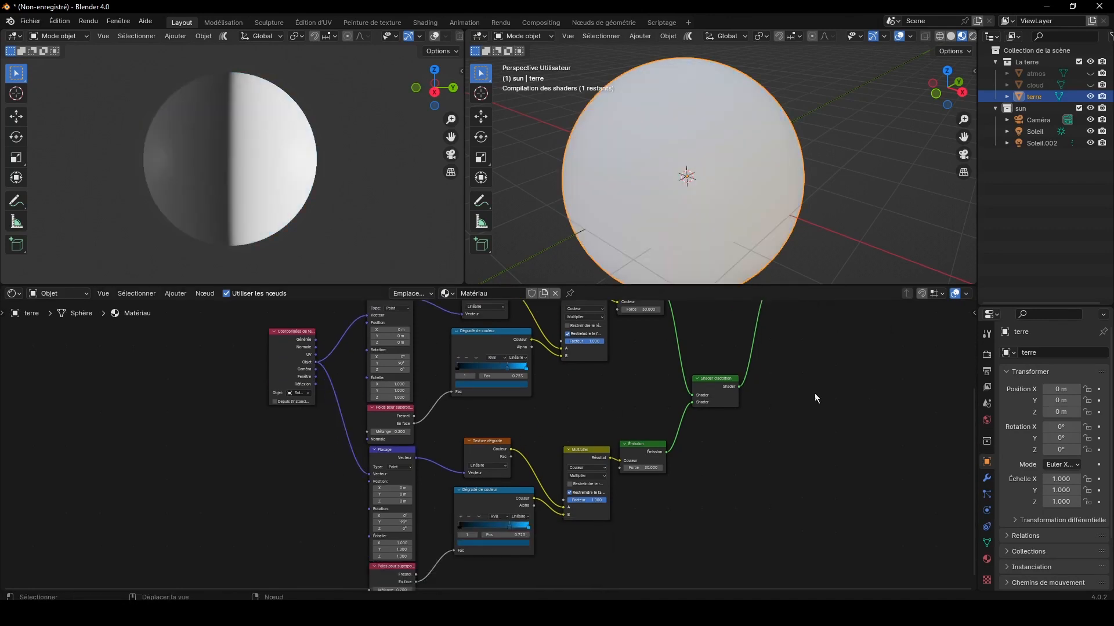
scroll(864, 404, "down", 3, "shift")
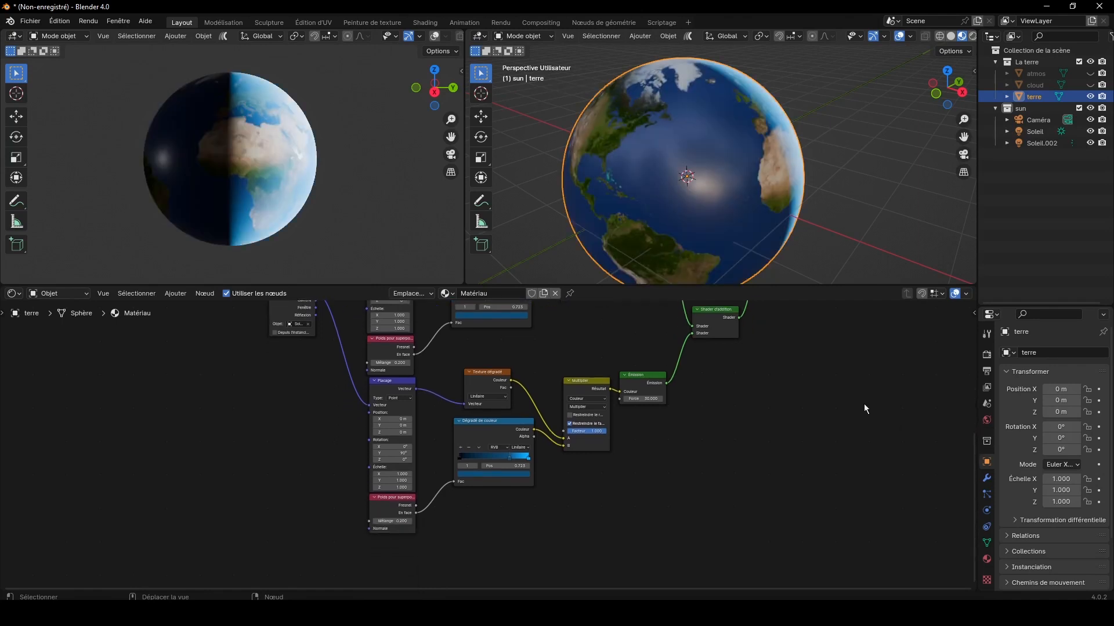
scroll(812, 391, "up", 3)
scroll(812, 391, "up", 1)
left_click(756, 363)
type("0.1")
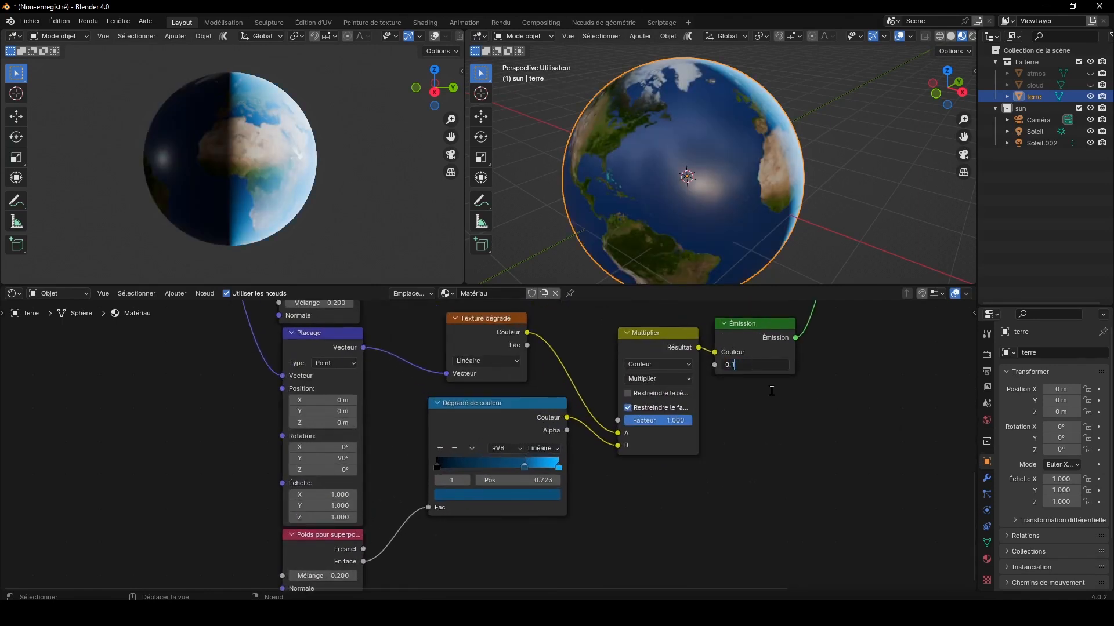
key("Return")
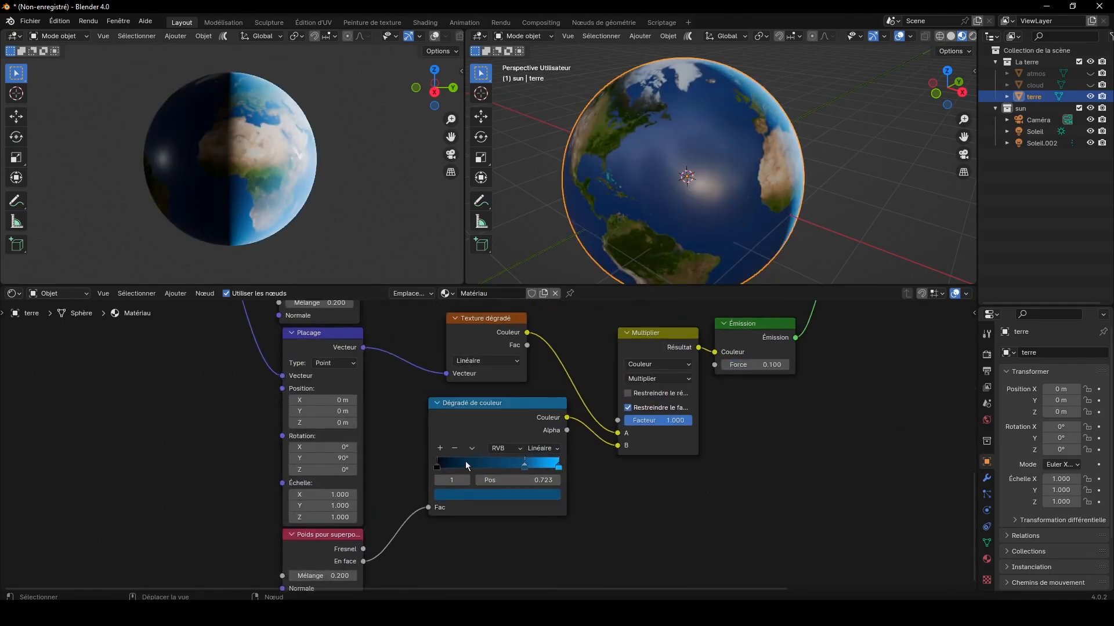
Step: Set the duplicated Placage node's Y rotation to -90°
scroll(283, 475, "up", 2)
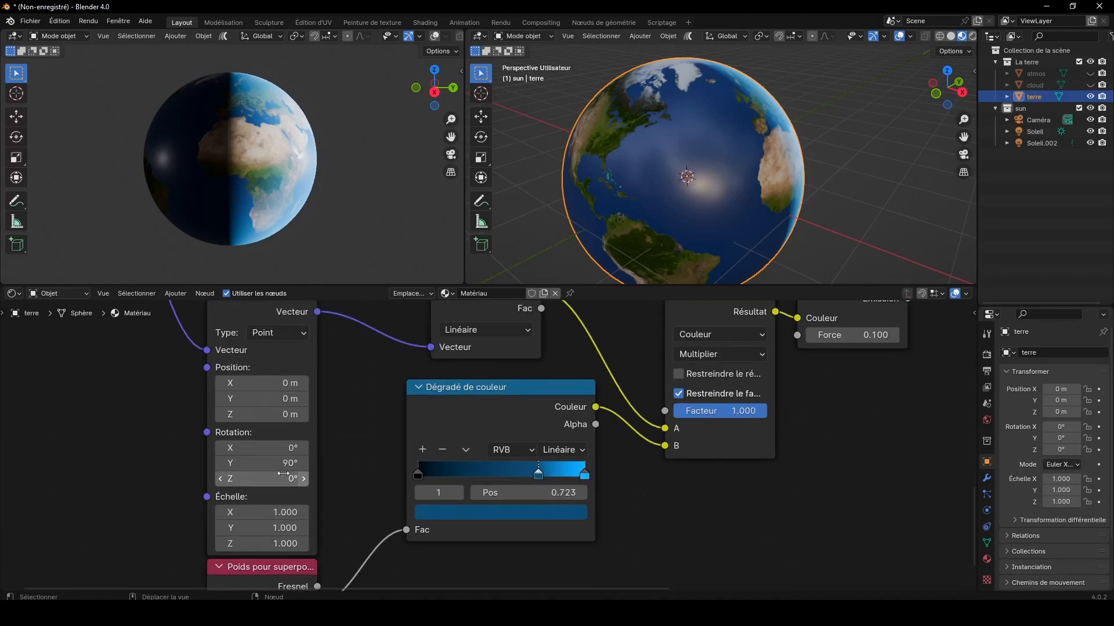
key("minus")
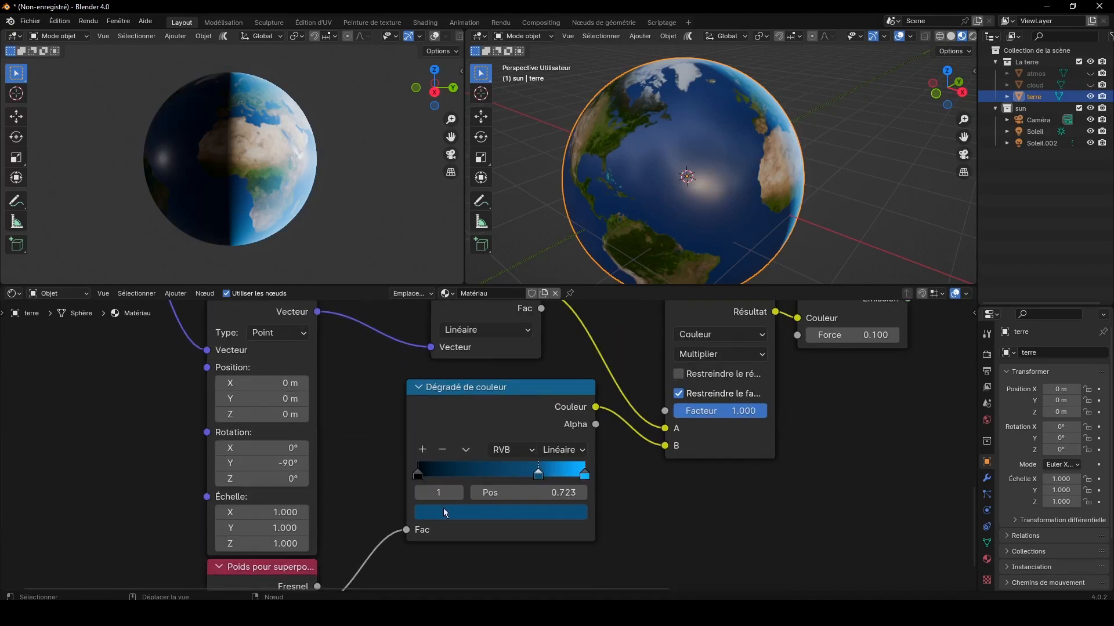
left_click_drag(434, 88, 406, 87)
Step: Recolour the last stop of the duplicated Dégradé de couleur bright green and its middle stop dark green
left_click(584, 476)
left_click(556, 512)
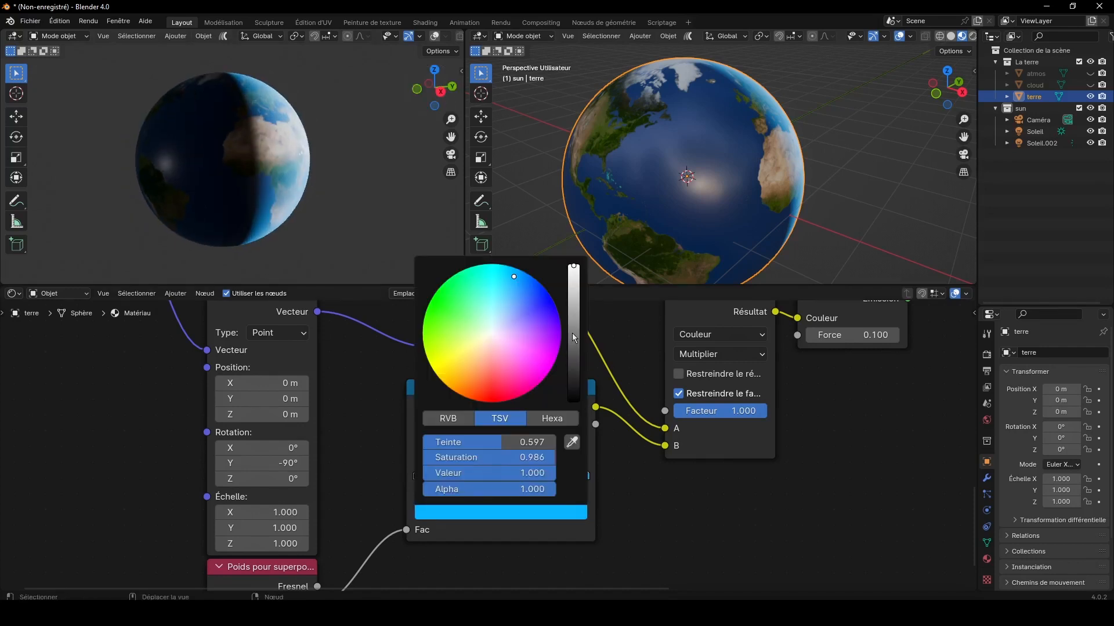
left_click(446, 290)
left_click(539, 475)
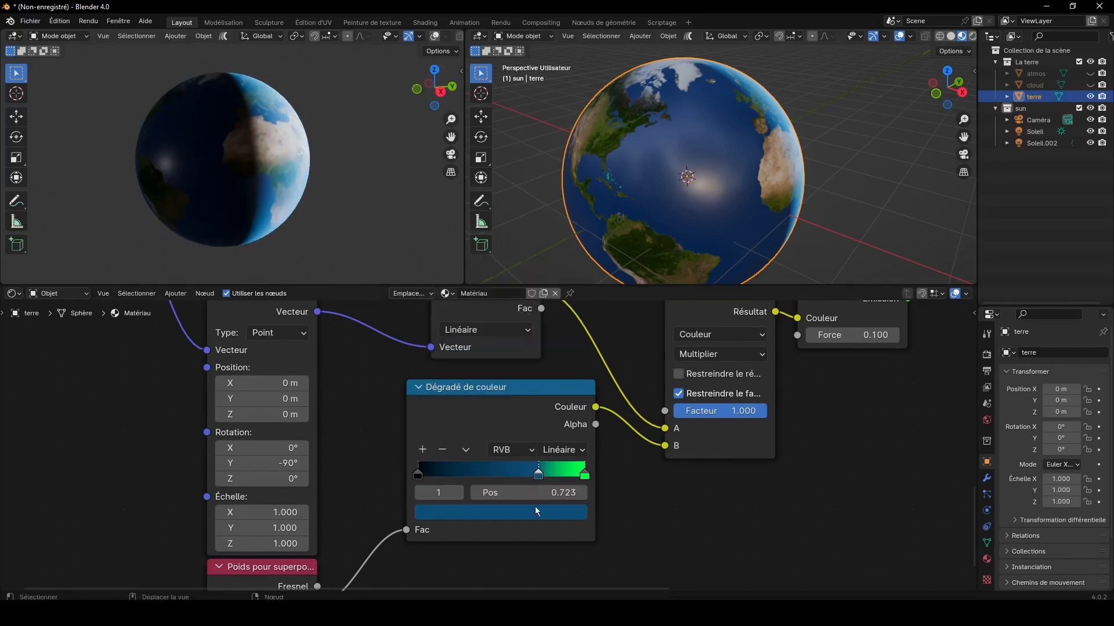
left_click(535, 510)
left_click(441, 295)
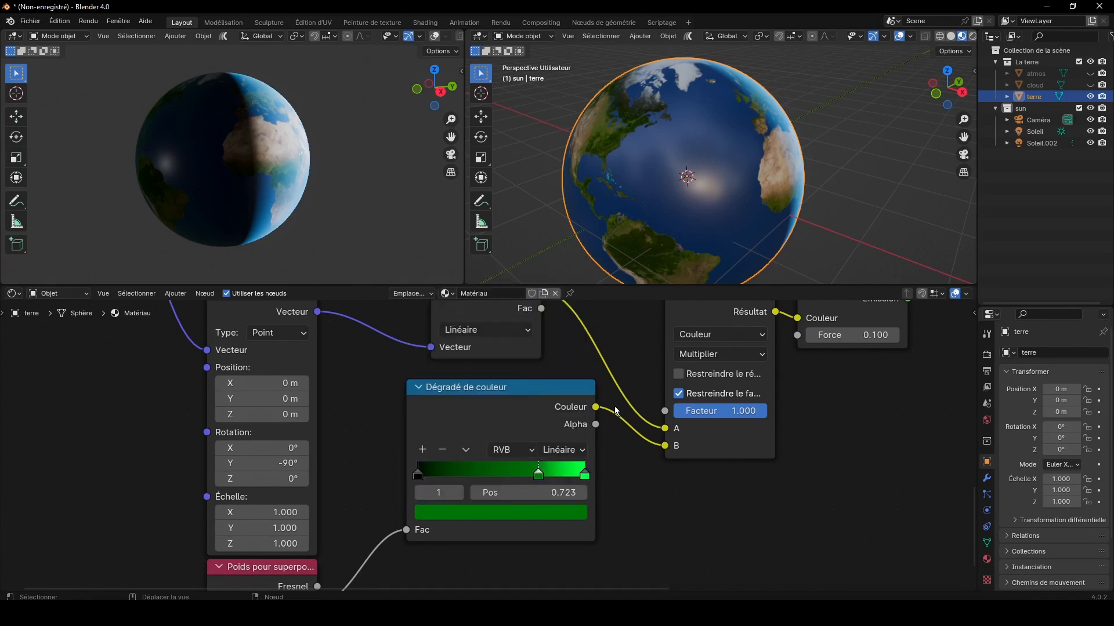
Step: Move the green ramp's middle stop to position 0.241 and its last stop to 0.591
scroll(236, 160, "up", 4)
middle_click_drag(236, 159, 186, 156)
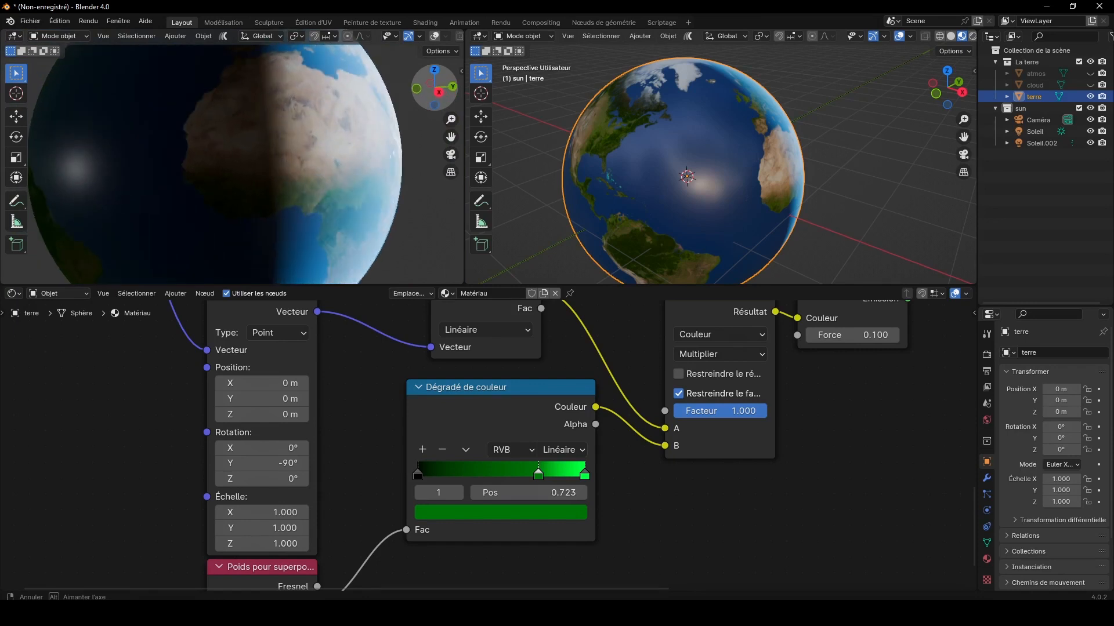
left_click_drag(437, 84, 435, 85)
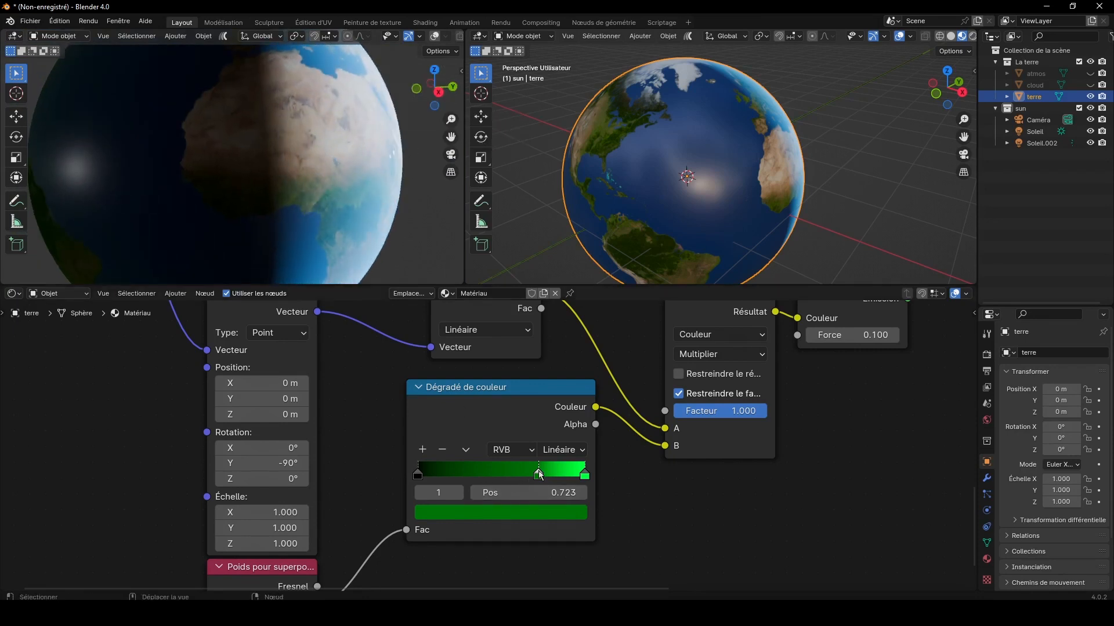
left_click_drag(539, 474, 458, 481)
left_click_drag(582, 477, 516, 476)
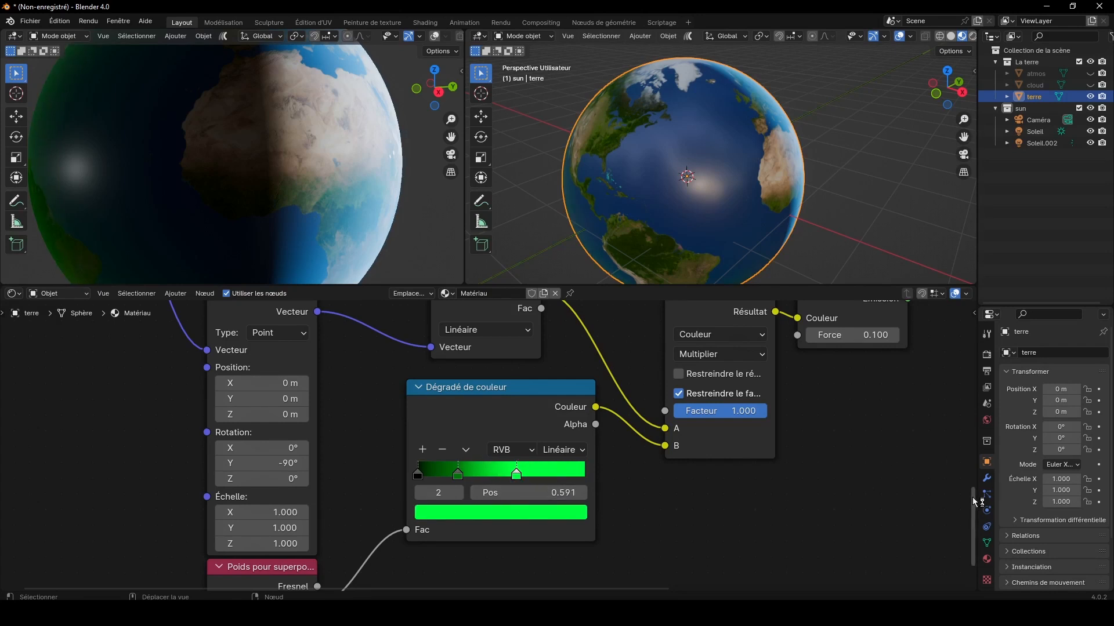
Step: Duplicate the green Dégradé de couleur with its Multiplier and Émission nodes, and place the copies below them
left_click_drag(972, 497, 972, 528)
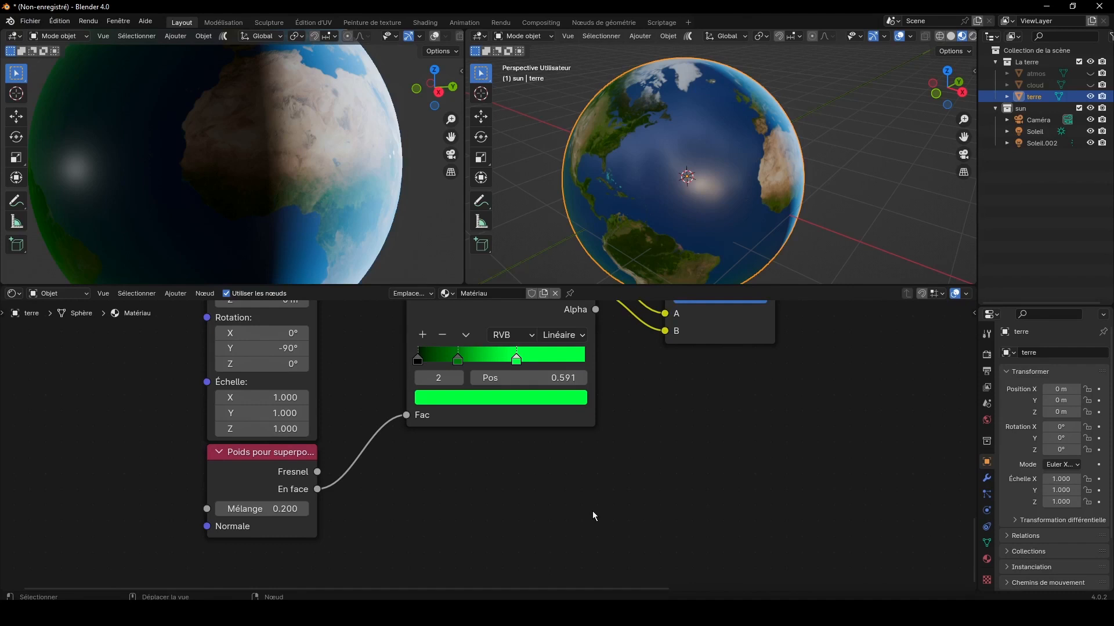
scroll(171, 456, "down", 1)
scroll(293, 148, "down", 4)
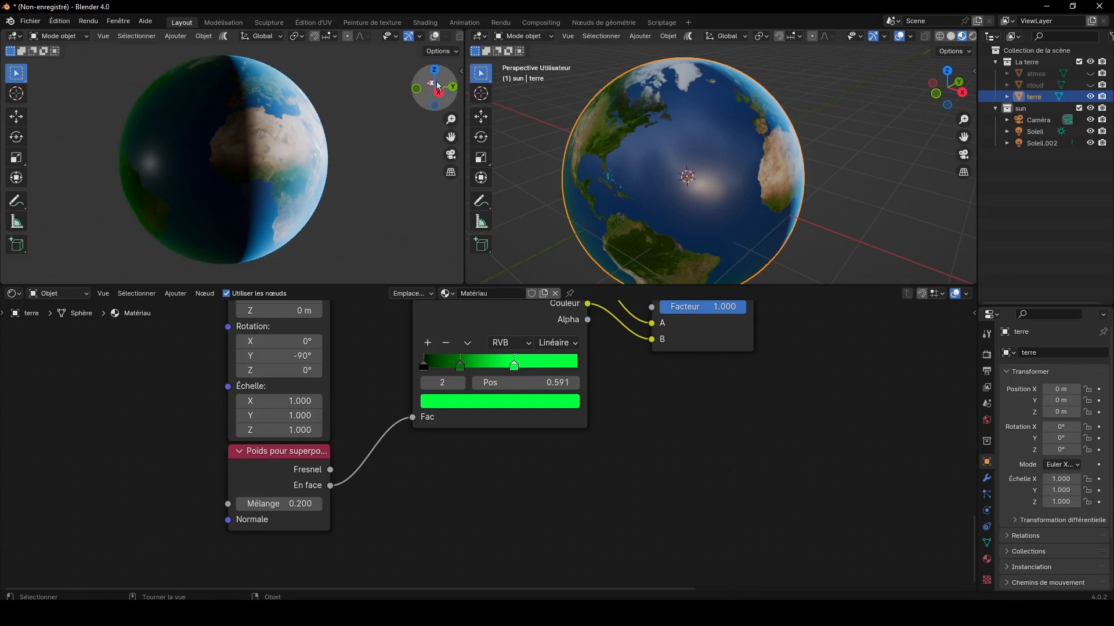
mouse_move(438, 87)
left_mouse_down()
mouse_move(449, 88)
mouse_move(423, 90)
mouse_move(432, 87)
left_mouse_up()
scroll(792, 450, "down", 3)
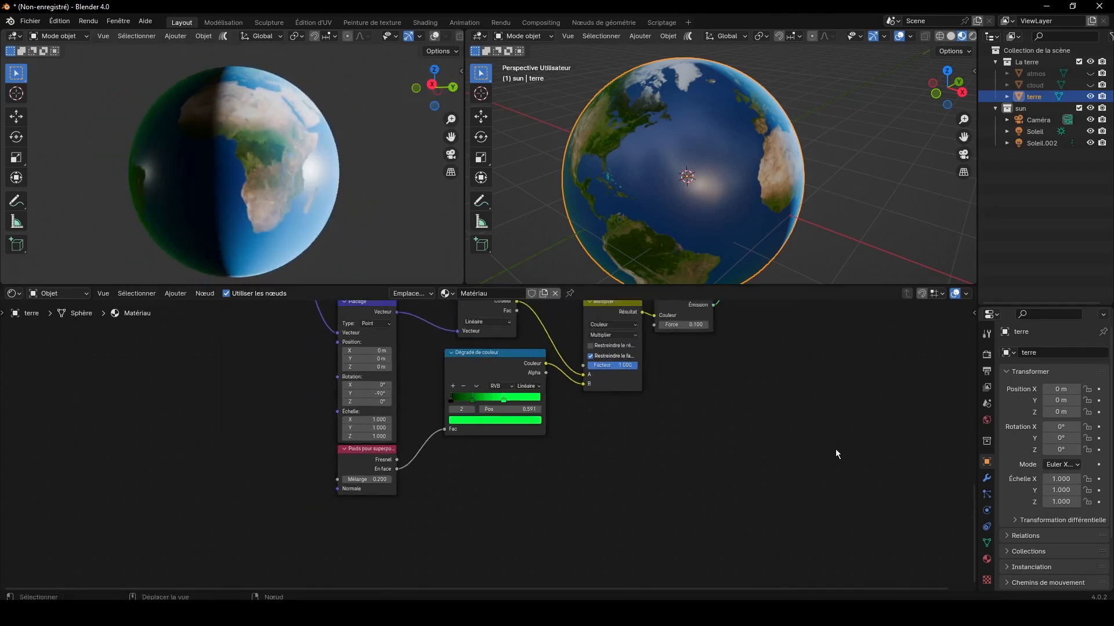
left_click_drag(972, 503, 969, 479)
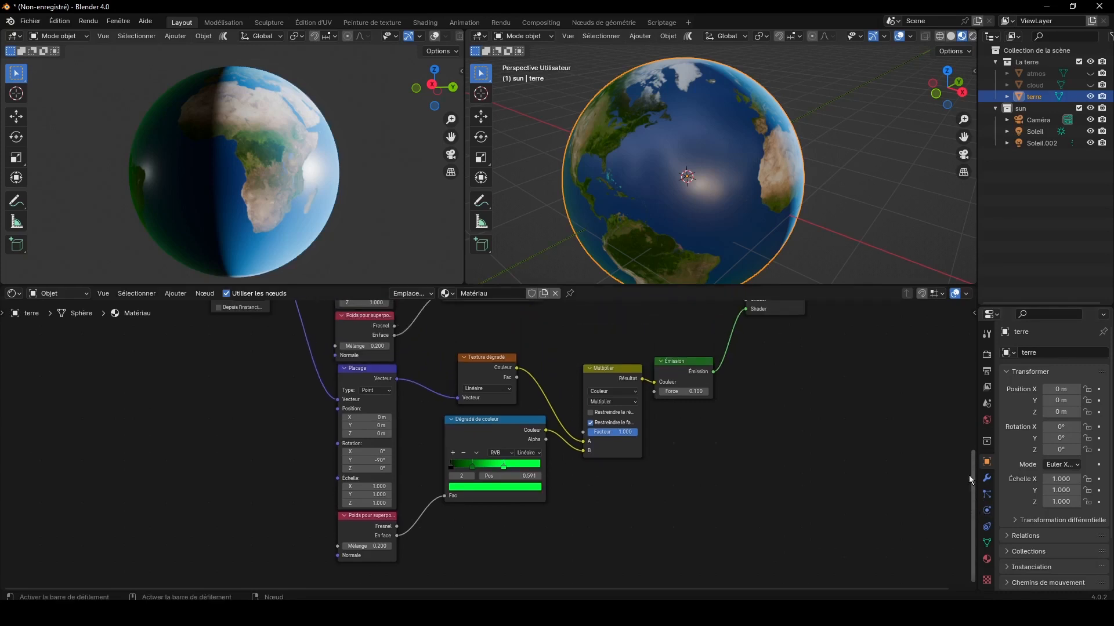
left_click_drag(818, 529, 537, 380)
key("shift+d")
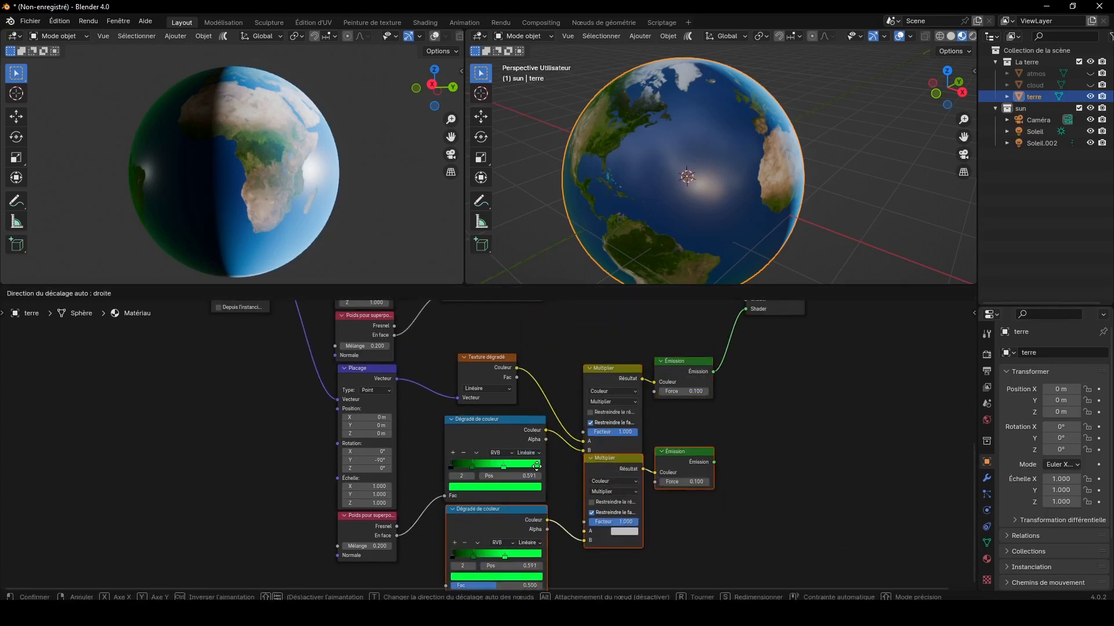
left_click(537, 470)
Step: Insert a copy of Shader d'addition on the second Émission's link and connect the newest Émission to its free Shader input
key("shift+d")
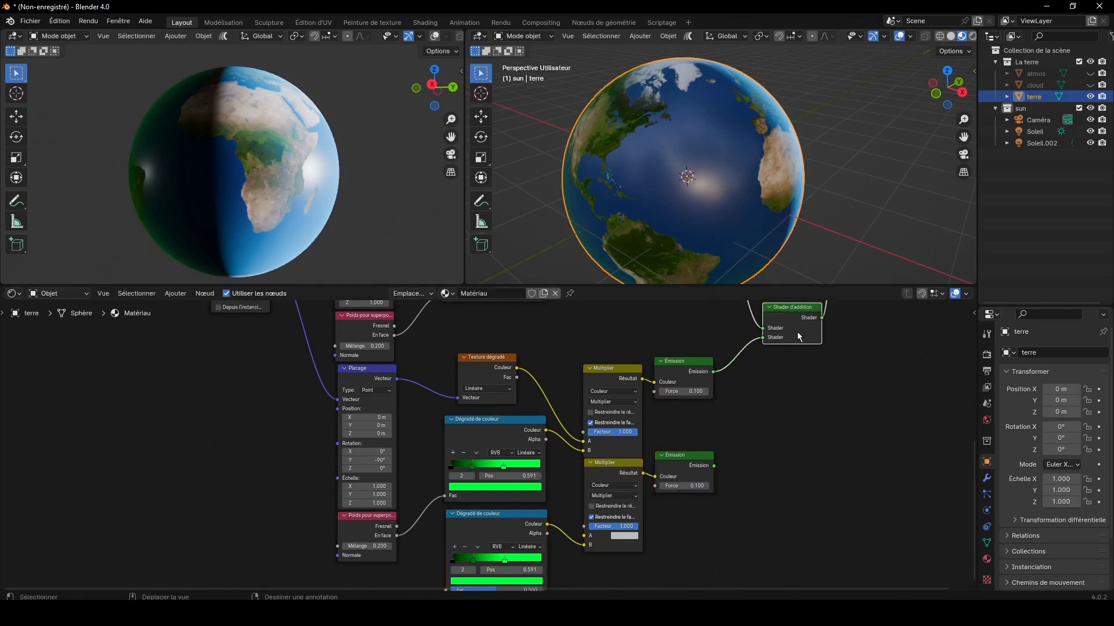
left_click(754, 367)
left_click_drag(762, 353, 785, 428)
left_click_drag(714, 465, 742, 449)
Step: Bring 8k_earth_nightmap.jpg into the material from the terre folder, connect its Couleur to the lowest Dégradé de couleur's Fac, and place it beside that ramp
left_click_drag(973, 480, 972, 544)
key("alt+Tab")
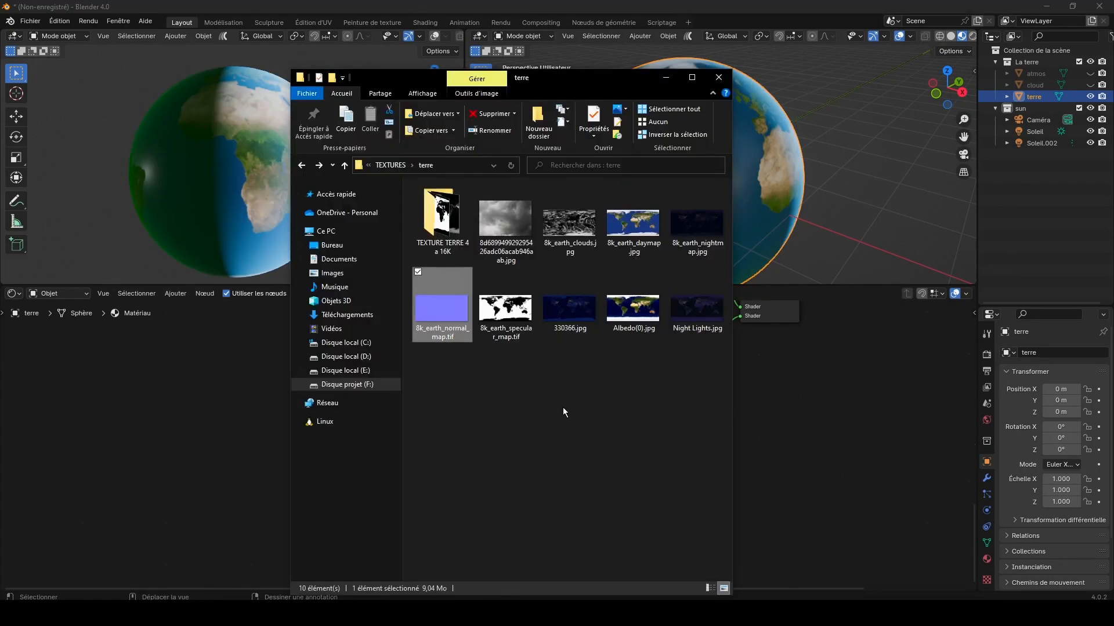
left_click_drag(688, 217, 253, 432)
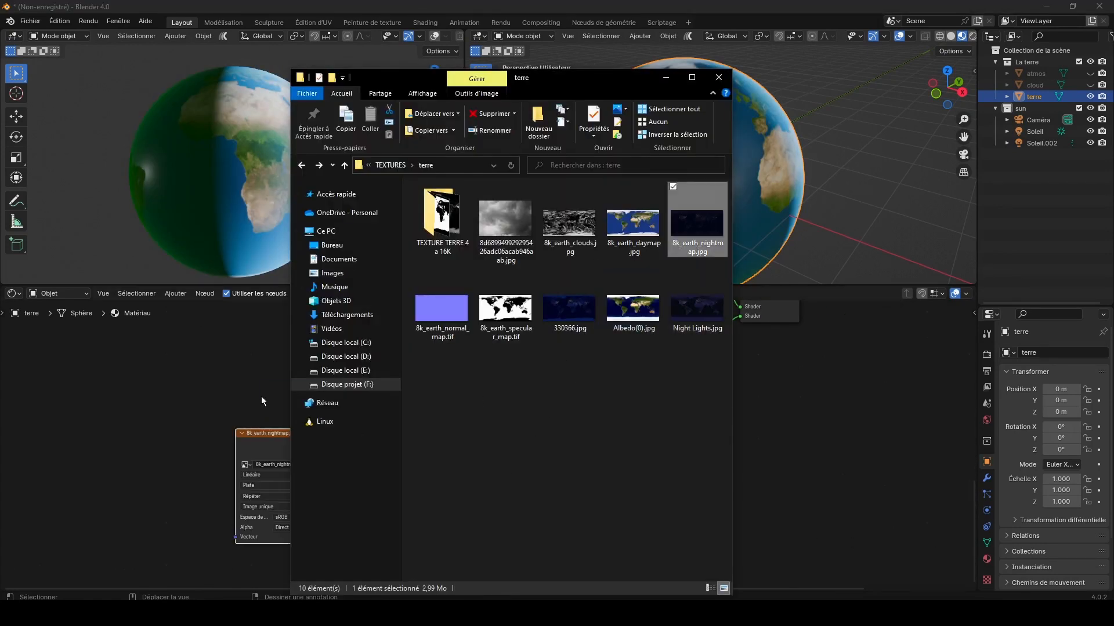
left_click_drag(336, 444, 445, 458)
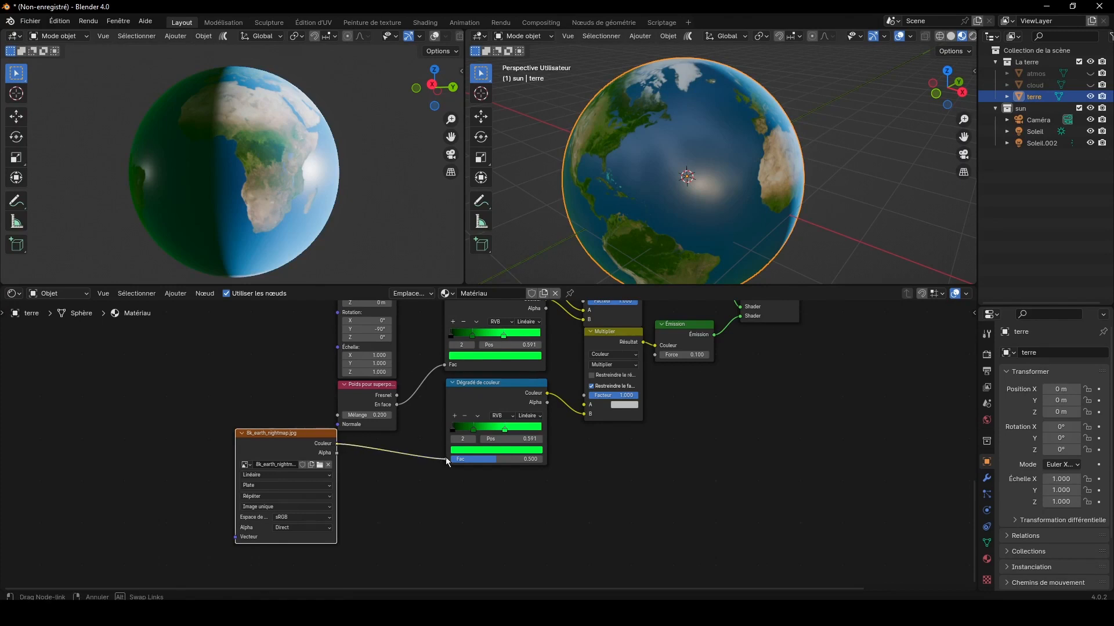
left_click_drag(291, 443, 377, 450)
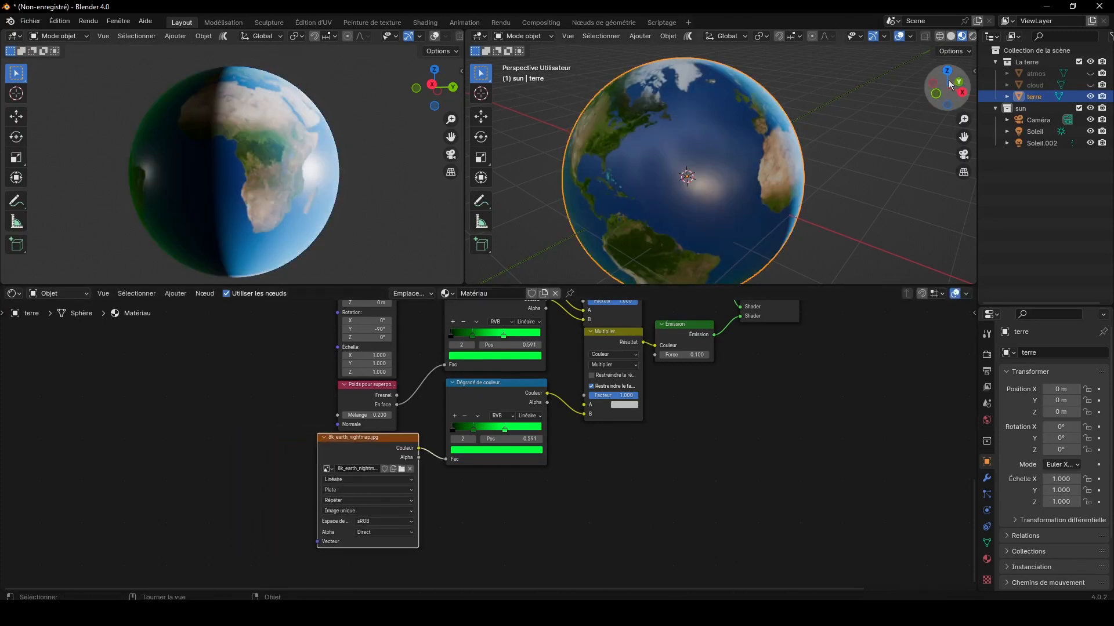
Step: Change the last colour stop of the lowest Dégradé de couleur from green to orange
left_click_drag(931, 99, 957, 90)
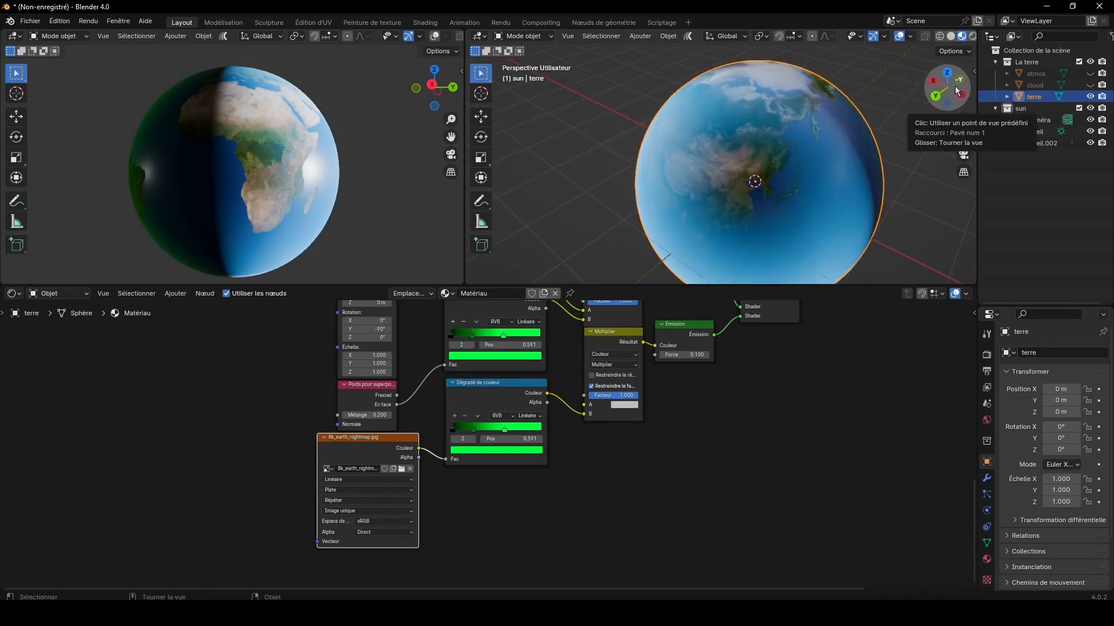
left_click(507, 451)
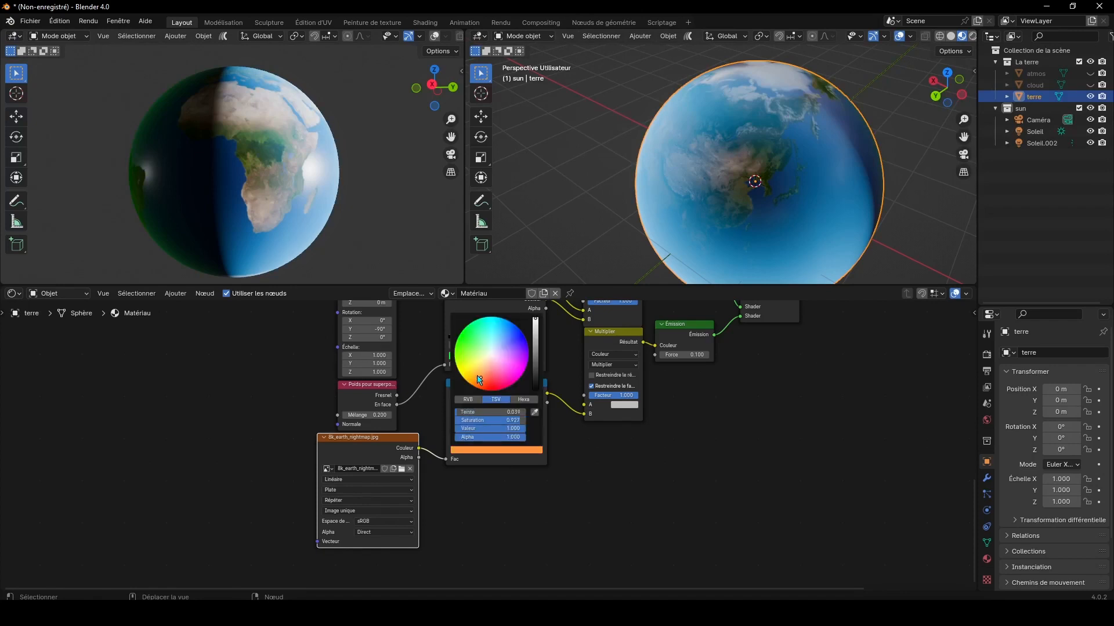
left_click(477, 375)
left_click(476, 379)
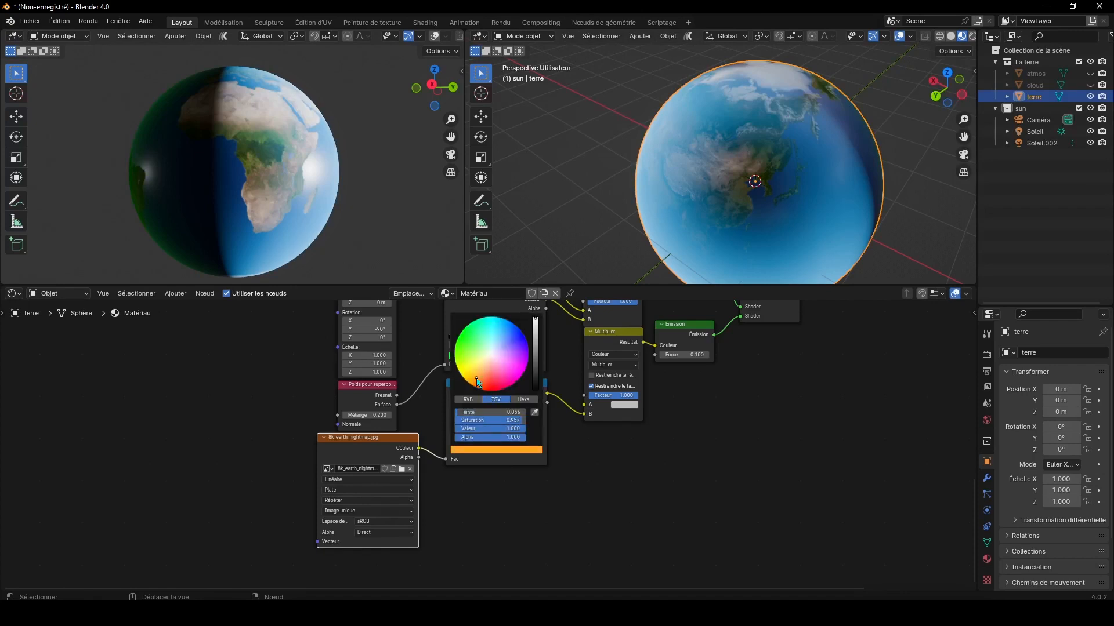
Step: Remove the green middle stop from the lowest Dégradé de couleur and move its orange stop to position 0.700
left_click(474, 430)
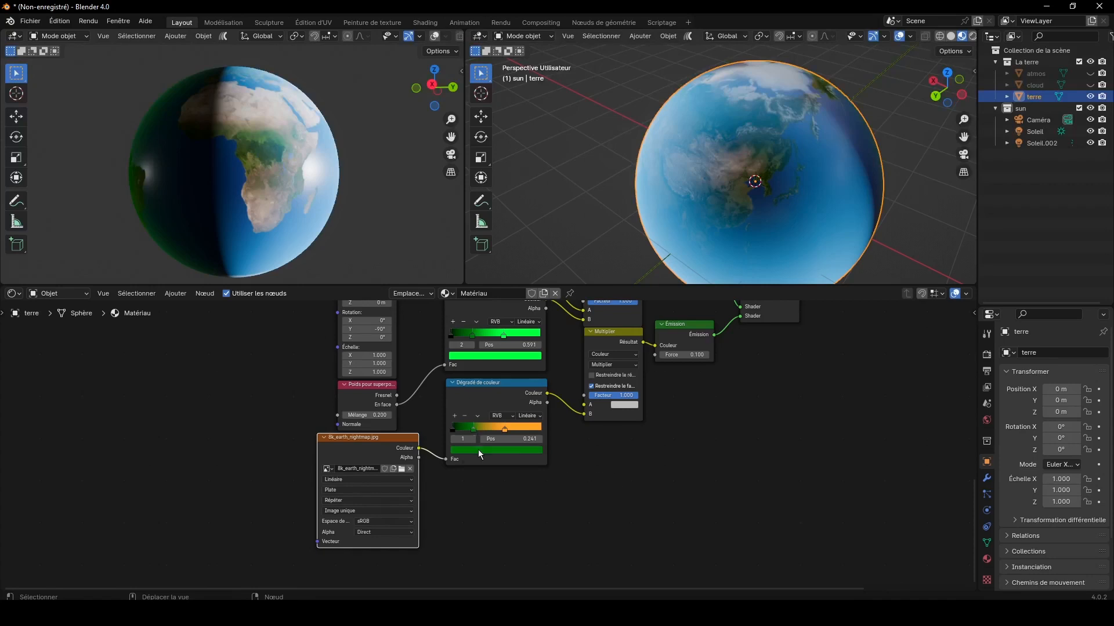
left_click(455, 416)
left_click(464, 416)
left_click(465, 416)
left_click_drag(503, 429, 515, 429)
Step: Connect the lower Texture dégradé's Couleur to input A of the lowest Multiplier, and space out the night-light nodes
scroll(562, 447, "down", 2)
scroll(569, 440, "down", 1)
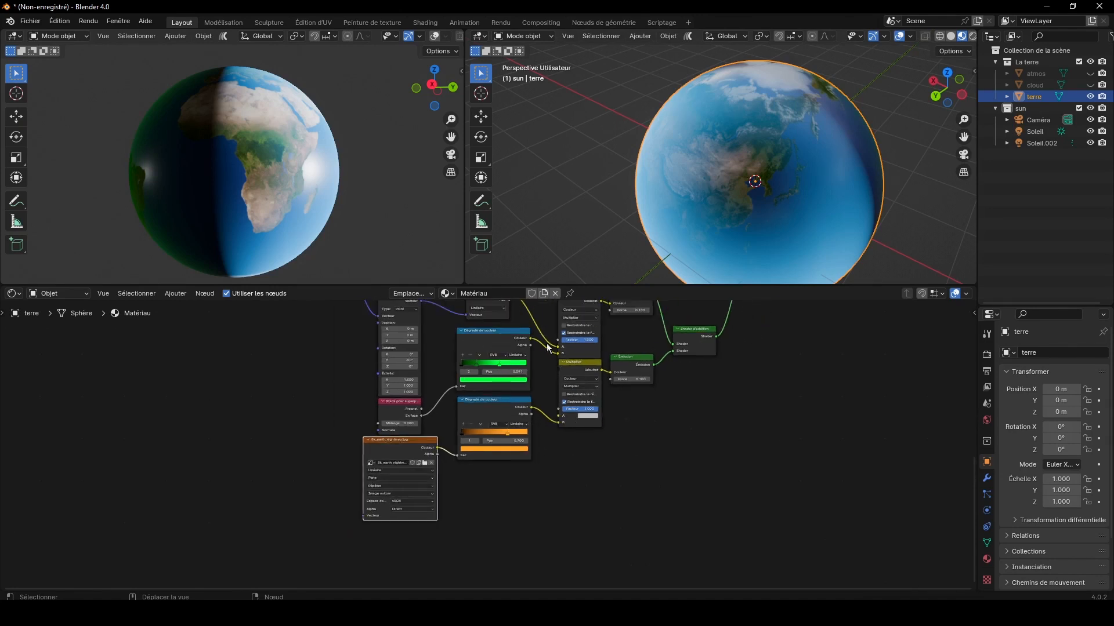
scroll(540, 347, "down", 1)
left_click_drag(508, 305, 553, 418)
left_click_drag(480, 416, 495, 437)
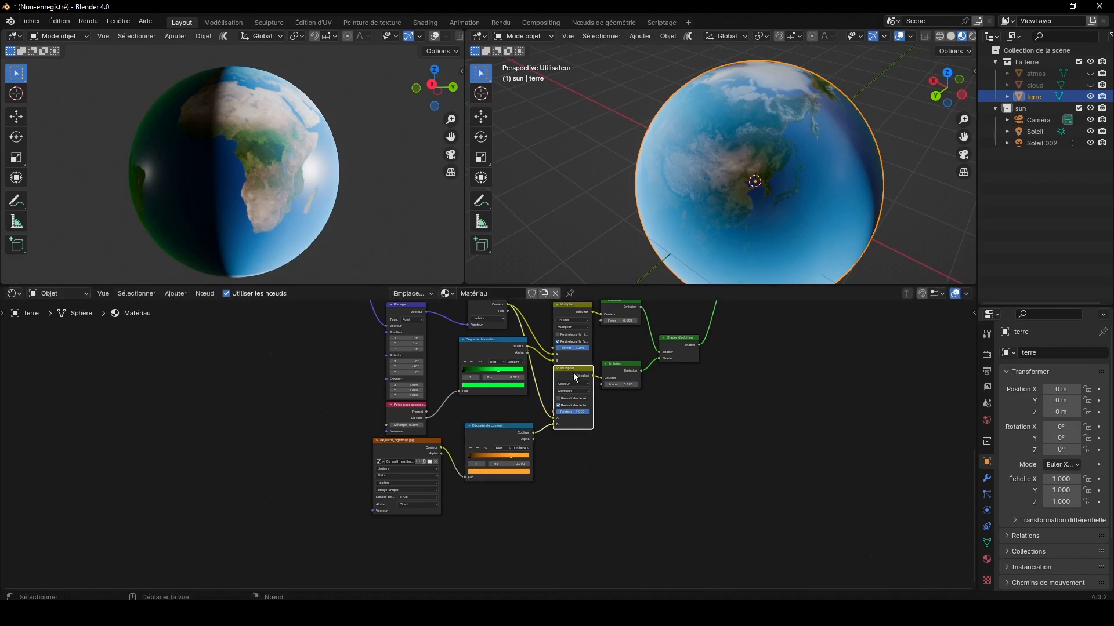
left_click_drag(573, 371, 623, 384)
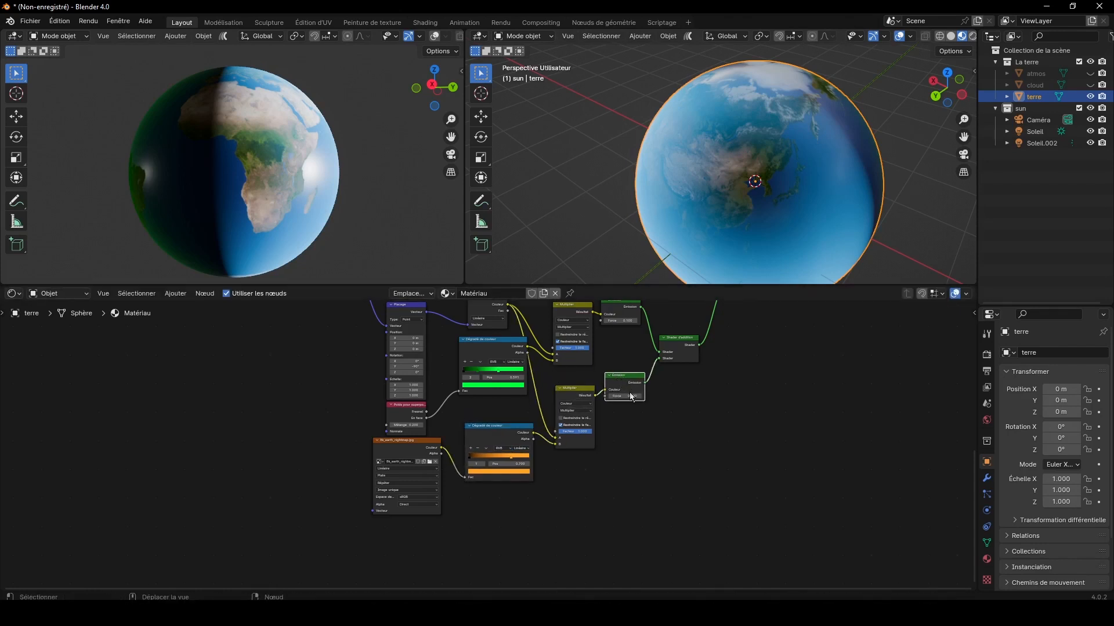
Step: Set the Force of the night-light Émission to 25 and inspect the city lights on the Earth's dark side
left_click(631, 397)
key("Return")
scroll(667, 430, "up", 3)
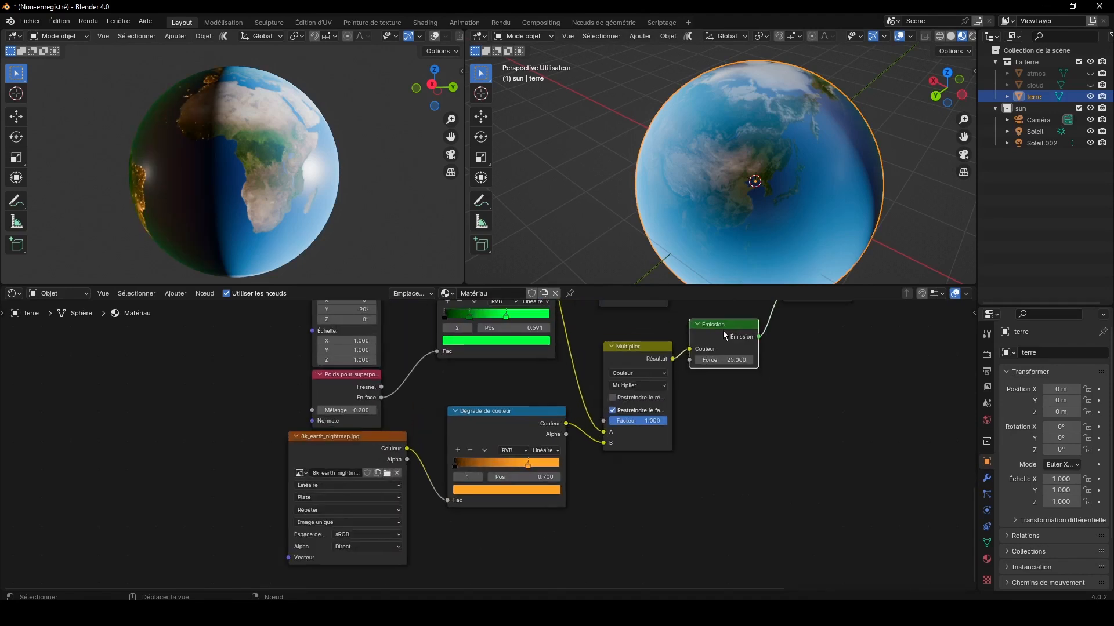
left_click_drag(434, 88, 361, 47)
scroll(253, 148, "up", 2)
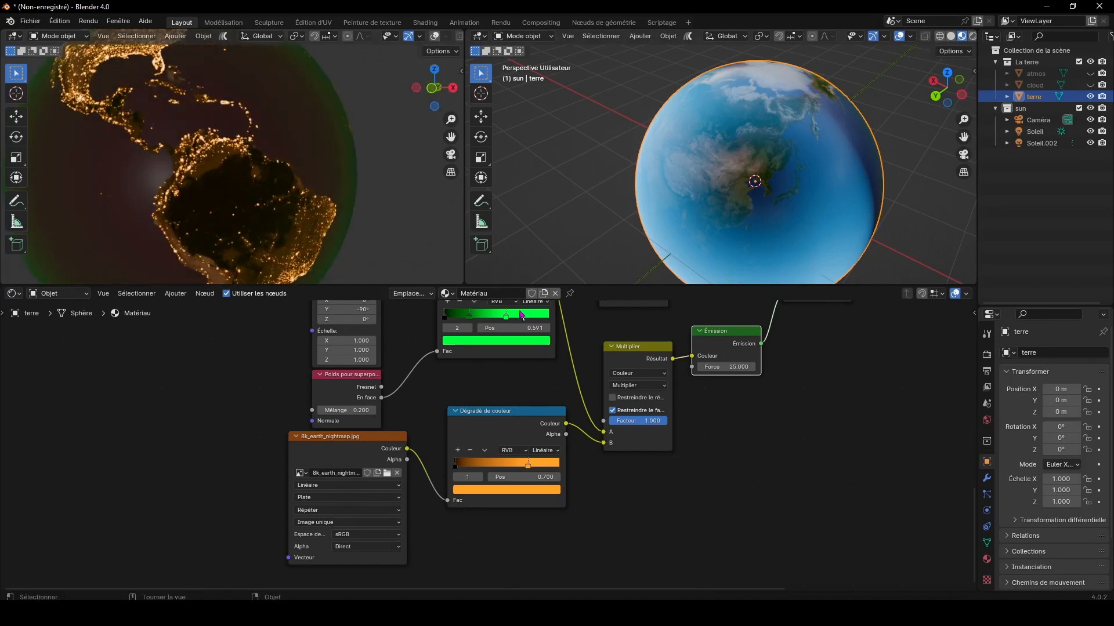
scroll(969, 482, "up", 5, "shift")
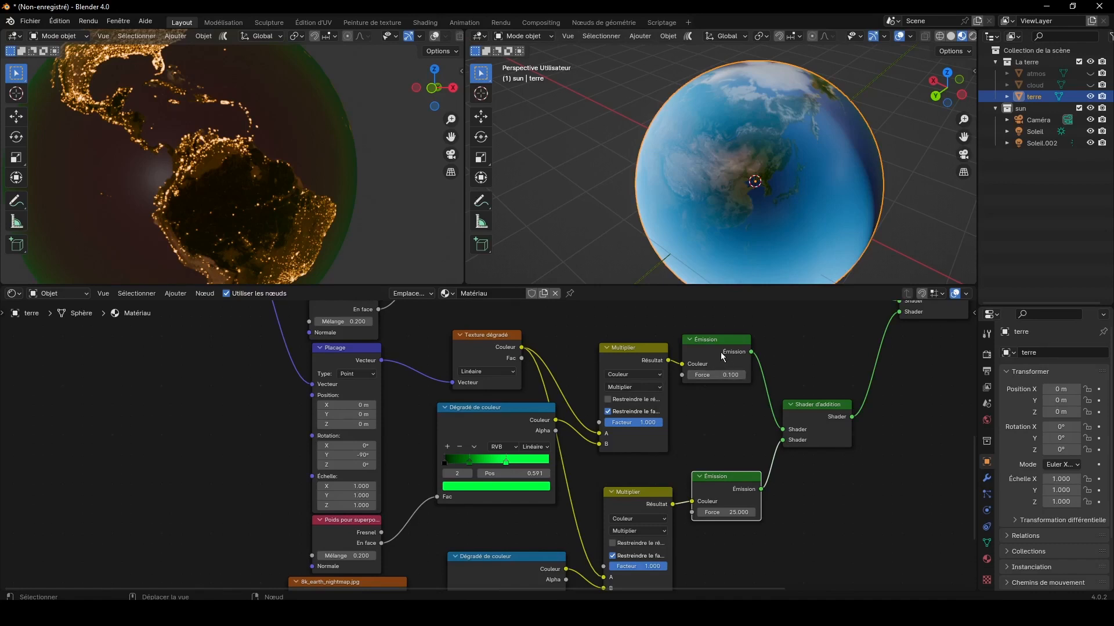
Step: Move the green branch's Émission node lower, closer to its Shader d'addition, and review the whole node tree
left_click_drag(721, 354, 734, 404)
scroll(763, 402, "down", 2)
scroll(764, 402, "down", 4)
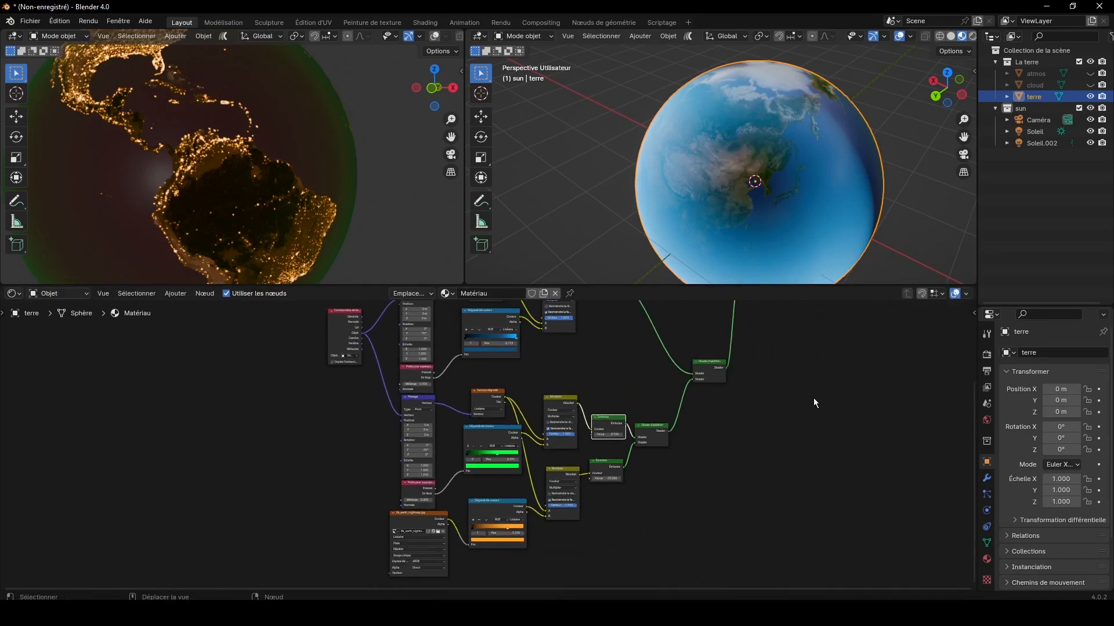
scroll(973, 406, "up", 3, "shift")
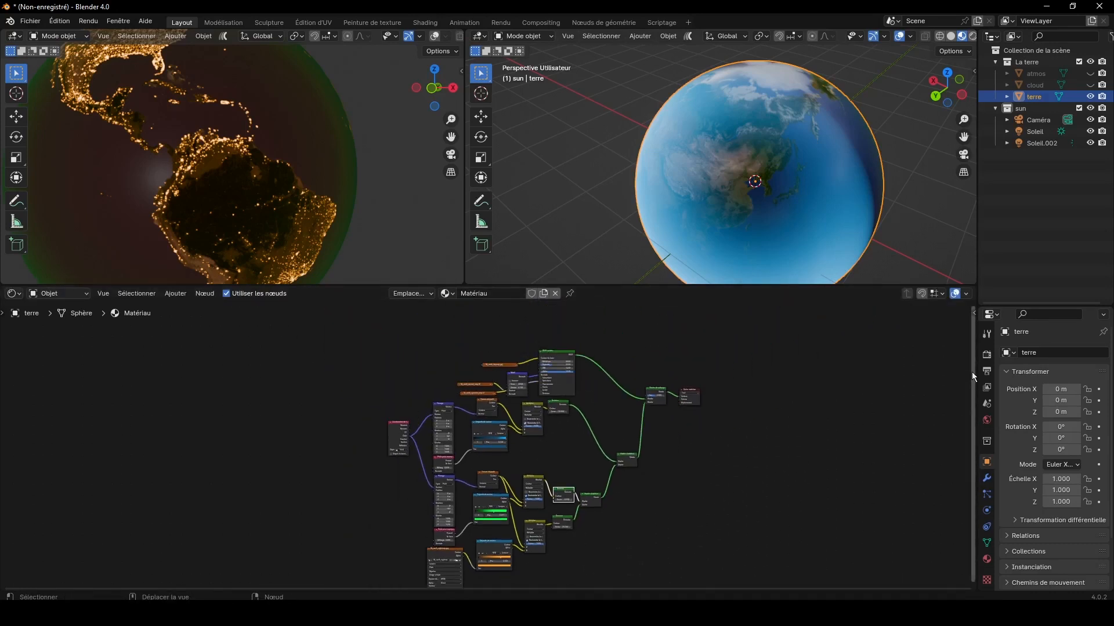
scroll(812, 375, "up", 2)
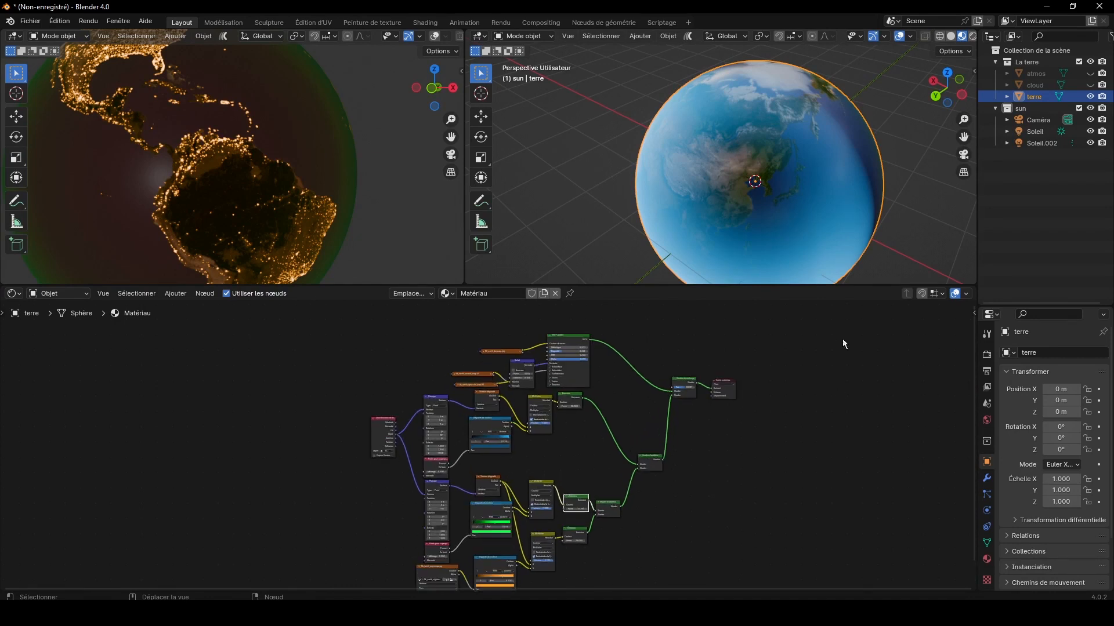
Step: Enable Flou lumineux in the render settings, with Seuil 0.914 and Rayon 7.295
left_click(987, 355)
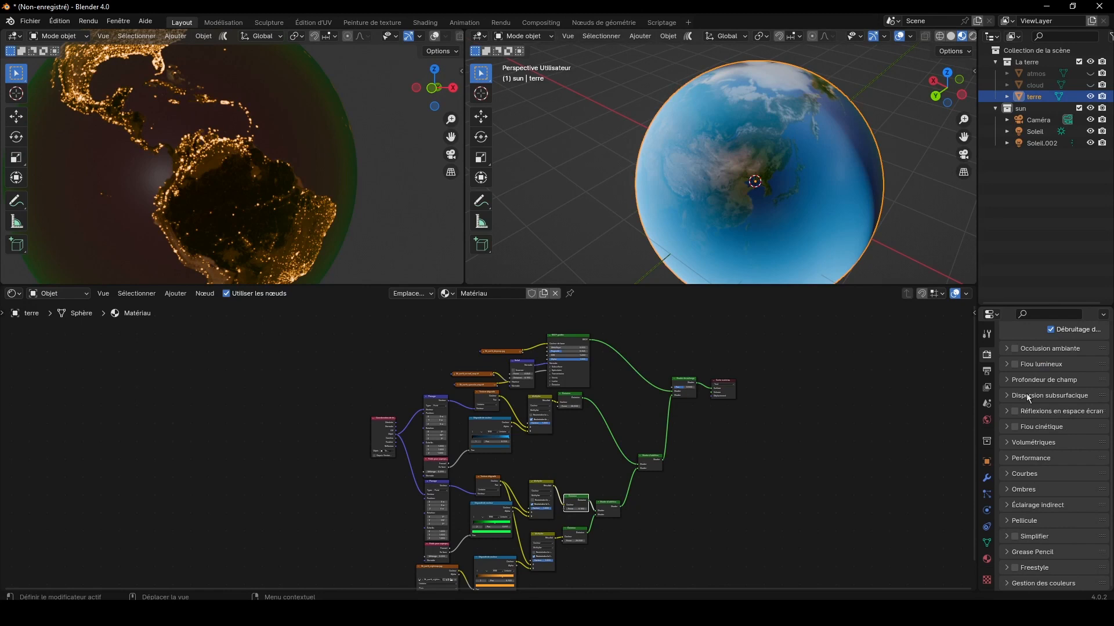
left_click(1014, 364)
left_click(453, 88)
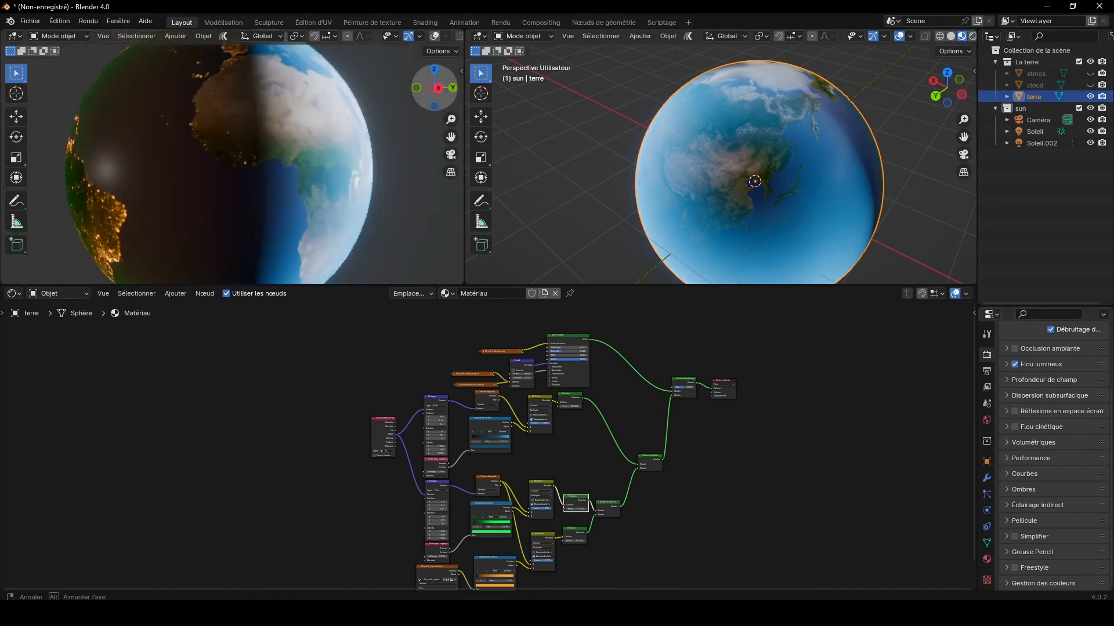
left_click(1006, 364)
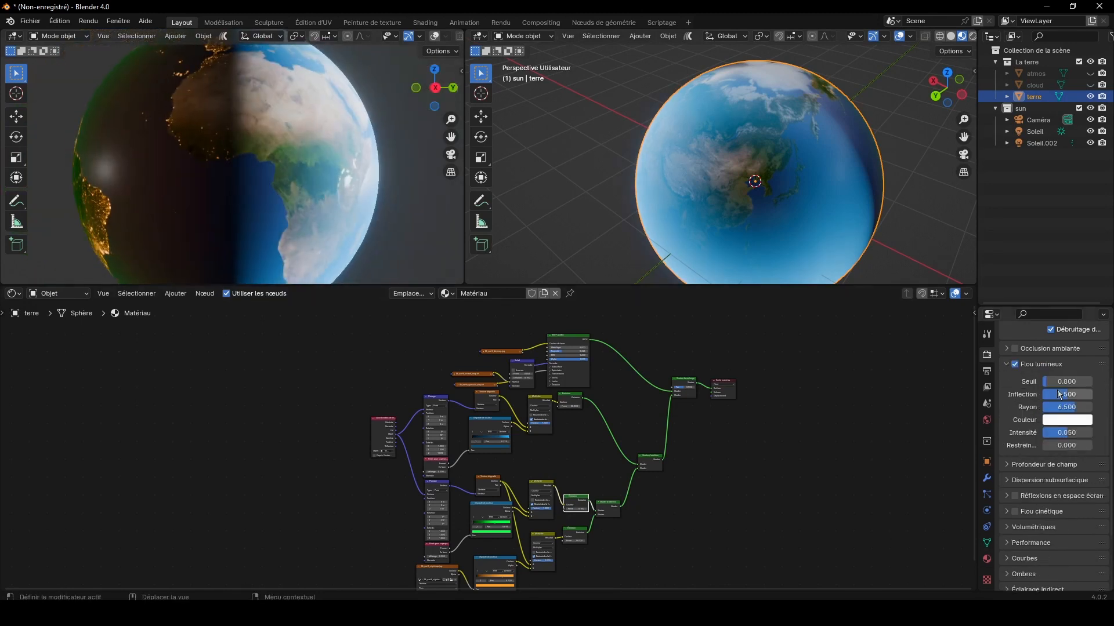
left_click_drag(1062, 382, 1073, 406)
Step: Set the Aspect in Gestion des couleurs to High Contrast and check the look of the globe
scroll(1066, 506, "down", 4)
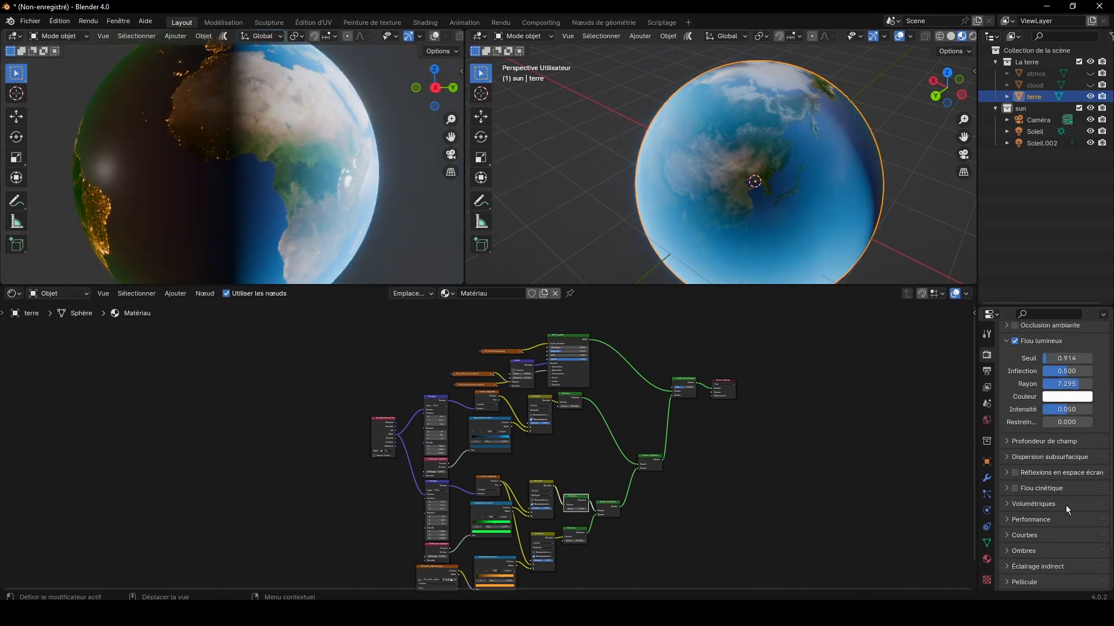
left_click(1045, 586)
scroll(1046, 586, "down", 5)
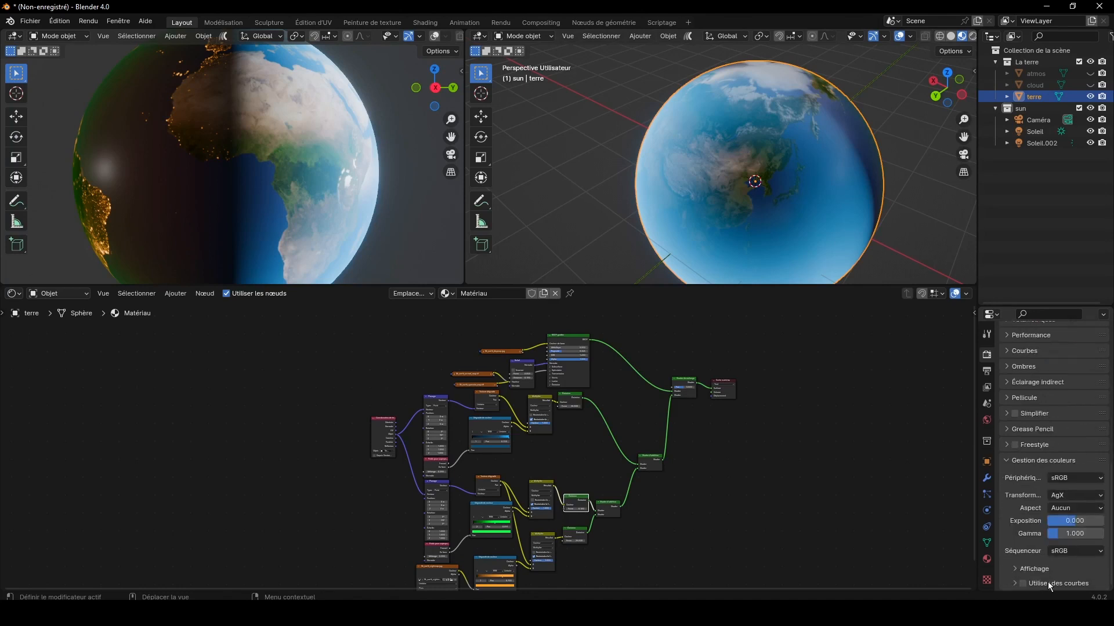
left_click(1075, 508)
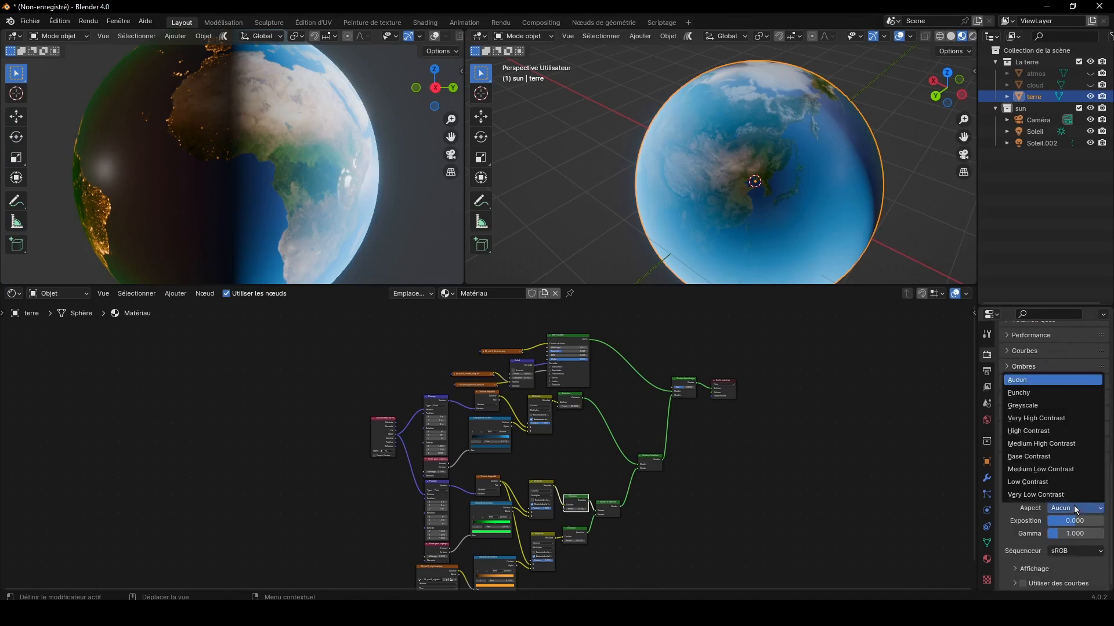
left_click(1033, 431)
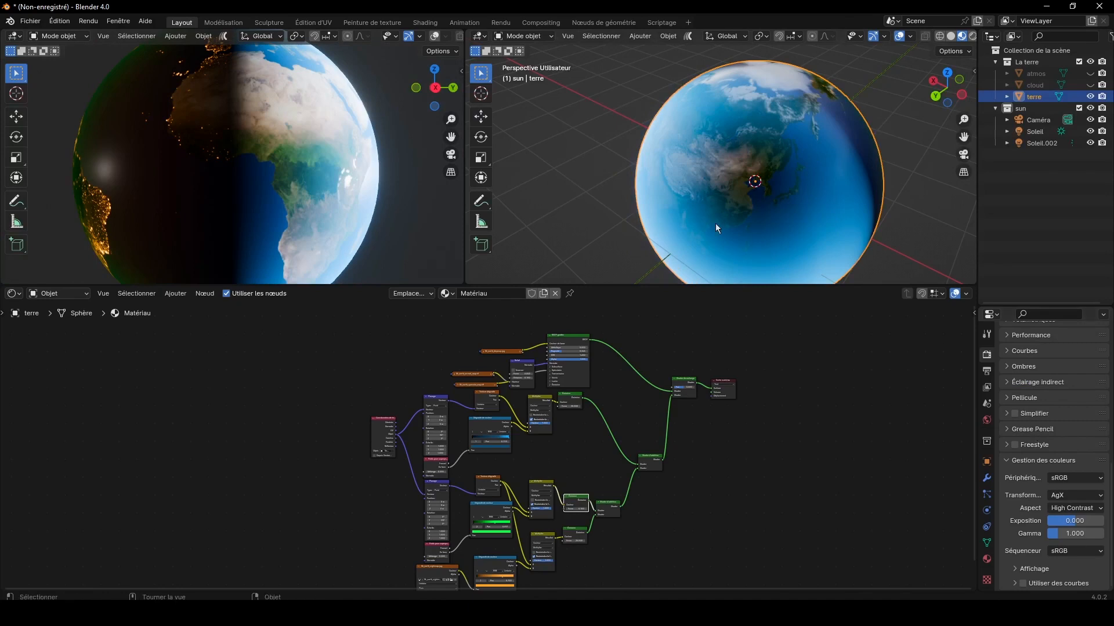
left_click_drag(435, 91, 458, 105)
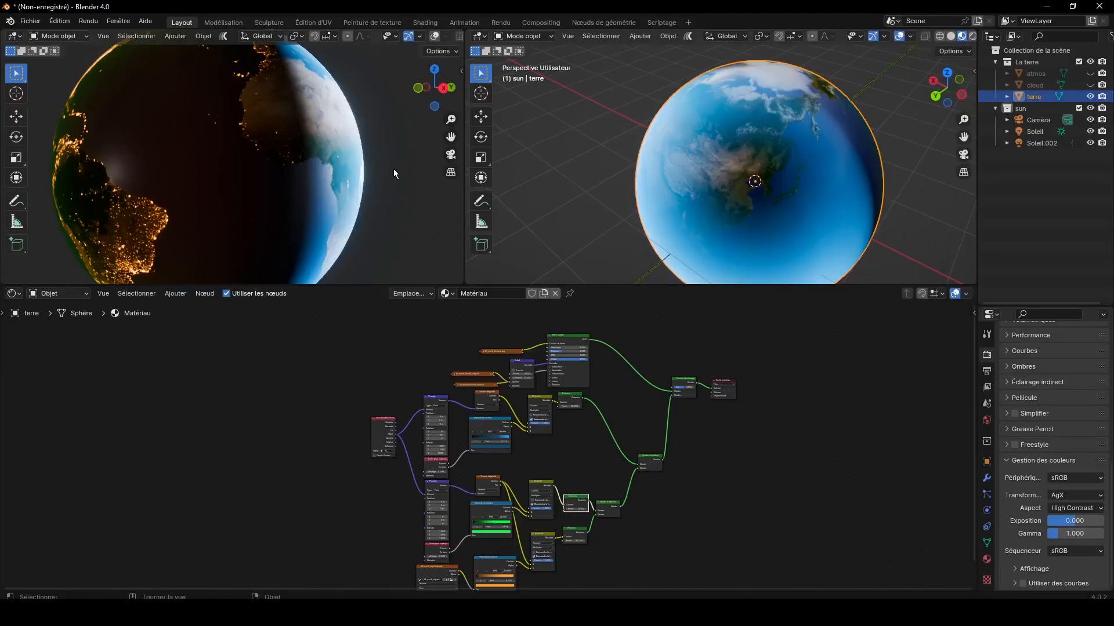
Step: Unhide the cloud sphere and give it a new material named "cloud"
scroll(393, 169, "down", 3)
left_click_drag(434, 87, 389, 89)
left_click(1091, 85)
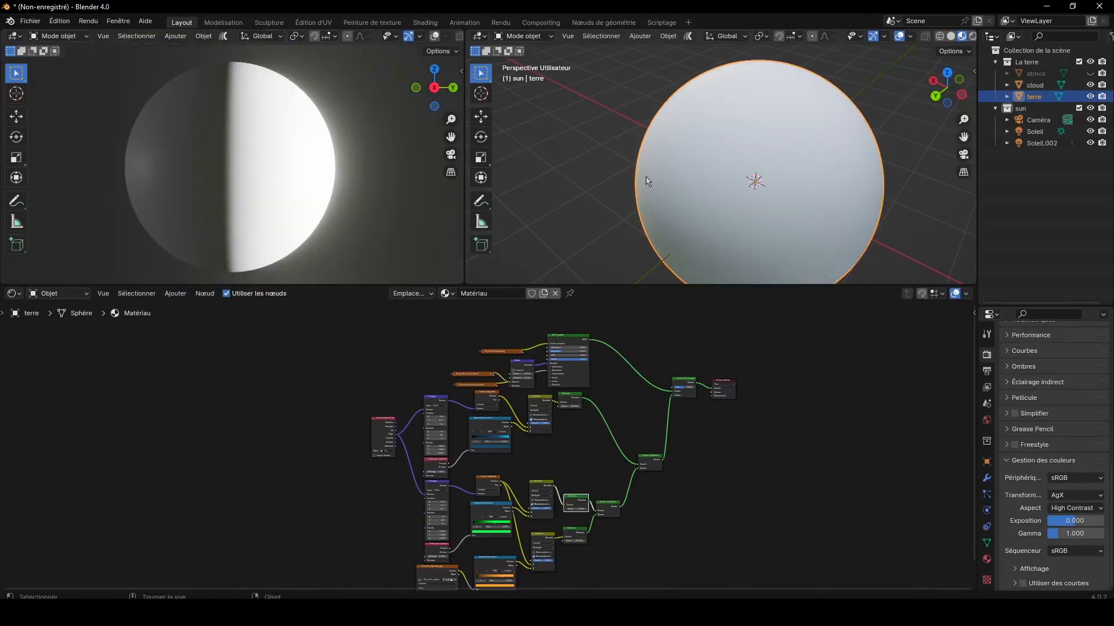
left_click(1046, 84)
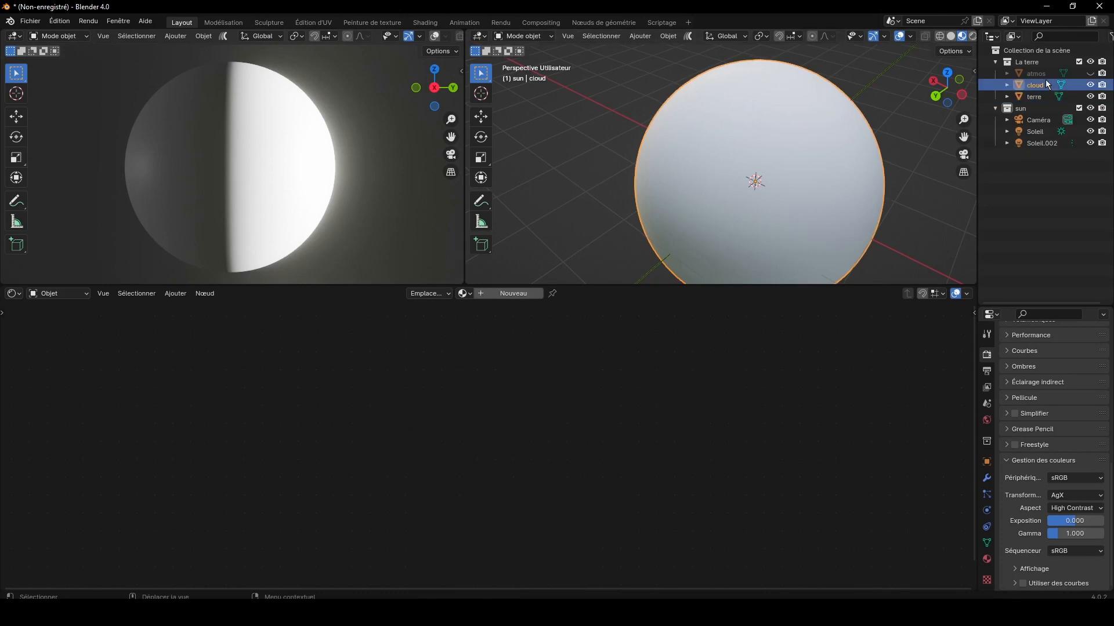
left_click(514, 293)
left_click(514, 294)
type("cloud")
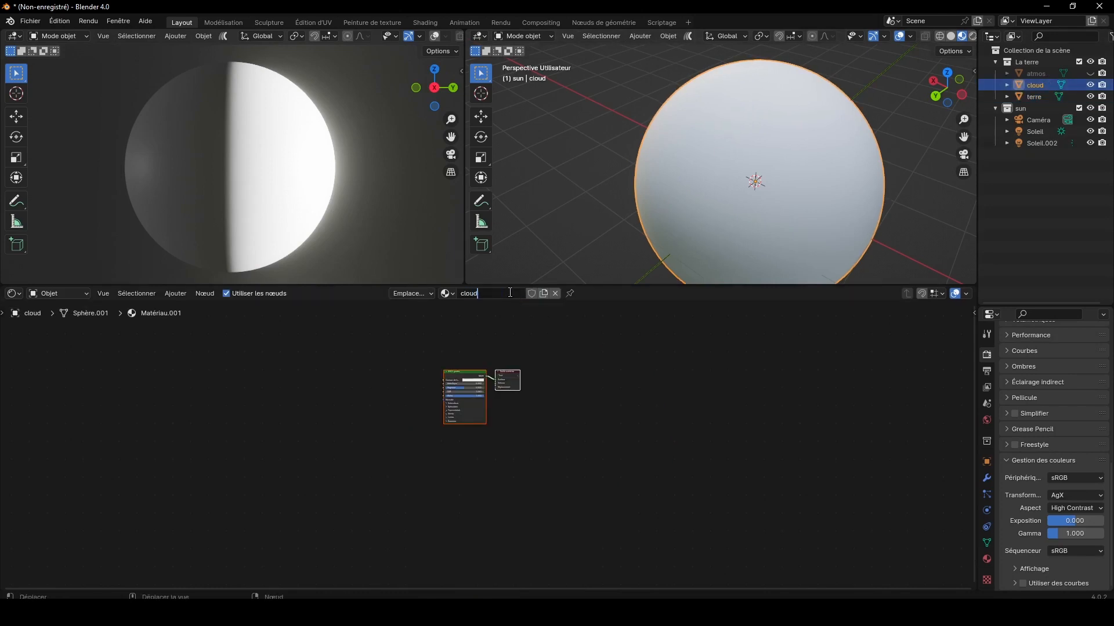
key("Return")
Step: Space out the cloud material's nodes and insert a Shader de mélange between BSDF guidée and Sortie matériau
scroll(568, 413, "up", 3)
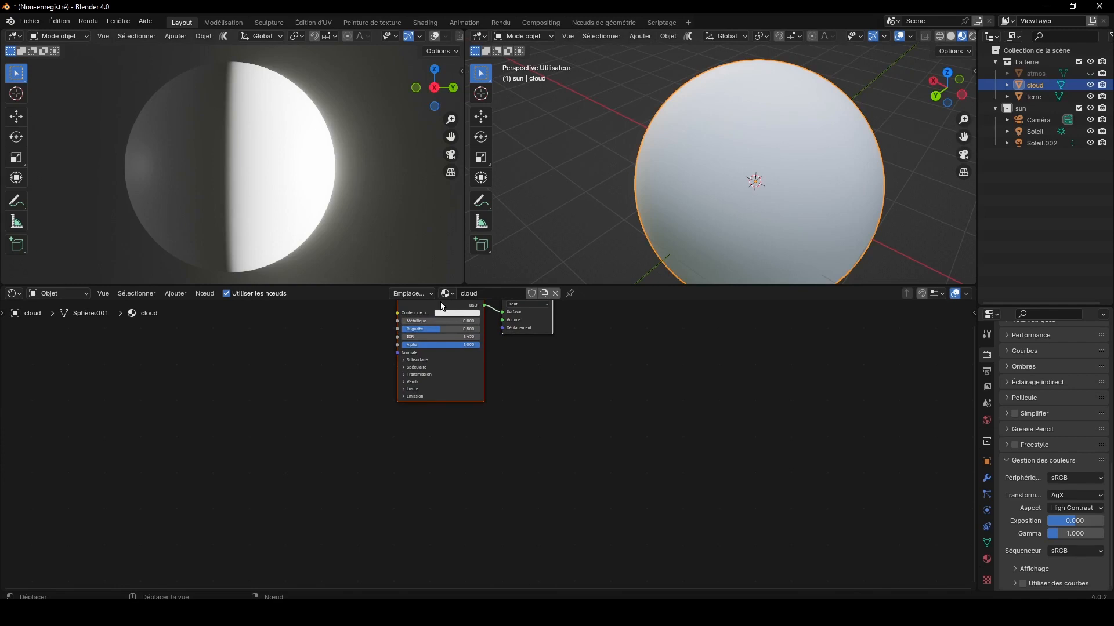
left_click_drag(441, 303, 453, 365)
scroll(659, 443, "up", 2)
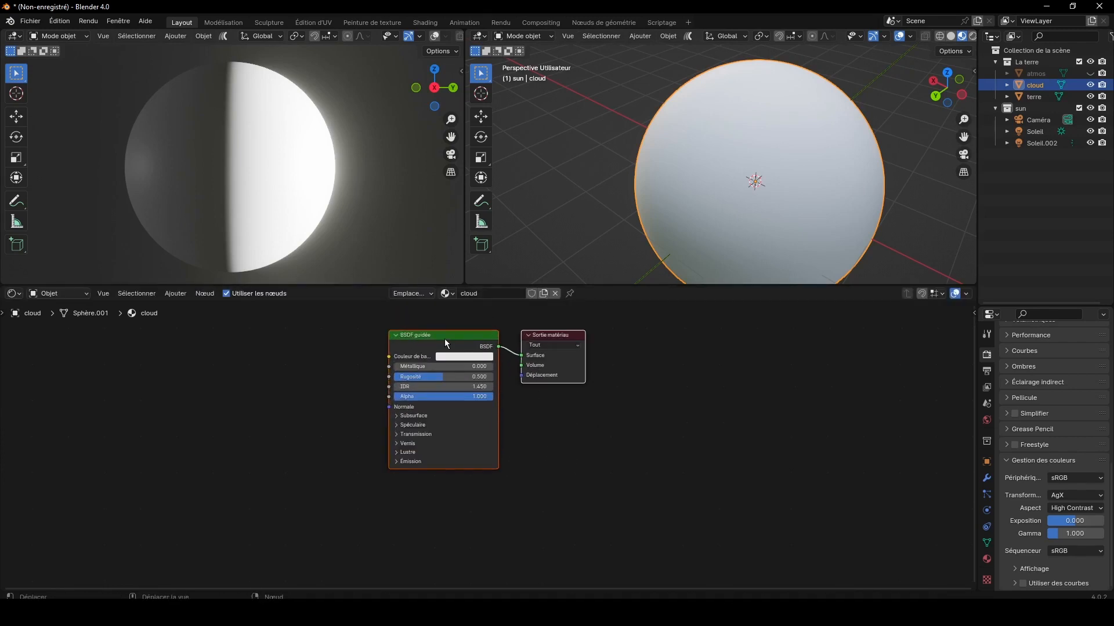
left_click(560, 376)
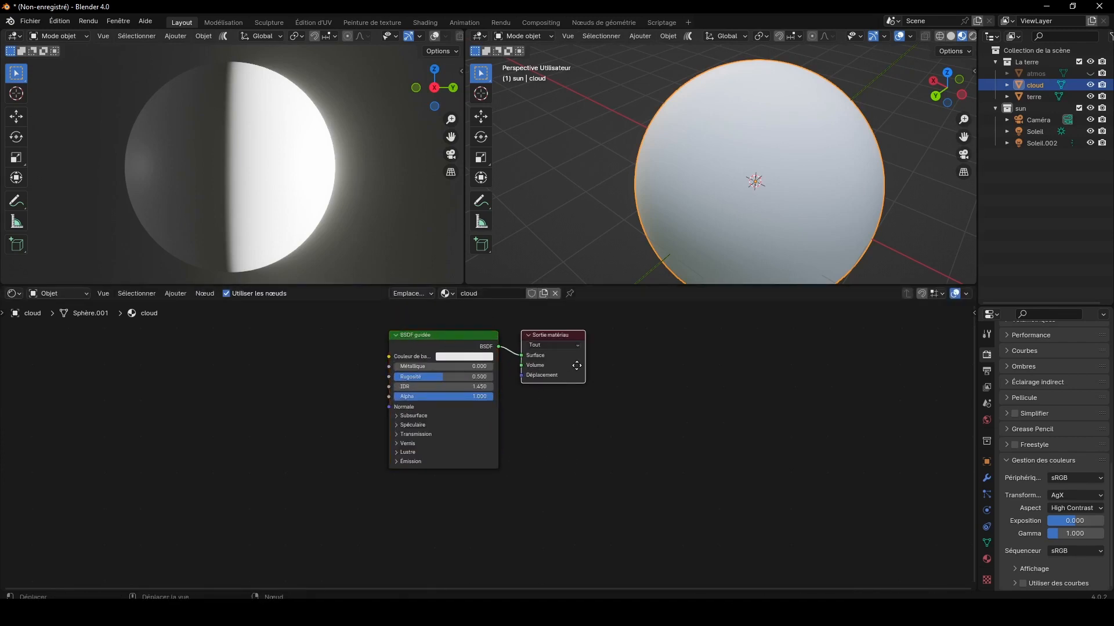
left_click_drag(560, 377, 687, 392)
left_click(173, 294)
mouse_move(192, 358)
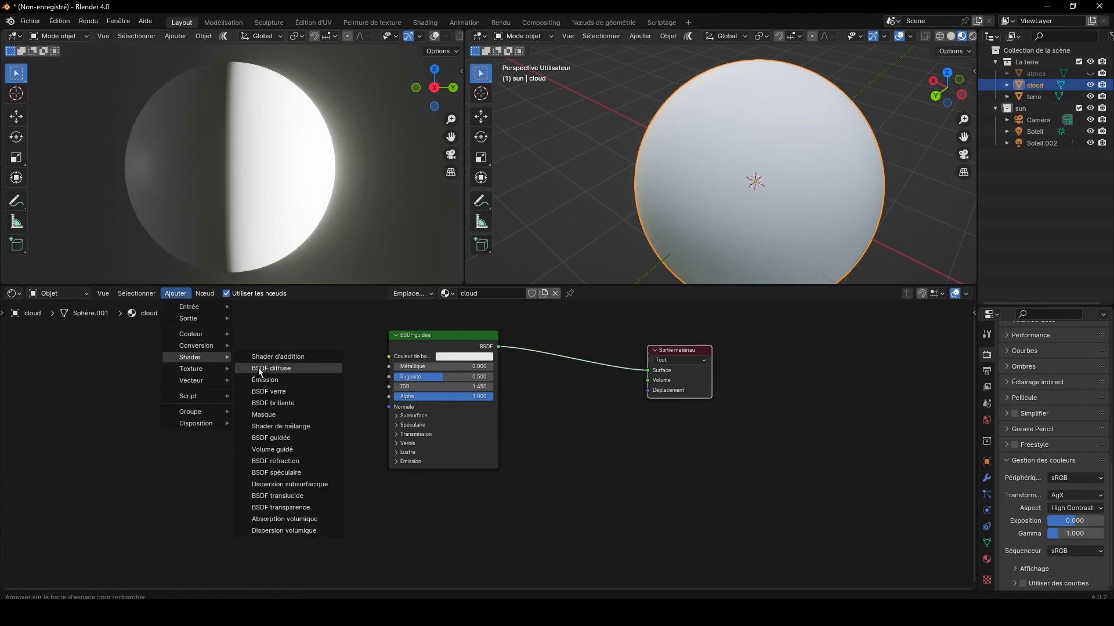
left_click(549, 357)
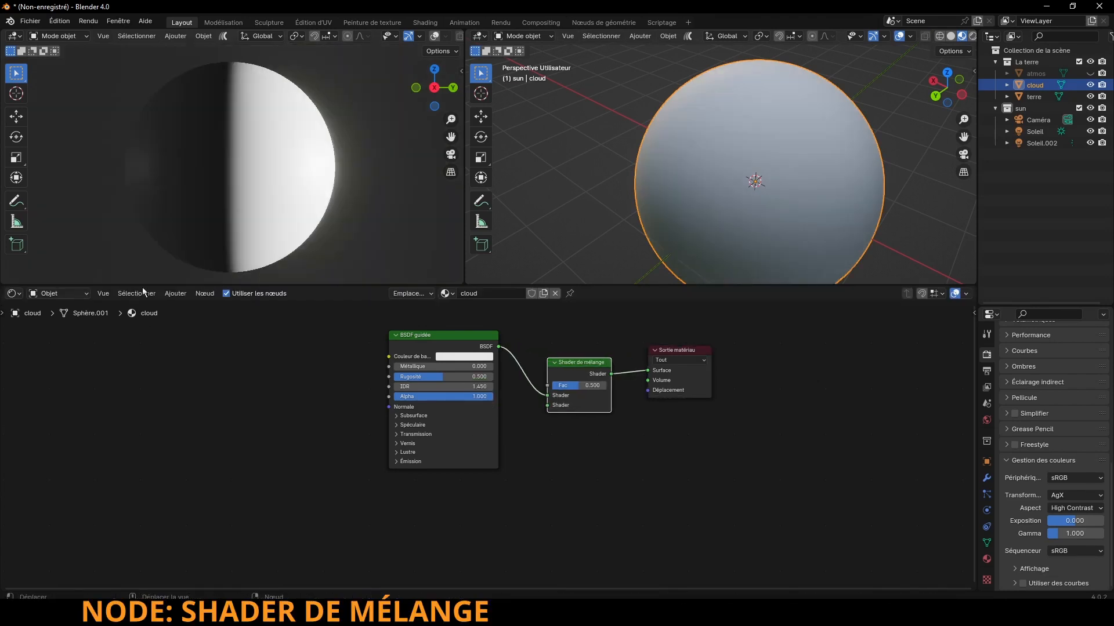
Step: Add a BSDF transparence node below BSDF guidée and connect it to the second Shader input of Shader de mélange
left_click(175, 294)
mouse_move(190, 357)
left_click(281, 507)
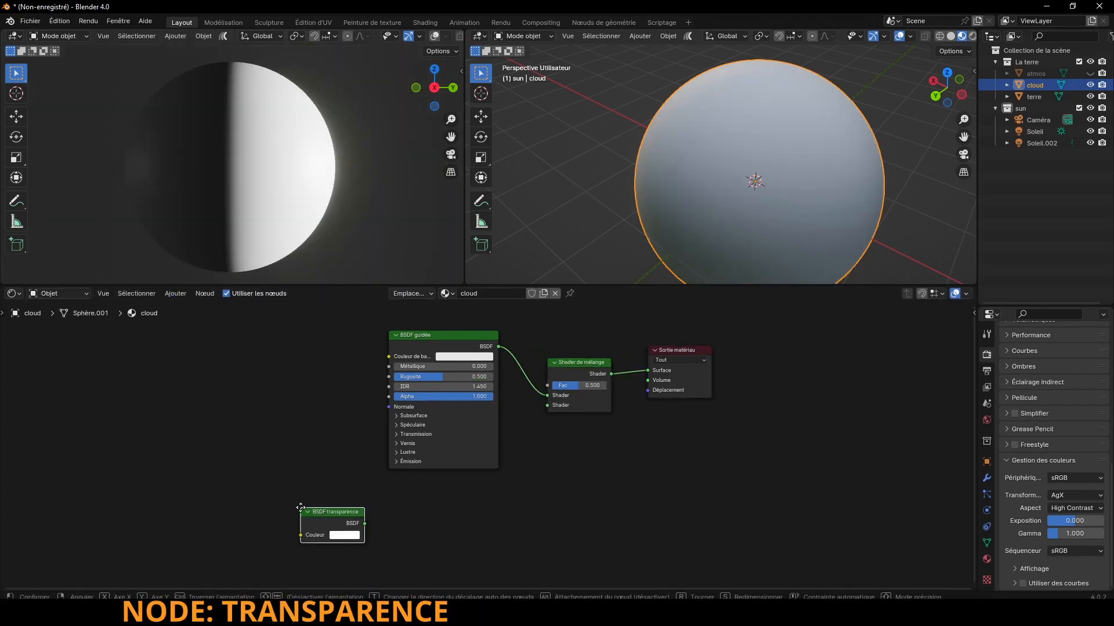
left_click(450, 480)
left_click_drag(480, 488, 546, 404)
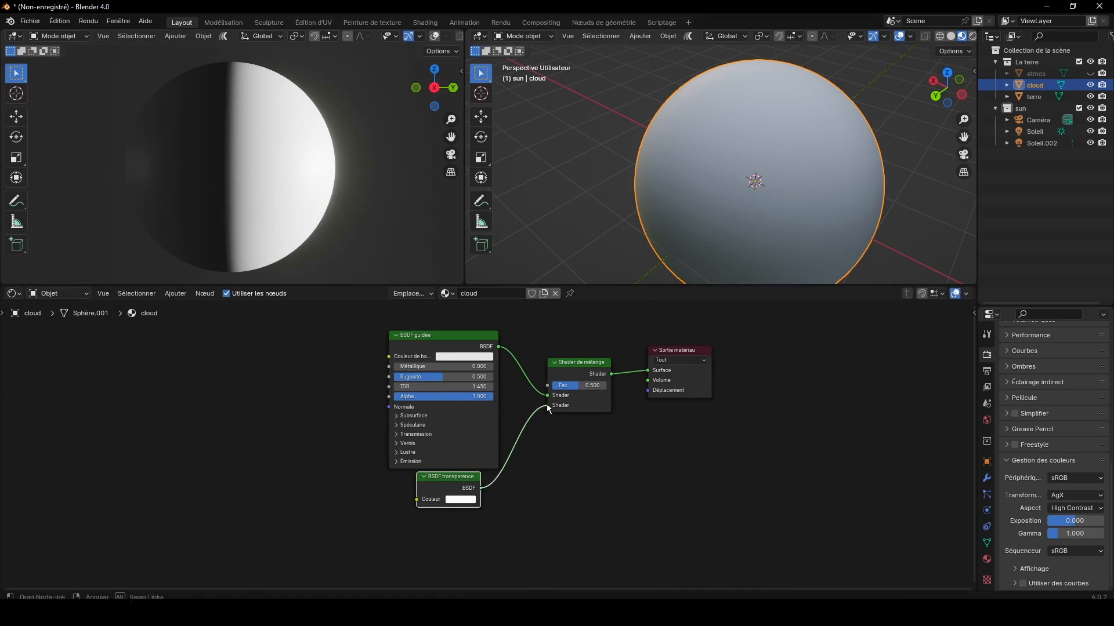
Step: Bring 8k_earth_clouds.jpg from the terre folder into the cloud material and connect its Couleur to BSDF guidée's Couleur de base
key("alt+Tab")
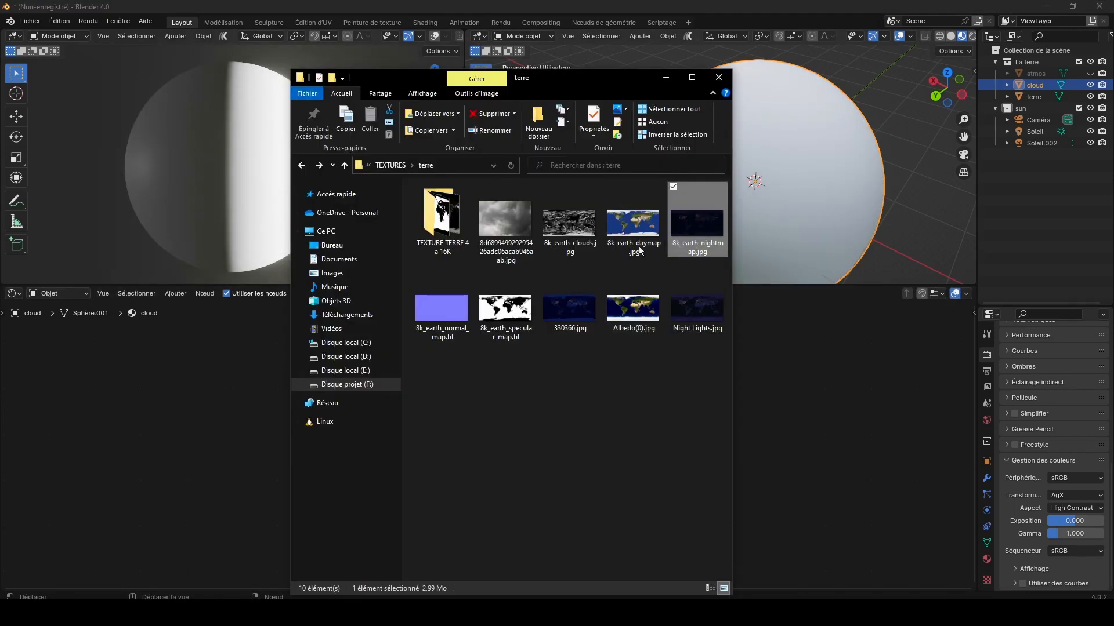
left_click_drag(569, 225, 236, 370)
left_click(236, 371)
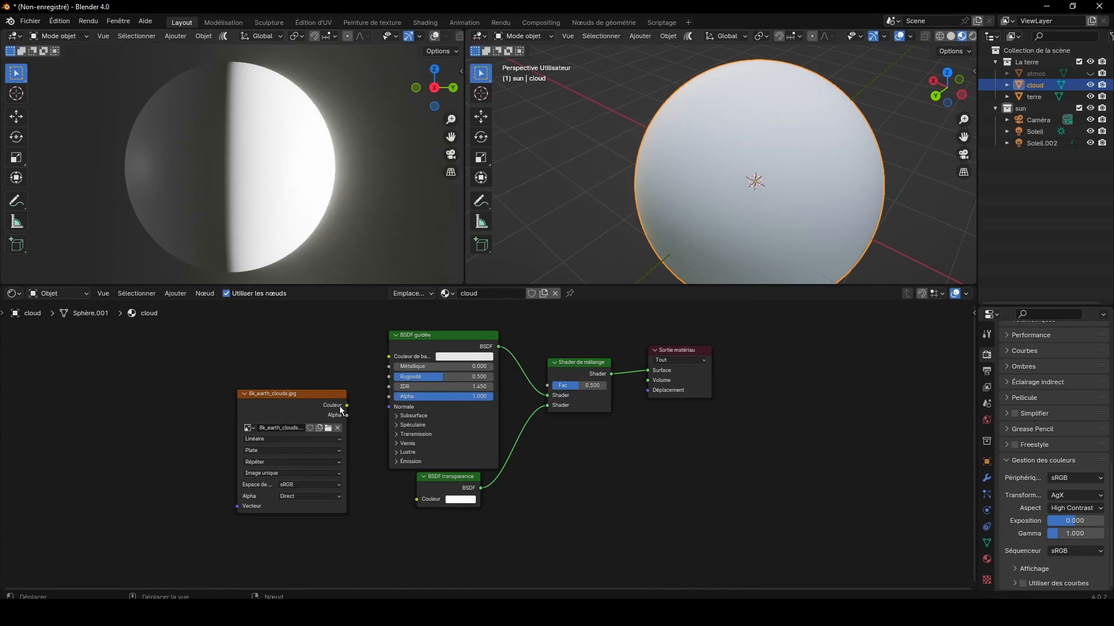
left_click_drag(346, 405, 388, 356)
Step: Set the Rugosité of the cloud material's BSDF guidée to 0.741 and collapse the node
mouse_move(443, 379)
left_mouse_down()
mouse_move(464, 378)
mouse_move(452, 377)
left_mouse_up()
left_click(411, 426)
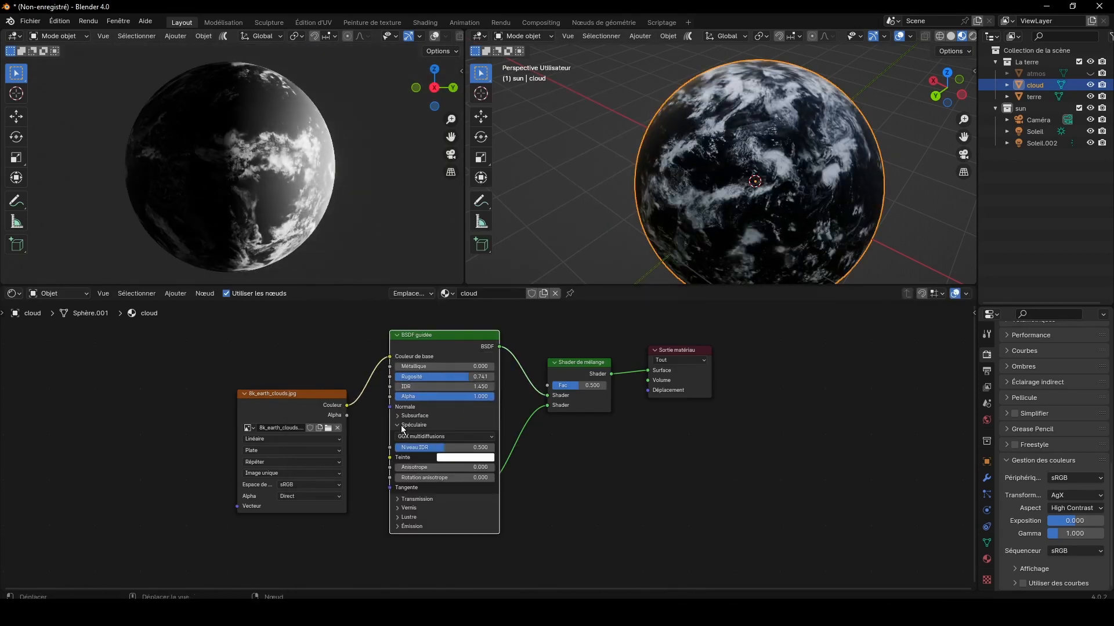
left_click(398, 335)
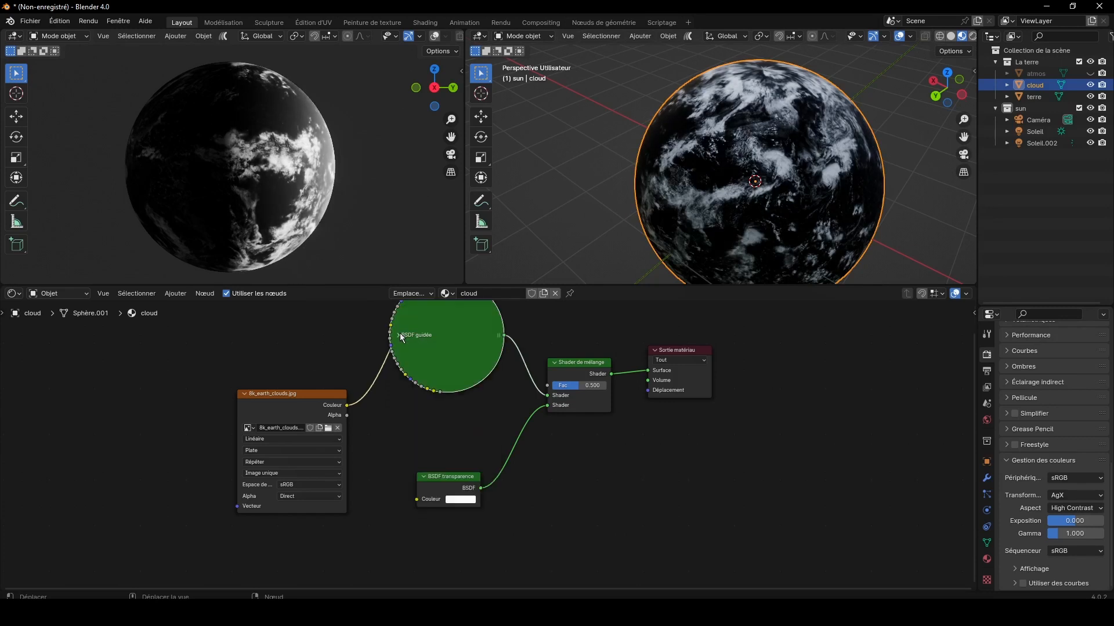
Step: Set the cloud material's blend mode to Mélange alpha and expand its BSDF guidée node
left_click(987, 559)
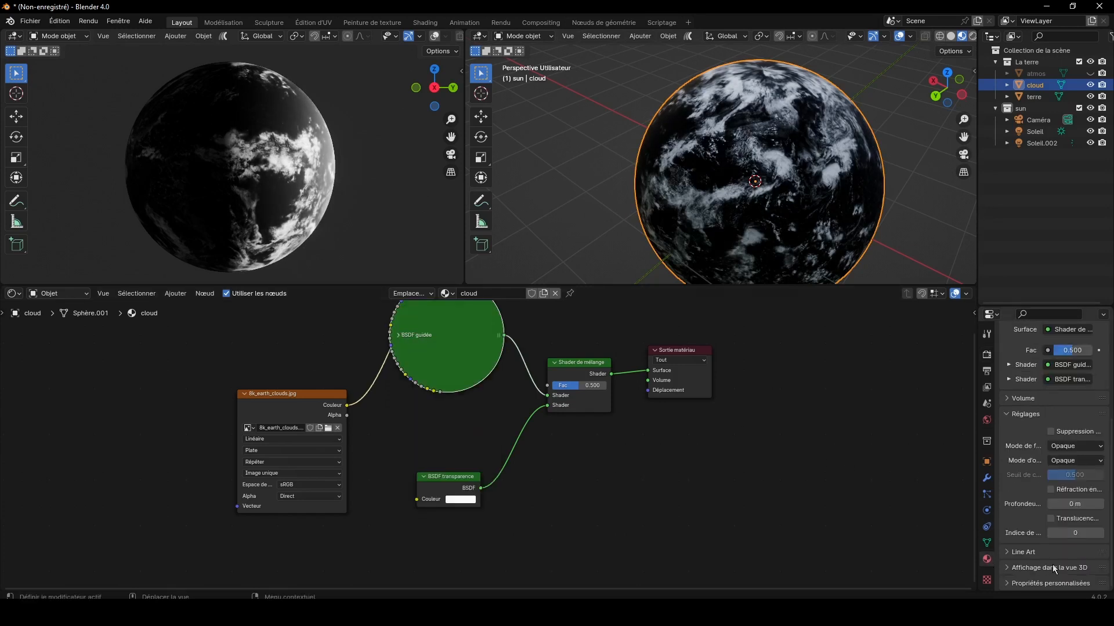
left_click(1087, 445)
left_click(1069, 502)
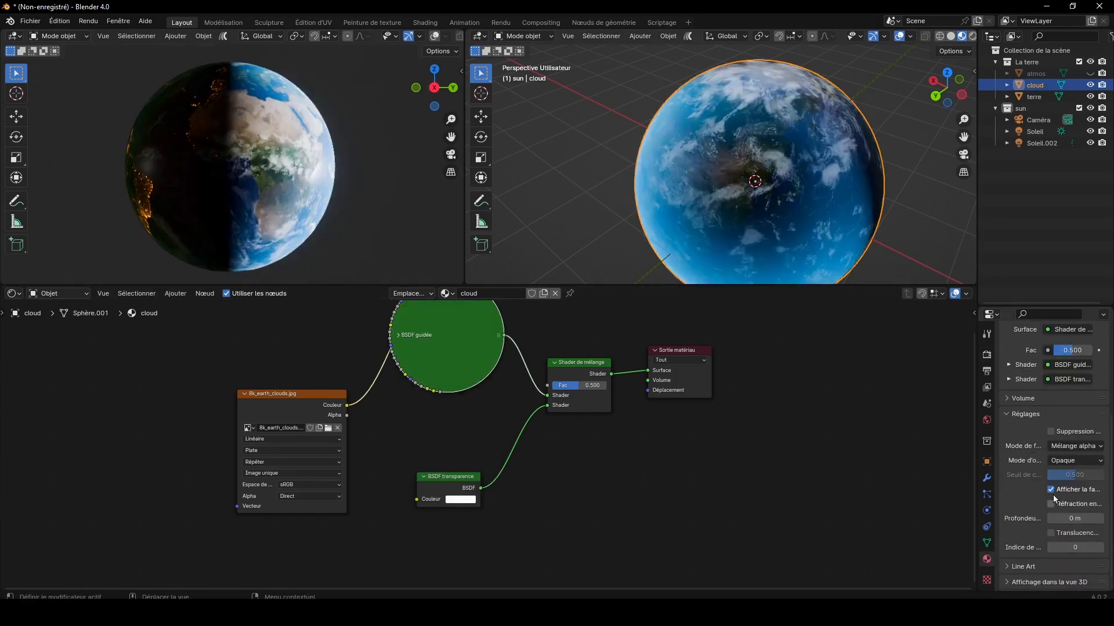
left_click(397, 335)
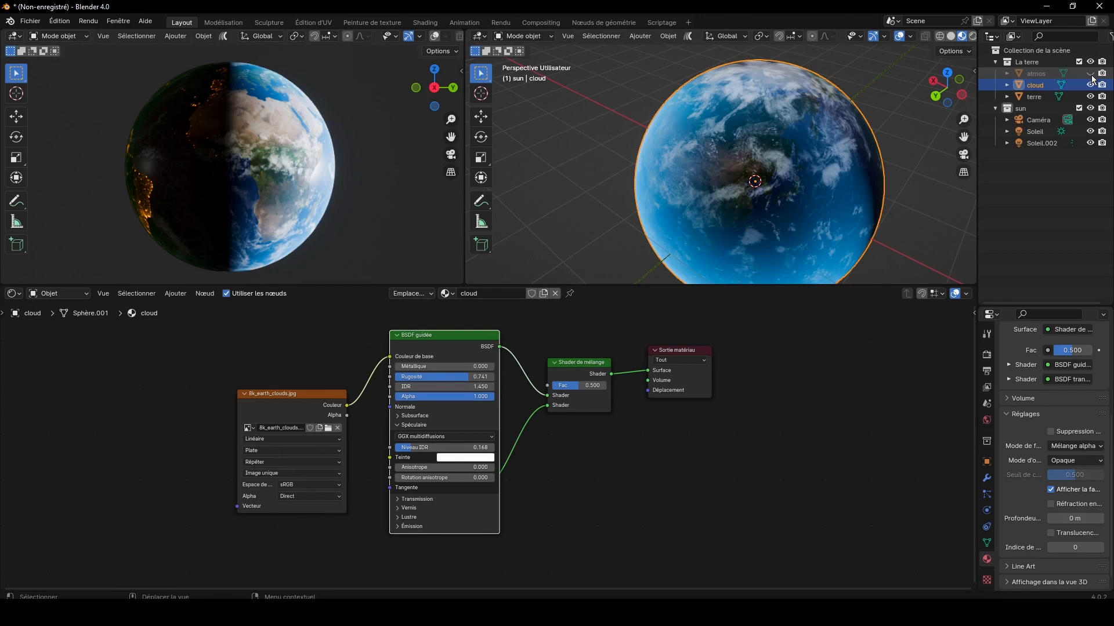
Step: Unhide the atmos sphere and rename the terre object's material to terre
left_click(1090, 74)
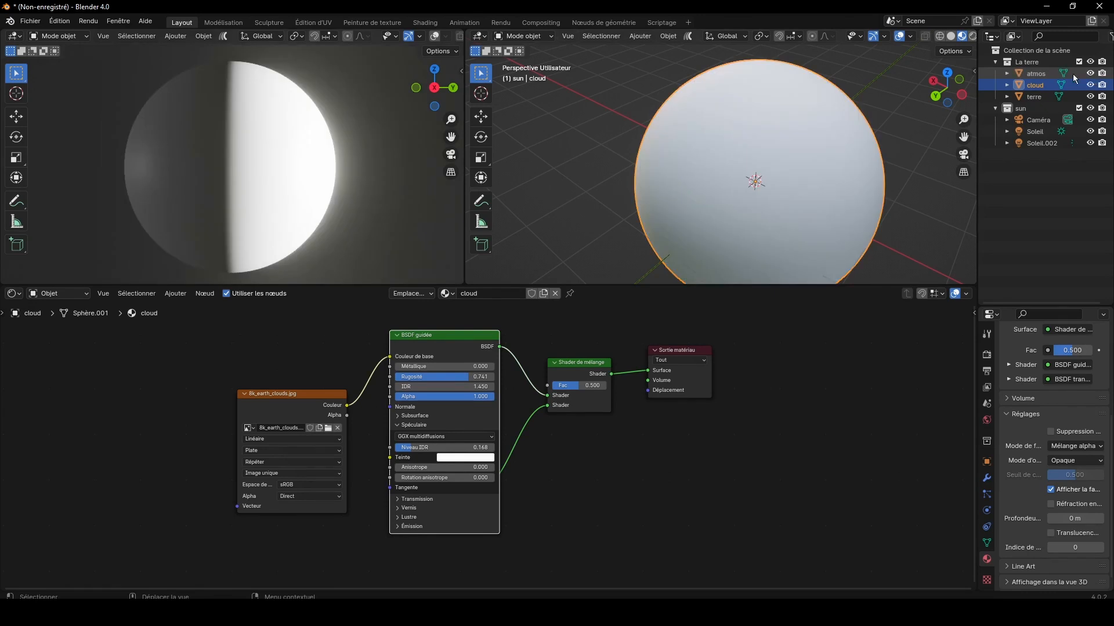
left_click(1051, 74)
left_click(463, 294)
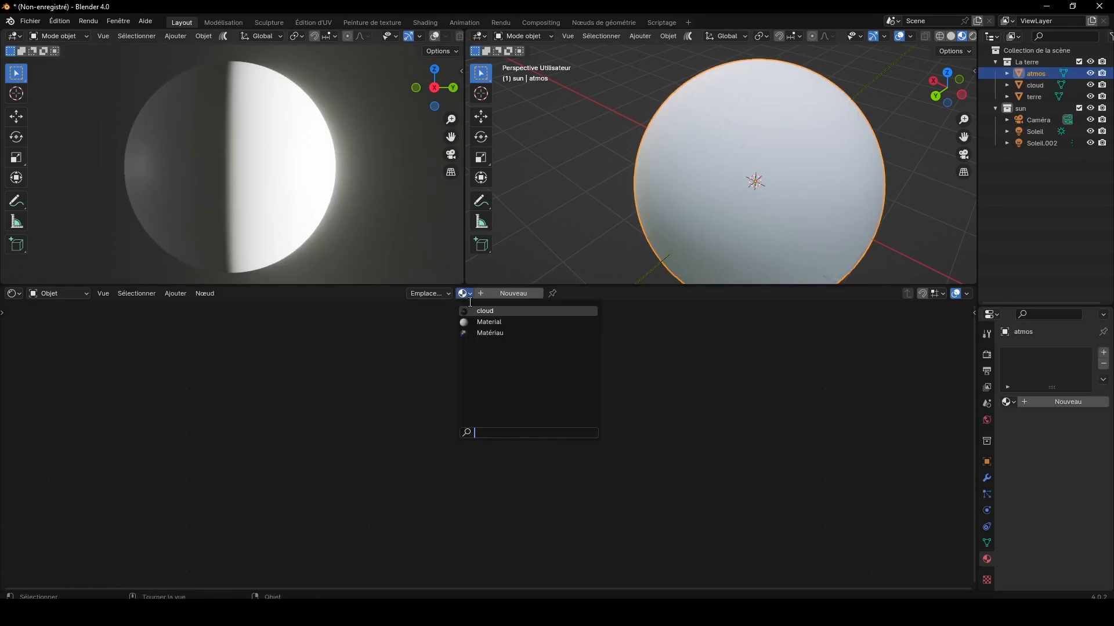
left_click(1036, 97)
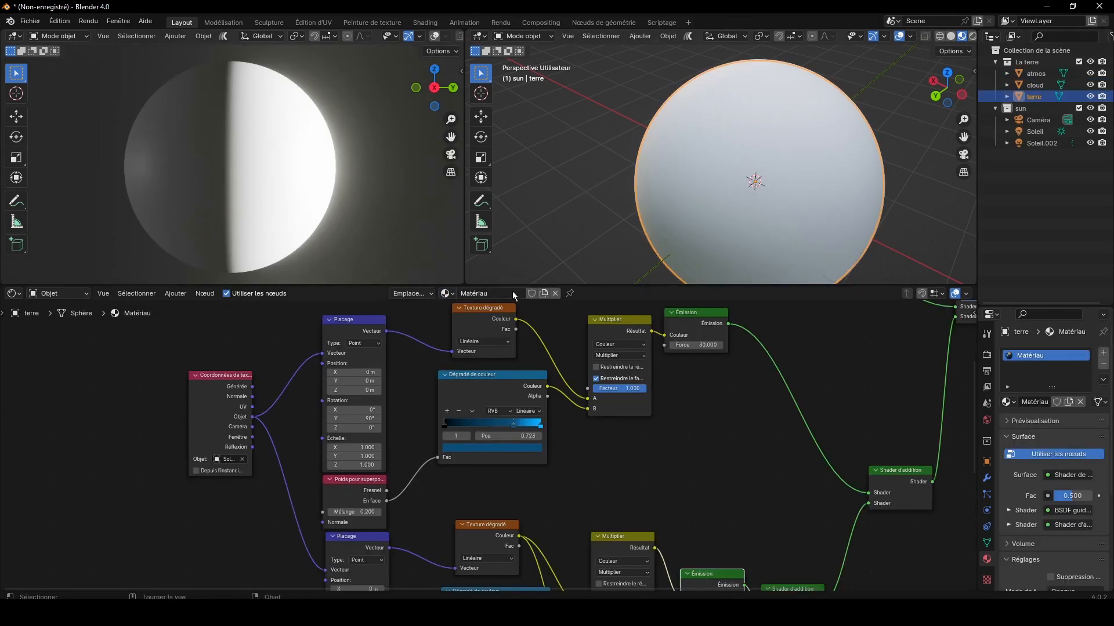
double_click(509, 293)
type("terre")
key("Return")
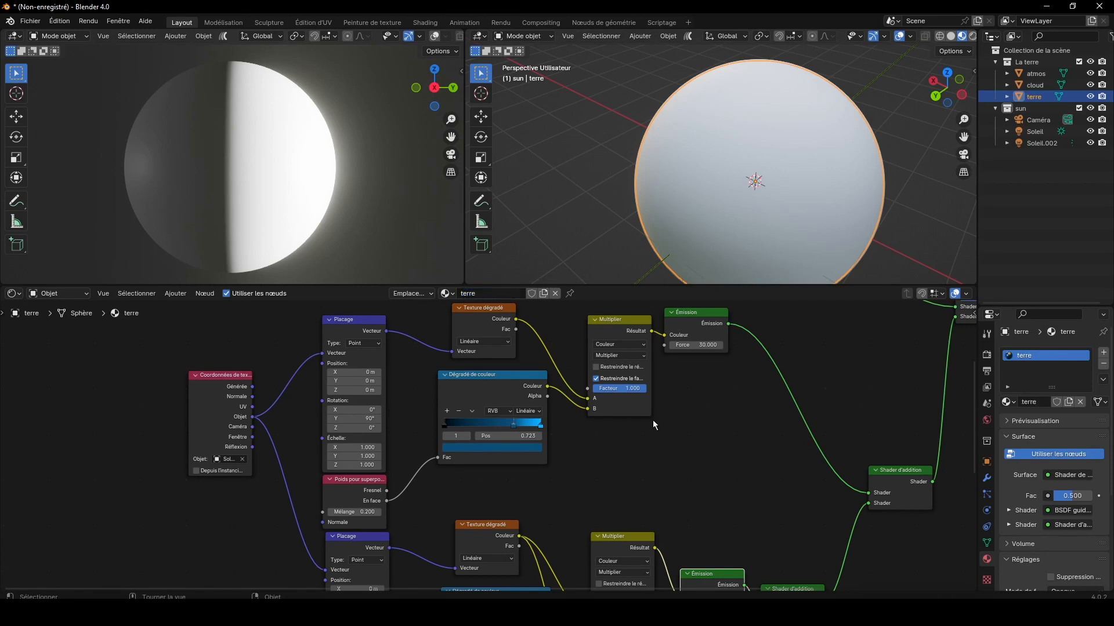
Step: Assign the terre material to the atmos object, make it an independent copy and name the copy atmos
left_click(1035, 74)
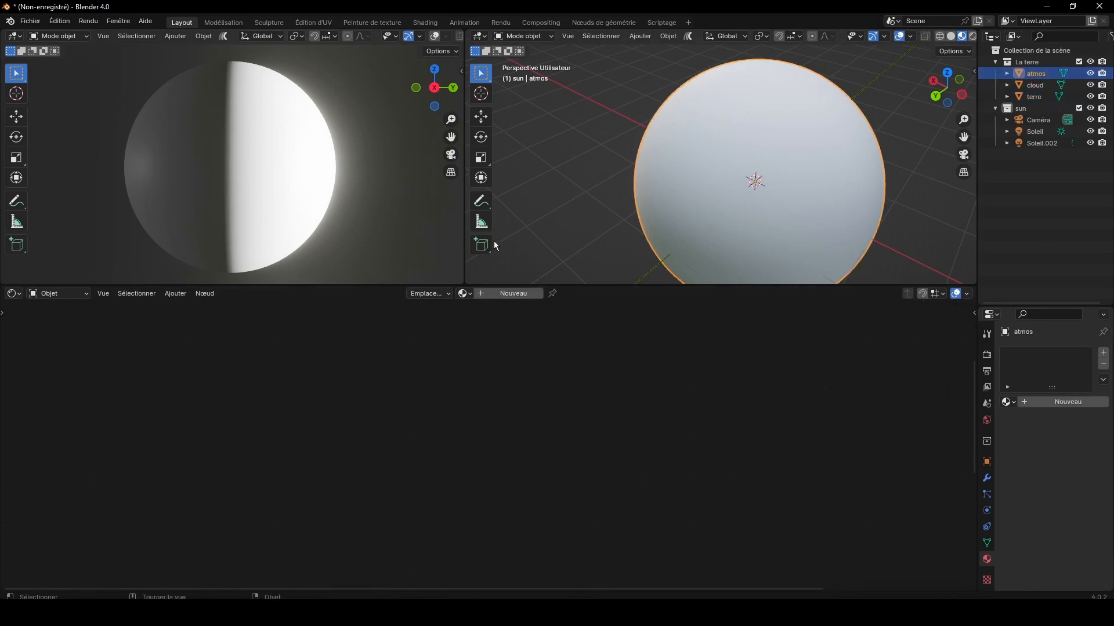
left_click(467, 294)
left_click(494, 334)
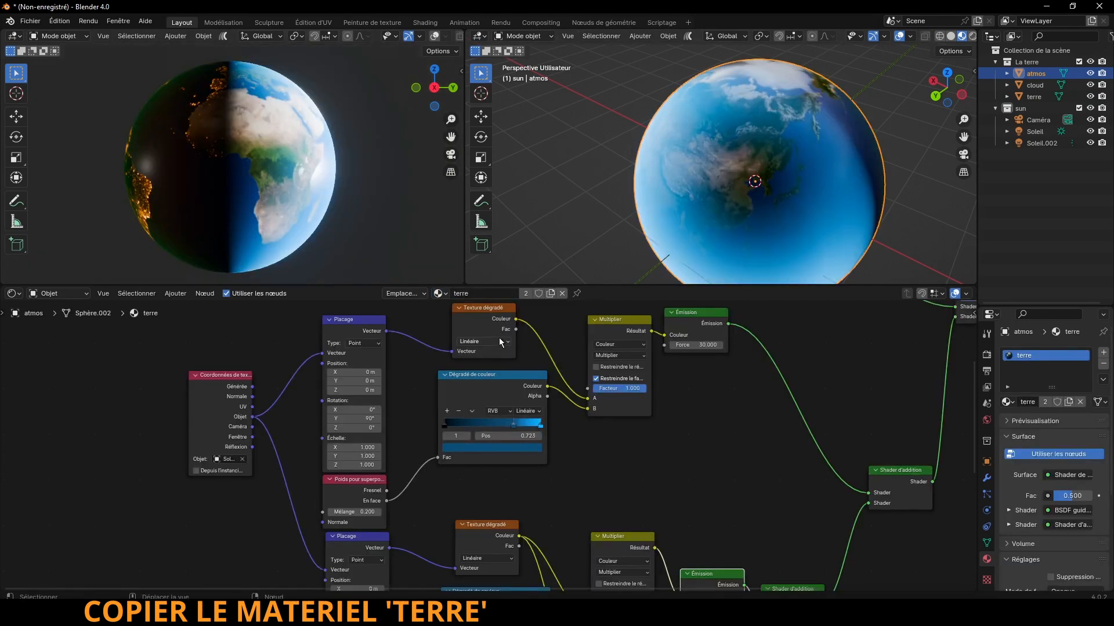
left_click(551, 293)
left_click(511, 294)
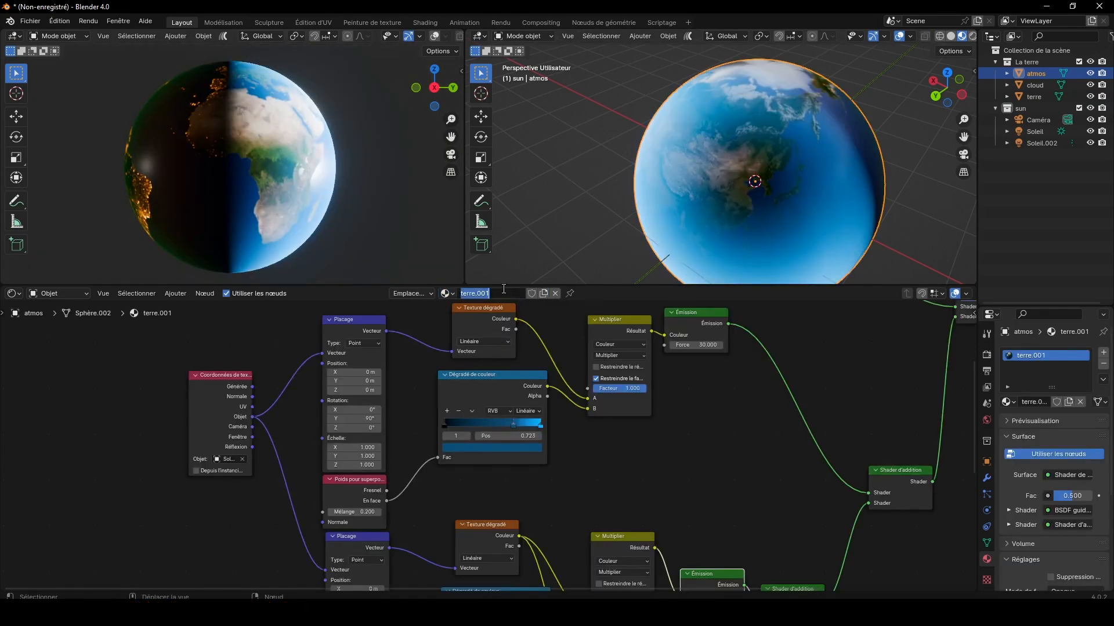
type("atmos")
key("Return")
Step: Delete the BSDF guidée node and the Earth surface texture and relief nodes feeding it from the atmos material
scroll(659, 461, "down", 3)
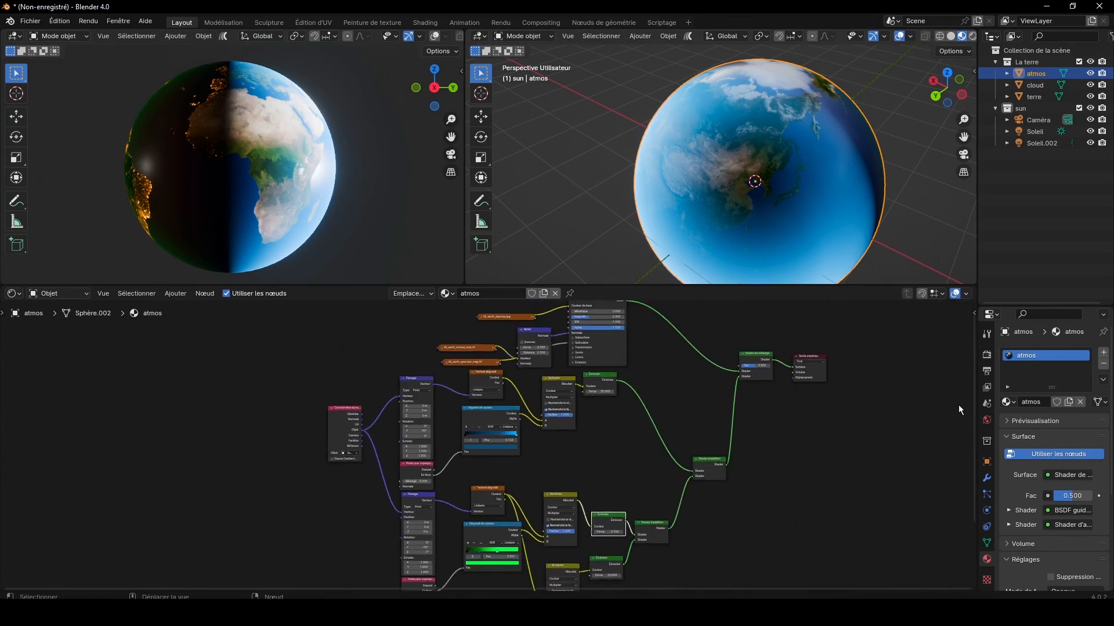
left_click_drag(972, 395, 971, 347)
left_click_drag(433, 337, 618, 426)
key("x")
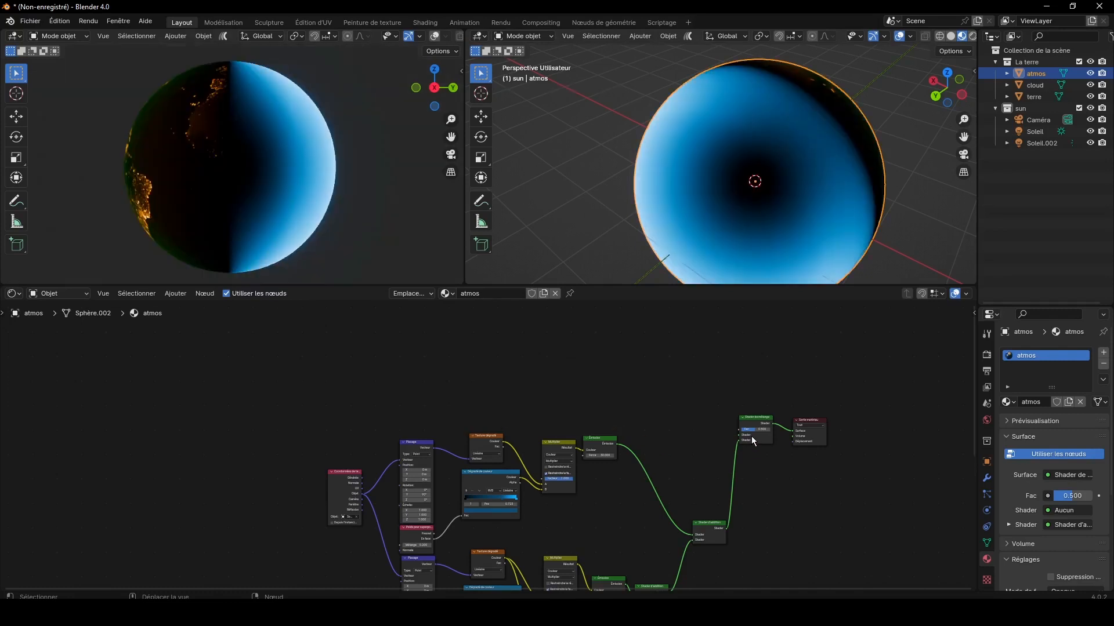
Step: Add a BSDF transparence node and connect it to the first Shader input of Shader de mélange
scroll(753, 441, "up", 2)
left_click(175, 293)
mouse_move(184, 345)
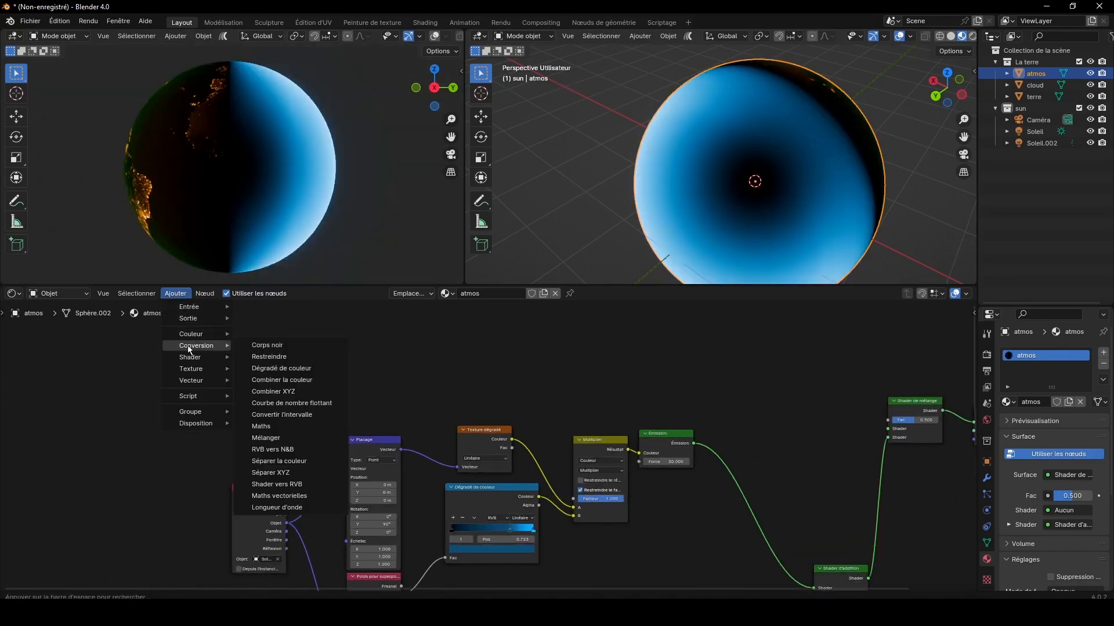
left_click(272, 499)
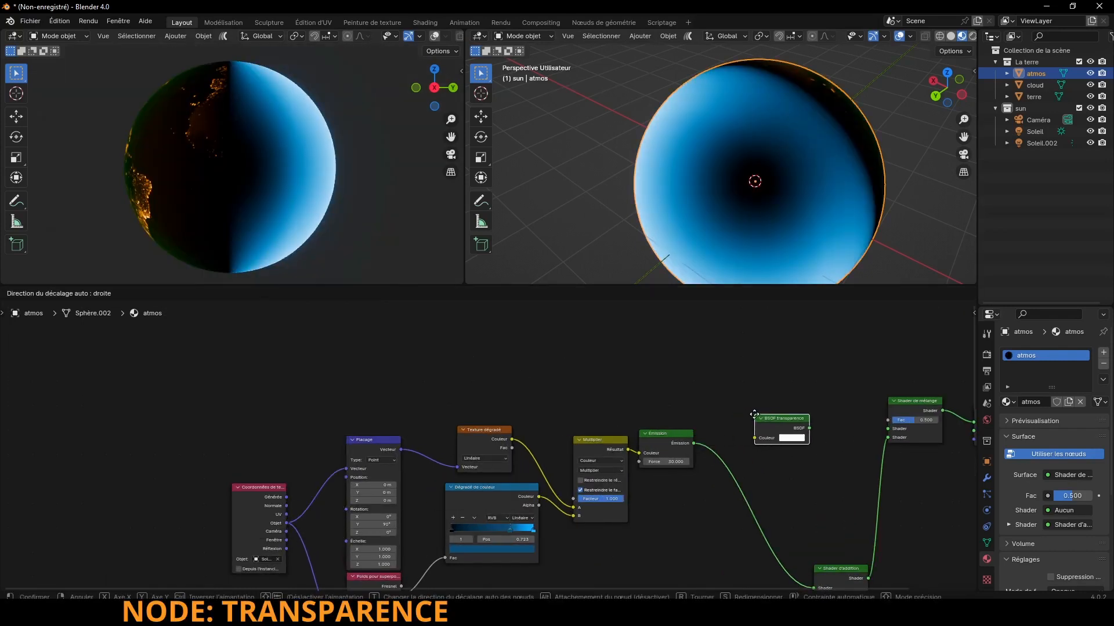
left_click(754, 414)
left_click_drag(809, 428, 887, 428)
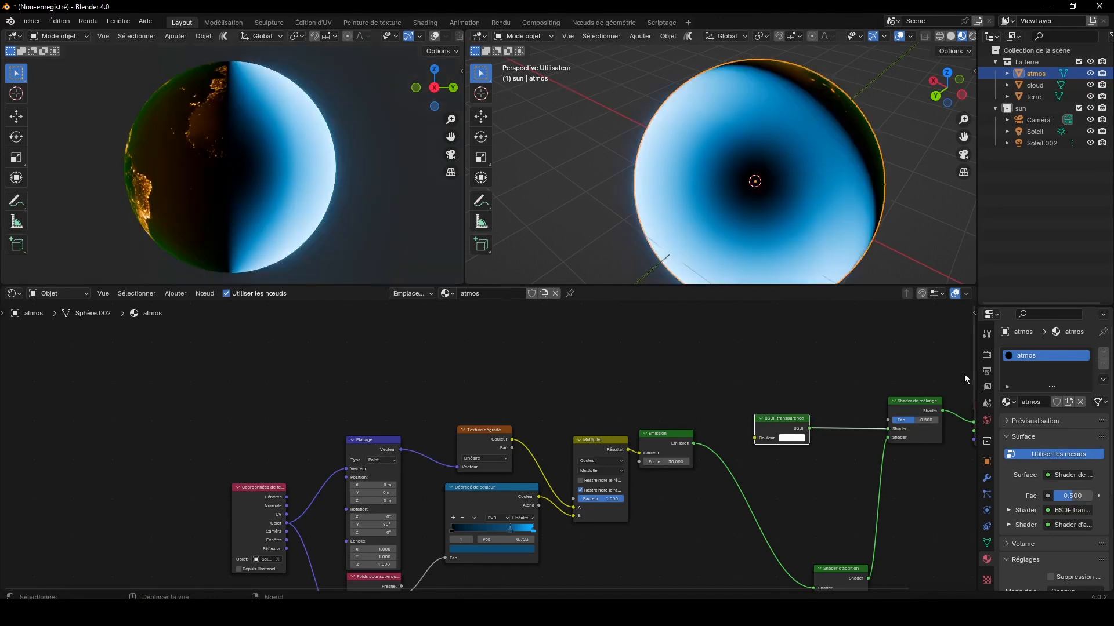
Step: Delete the night-light nodes below the green branch of the atmos material, including the white Émission node
left_click_drag(972, 361, 973, 541)
left_click_drag(590, 556, 407, 454)
key("x")
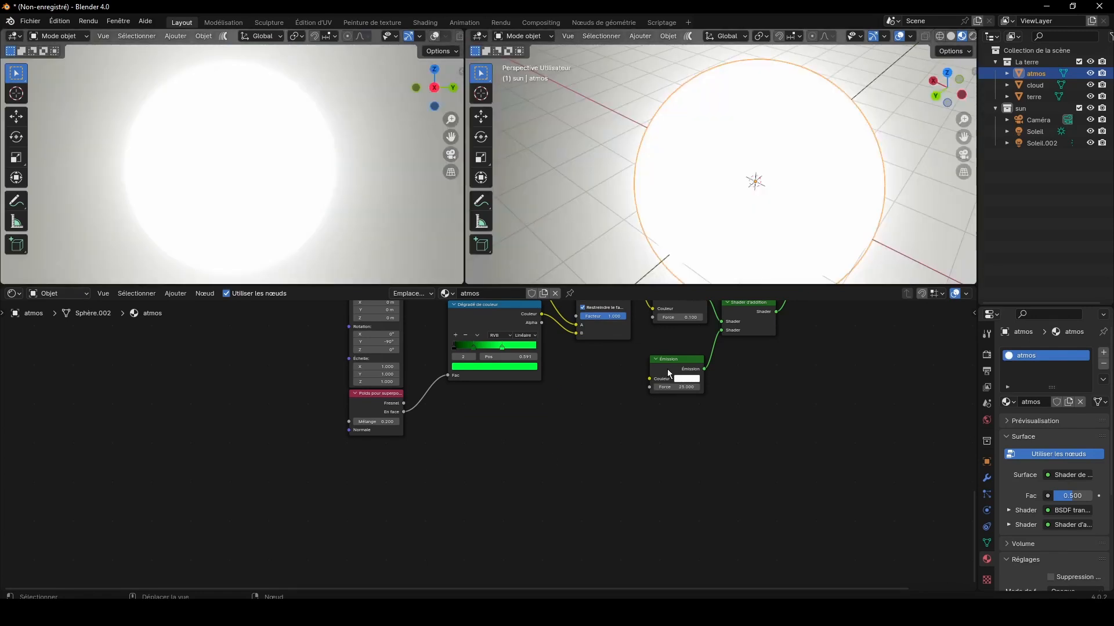
left_click(667, 369)
key("x")
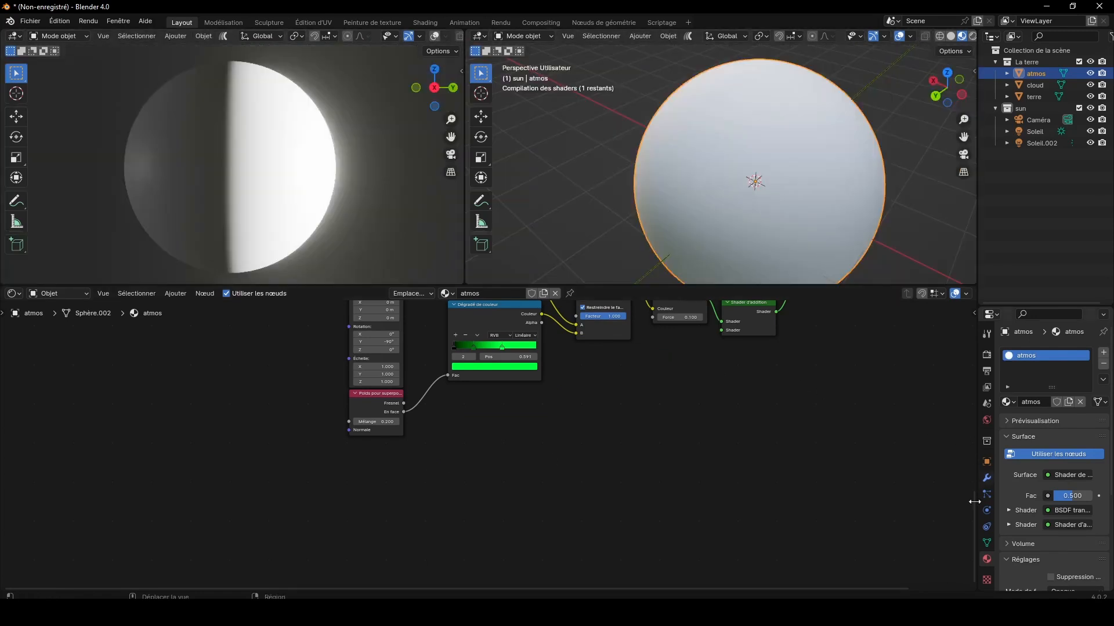
Step: Connect the green branch's Émission directly to the upper Shader d'addition and delete the lower Shader d'addition
left_click_drag(972, 501, 964, 422)
left_click_drag(722, 483, 815, 390)
left_click(749, 472)
key("x")
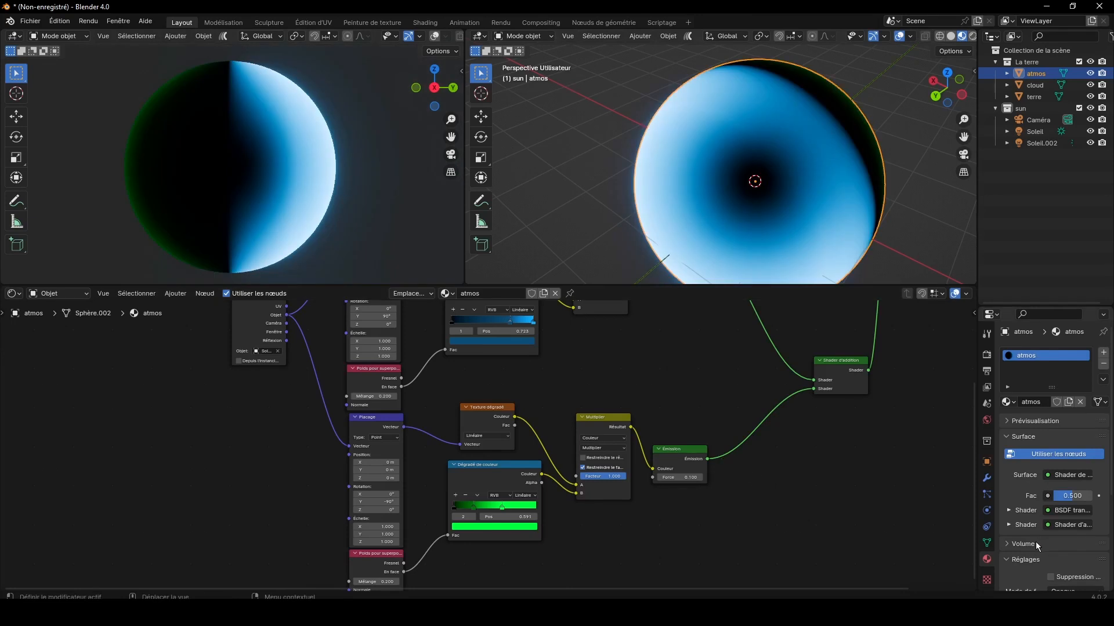
Step: Set the atmos material's blend mode to Mélange alpha
scroll(1035, 545, "down", 4)
left_click(1073, 500)
left_click(1044, 536)
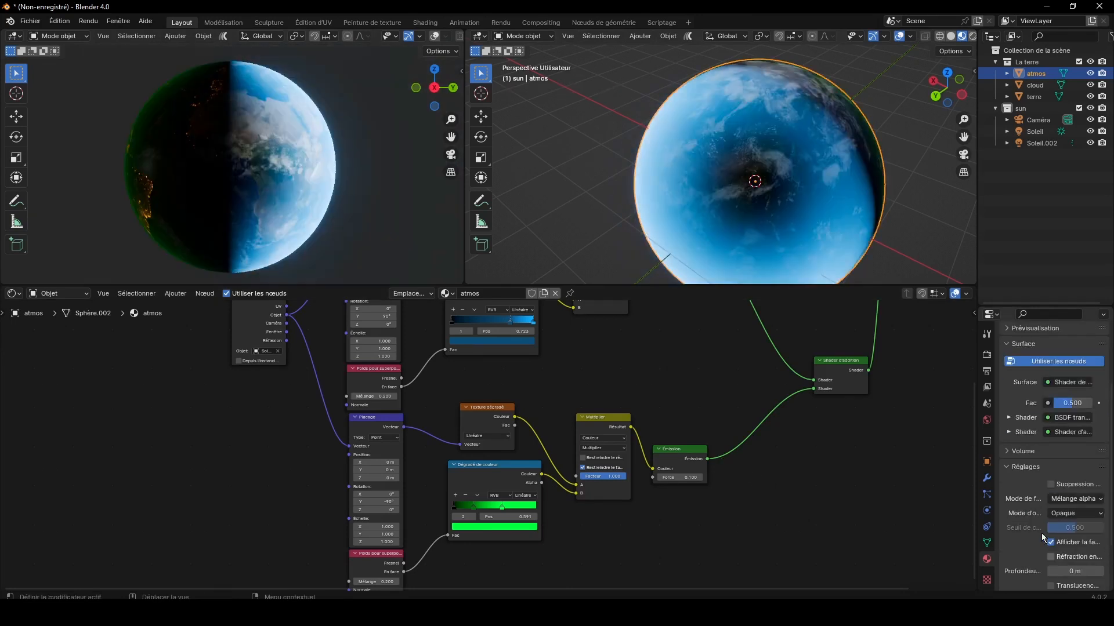
Step: Rearrange the Shader d'addition, the blue branch's nodes and the texture coordinates node into a compact layout
scroll(902, 452, "down", 2)
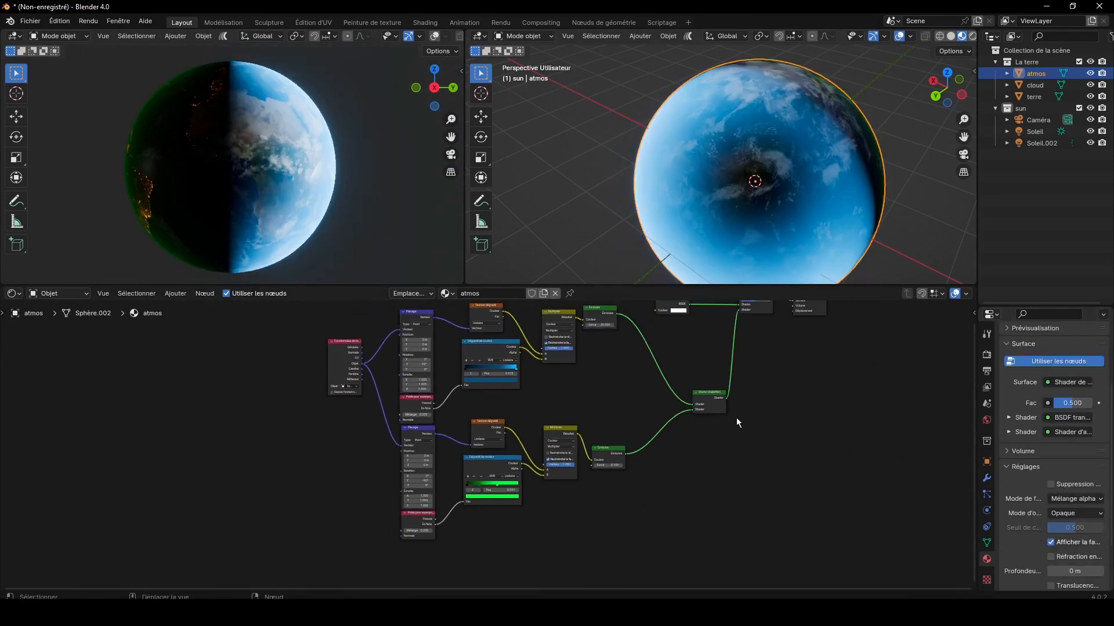
left_click_drag(708, 396, 660, 391)
left_click_drag(596, 313, 603, 392)
left_click_drag(507, 355, 502, 374)
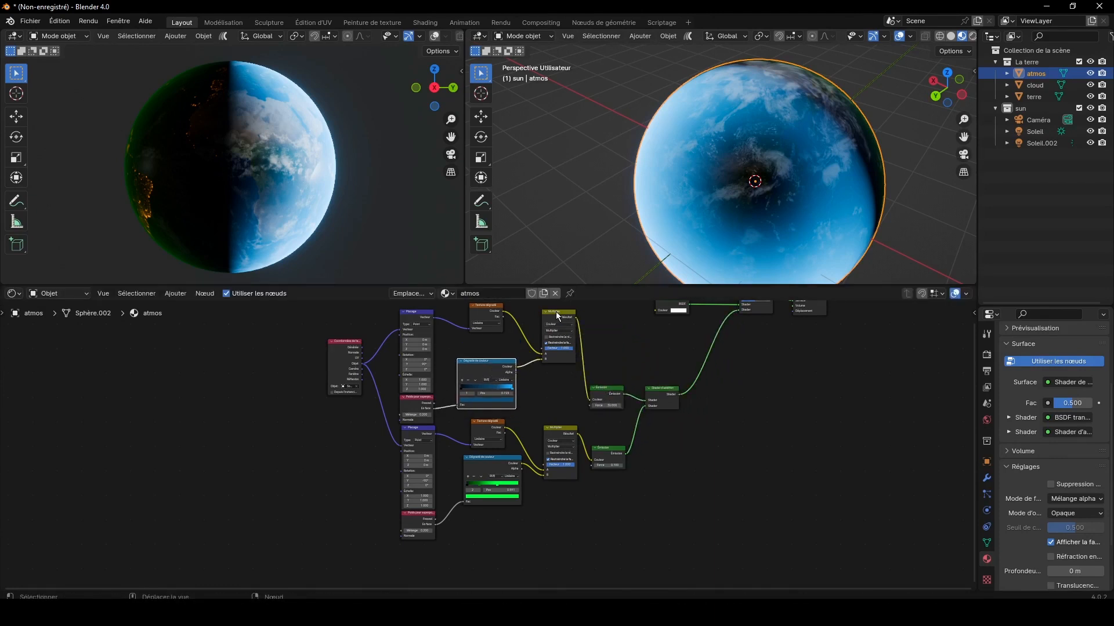
left_click_drag(555, 311, 556, 358)
left_click_drag(484, 316, 483, 339)
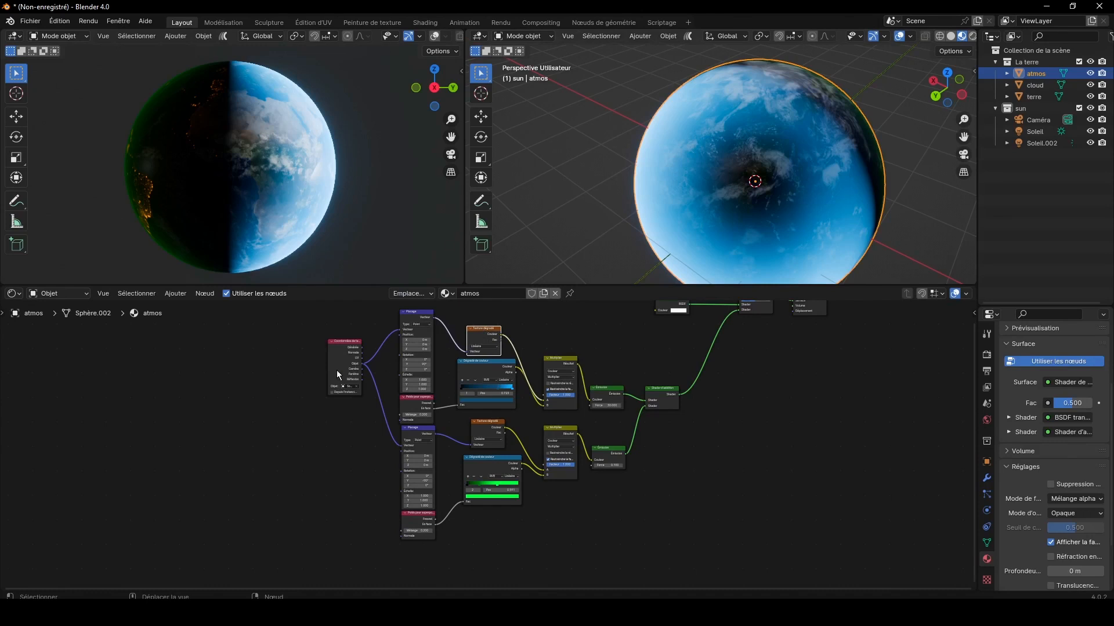
left_click_drag(336, 374, 329, 409)
Step: Move BSDF transparence, Shader de mélange and Sortie matériau down beside Shader d'addition and bring the last two closer
left_click_drag(973, 432, 841, 389)
key("g")
left_click(847, 463)
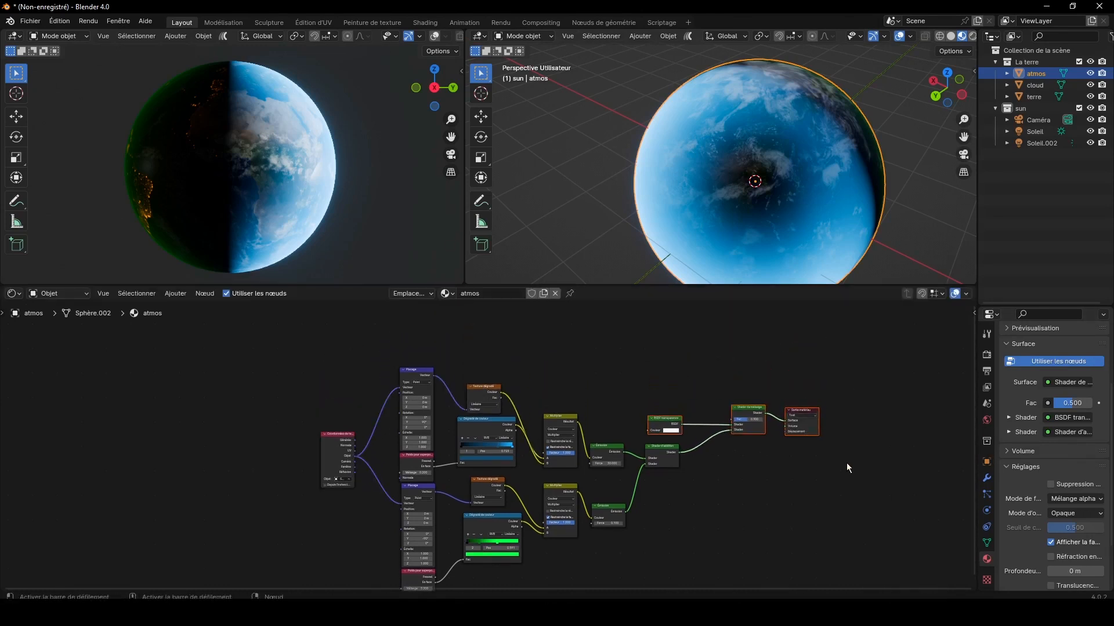
left_click_drag(847, 463, 739, 394)
key("g")
left_click(785, 440)
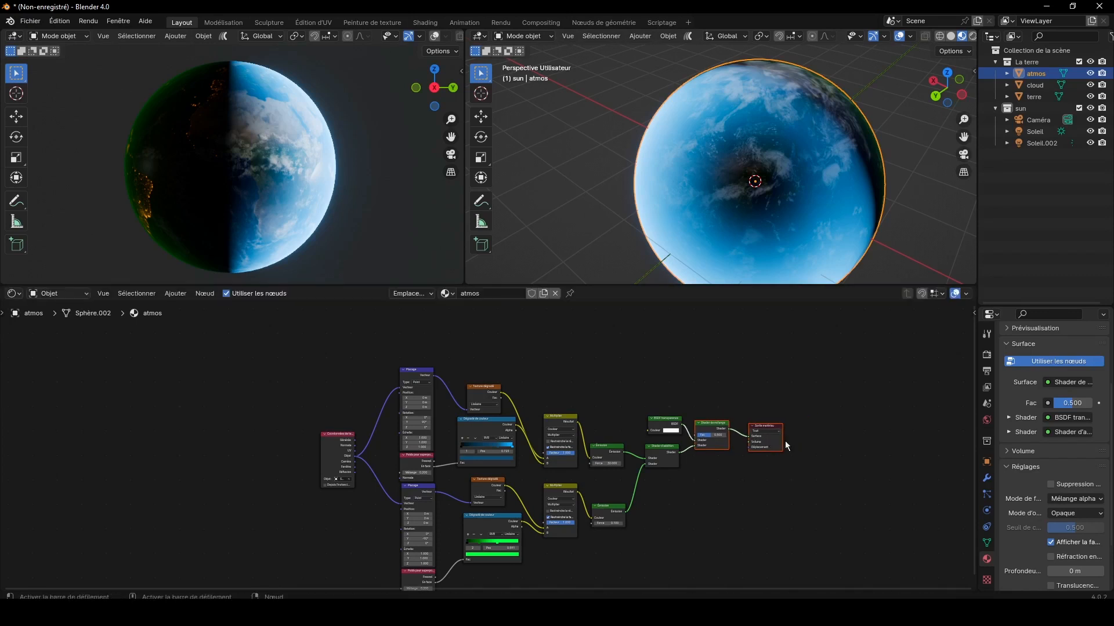
left_click(815, 481)
Step: Set the Force of the blue branch's Émission node to 5, with the camera-side view framed on the planet's edge
scroll(795, 479, "up", 2)
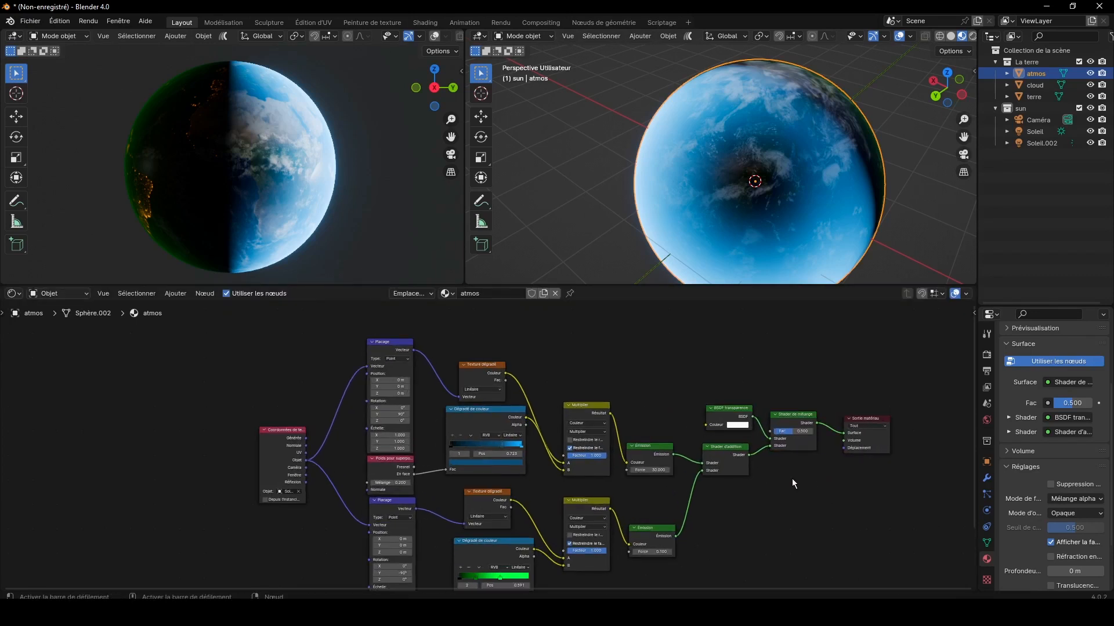
scroll(616, 473, "up", 1)
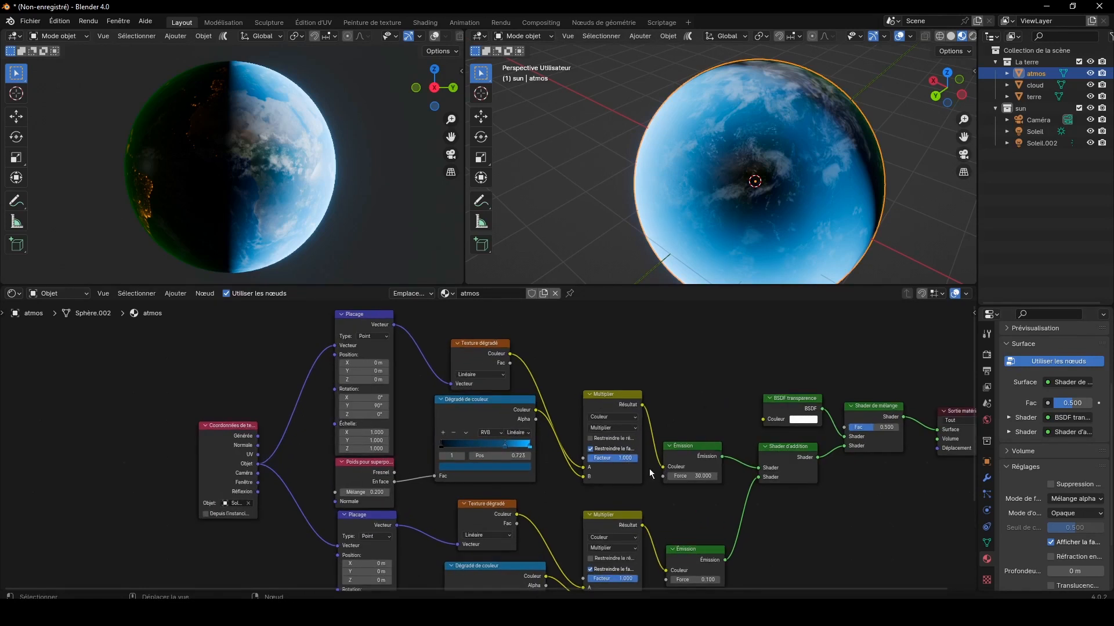
scroll(745, 489, "up", 3)
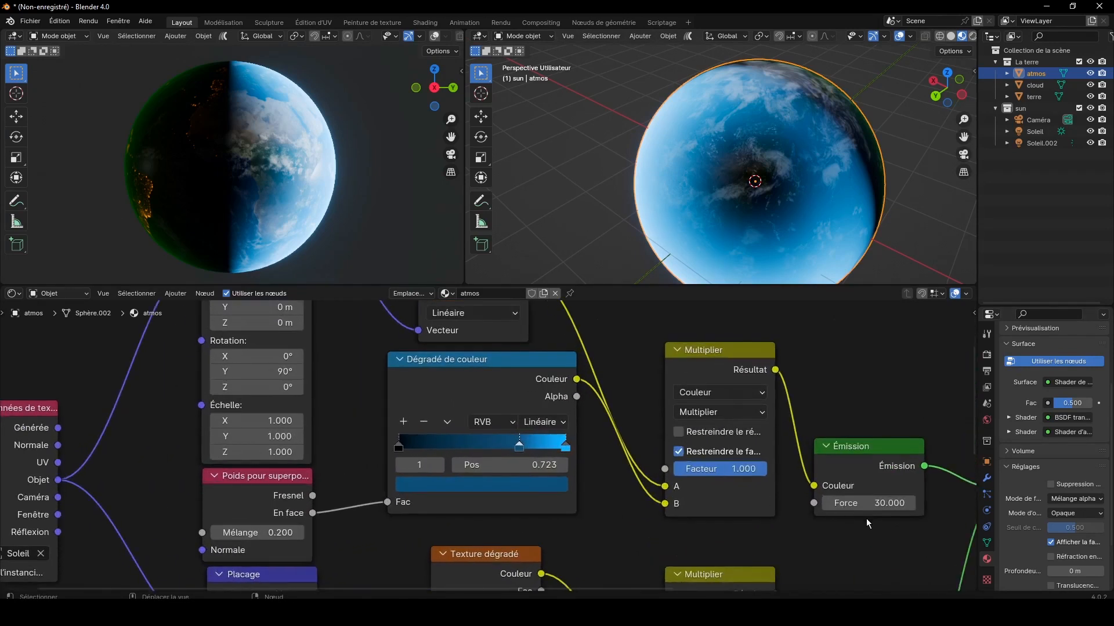
scroll(400, 212, "up", 5)
middle_click_drag(455, 72, 439, 145, "shift")
left_click_drag(439, 145, 451, 93)
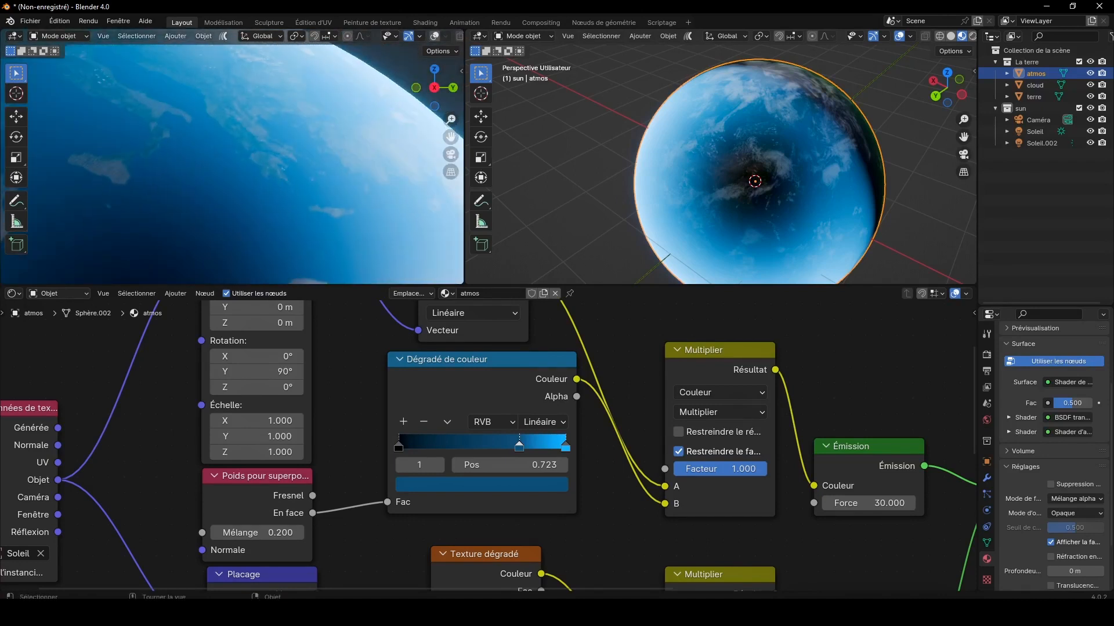
left_click_drag(450, 136, 296, 76)
left_click(867, 503)
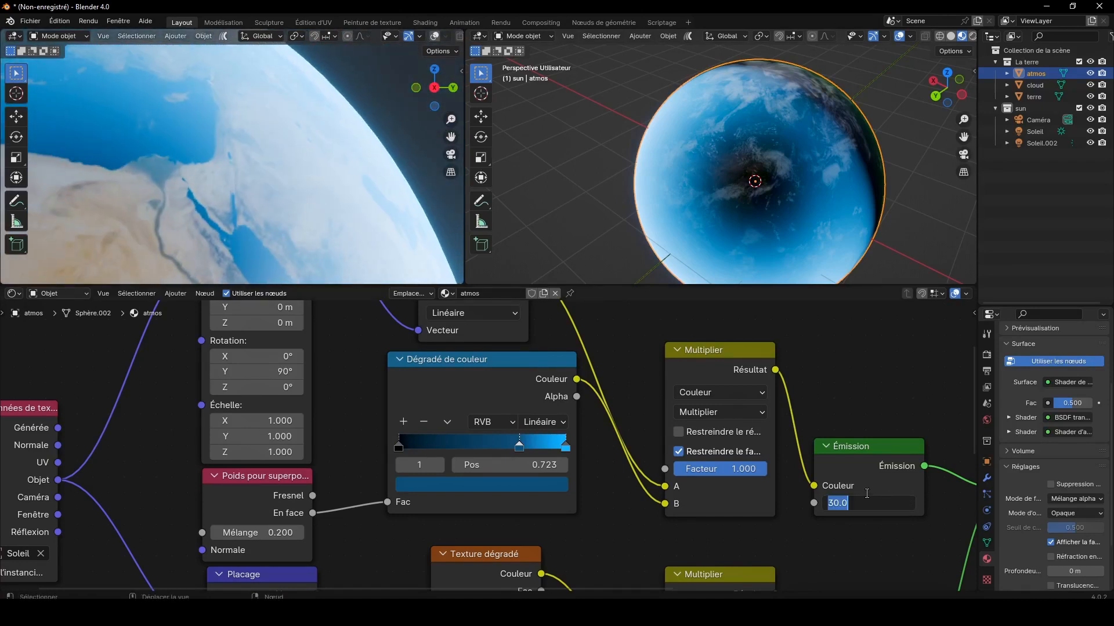
type("5")
key("Return")
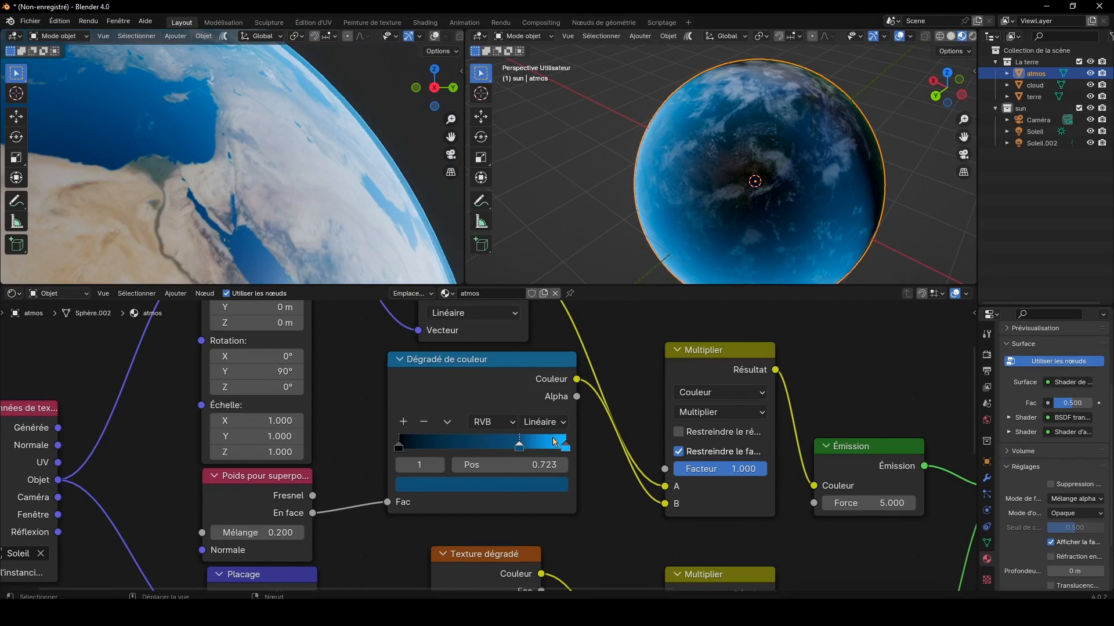
Step: Move the blue Dégradé de couleur's middle stop to position 0.473 and darken its end stop to Valeur 0
left_click_drag(529, 449, 488, 445)
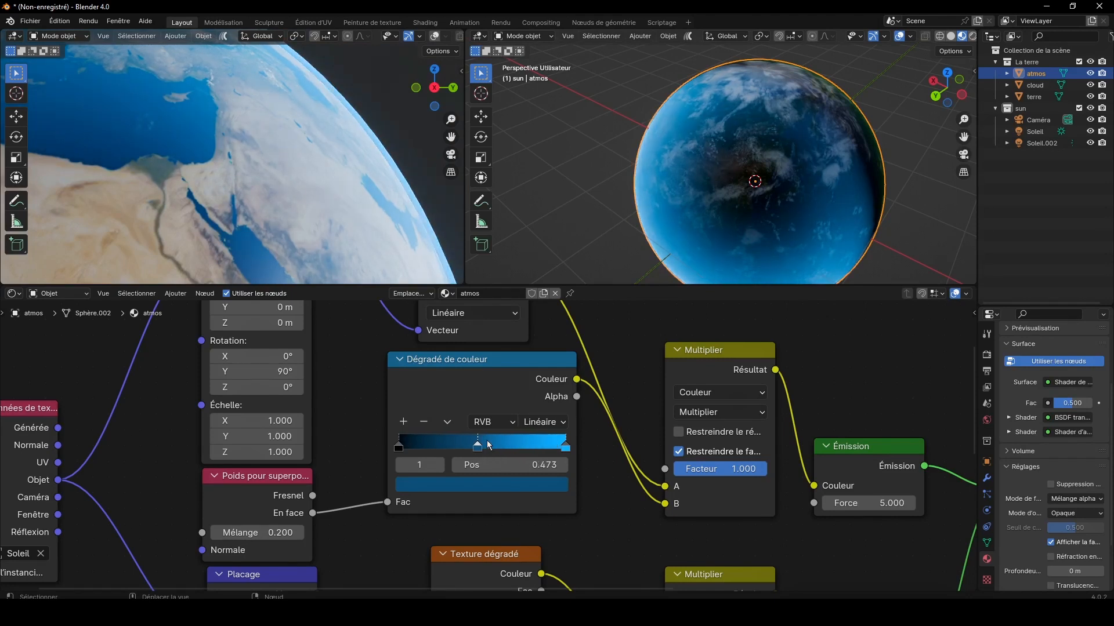
left_click(566, 448)
left_click(551, 489)
left_click_drag(555, 353, 554, 375)
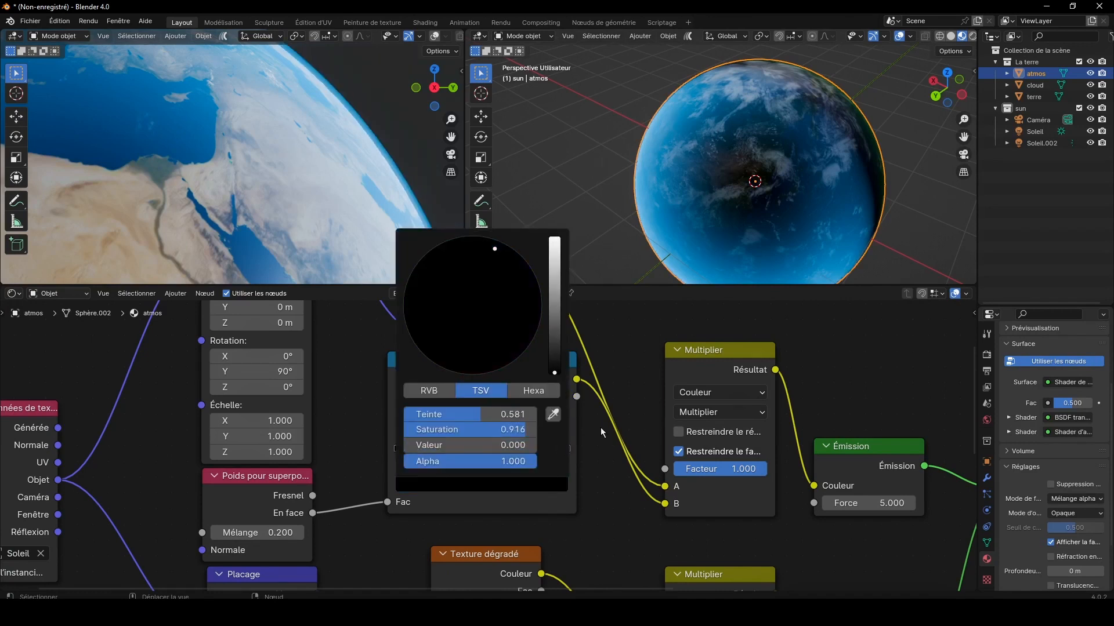
Step: Recolour the blue Dégradé de couleur's middle stop to a bright, saturated blue
left_click(477, 448)
left_click(501, 488)
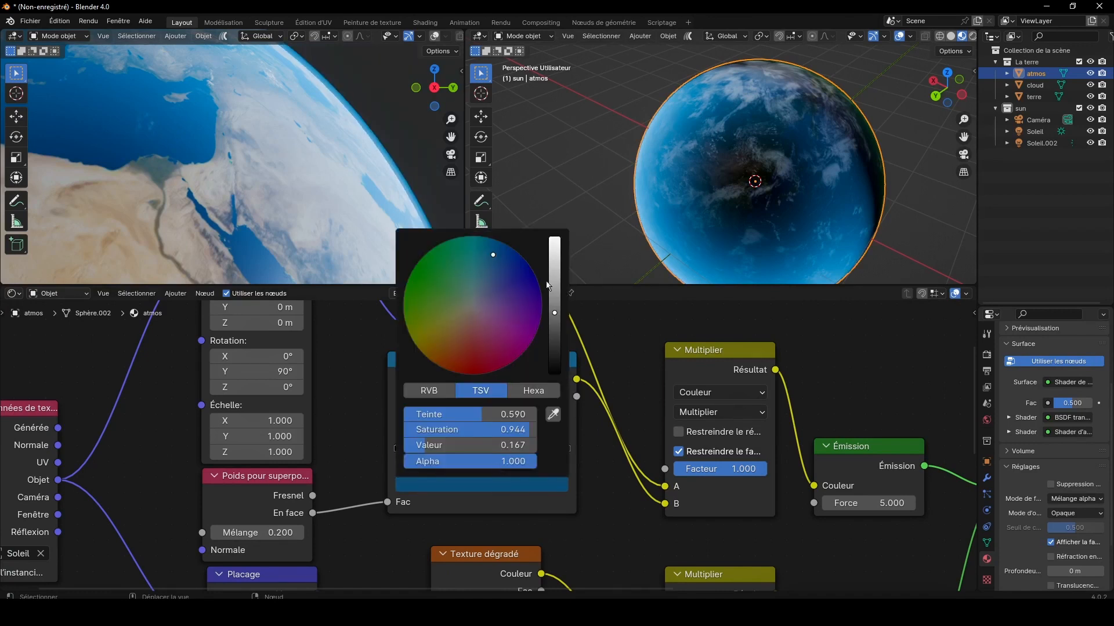
left_click(555, 244)
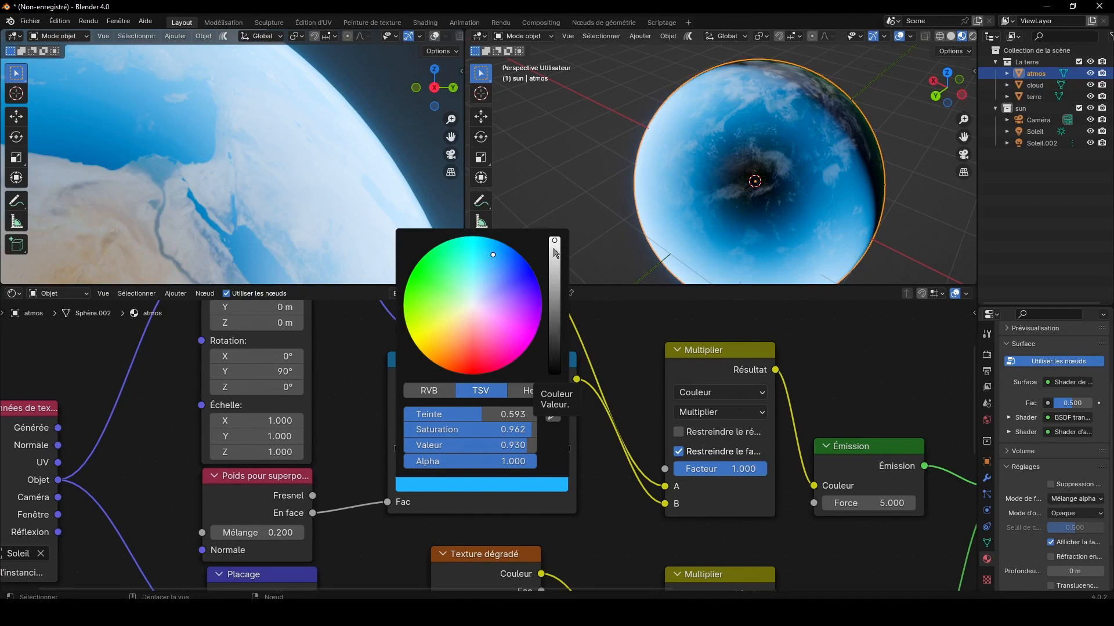
left_click(510, 254)
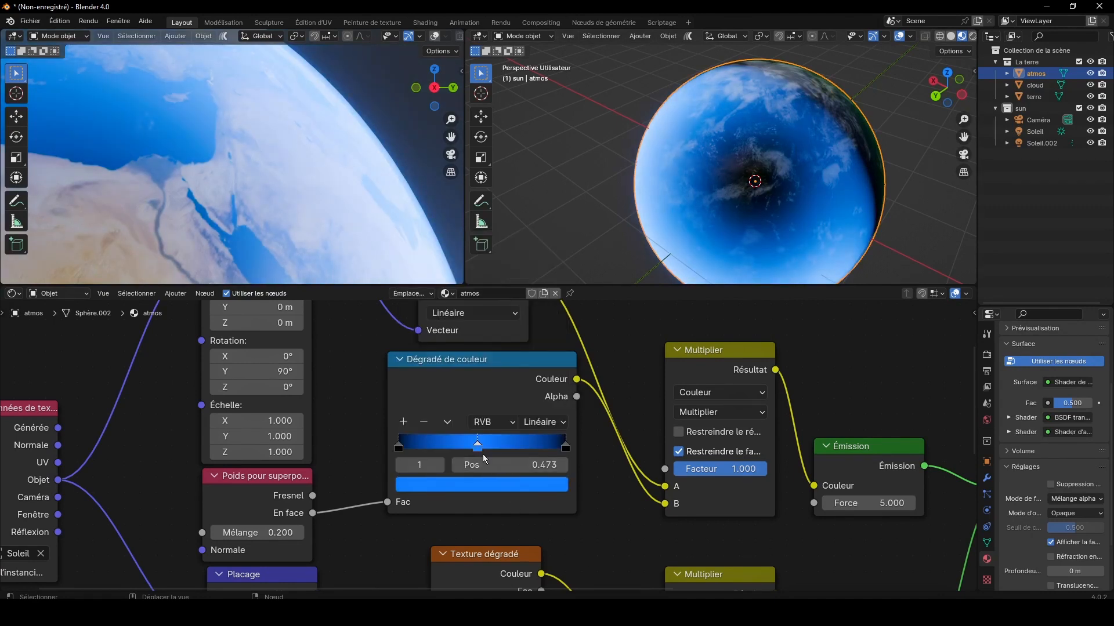
Step: Shift the blue Dégradé de couleur's bright stop toward the end, place the black end stop at 0.886 and an added stop at 0.386
left_click_drag(478, 447, 547, 450)
left_click(567, 447)
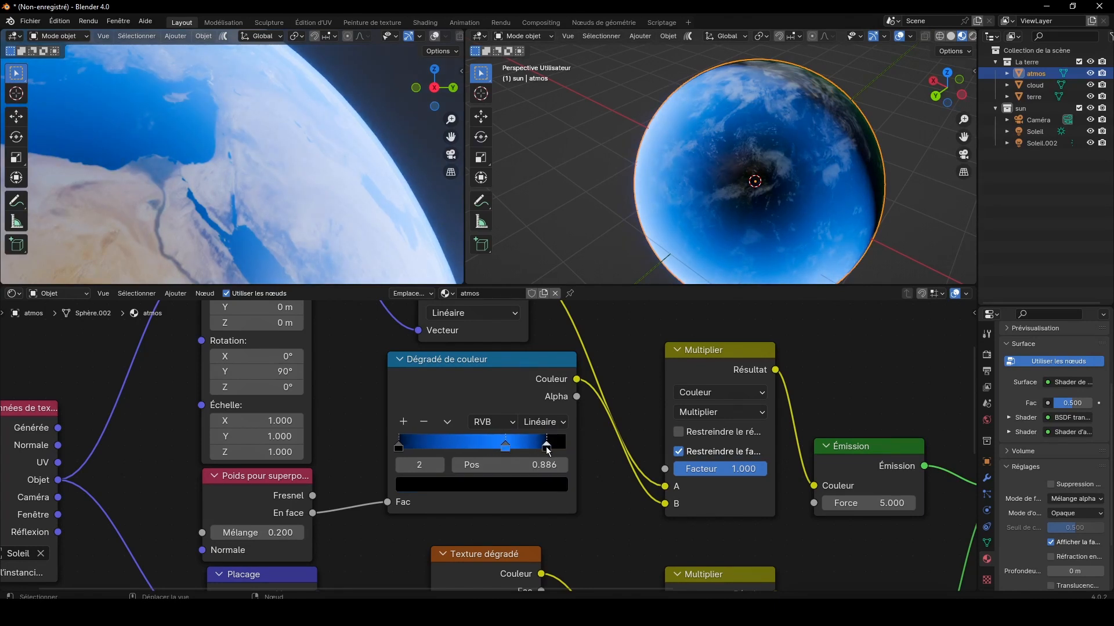
left_click(405, 422)
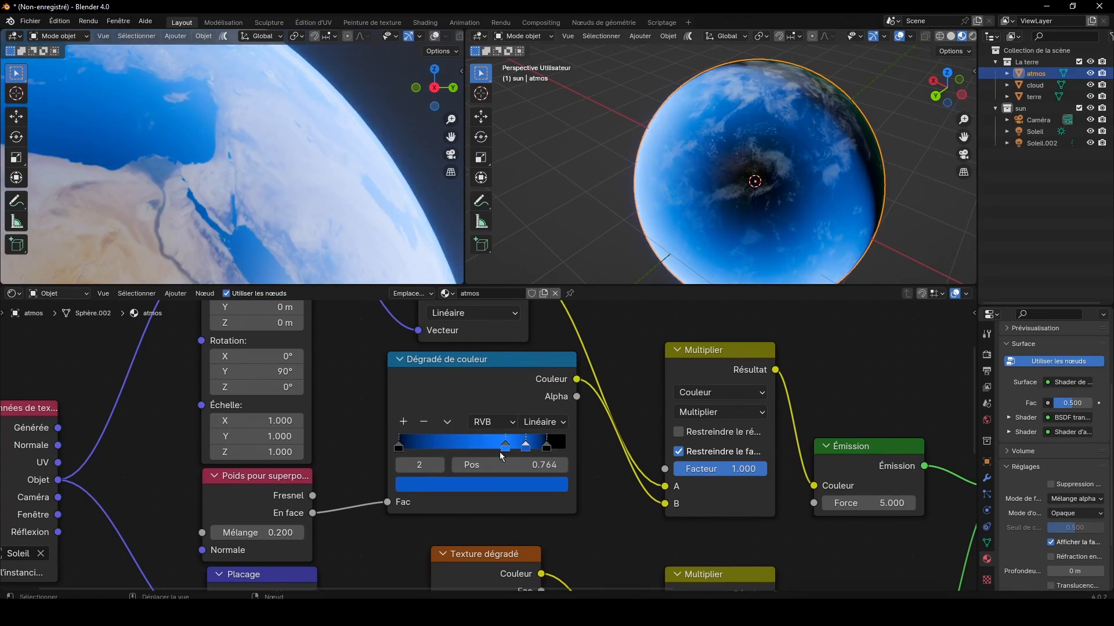
left_click_drag(526, 449, 463, 450)
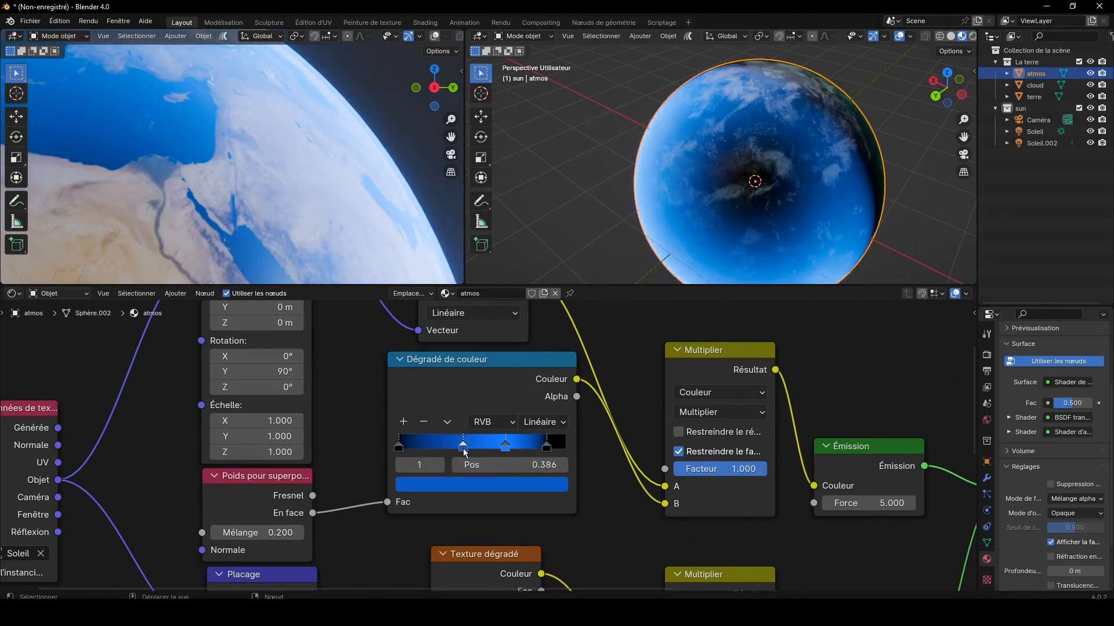
Step: Recolour the added stop of the blue Dégradé de couleur to a darker azure blue with Valeur about 0.226
left_click(483, 485)
left_click(554, 303)
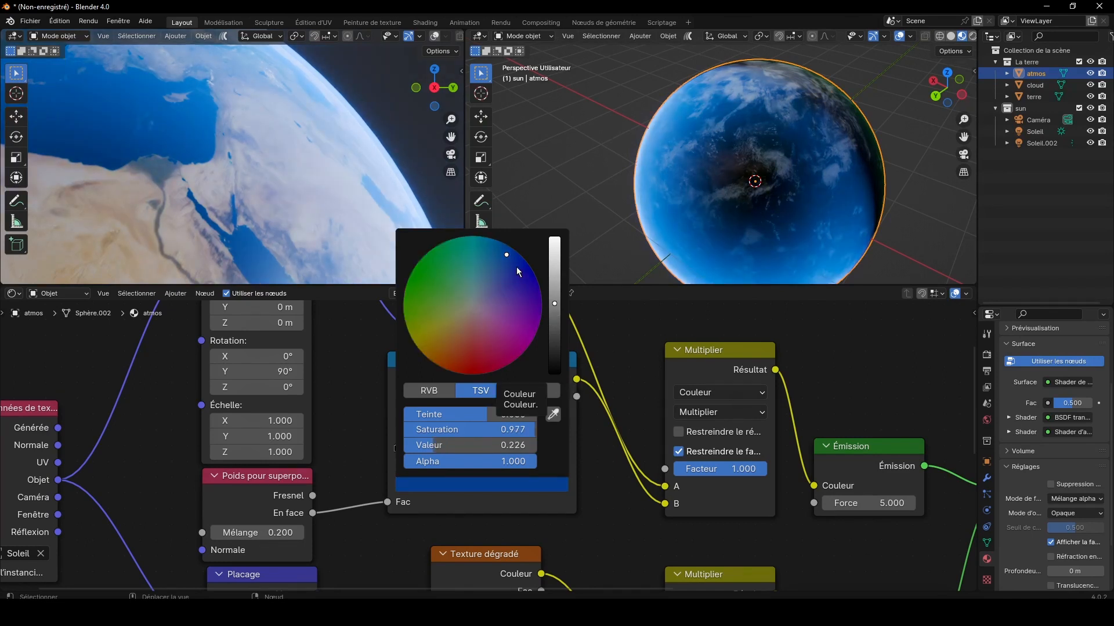
left_click(494, 258)
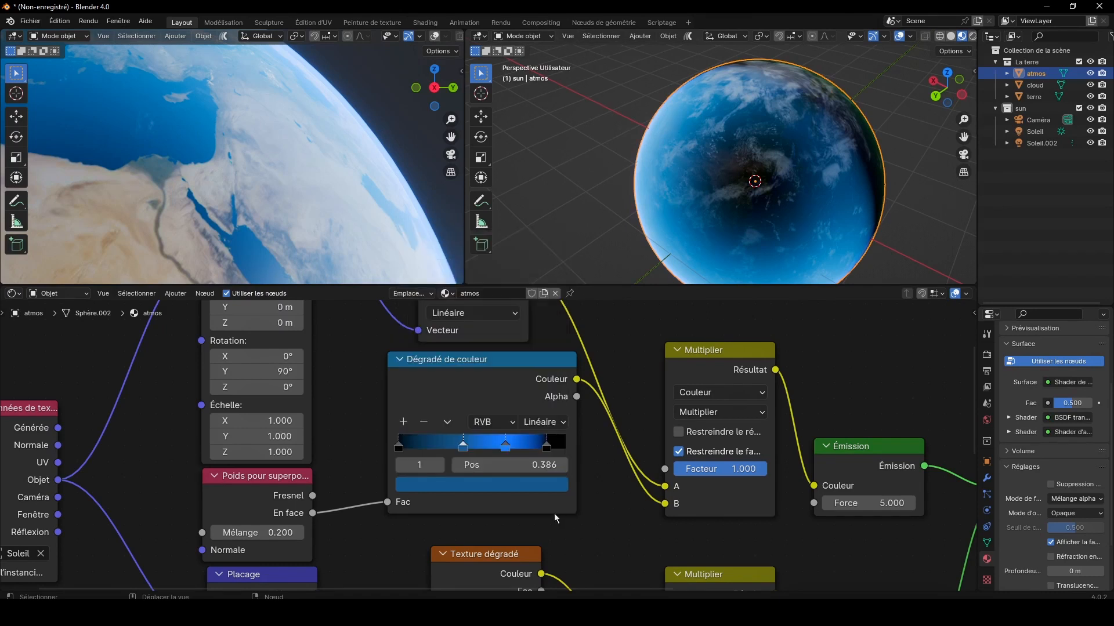
Step: Move the two blue stops closer together, with the bright one at 0.600, and set the Poids pour superposition node's Mélange to 0.400
left_click_drag(468, 447, 499, 446)
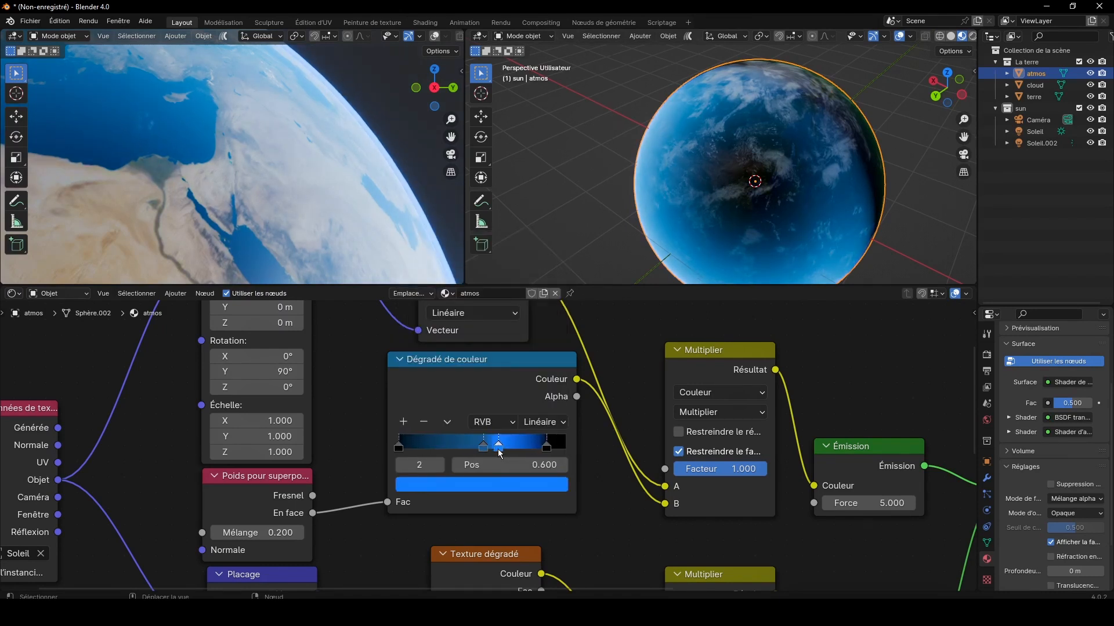
left_click(297, 534)
left_click(300, 537)
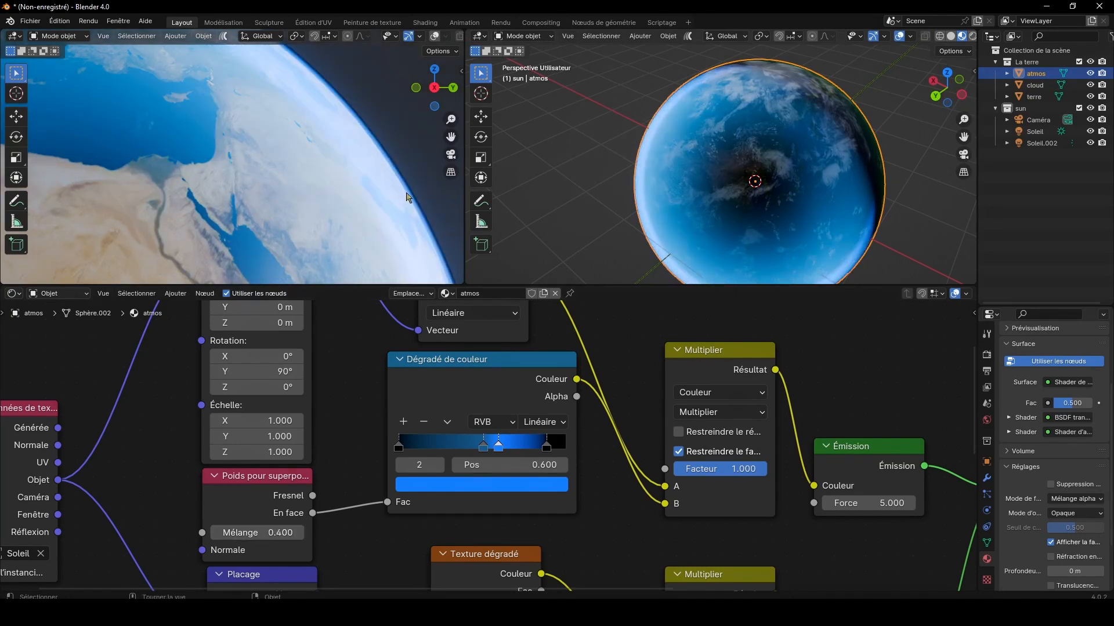
Step: Move the black end stop of the blue Dégradé de couleur to position 0.950
scroll(417, 163, "up", 3)
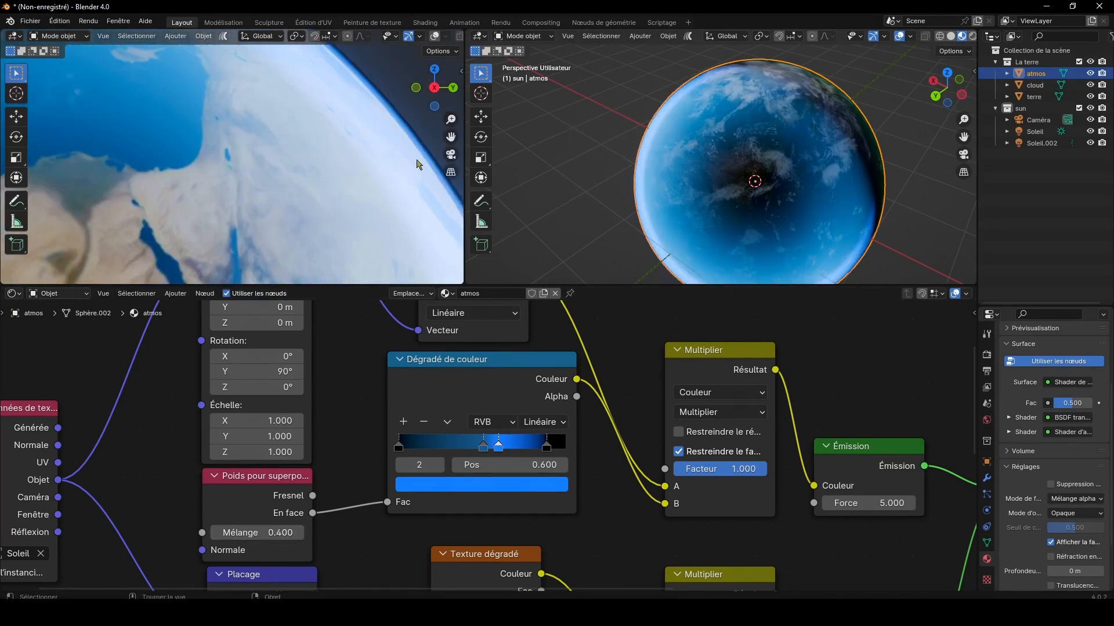
left_click(546, 448)
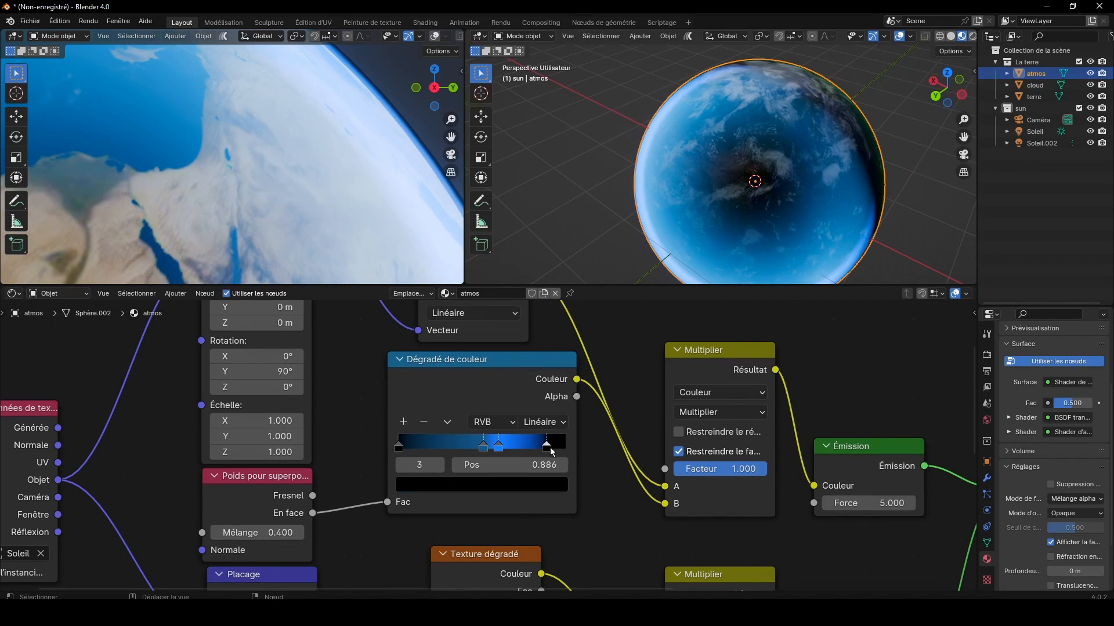
left_click_drag(551, 452, 561, 450)
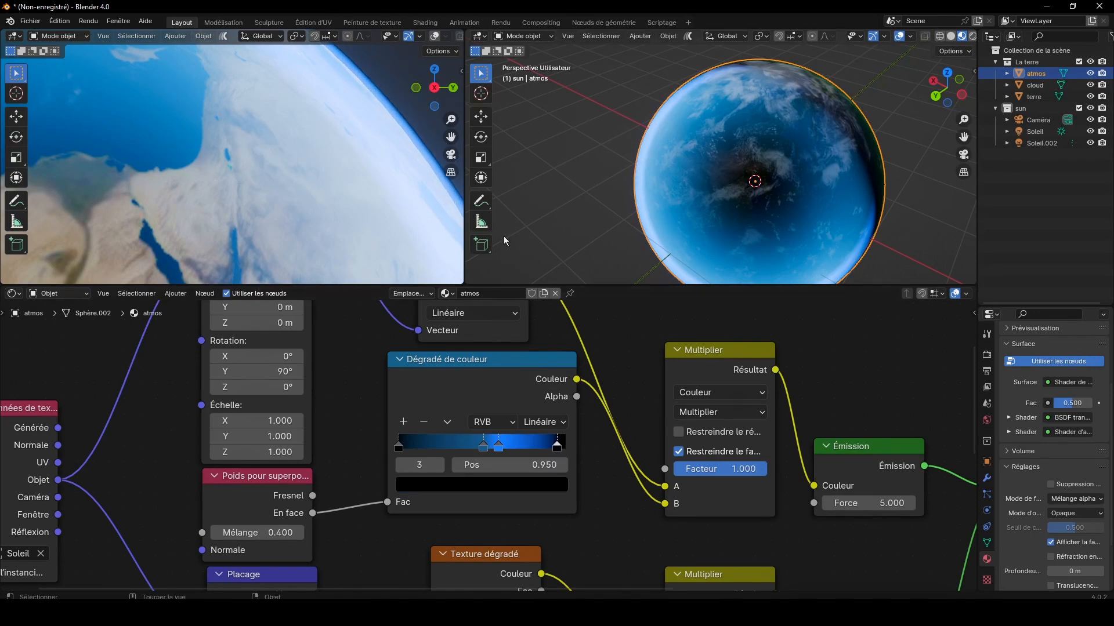
Step: Fine-tune the colour of the bright blue stop at position 0.600 in the blue Dégradé de couleur
scroll(408, 120, "down", 3)
middle_click_drag(450, 137, 383, 165, "shift")
left_click(497, 446)
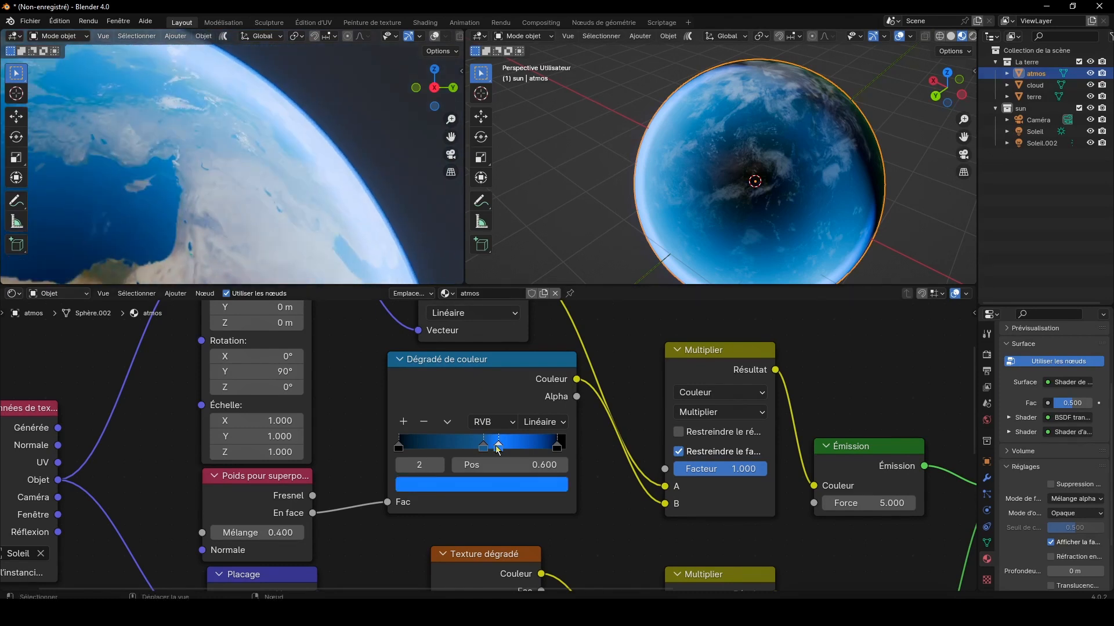
left_click(492, 483)
left_click_drag(507, 256, 506, 258)
Step: Move the darker blue stop of the Dégradé de couleur to position 0.436 and brighten its colour slightly
mouse_move(501, 451)
left_mouse_down()
mouse_move(518, 451)
mouse_move(470, 449)
left_mouse_up()
scroll(440, 272, "up", 2)
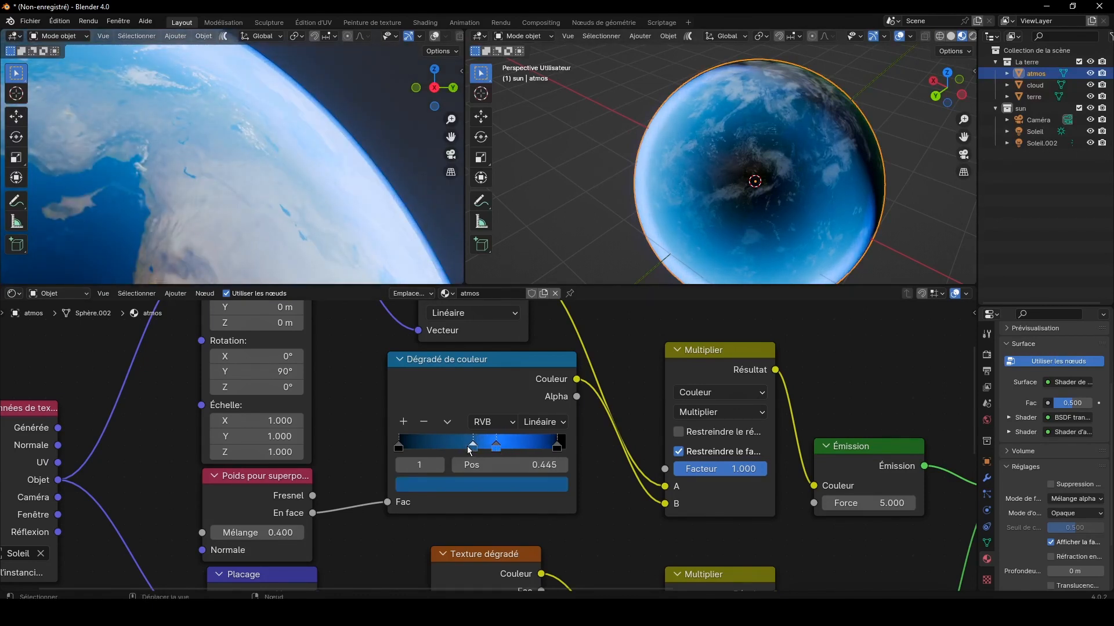
left_click(476, 486)
left_click(554, 323)
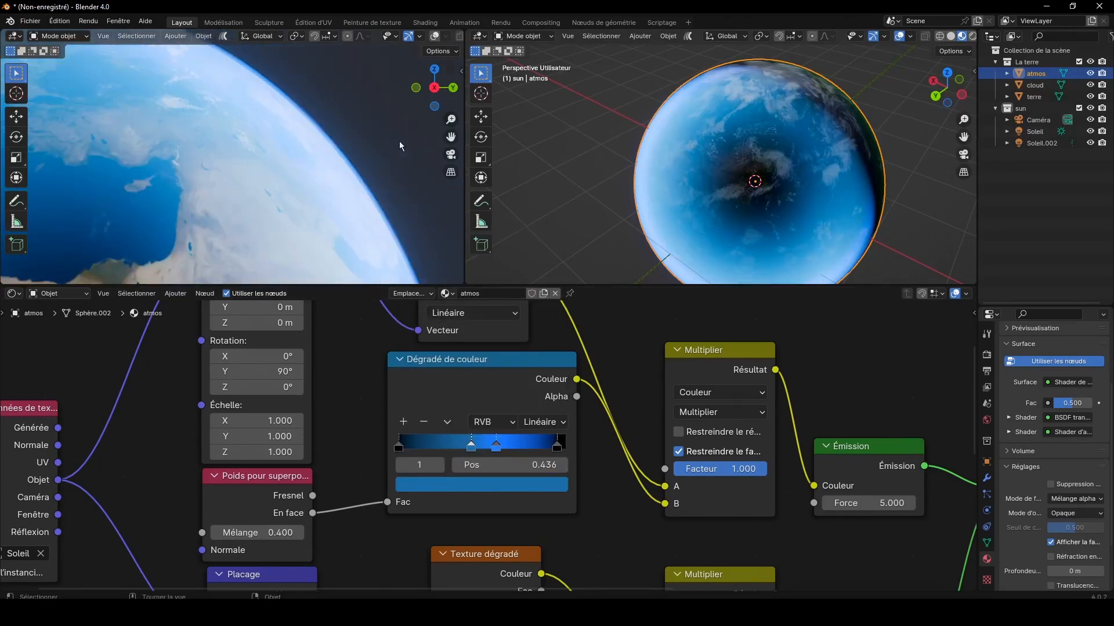
Step: Set the darker blue stop to position 0.486 with Valeur about 0.247, and move the bright blue stop to position 0.614
scroll(399, 142, "down", 2)
scroll(399, 141, "down", 3)
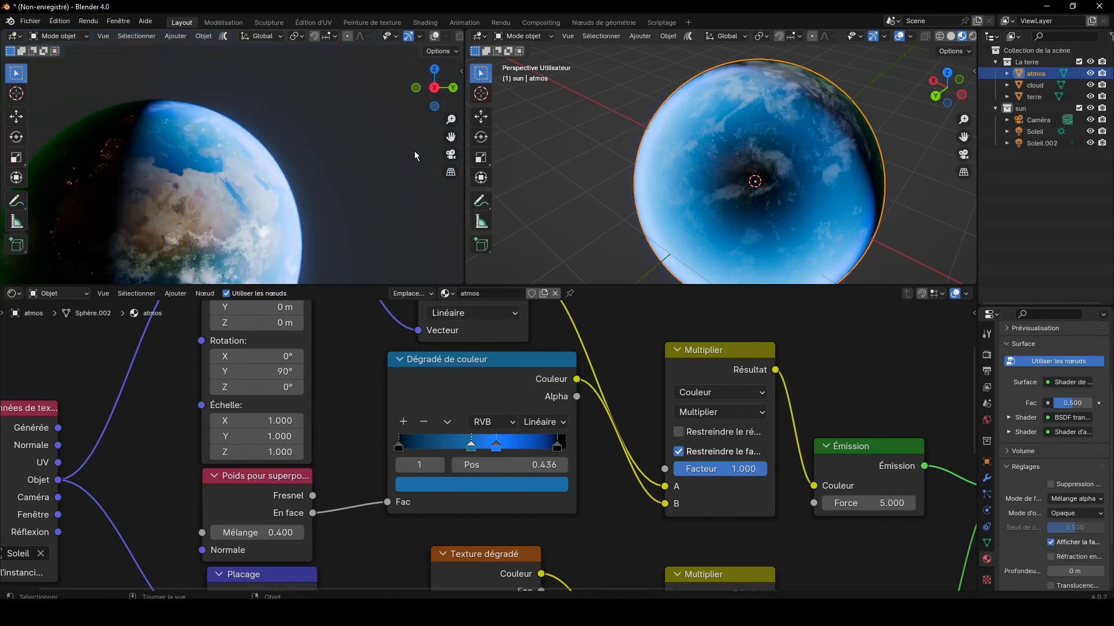
left_click_drag(430, 93, 419, 149)
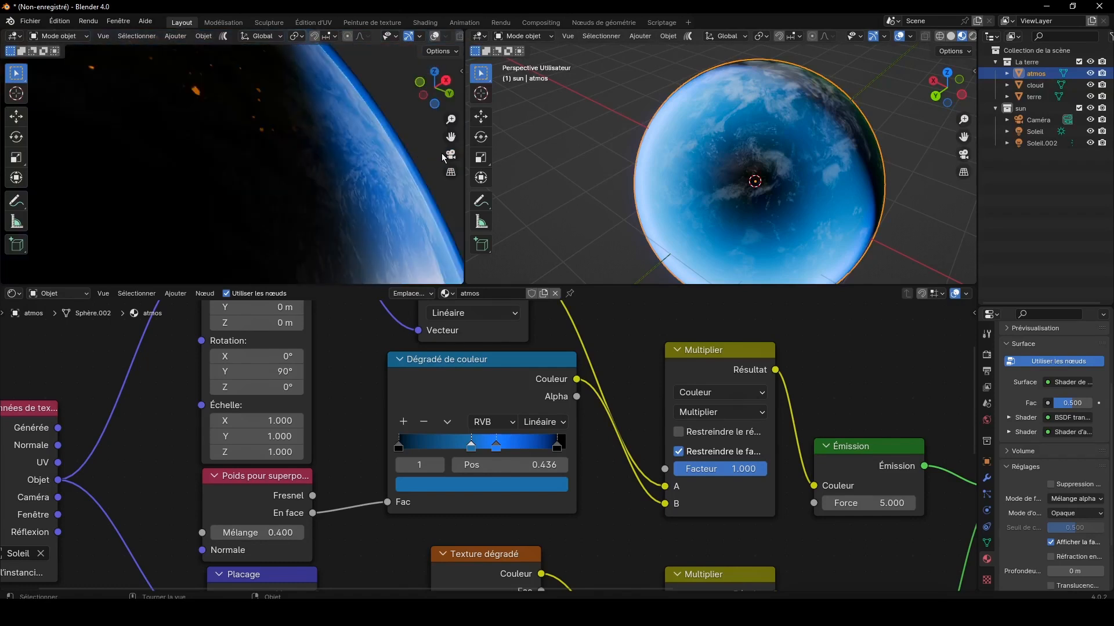
left_click_drag(444, 105, 313, 106)
scroll(379, 176, "down", 4)
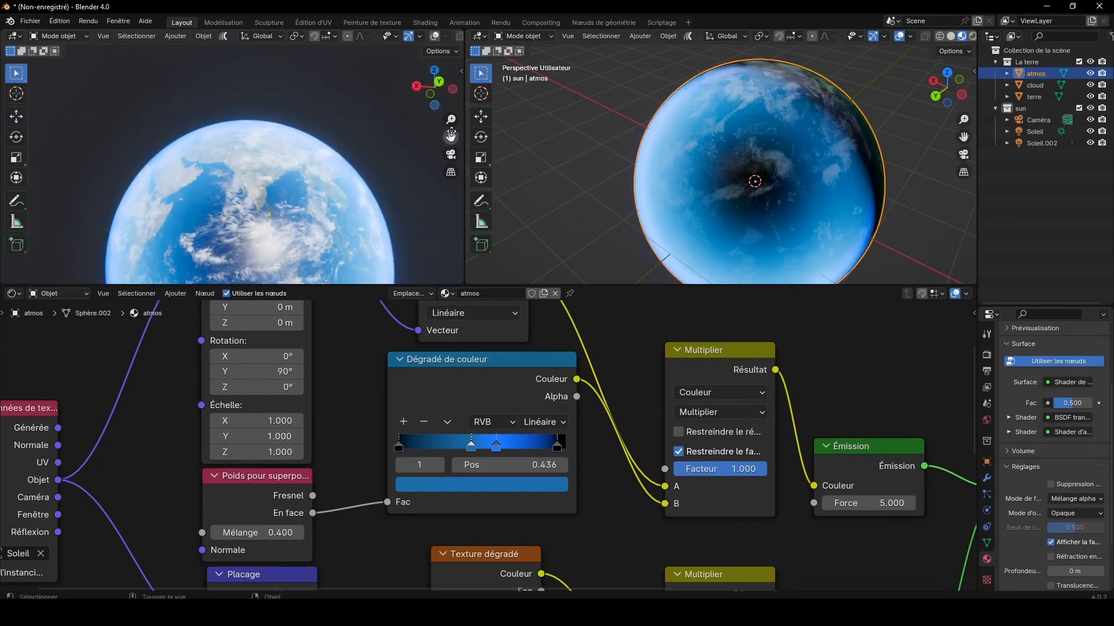
left_click_drag(451, 137, 451, 105)
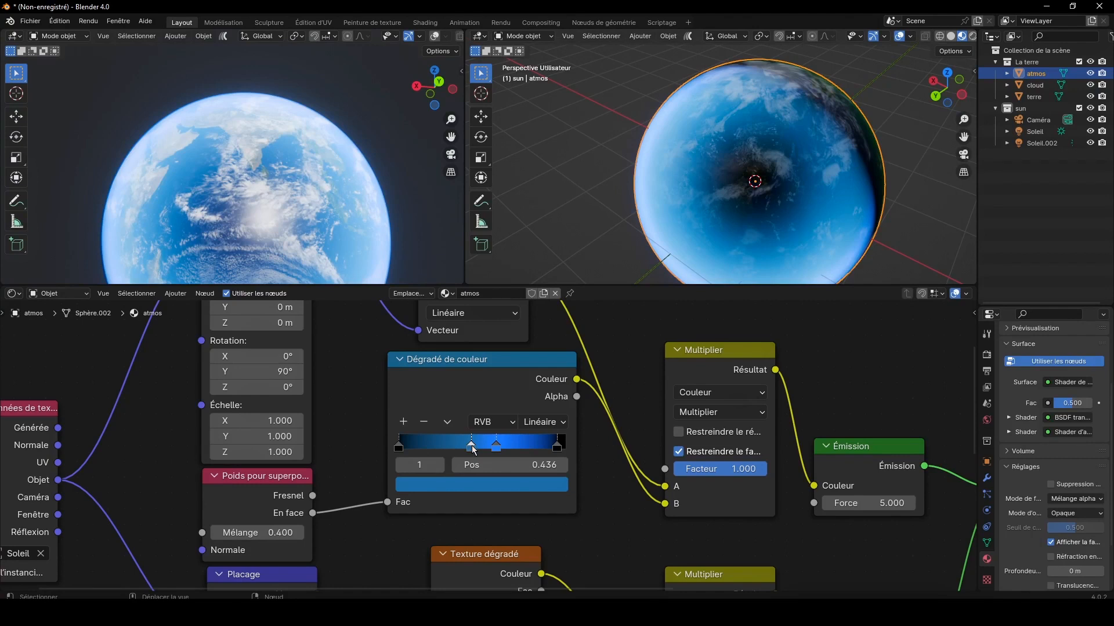
left_click_drag(473, 449, 479, 450)
left_click(481, 483)
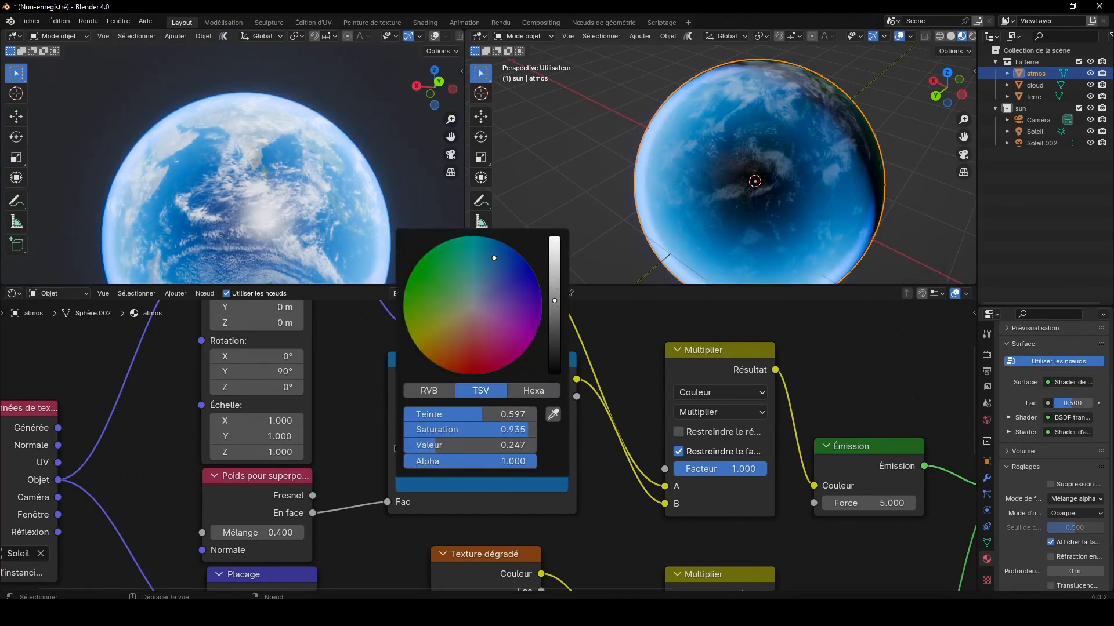
scroll(382, 132, "down", 3)
left_click(384, 135)
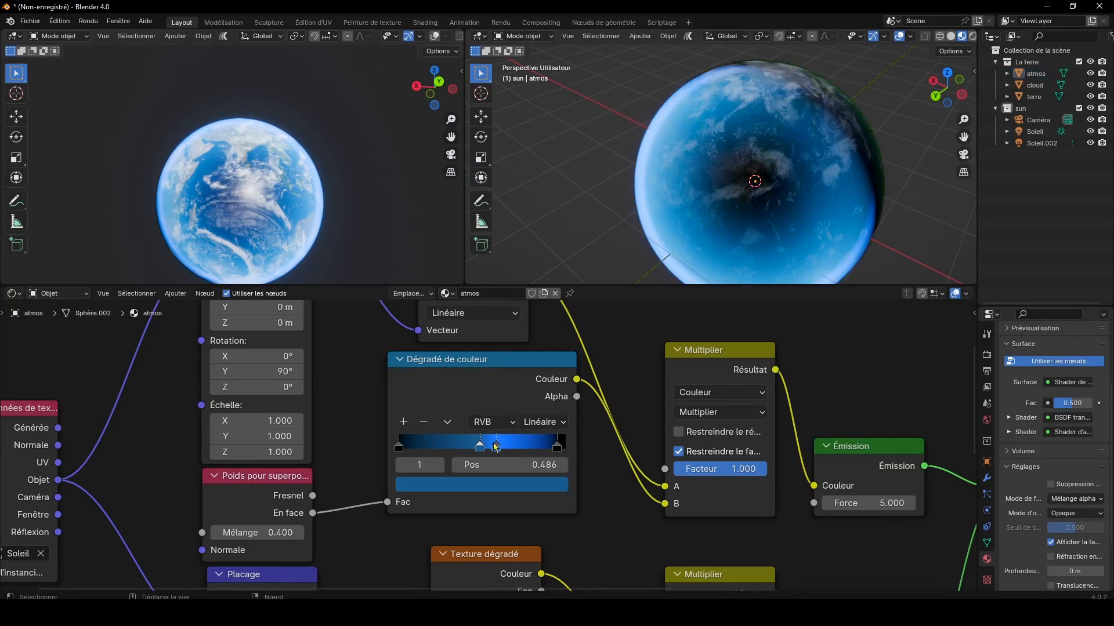
left_click_drag(496, 446, 501, 450)
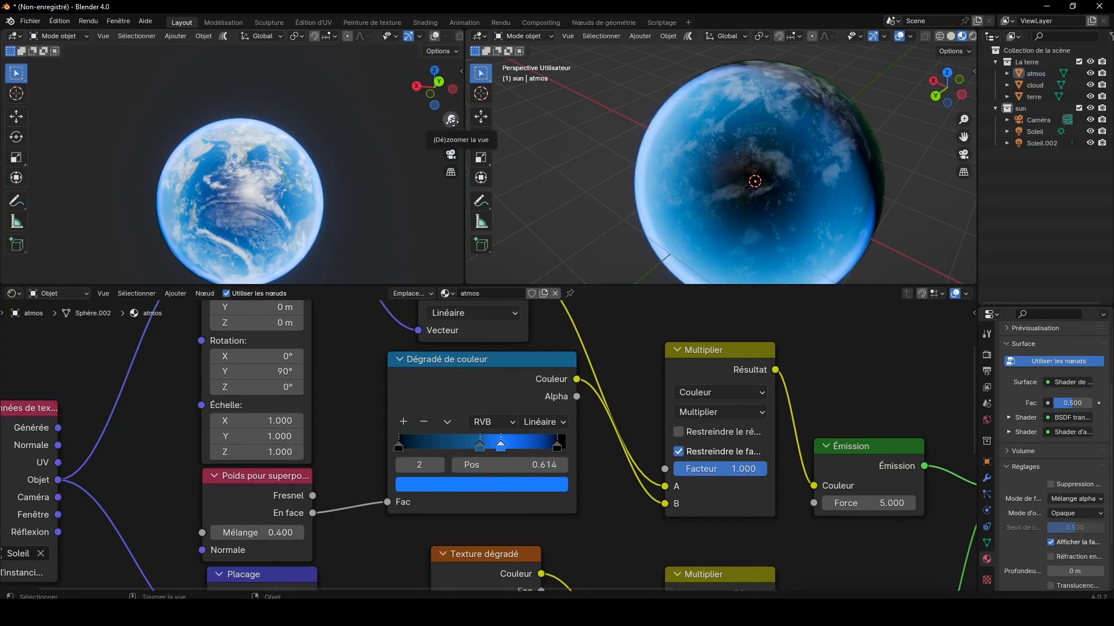
Step: Darken the end stop of the green Dégradé de couleur to black and place it at position 0.895
left_click_drag(440, 92, 868, 98)
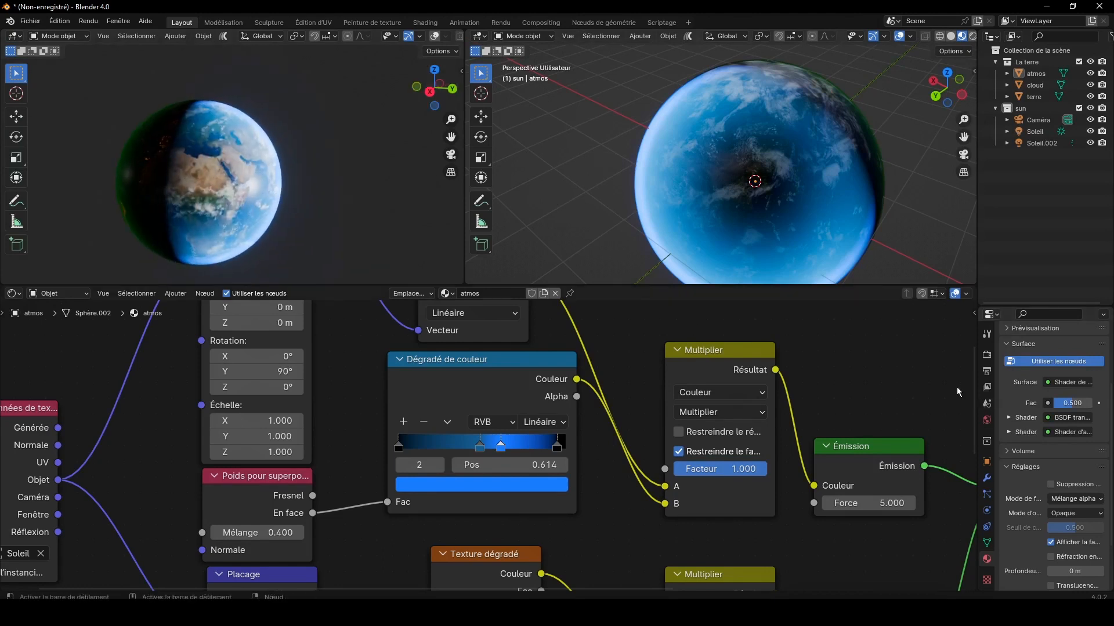
left_click_drag(973, 406, 973, 497)
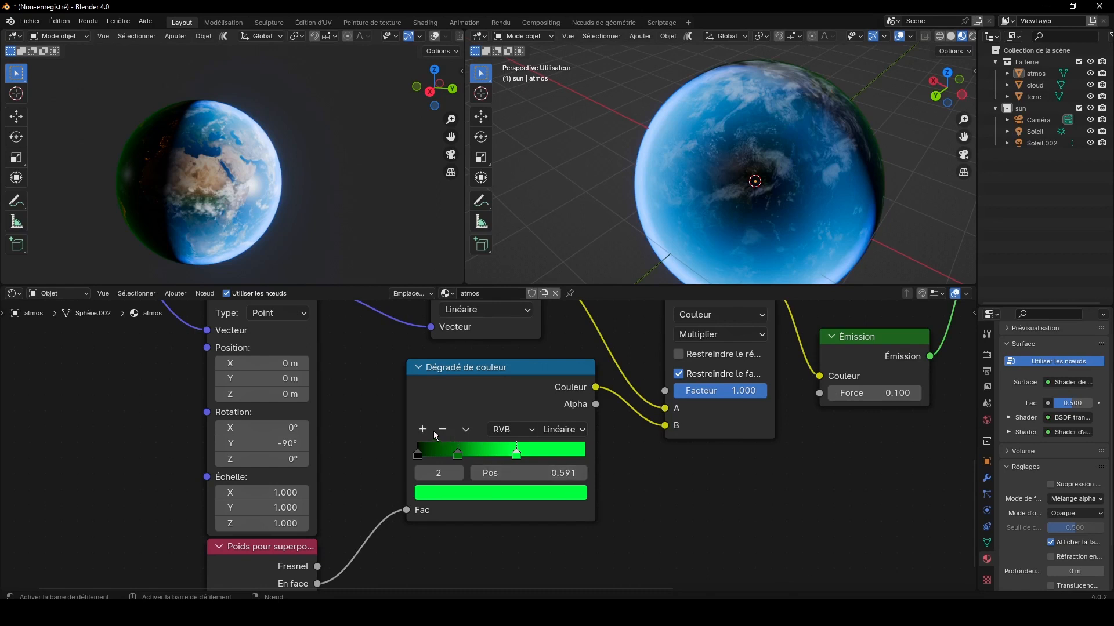
left_click(526, 500)
left_click(569, 371)
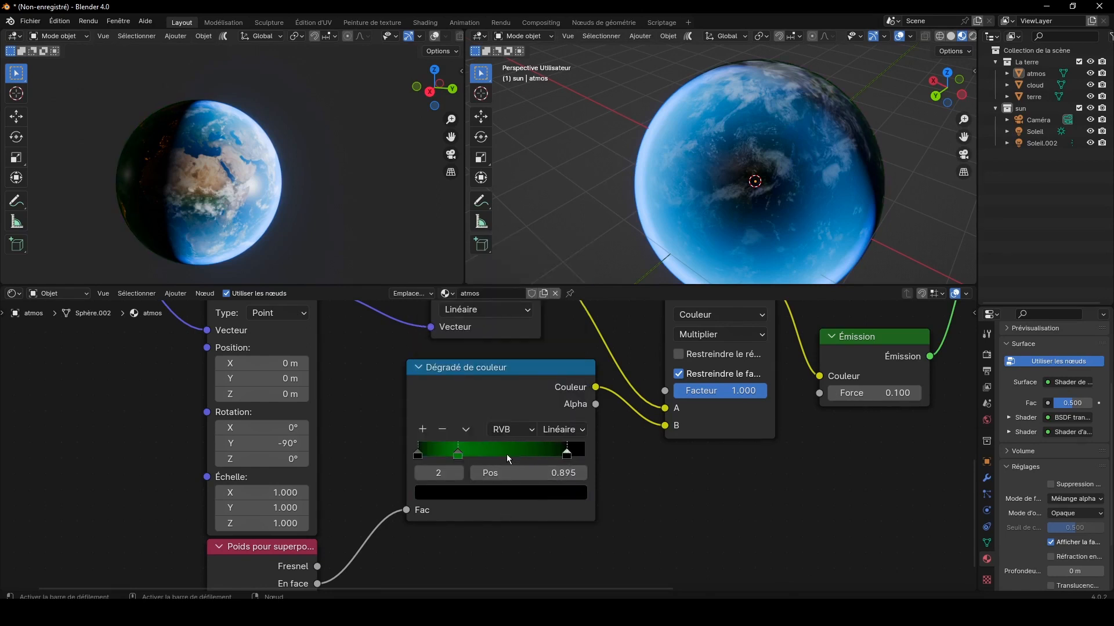
Step: Move the green Dégradé de couleur's middle stop to 0.627 with Valeur 0.999, and add another stop at 0.314 before it
left_click_drag(461, 454, 523, 451)
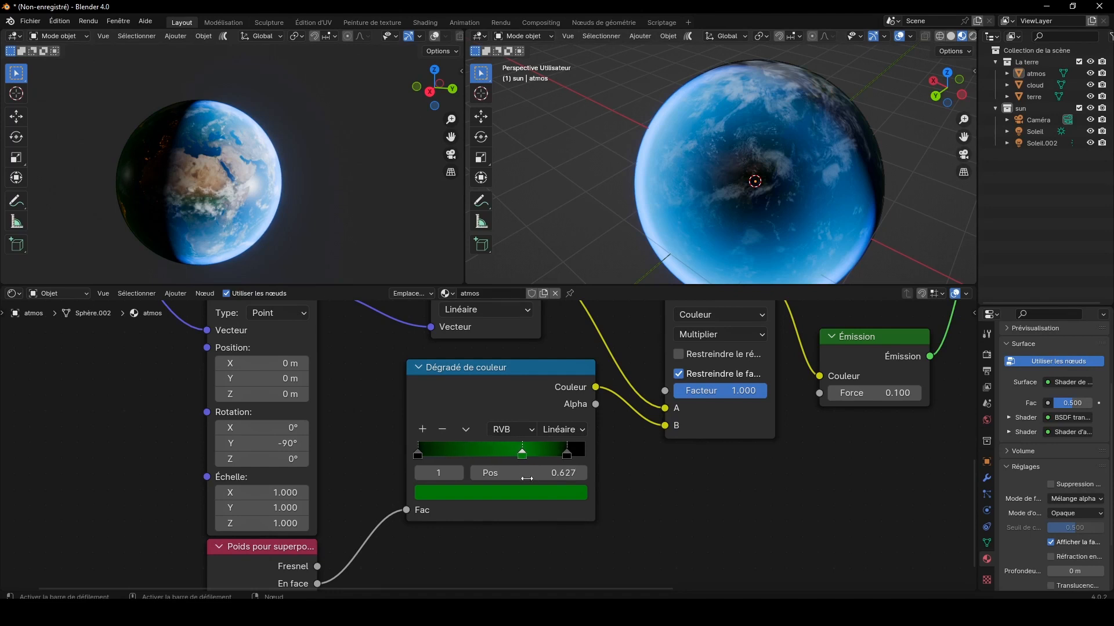
left_click(528, 495)
left_click_drag(574, 321, 574, 246)
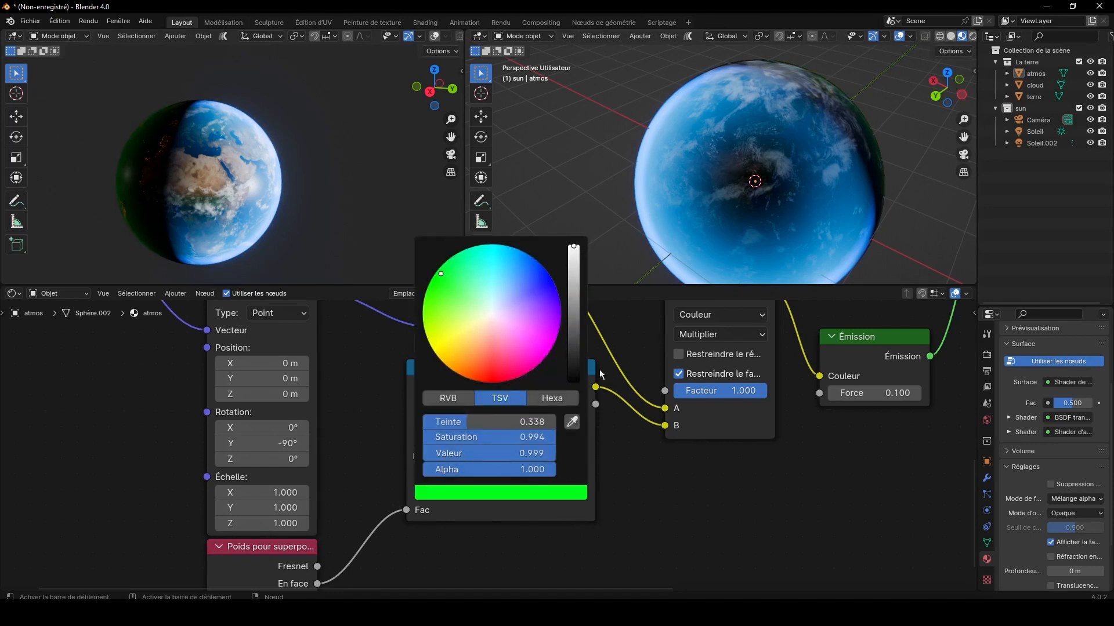
left_click(425, 434)
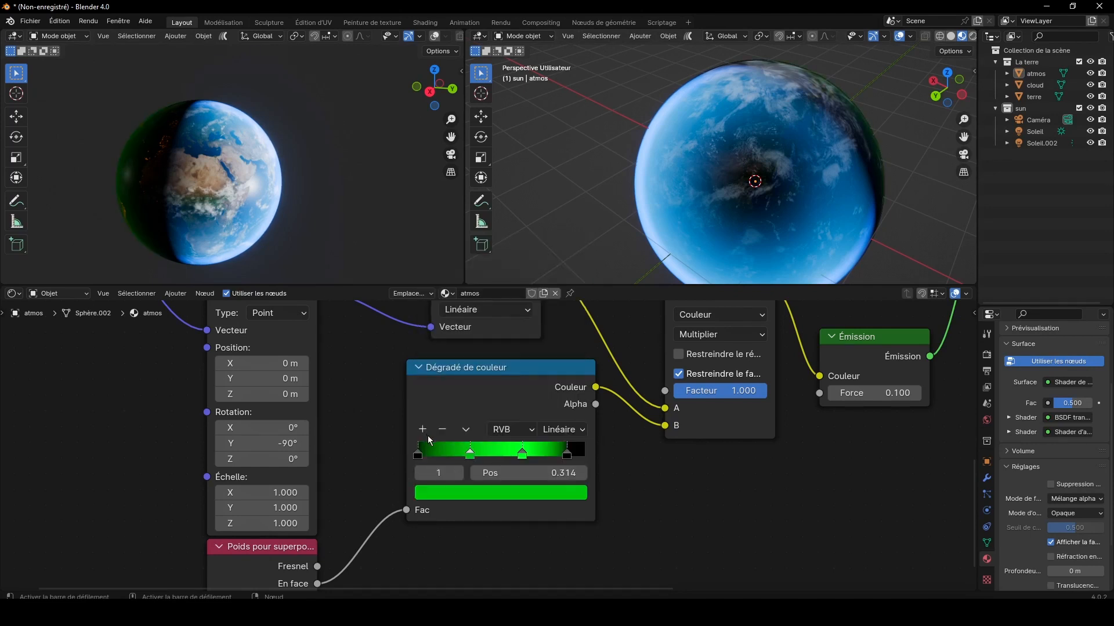
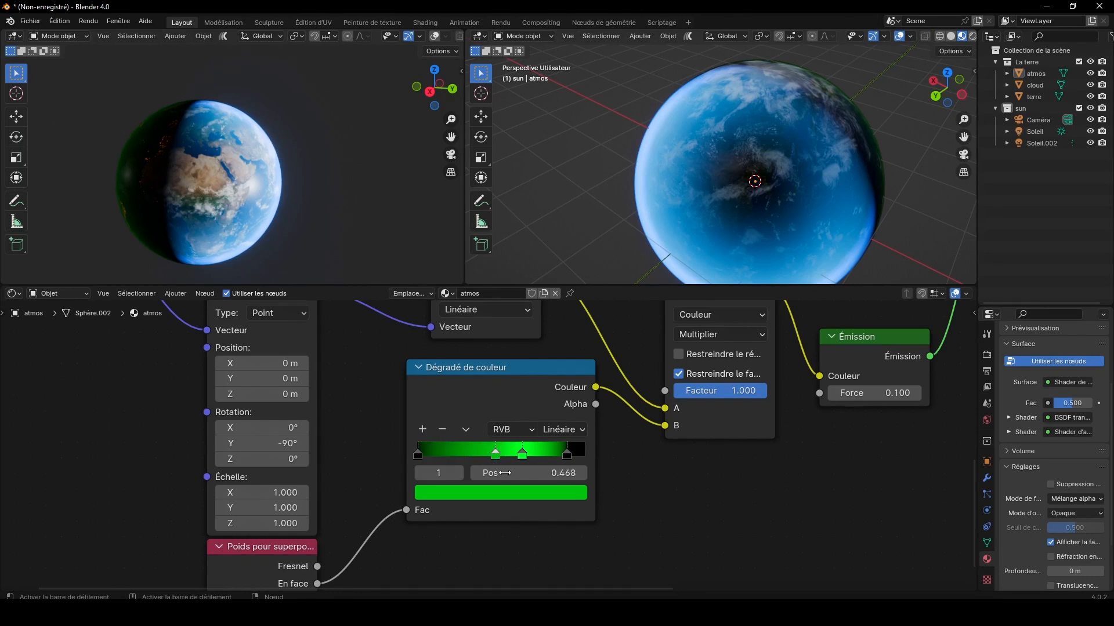
Step: Darken the green Dégradé de couleur's second stop to Valeur about 0.074 and move its black start stop to position 0.355
left_click(503, 493)
left_click(571, 350)
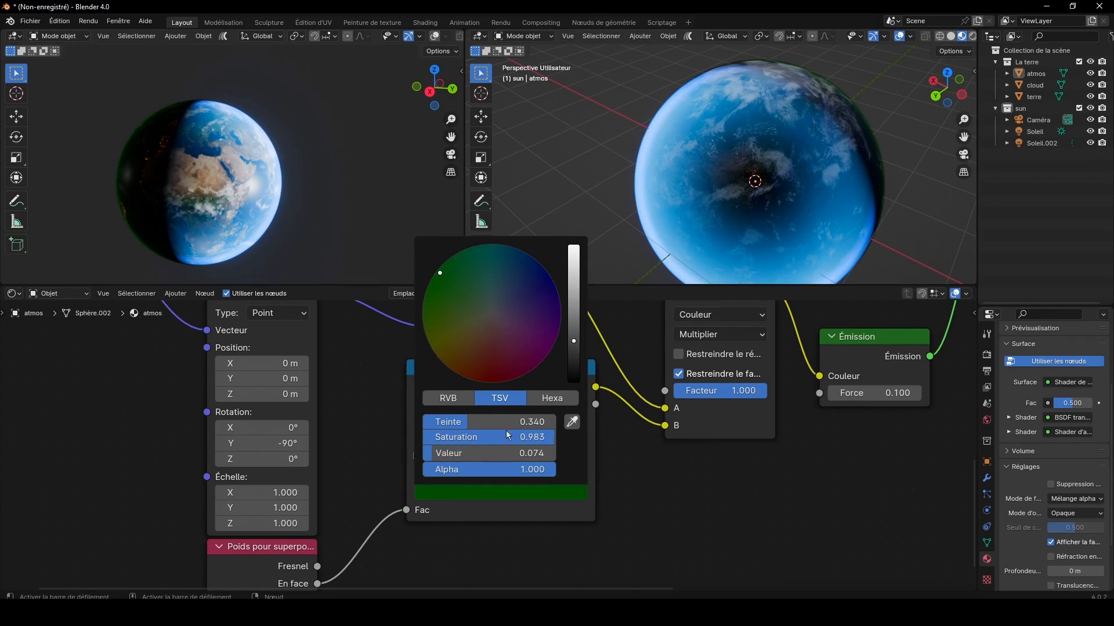
left_click_drag(417, 455, 470, 456)
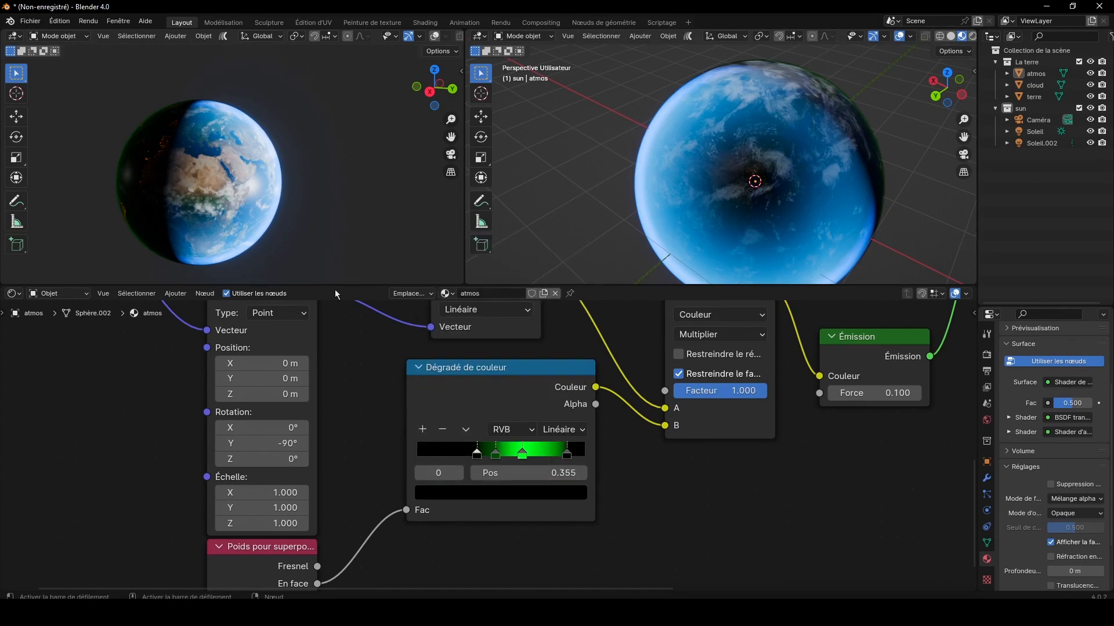
scroll(285, 196, "up", 4)
left_click_drag(429, 87, 498, 73)
left_click_drag(450, 137, 572, 149)
scroll(267, 158, "up", 1)
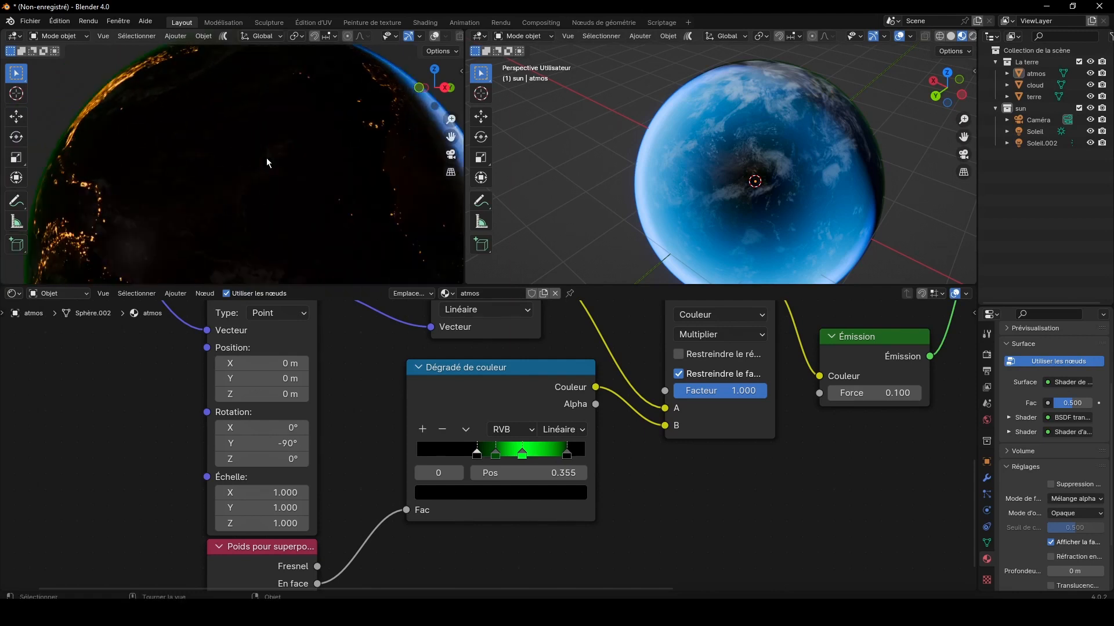
Step: Adjust the brightness of the darker blue stop at position 0.486 in the blue Dégradé de couleur
left_click_drag(451, 90, 449, 92)
left_click_drag(450, 137, 228, 144)
scroll(406, 155, "up", 3)
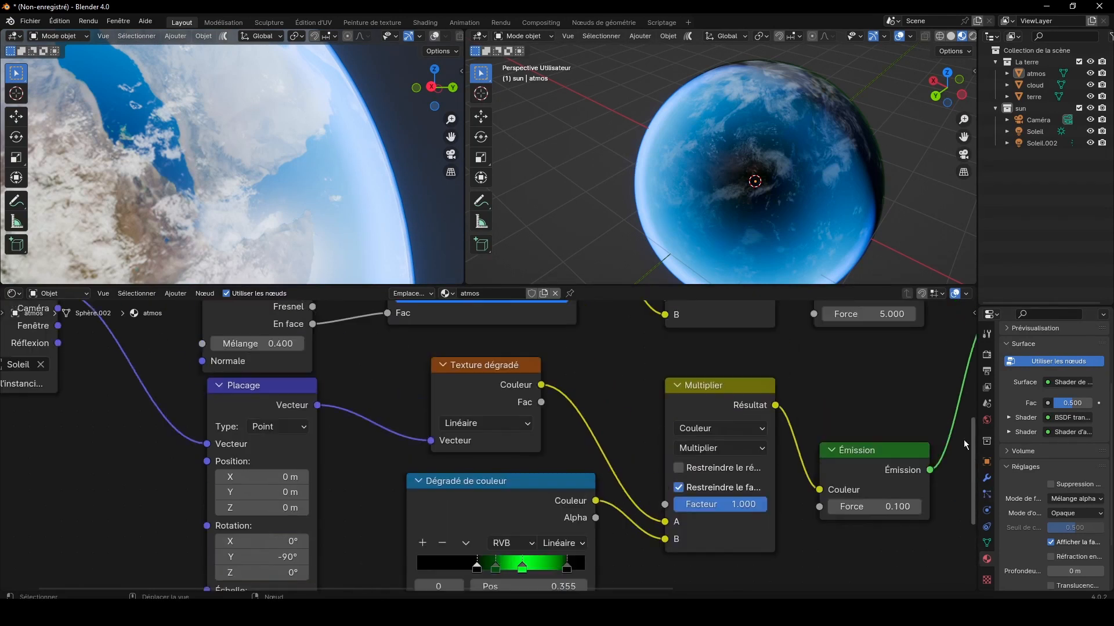
left_click(555, 432)
left_click(552, 467)
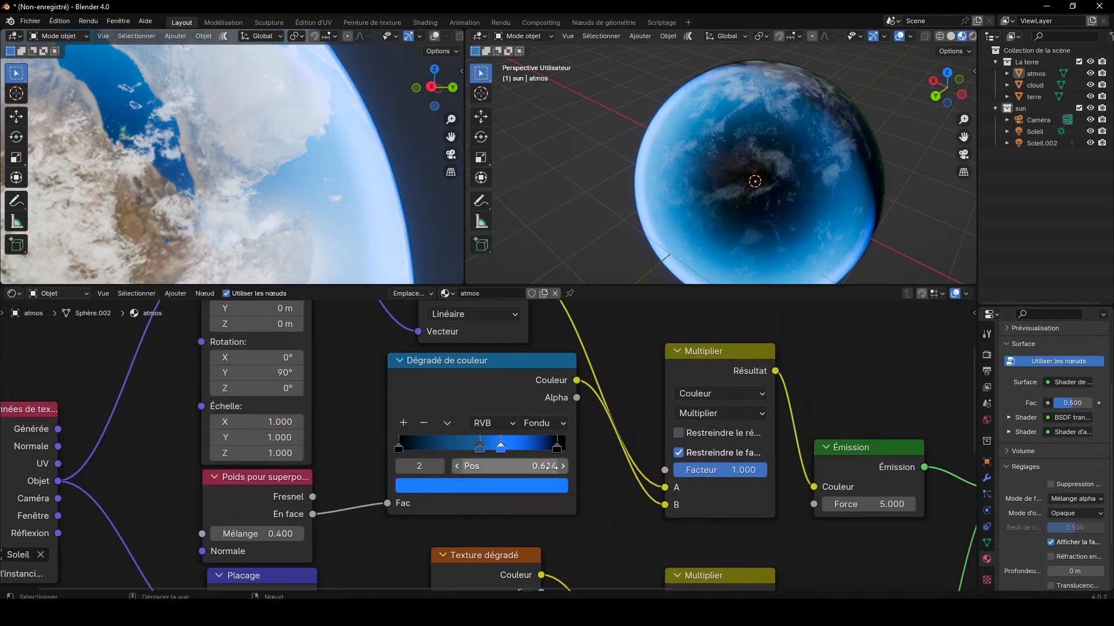
left_click(480, 448)
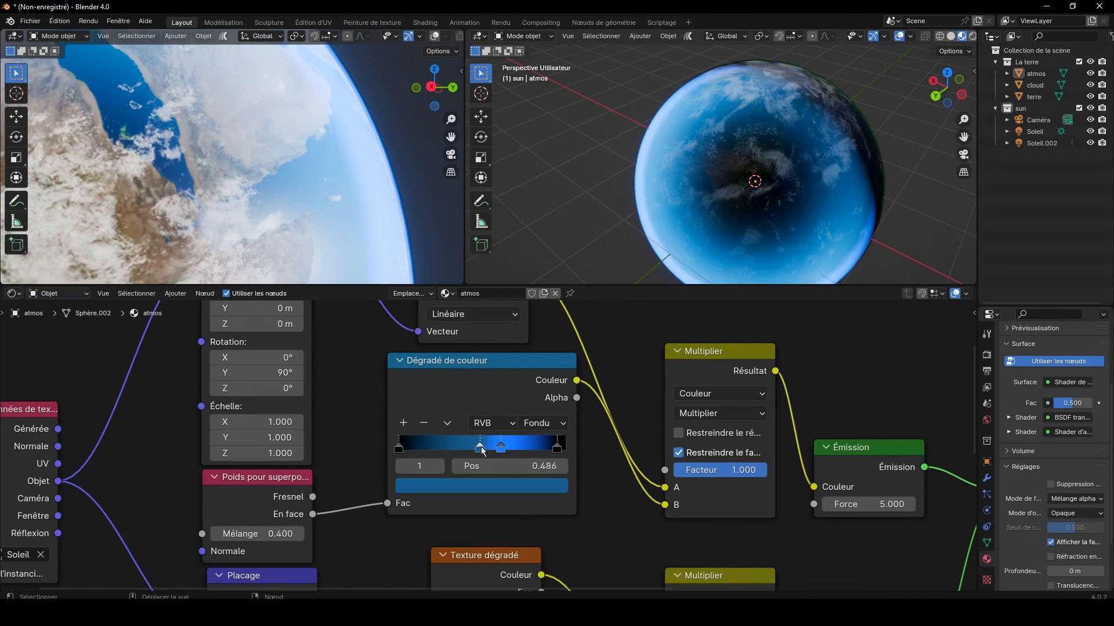
left_click(481, 486)
left_click(552, 315)
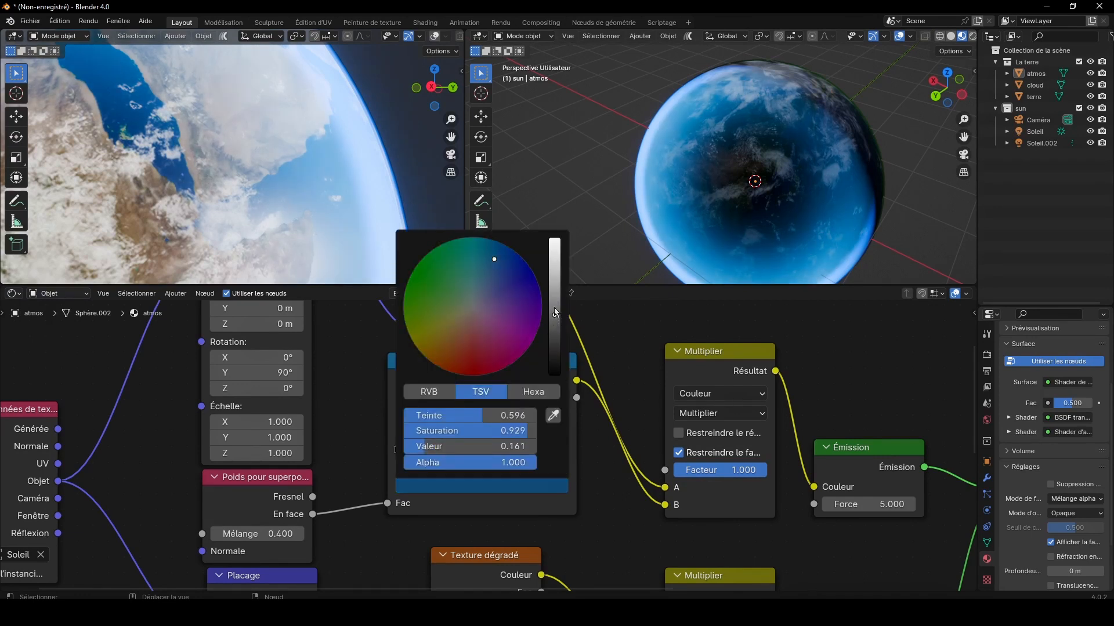
left_click_drag(554, 312, 554, 301)
Step: Scale the atmos sphere up uniformly by a factor of 1.006
scroll(386, 184, "down", 3)
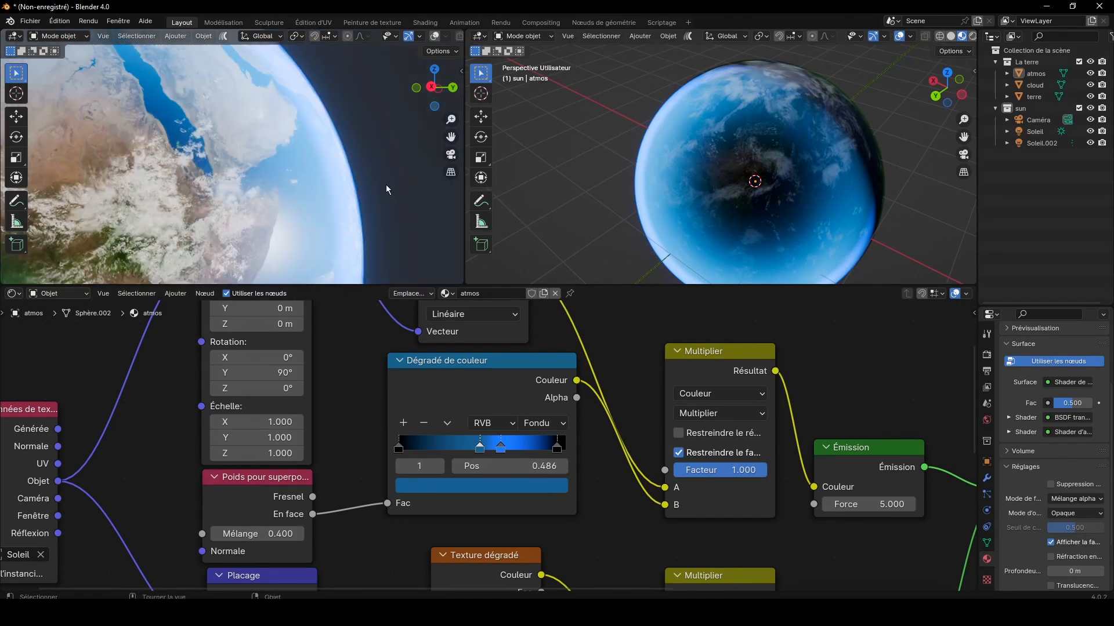
scroll(388, 184, "up", 8)
scroll(444, 158, "down", 3)
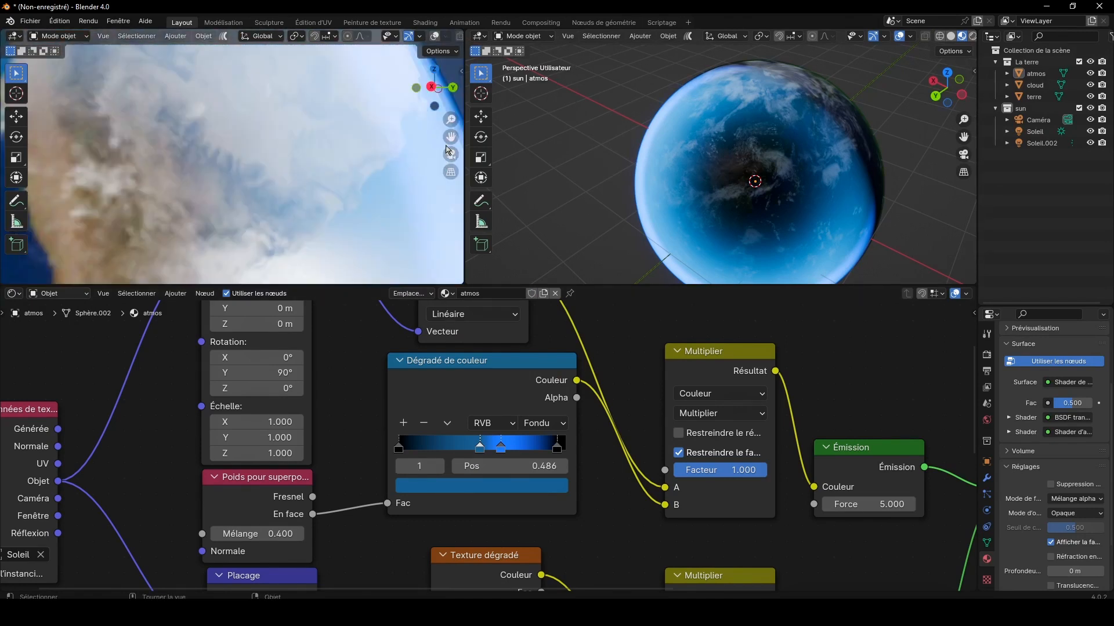
left_click_drag(446, 142, 360, 148)
left_click_drag(451, 119, 422, 145)
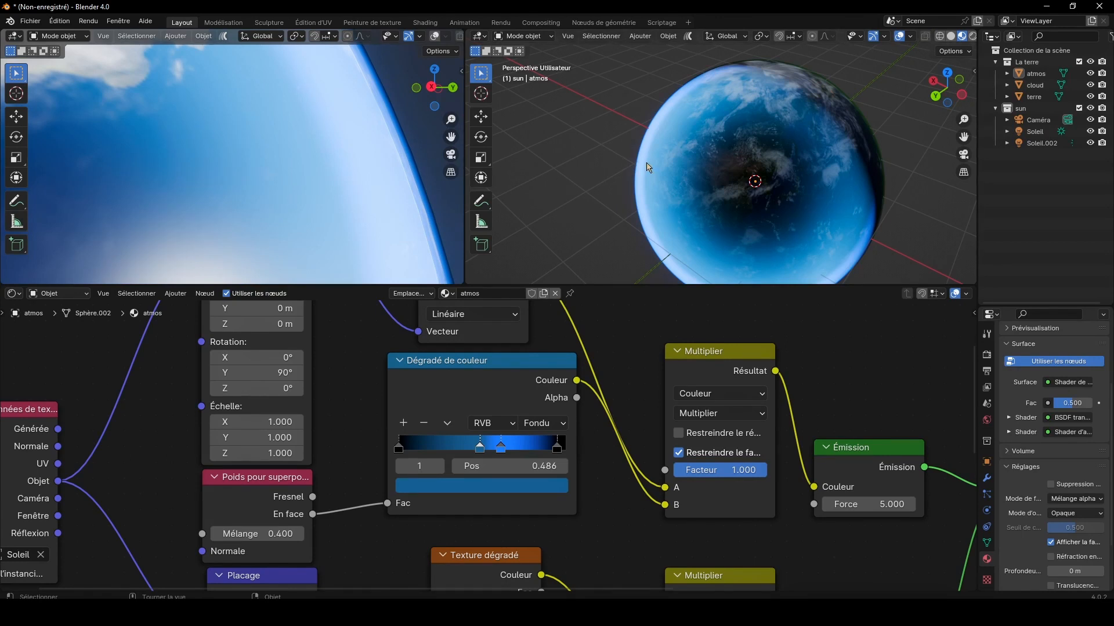
left_click(453, 165)
key("s")
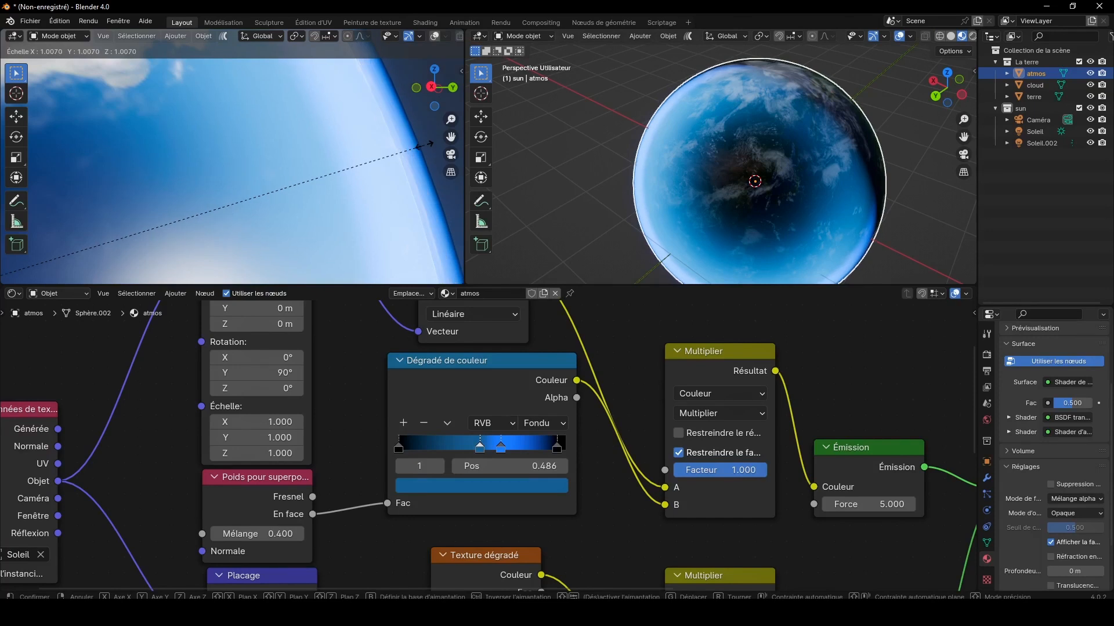
left_click(427, 150)
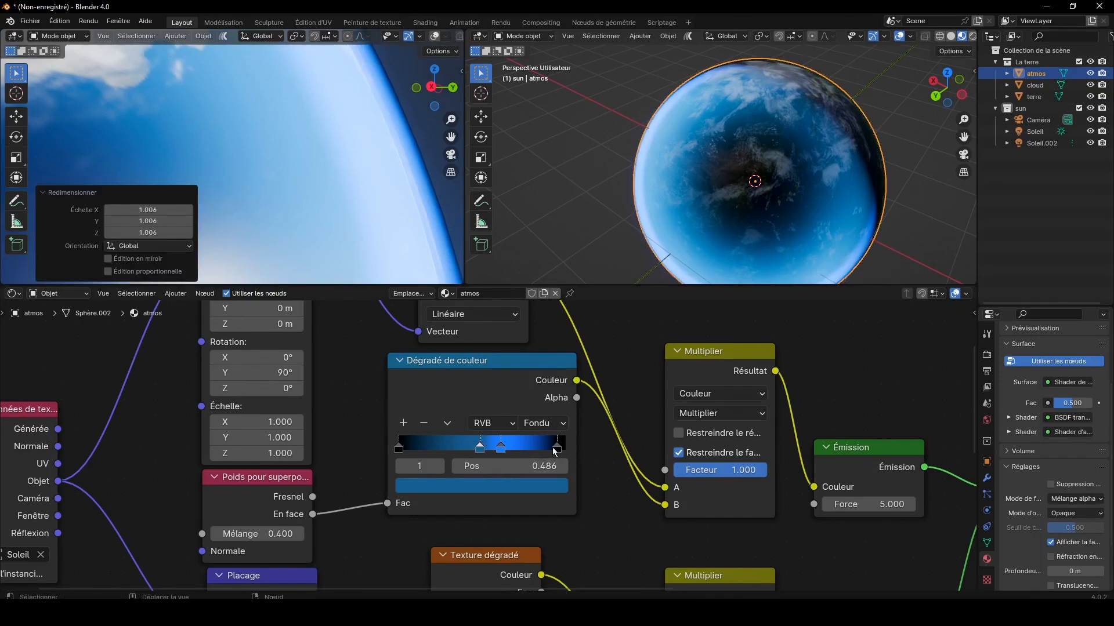
Step: Move the blue Dégradé de couleur's black end stop to position 0.909 and set the World background colour to black
left_click_drag(557, 448, 552, 451)
scroll(367, 112, "down", 8)
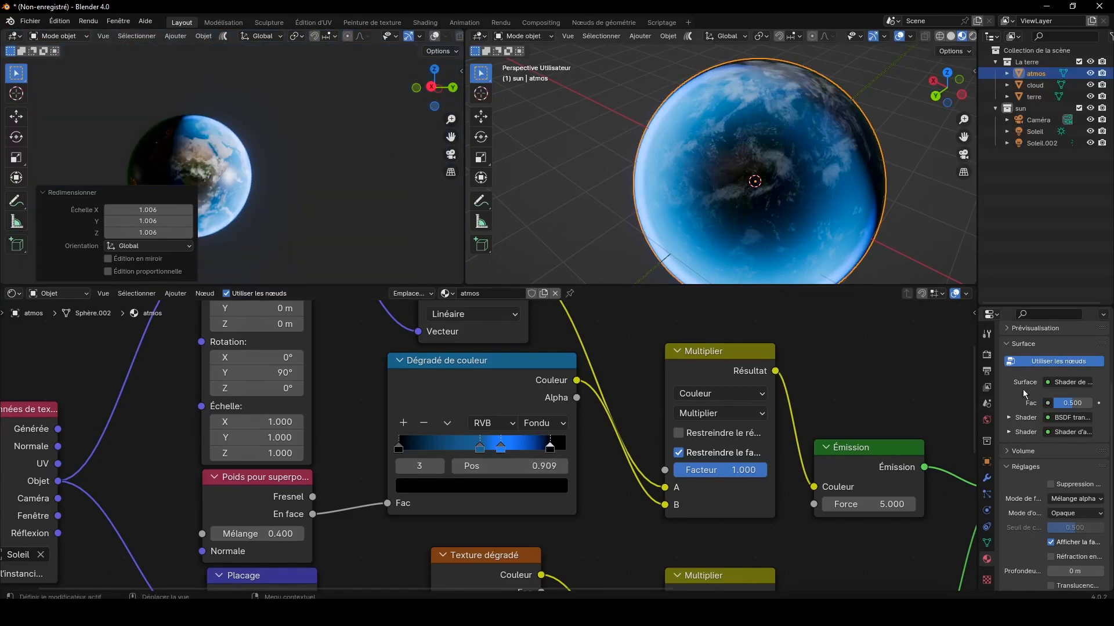
left_click(987, 419)
left_click(1073, 431)
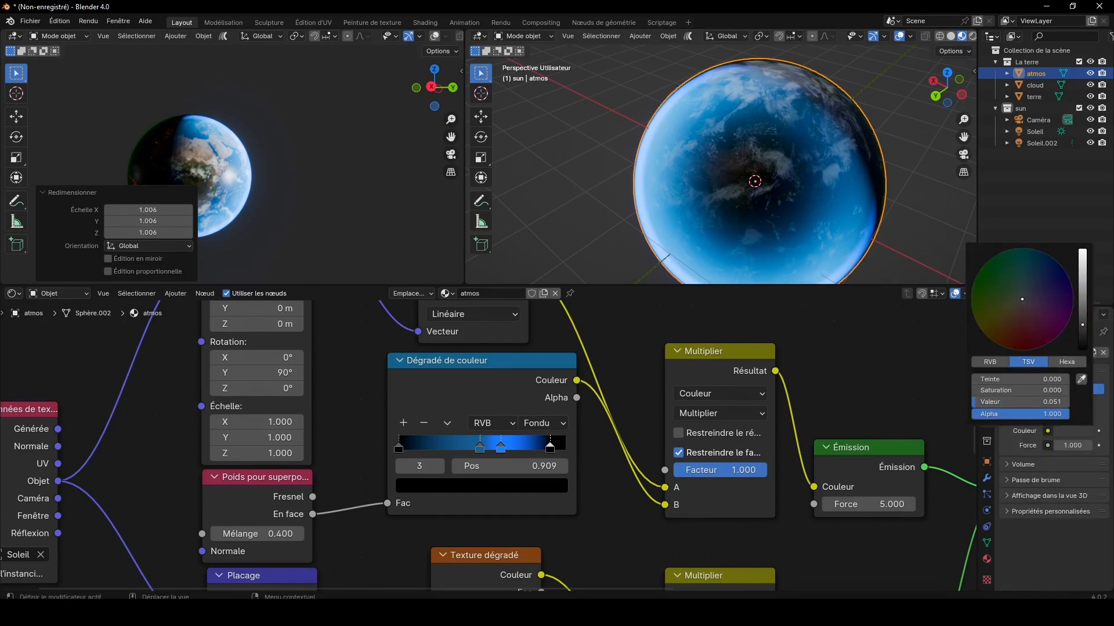
Step: Set the blue Dégradé de couleur's end stop to position 0.927 and its bright blue stop to 0.582
scroll(371, 160, "up", 8)
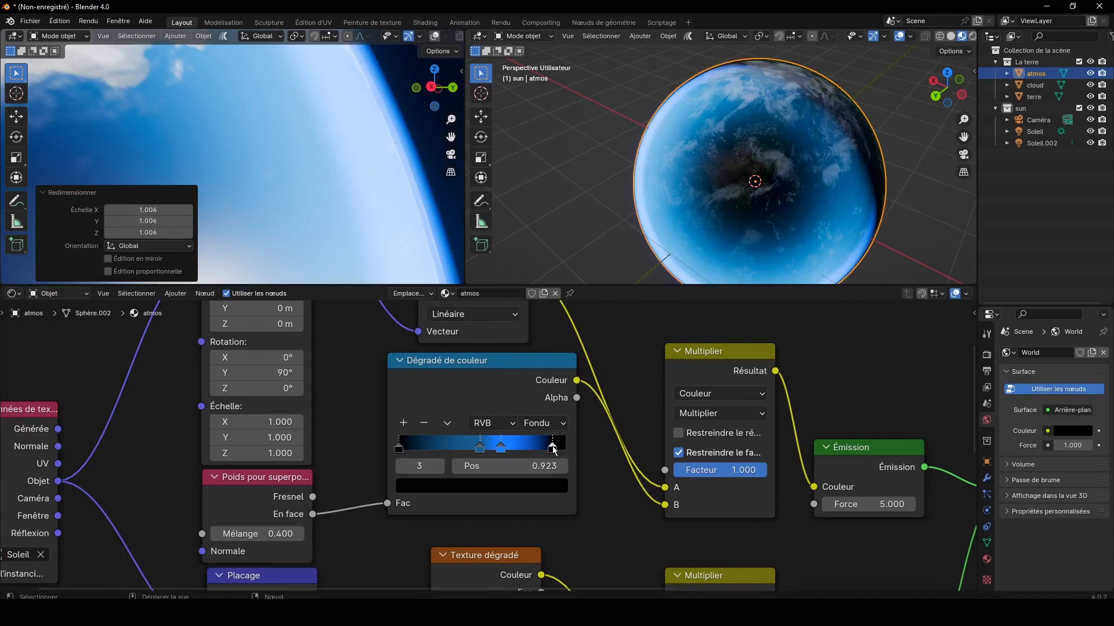
left_click(500, 448)
scroll(426, 225, "down", 3)
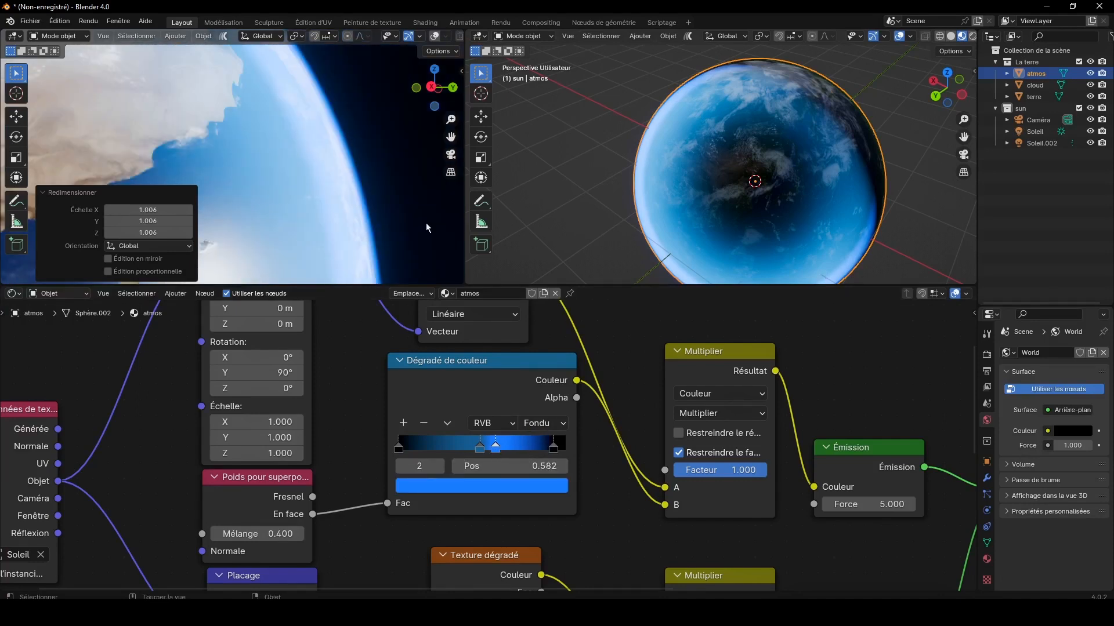
scroll(384, 158, "down", 4)
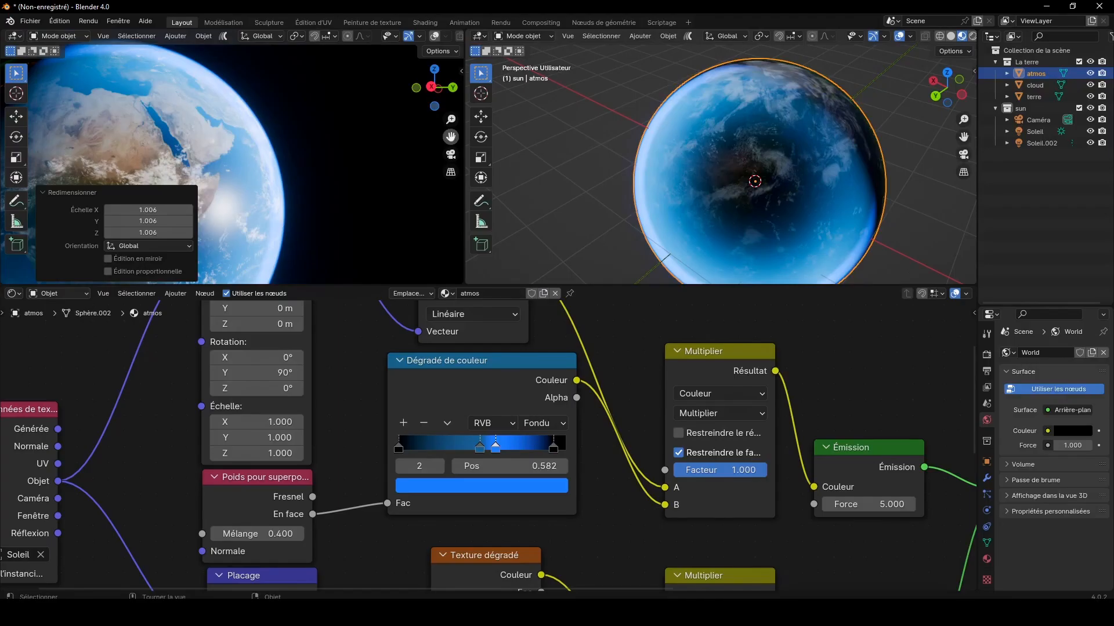
scroll(412, 158, "up", 3)
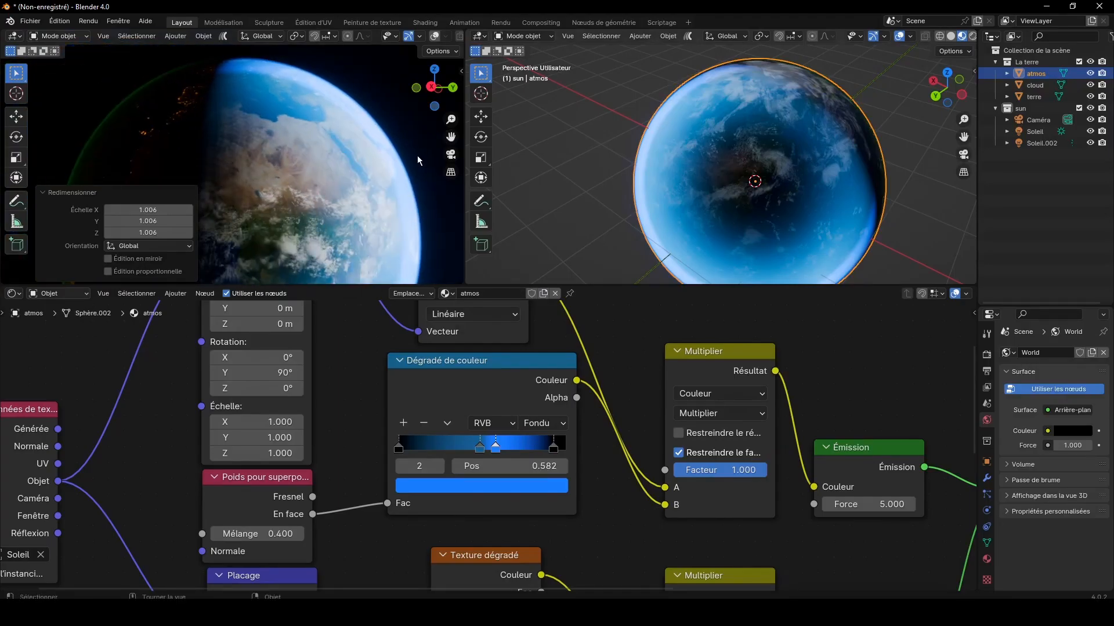
Step: Collapse the Redimensionner options and enlarge the rendered 3D view over the node editor and the second viewport
left_click_drag(434, 87, 411, 93)
left_click(50, 197)
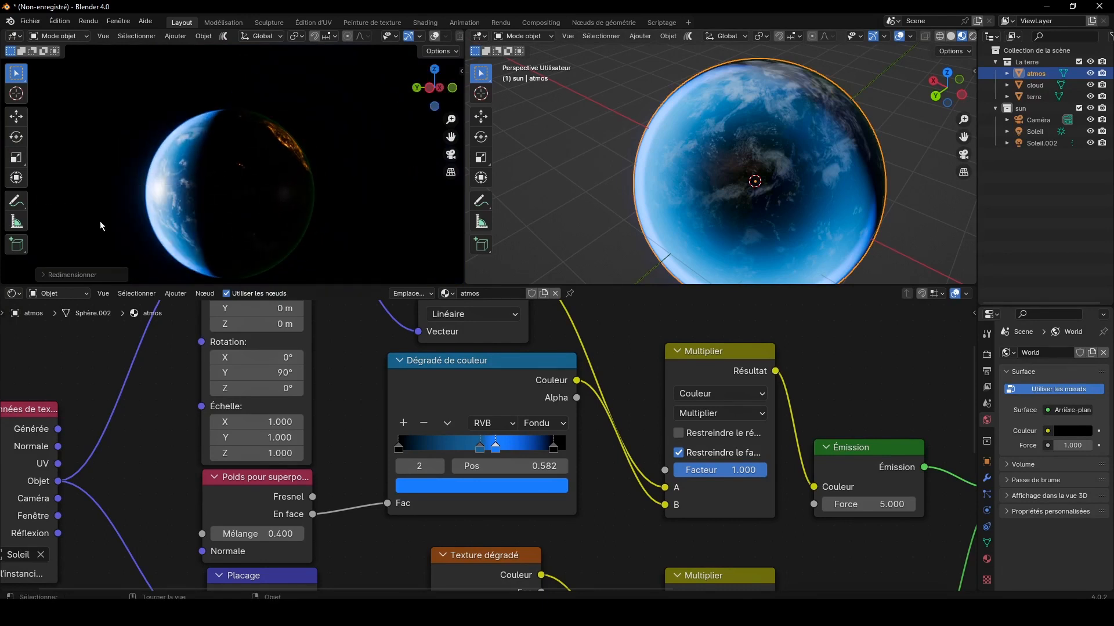
left_click_drag(360, 285, 360, 577)
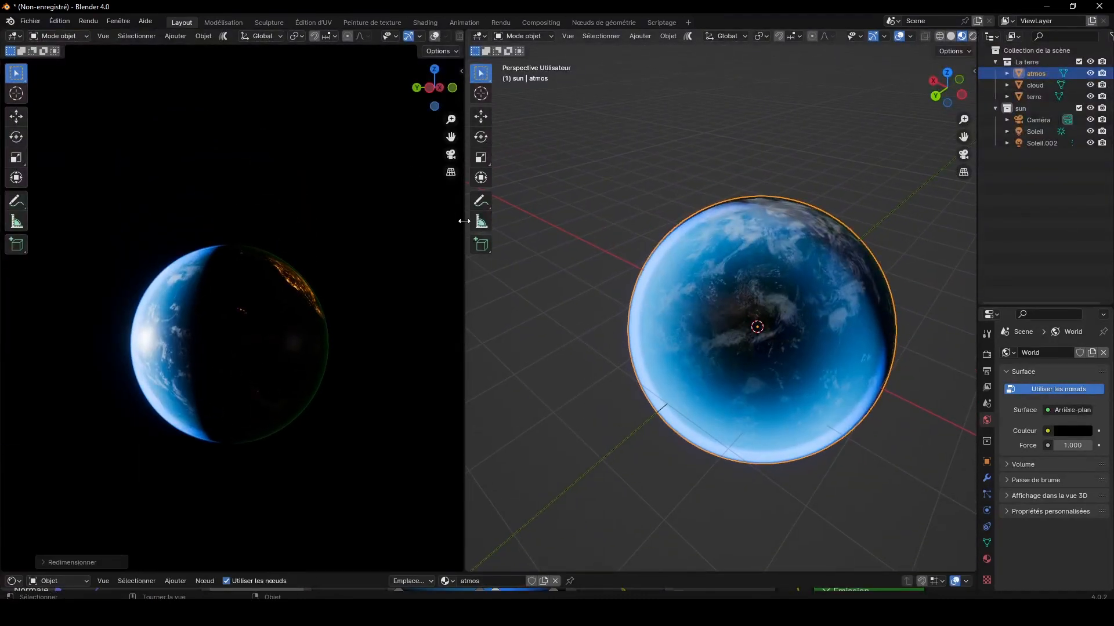
left_click_drag(467, 235, 744, 232)
left_click_drag(712, 97, 657, 169)
scroll(658, 166, "up", 3)
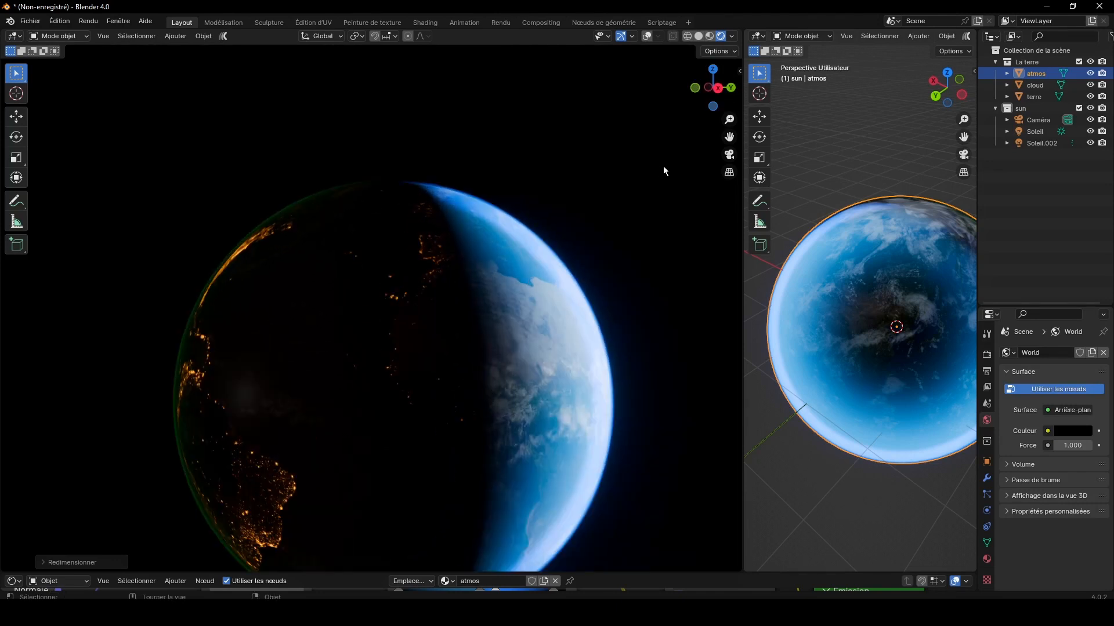
Step: Switch to the camera view, lock the camera to the view and orbit it around to the Earth's night side
key("KP_0")
scroll(579, 216, "down", 6)
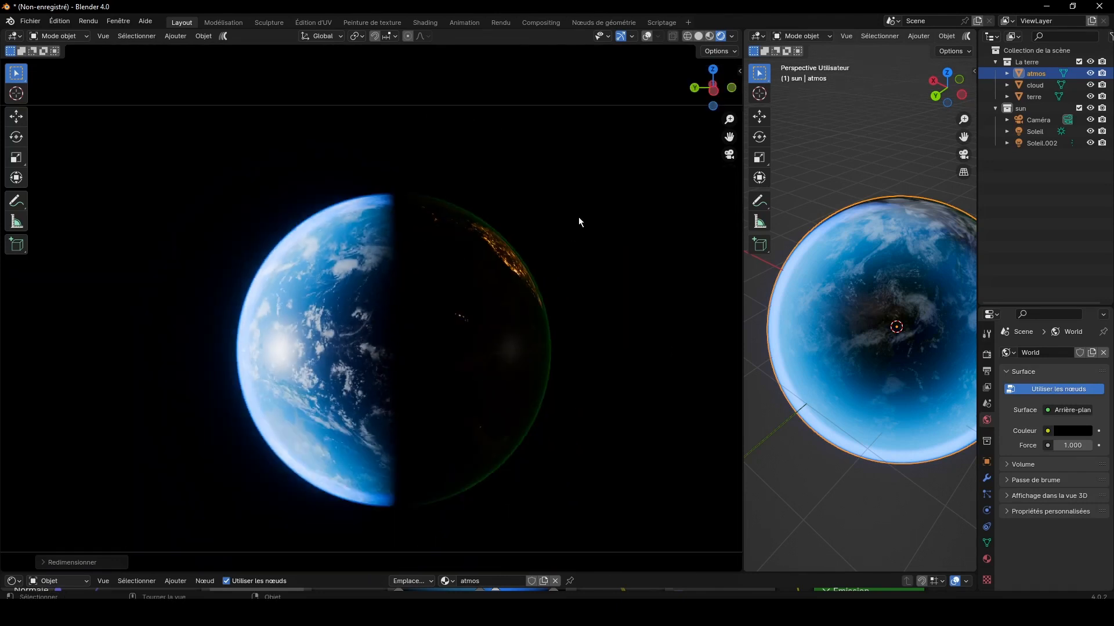
key("n")
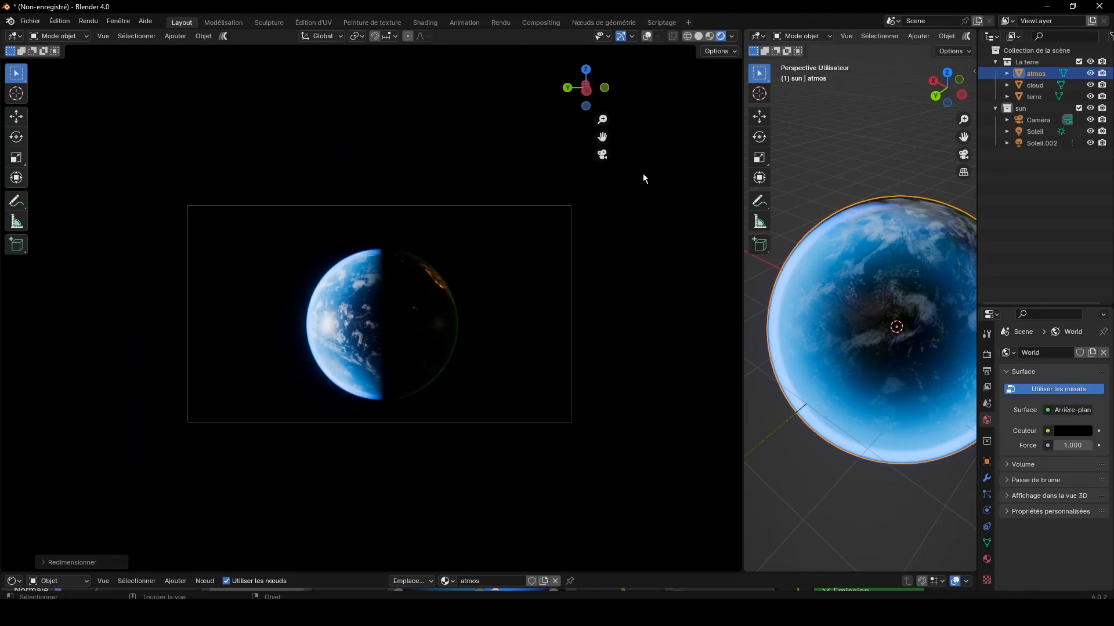
left_click_drag(593, 94, 928, 97)
Step: Select the Caméra and roll it about 39.5° so the Earth appears tilted in the frame
key("r")
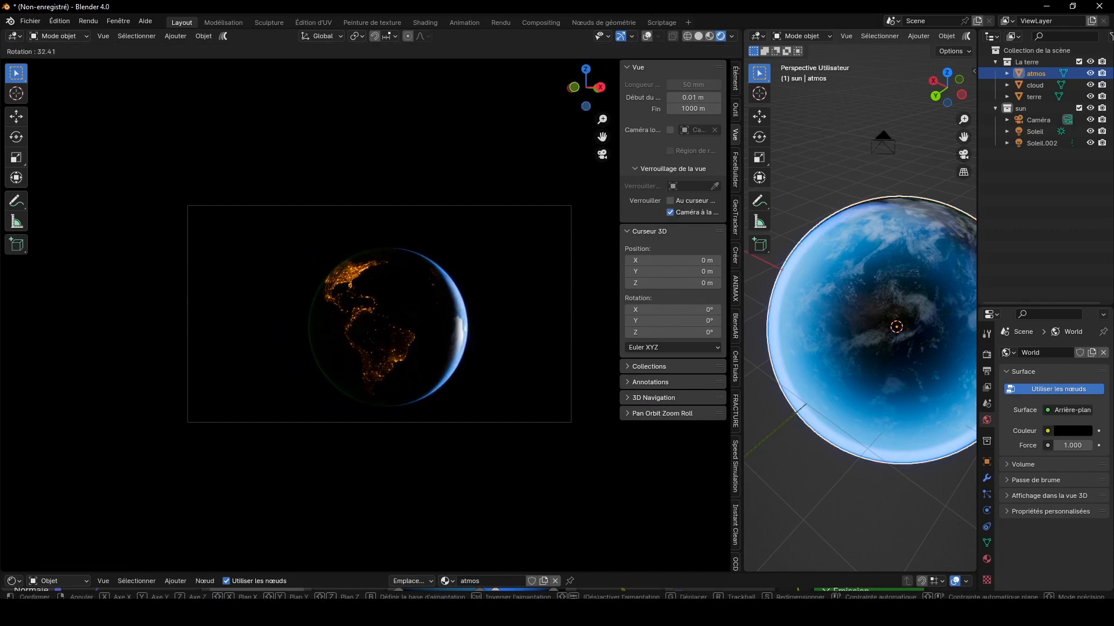
left_click(253, 174)
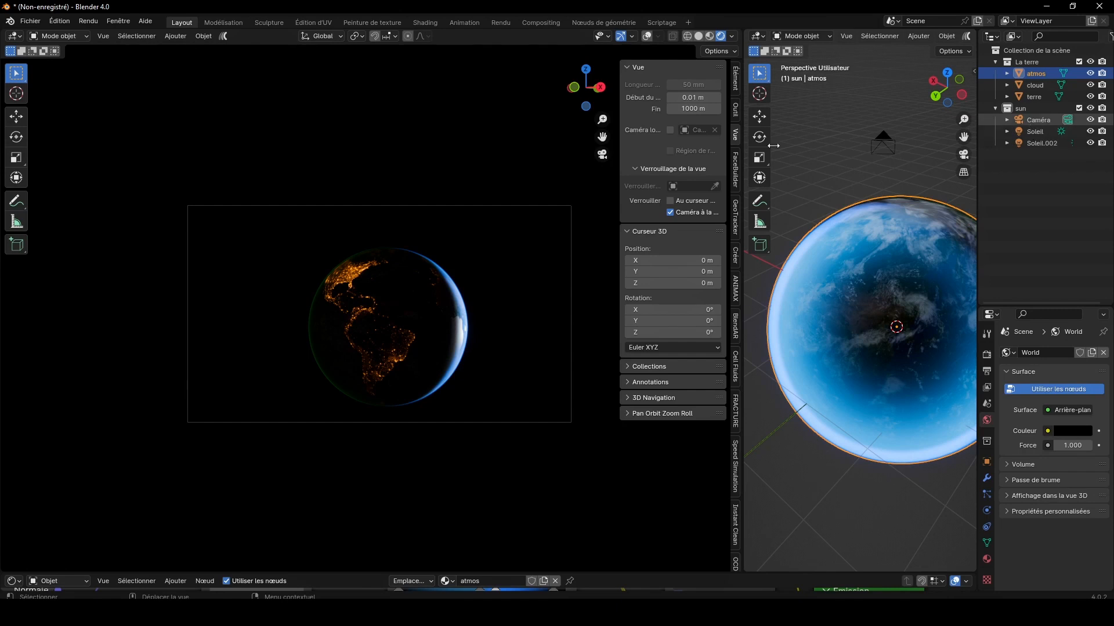
left_click(1038, 120)
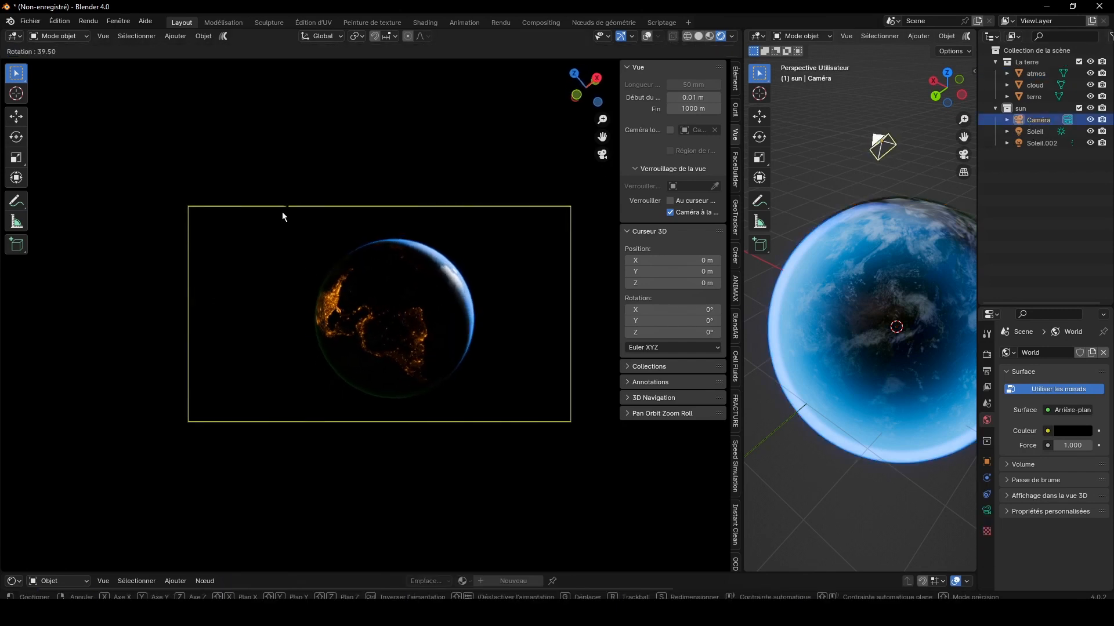
left_click(430, 269)
Step: Move the camera closer and orbit it to frame the Earth's upper edge with its lit blue crescent
scroll(429, 270, "up", 2)
left_click_drag(591, 129, 560, 192)
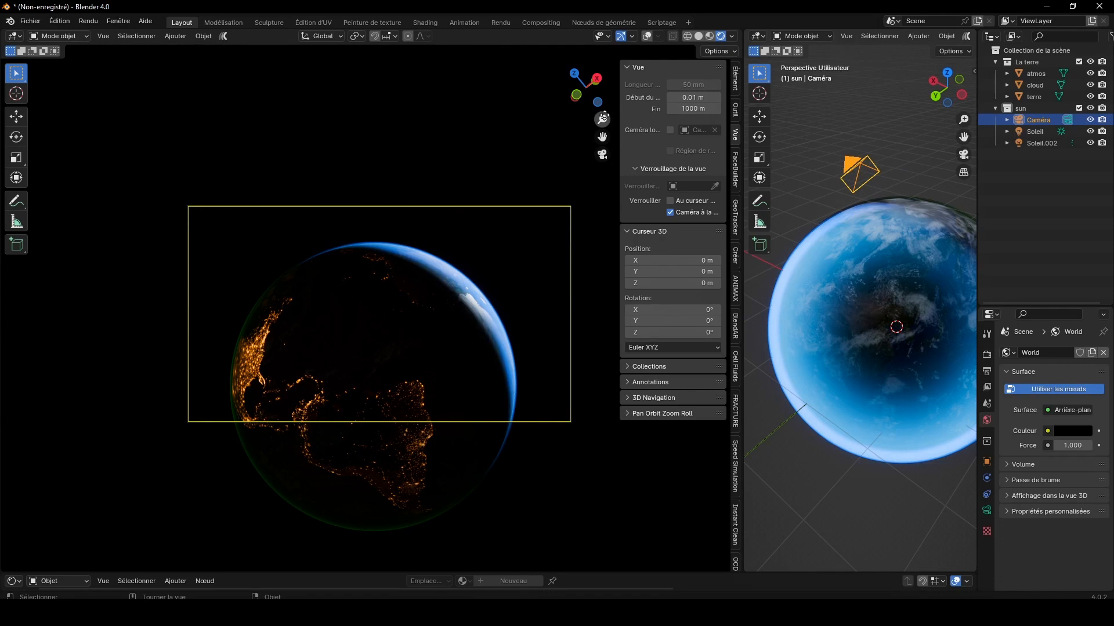
left_click_drag(604, 117, 542, 161)
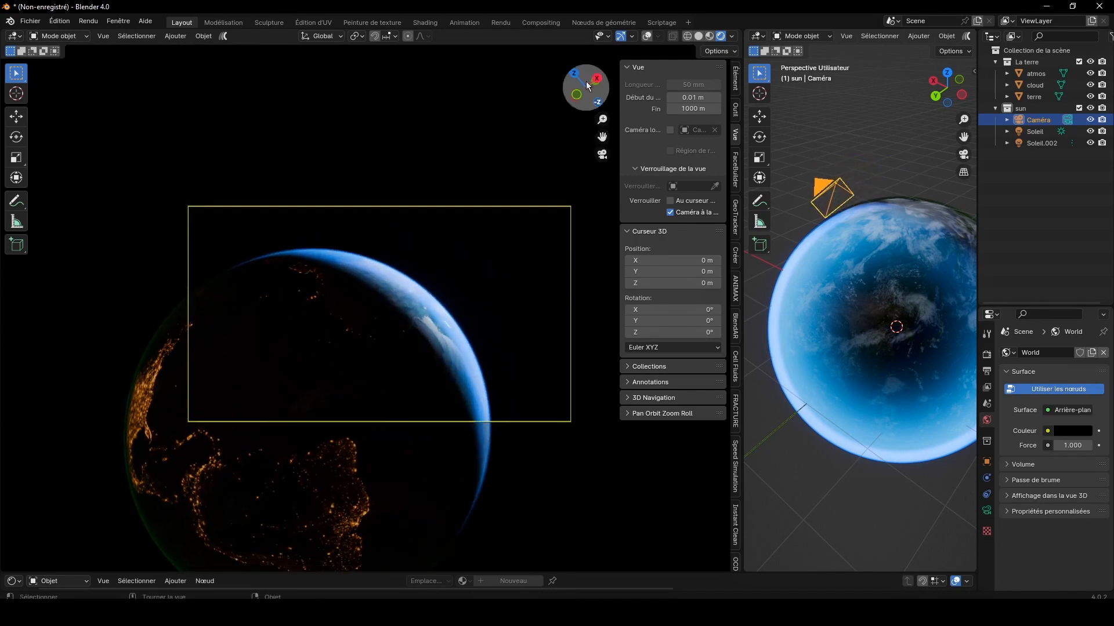
left_click_drag(585, 82, 586, 126)
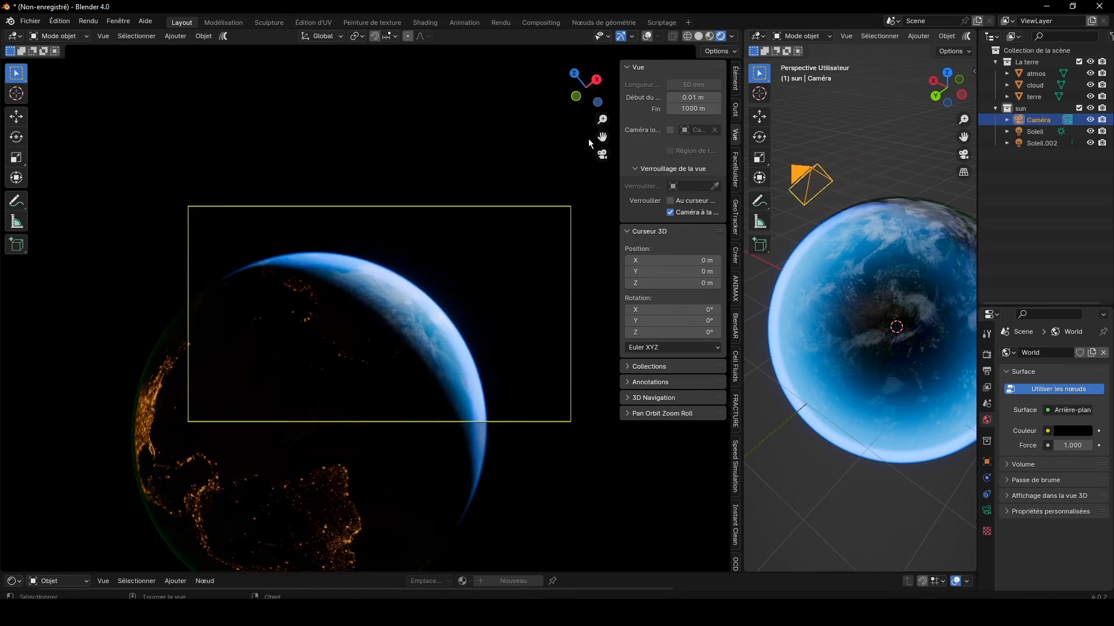
Step: Set the camera's Passe-partout opacity to 1.000 in its 3D view display settings
left_click(986, 509)
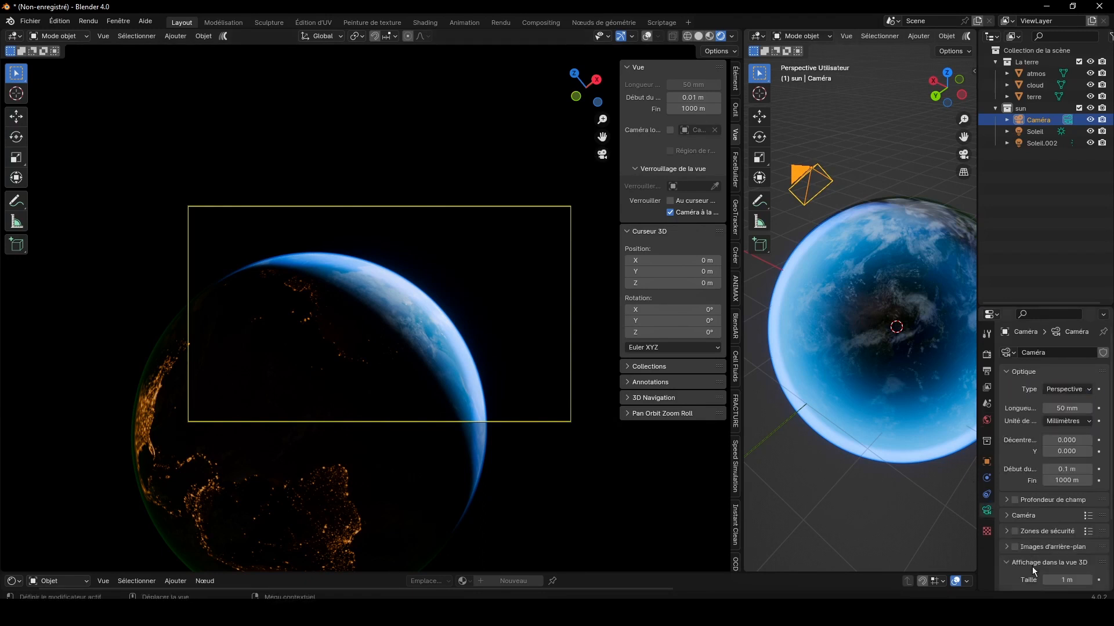
left_click(1015, 562)
scroll(1055, 554, "down", 4)
left_click_drag(1074, 554, 1091, 554)
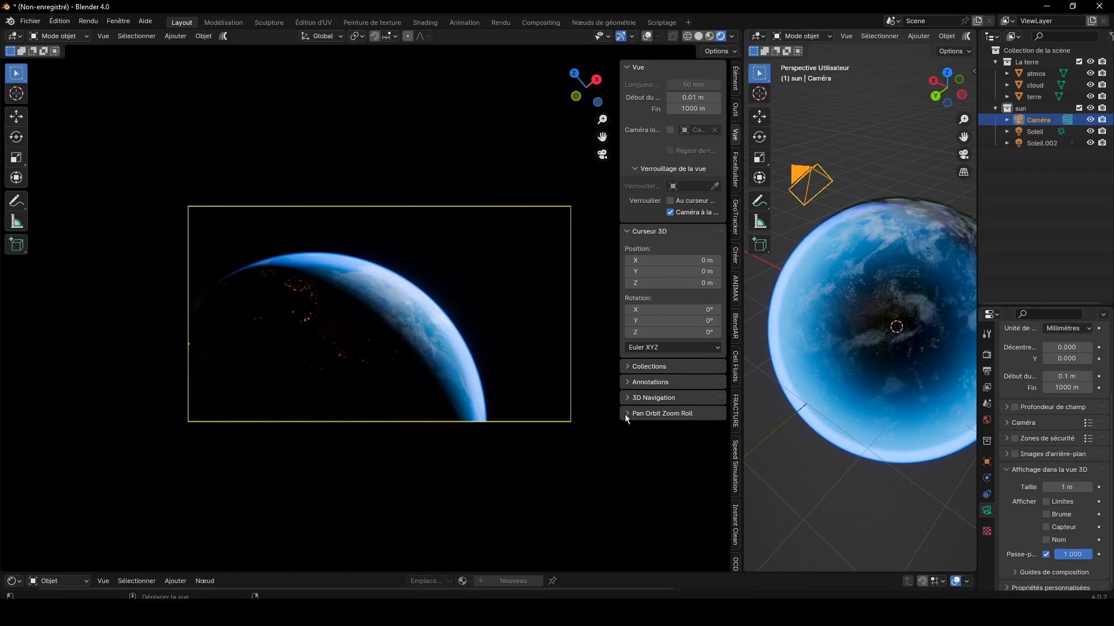
Step: Unlock the camera from the view, save the file as sp9.blend and hide the view settings sidebar
scroll(539, 302, "up", 3)
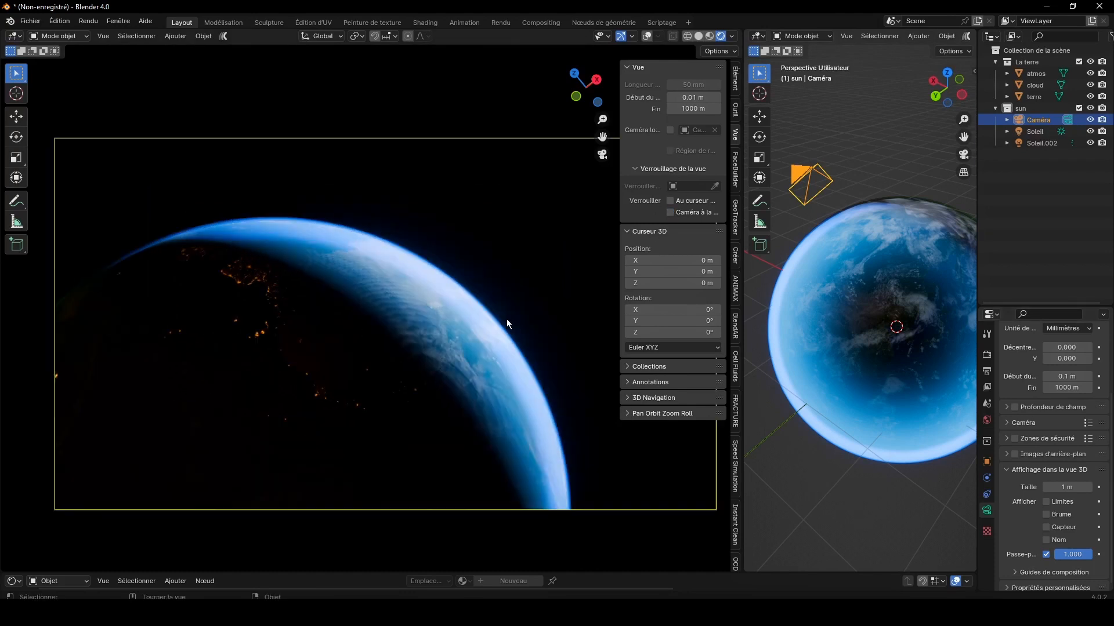
key("ctrl+s")
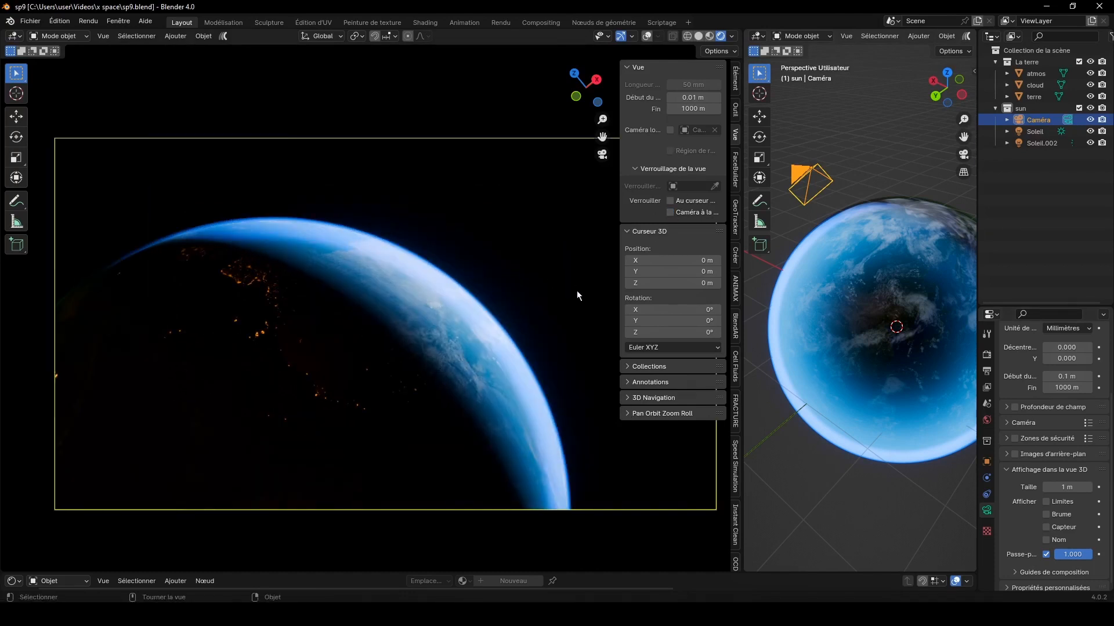
key("n")
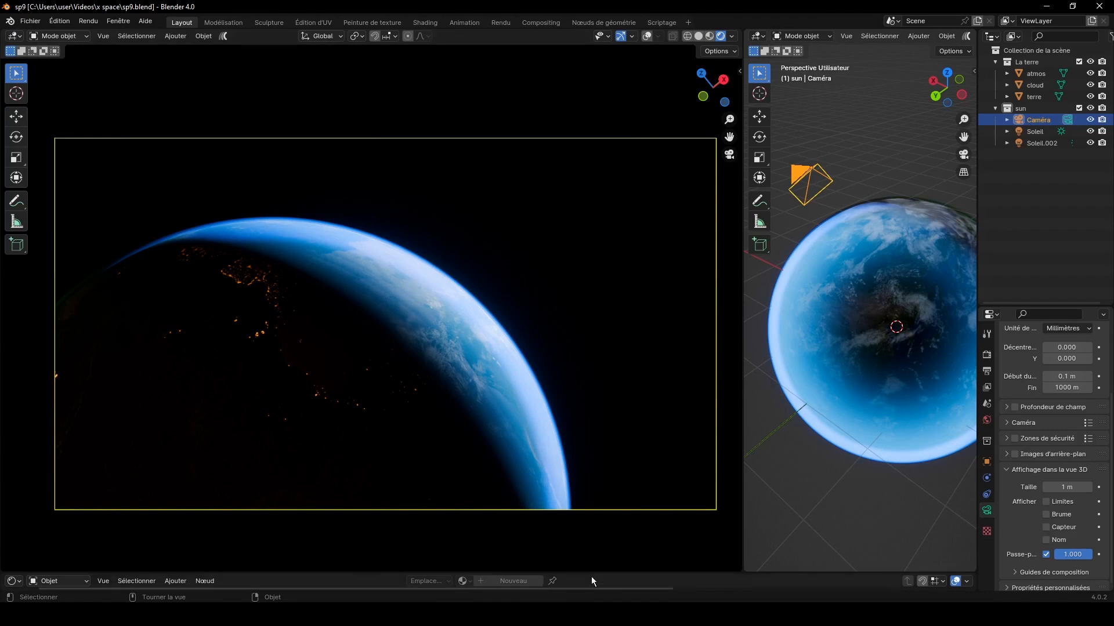
Step: Show the PROJETS asset library in an enlarged lower area and place its Plan asset in the scene
left_click_drag(590, 576, 597, 369)
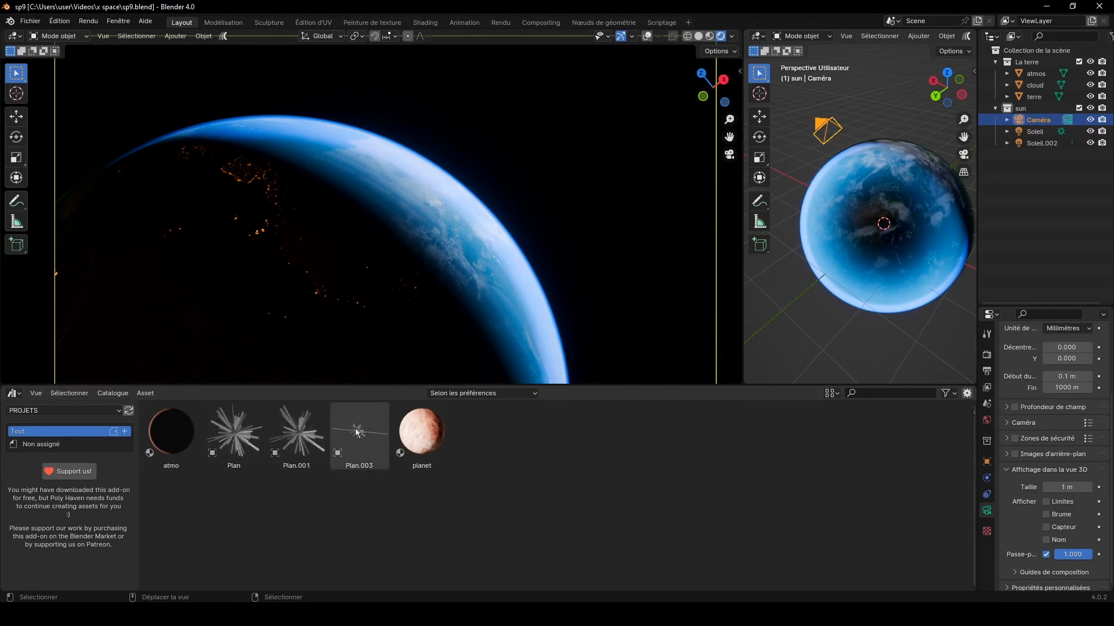
left_click_drag(234, 435, 569, 127)
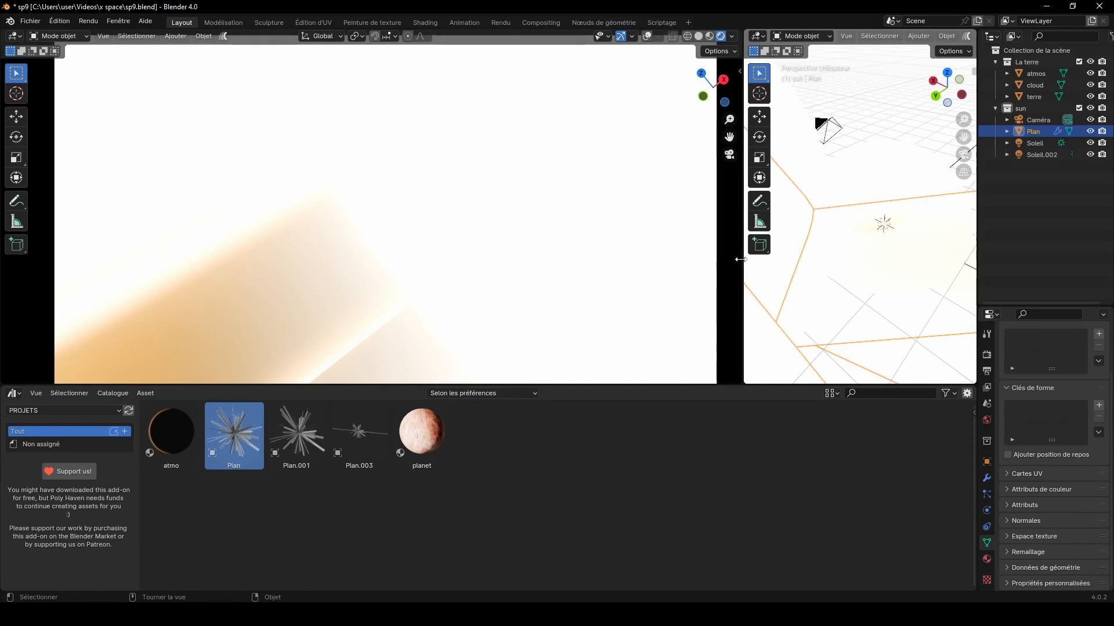
Step: Widen the second 3D view, look from above, and scale the Plan flare down uniformly by 0.120 and again by 0.448
left_click_drag(741, 259, 464, 258)
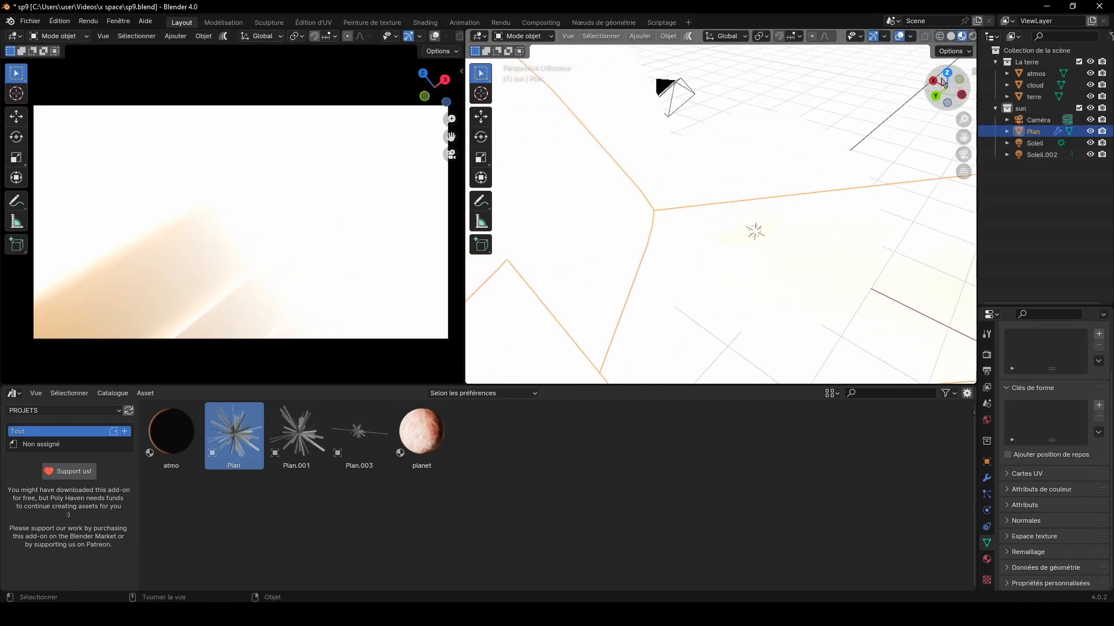
left_click(945, 76)
scroll(739, 189, "down", 6)
key("s")
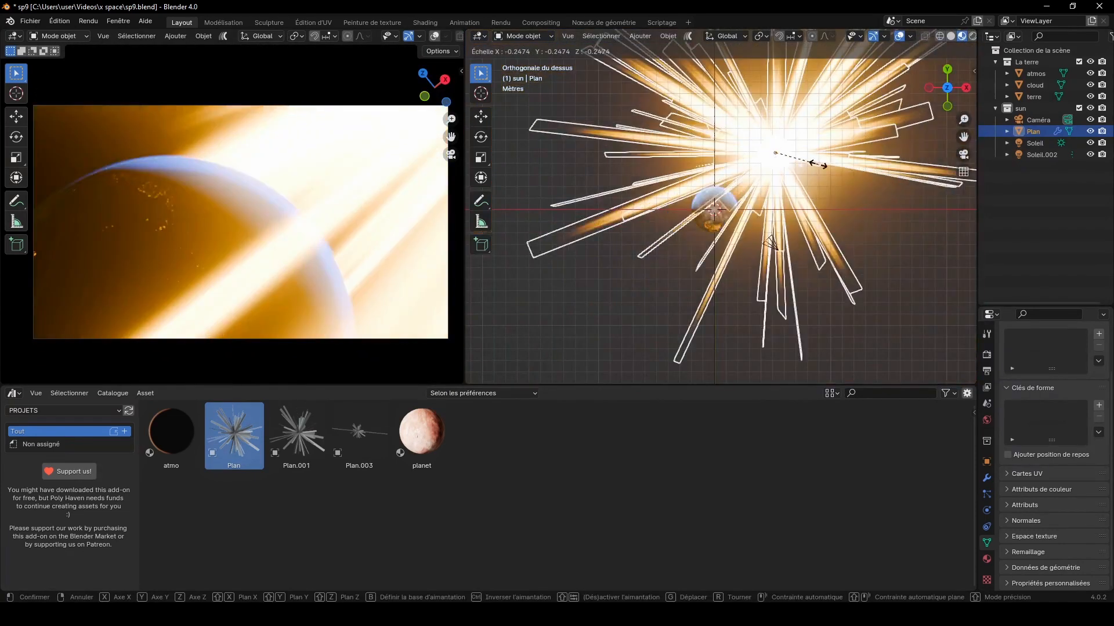
left_click(779, 178)
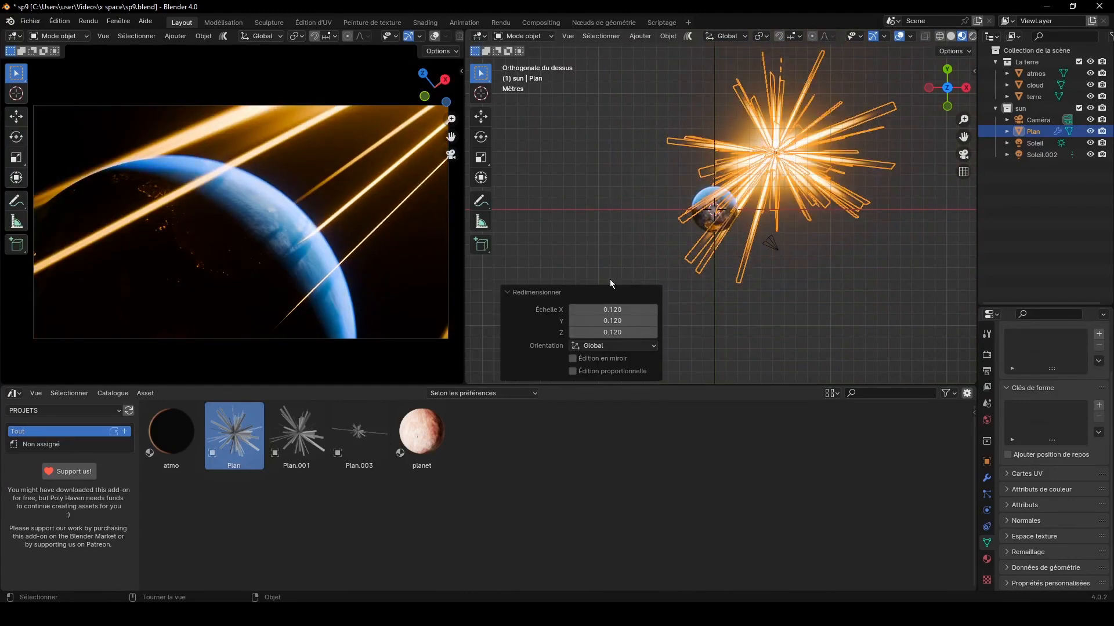
key("s")
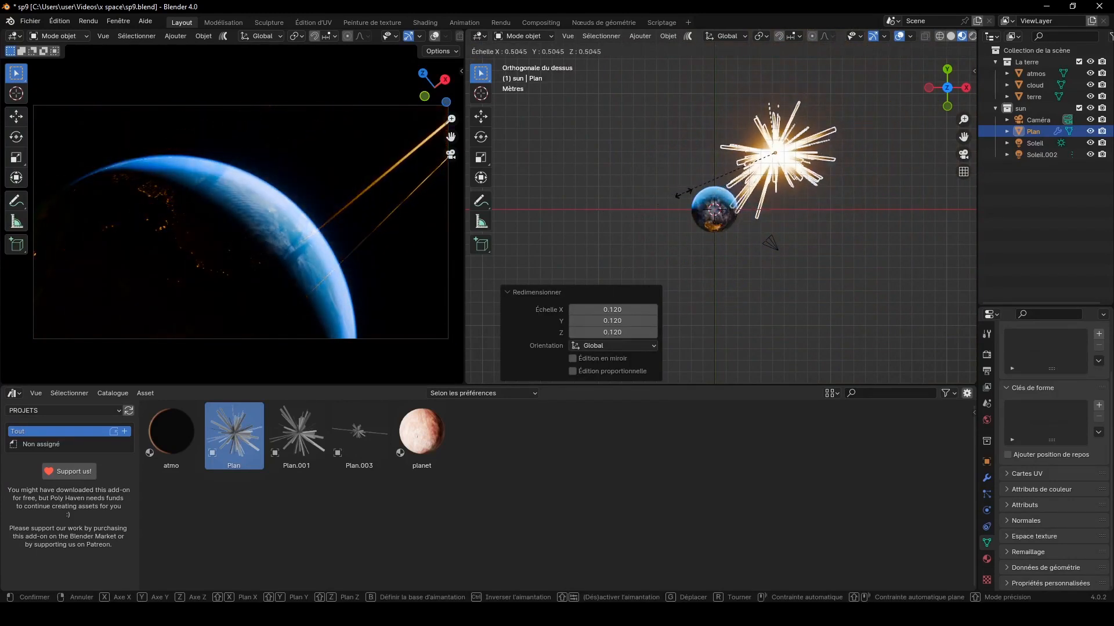
left_click(717, 186)
Step: Rotate the Plan flare about -62.2° around Z and move it behind the Earth's lit edge in the top view
key("r")
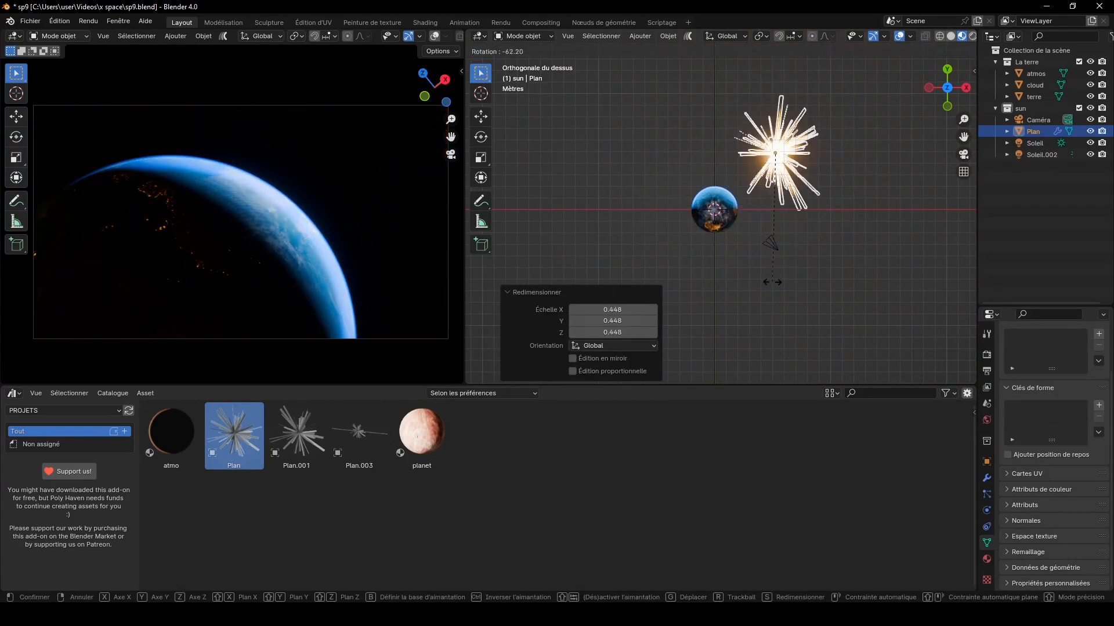
left_click(799, 232)
key("g")
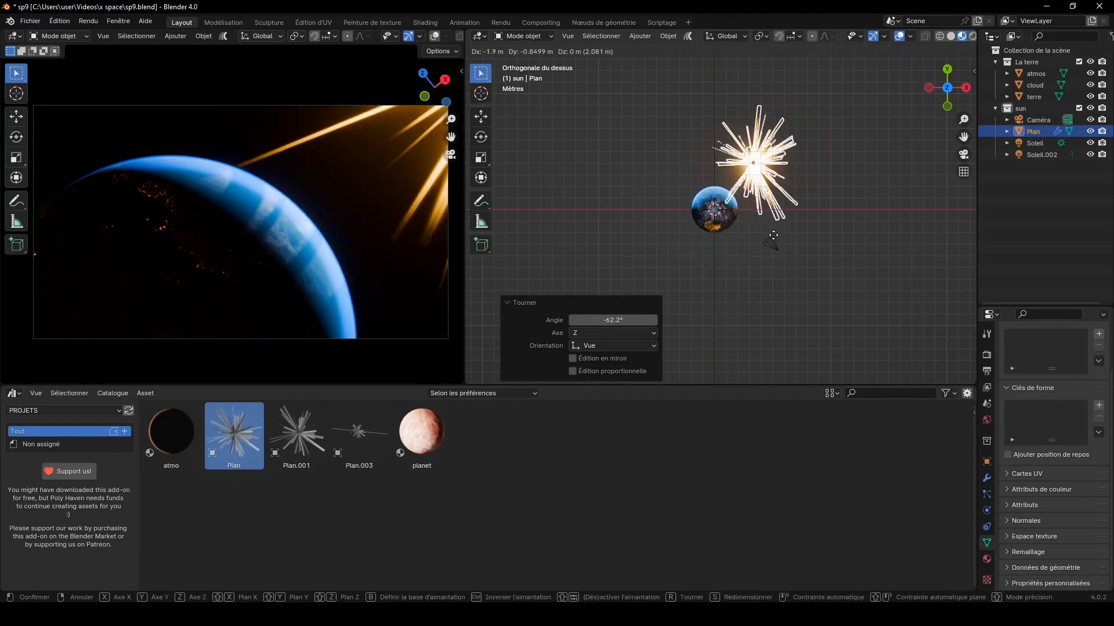
left_click(780, 236)
key("g")
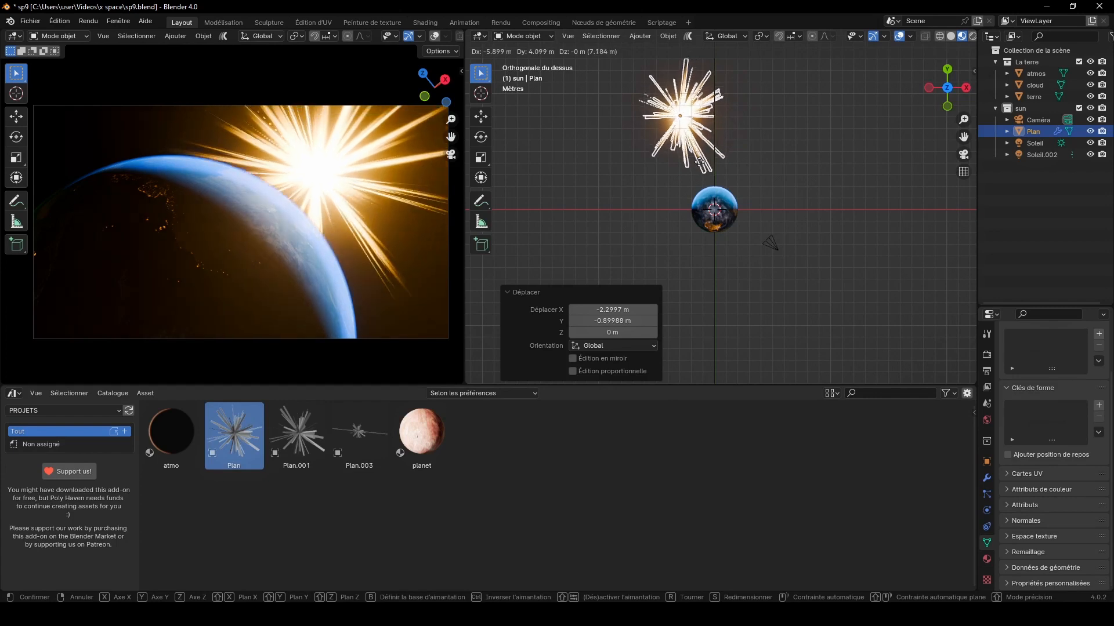
left_click(713, 176)
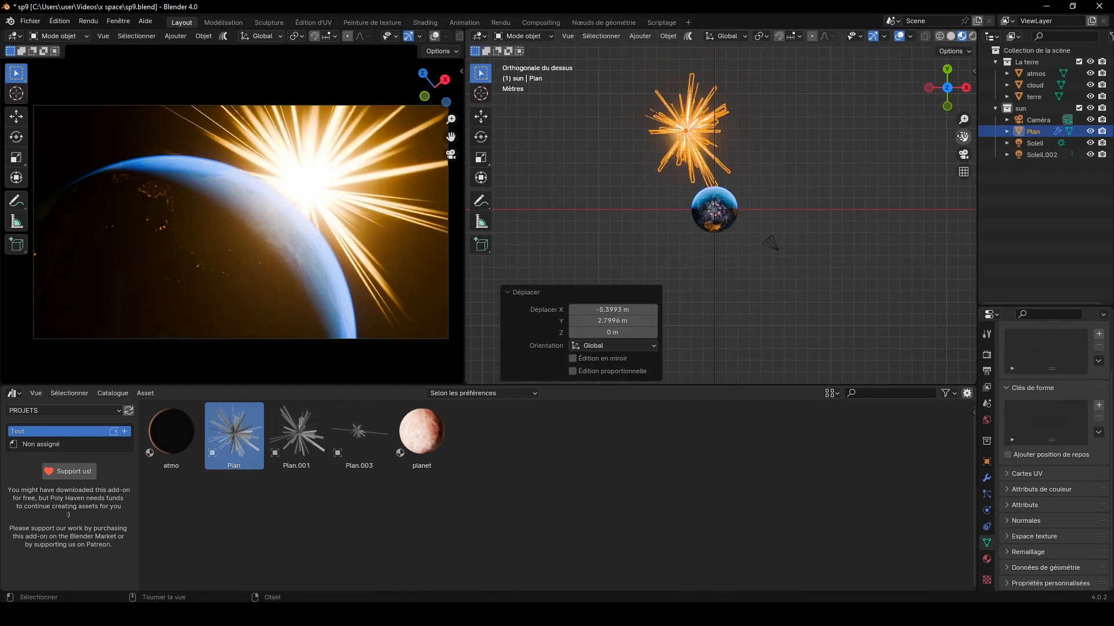
Step: Shift the flare about 0.23 m in X and -0.87 m in Y, and lower it about 0.58 m along Z
left_click_drag(963, 137, 955, 168)
scroll(662, 149, "up", 5)
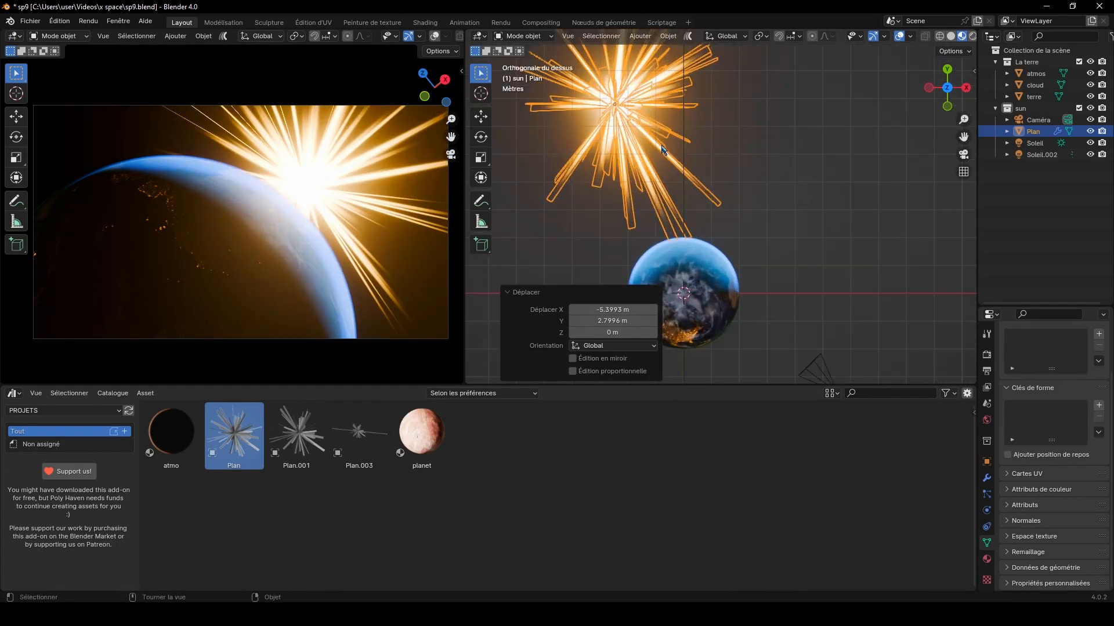
key("g")
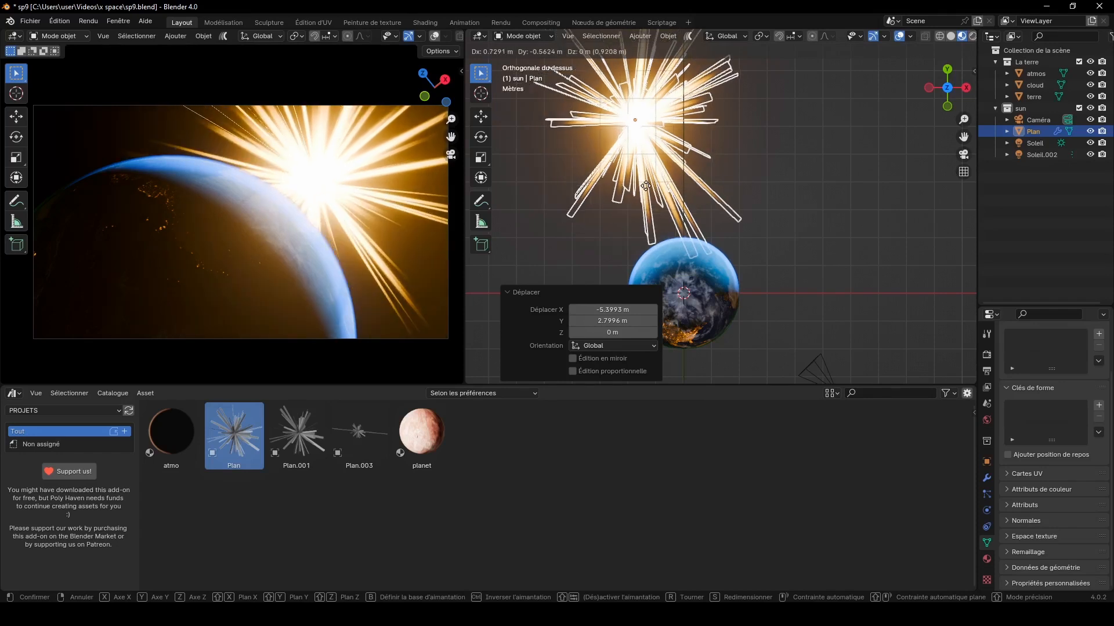
left_click(631, 195)
left_click(965, 87)
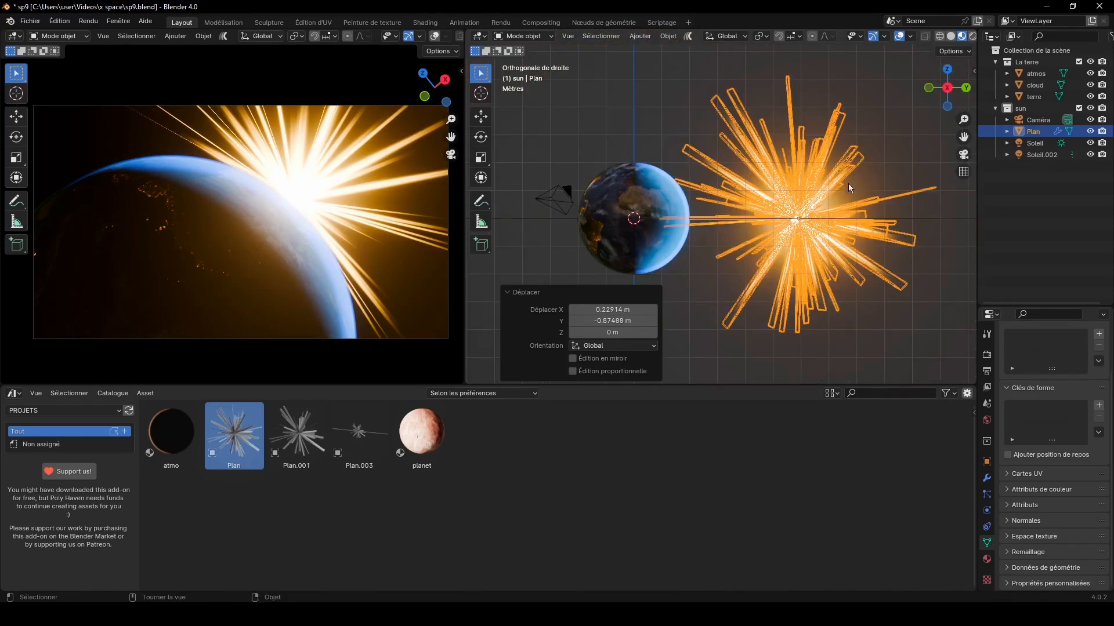
key("g")
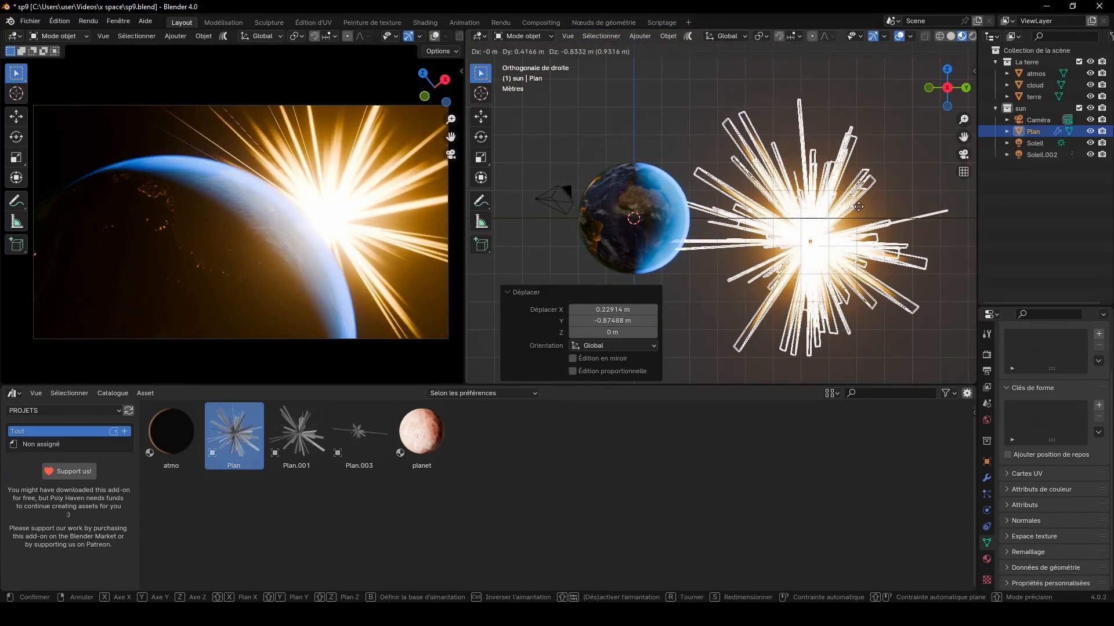
key("z")
left_click(894, 158)
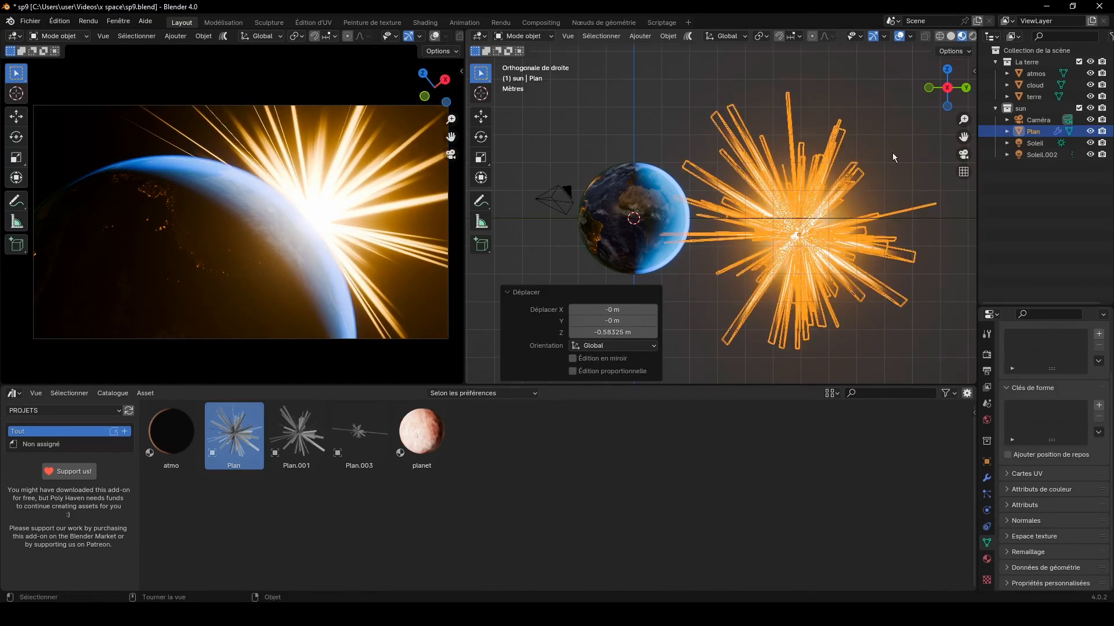
Step: From above, move the flare farther behind the Earth by about -2.34, 3.38 m, then -3.64, 3.78 m and -0.07, 0.18 m in X and Y
left_click(952, 76)
key("g")
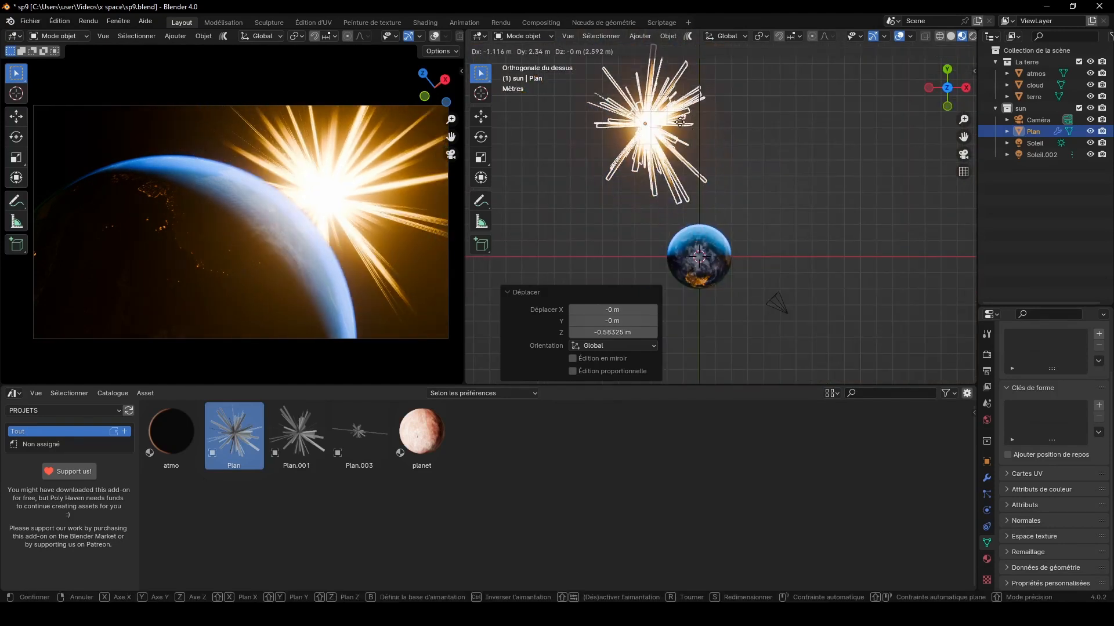
left_click(685, 115)
left_click_drag(963, 137, 1058, 251)
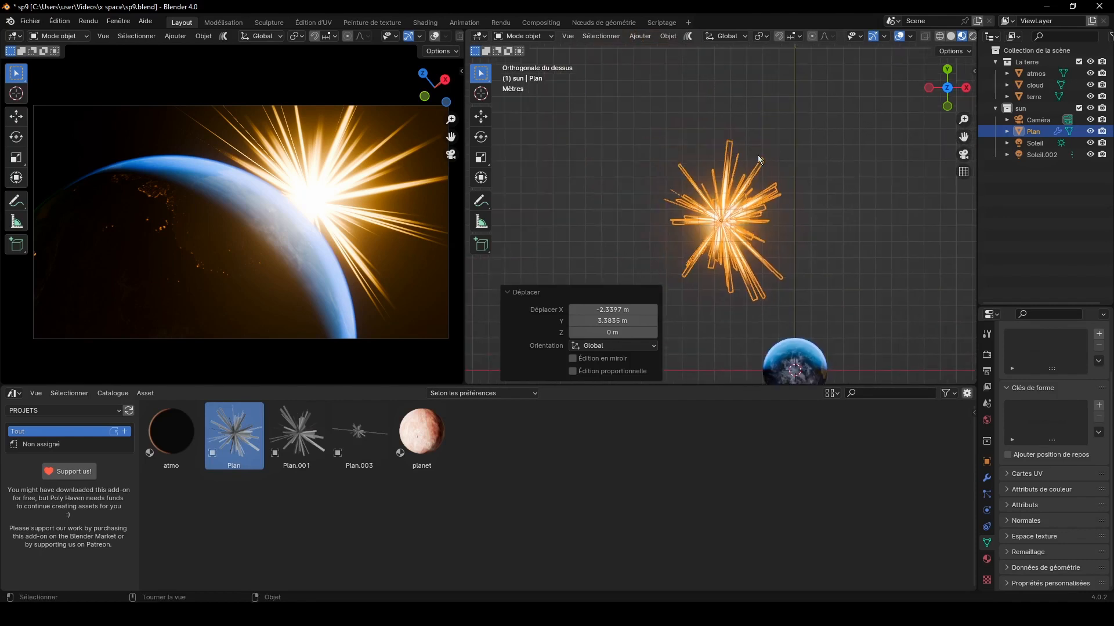
key("g")
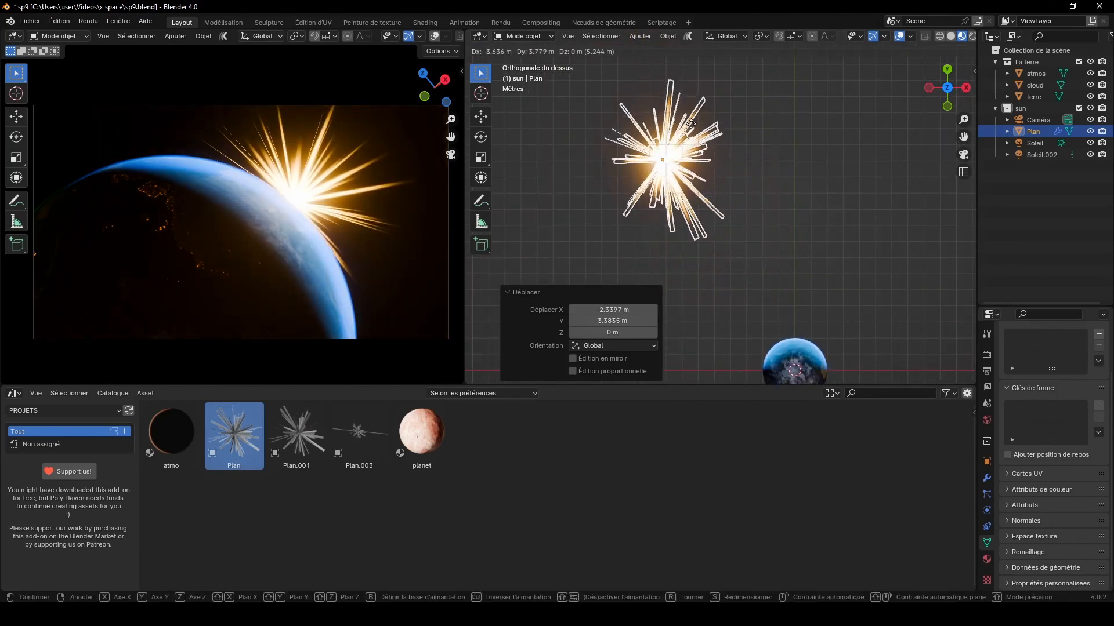
left_click(691, 123)
key("g")
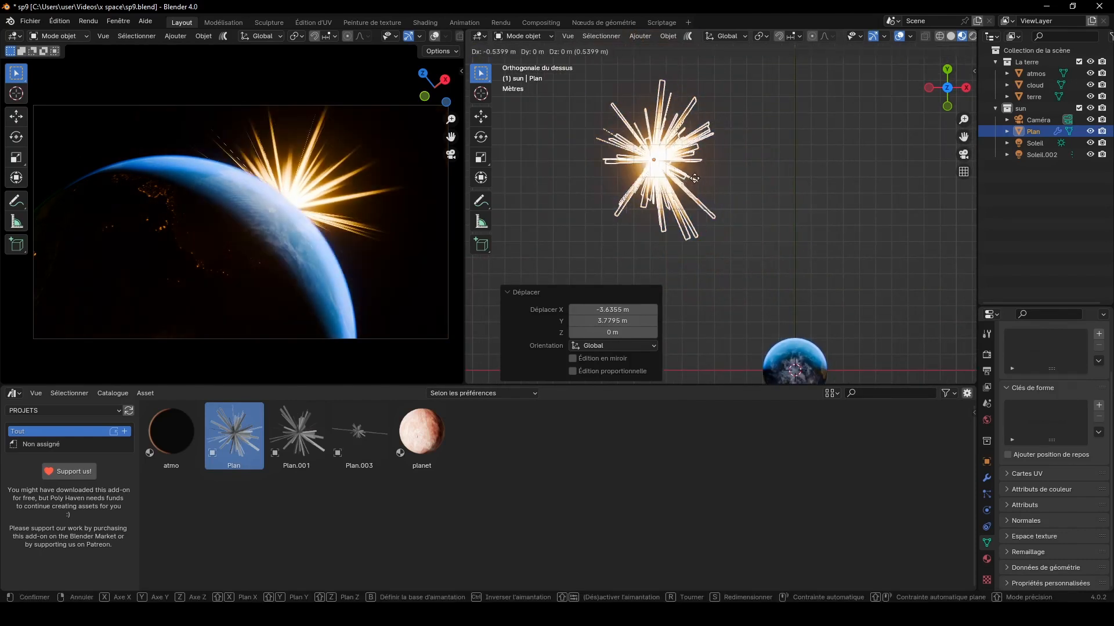
left_click(705, 180)
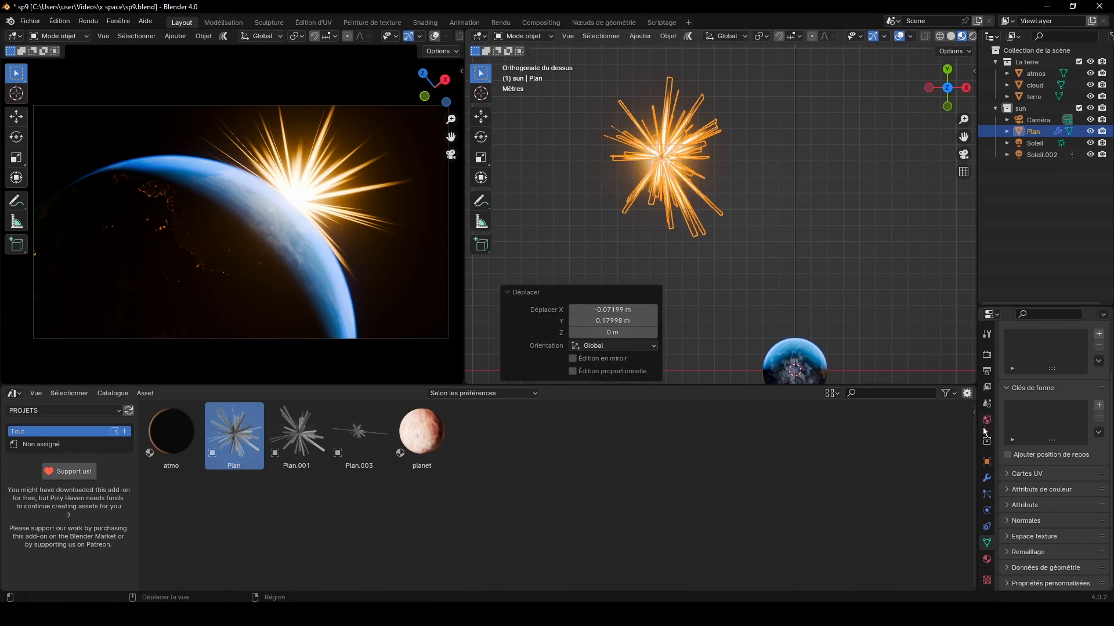
Step: Set the flare modifier's Count to 613 and scale the Plan flare down to a compact sunburst on the Earth's edge
left_click(987, 479)
left_click_drag(1065, 405, 1109, 405)
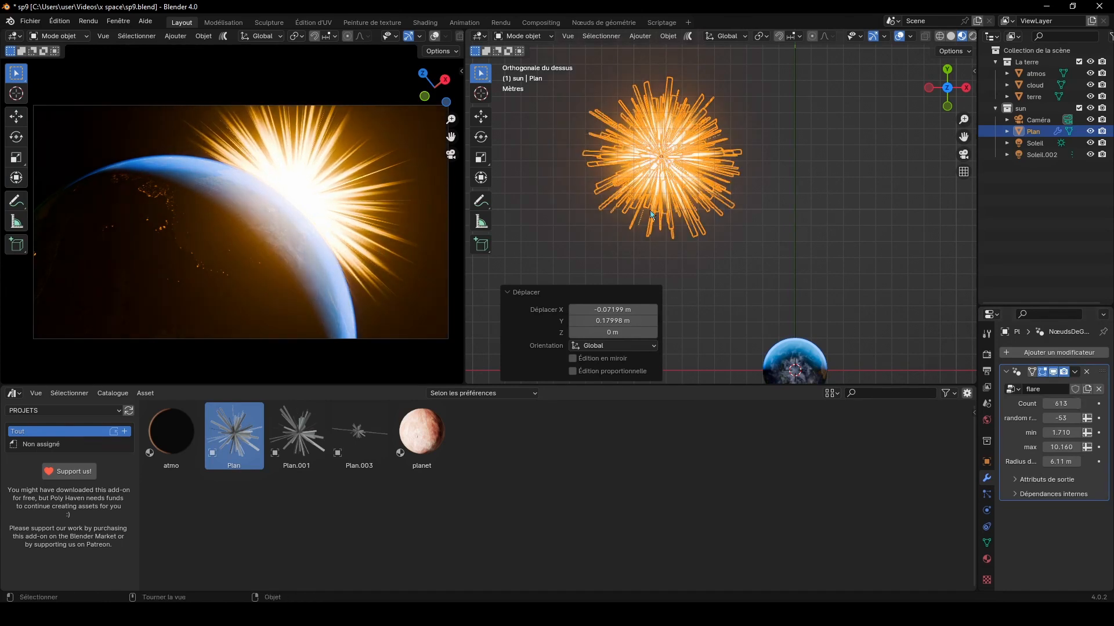
key("s")
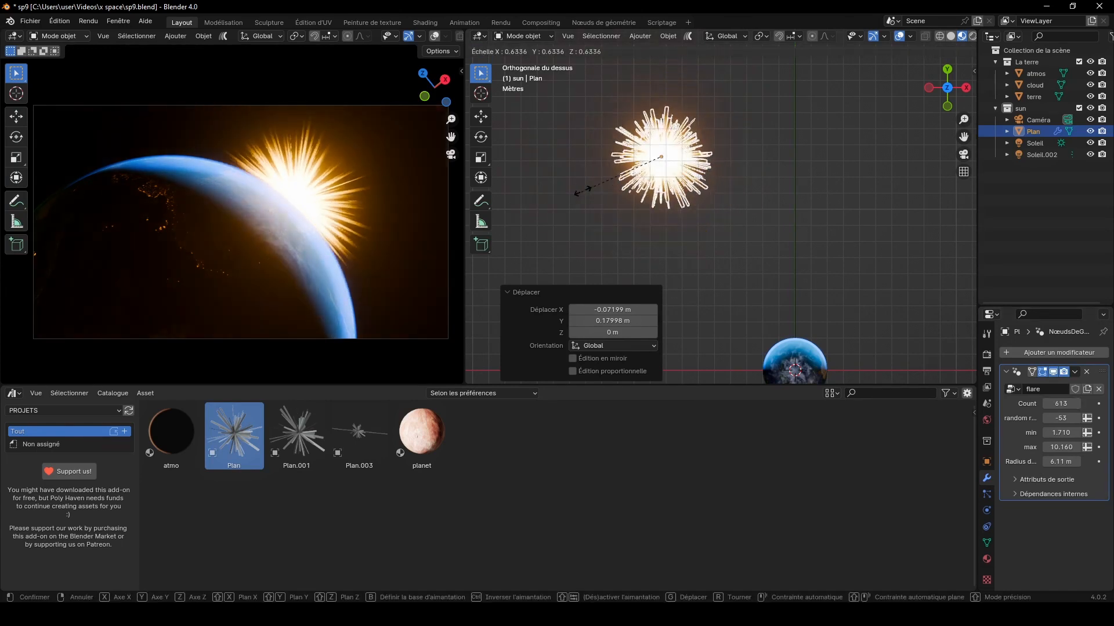
left_click(589, 188)
Step: Take the selection off the Plan flare and save the scene file sp9.blend
left_click(803, 176)
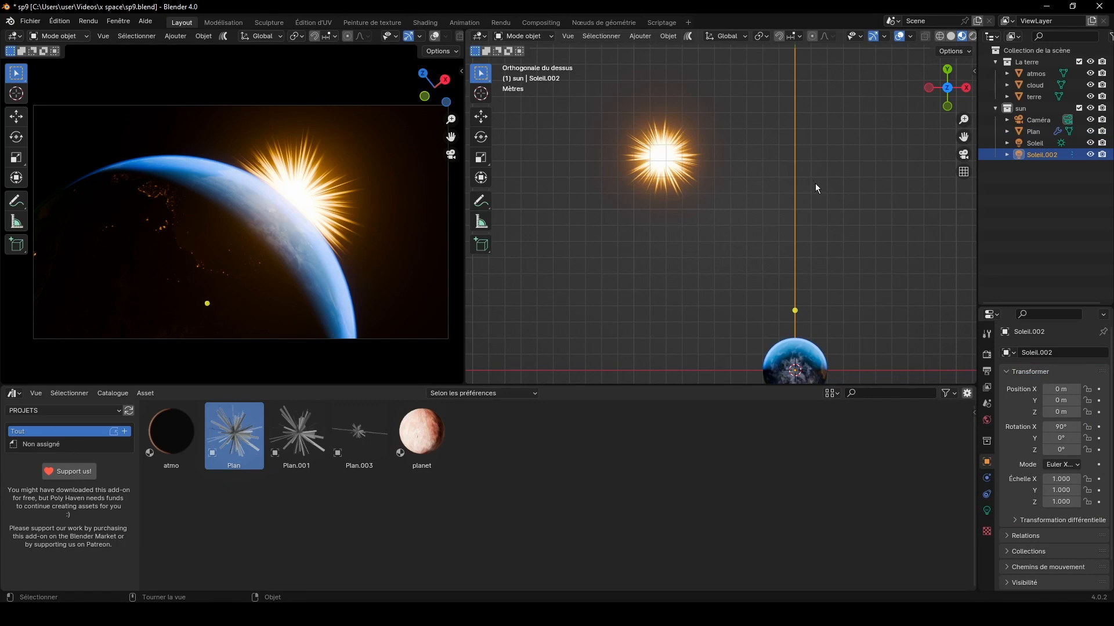
left_click(30, 21)
left_click(51, 102)
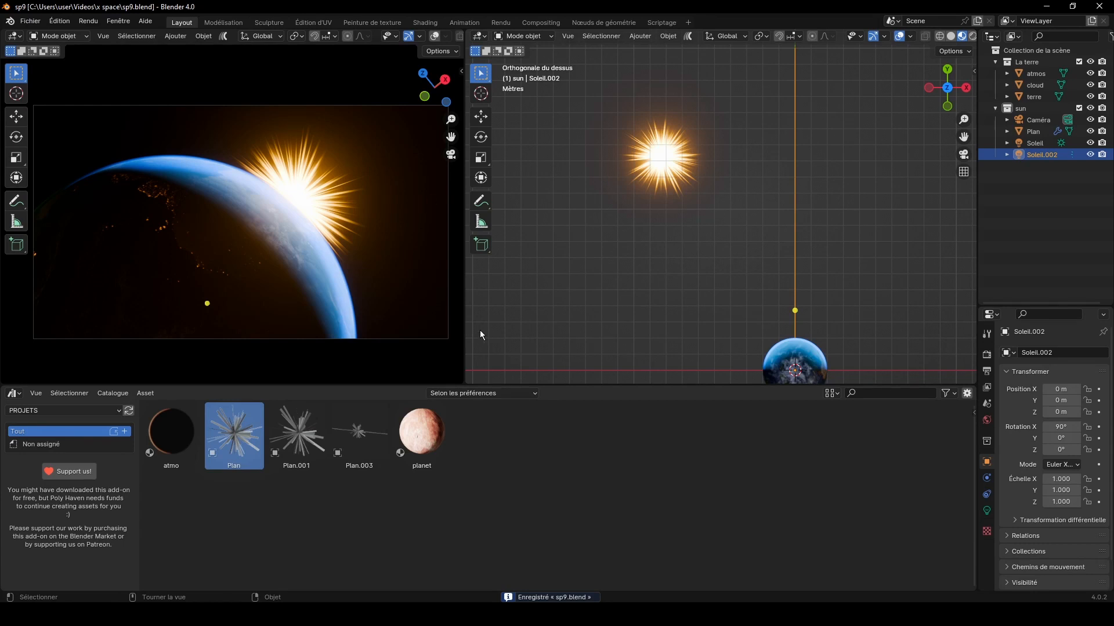
Step: Clear the selection, shrink the asset library area and widen the rendered camera view to fill most of the workspace
left_click(450, 381)
left_click_drag(435, 384, 438, 537)
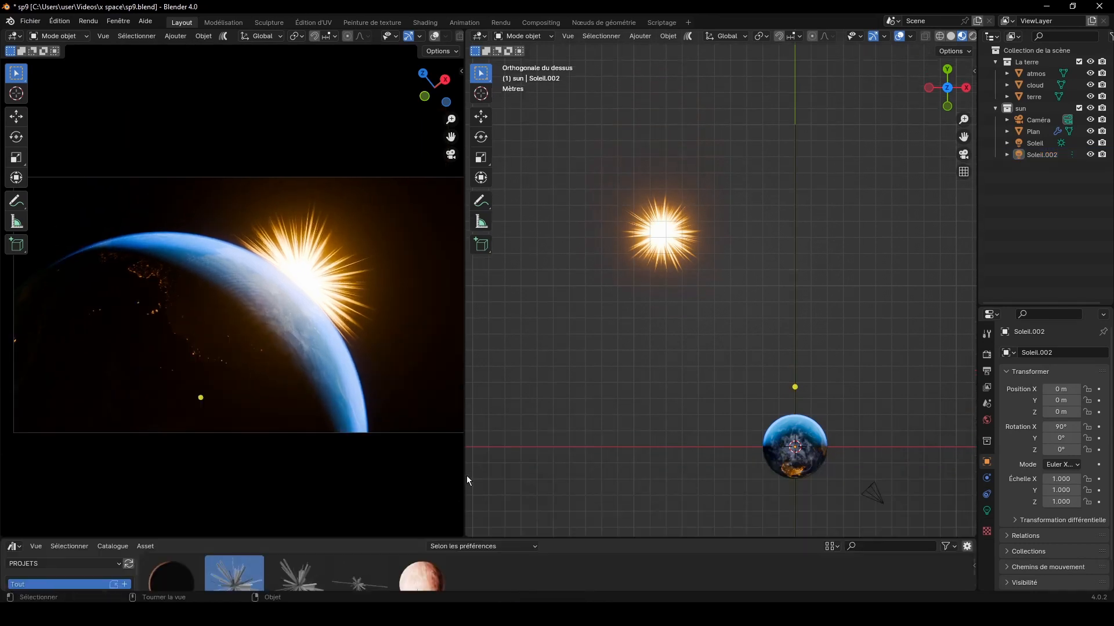
left_click_drag(466, 478, 834, 473)
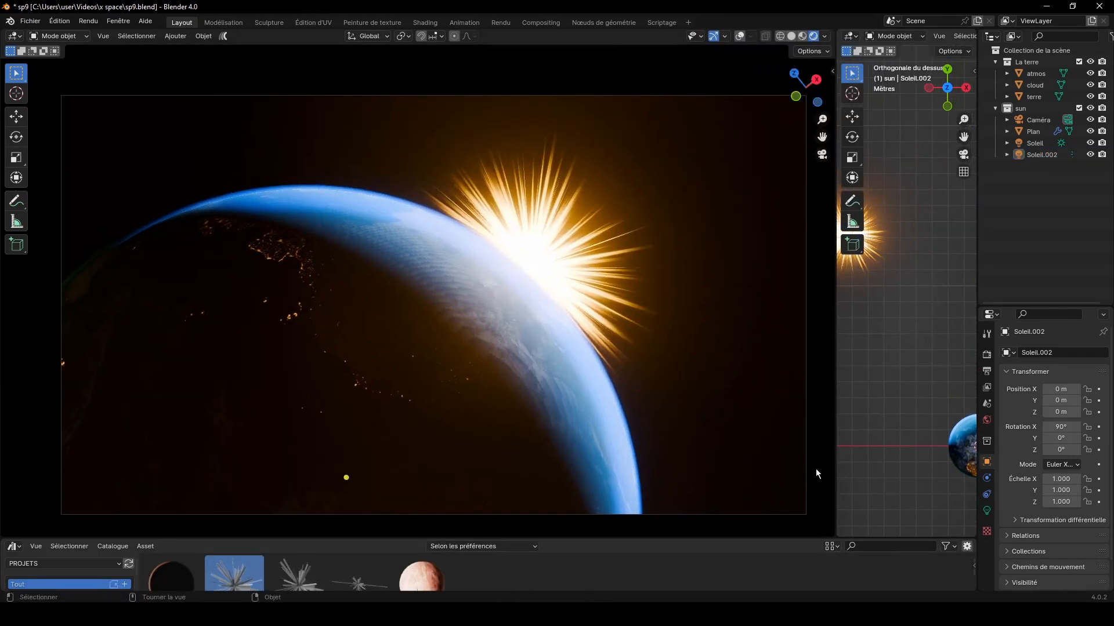